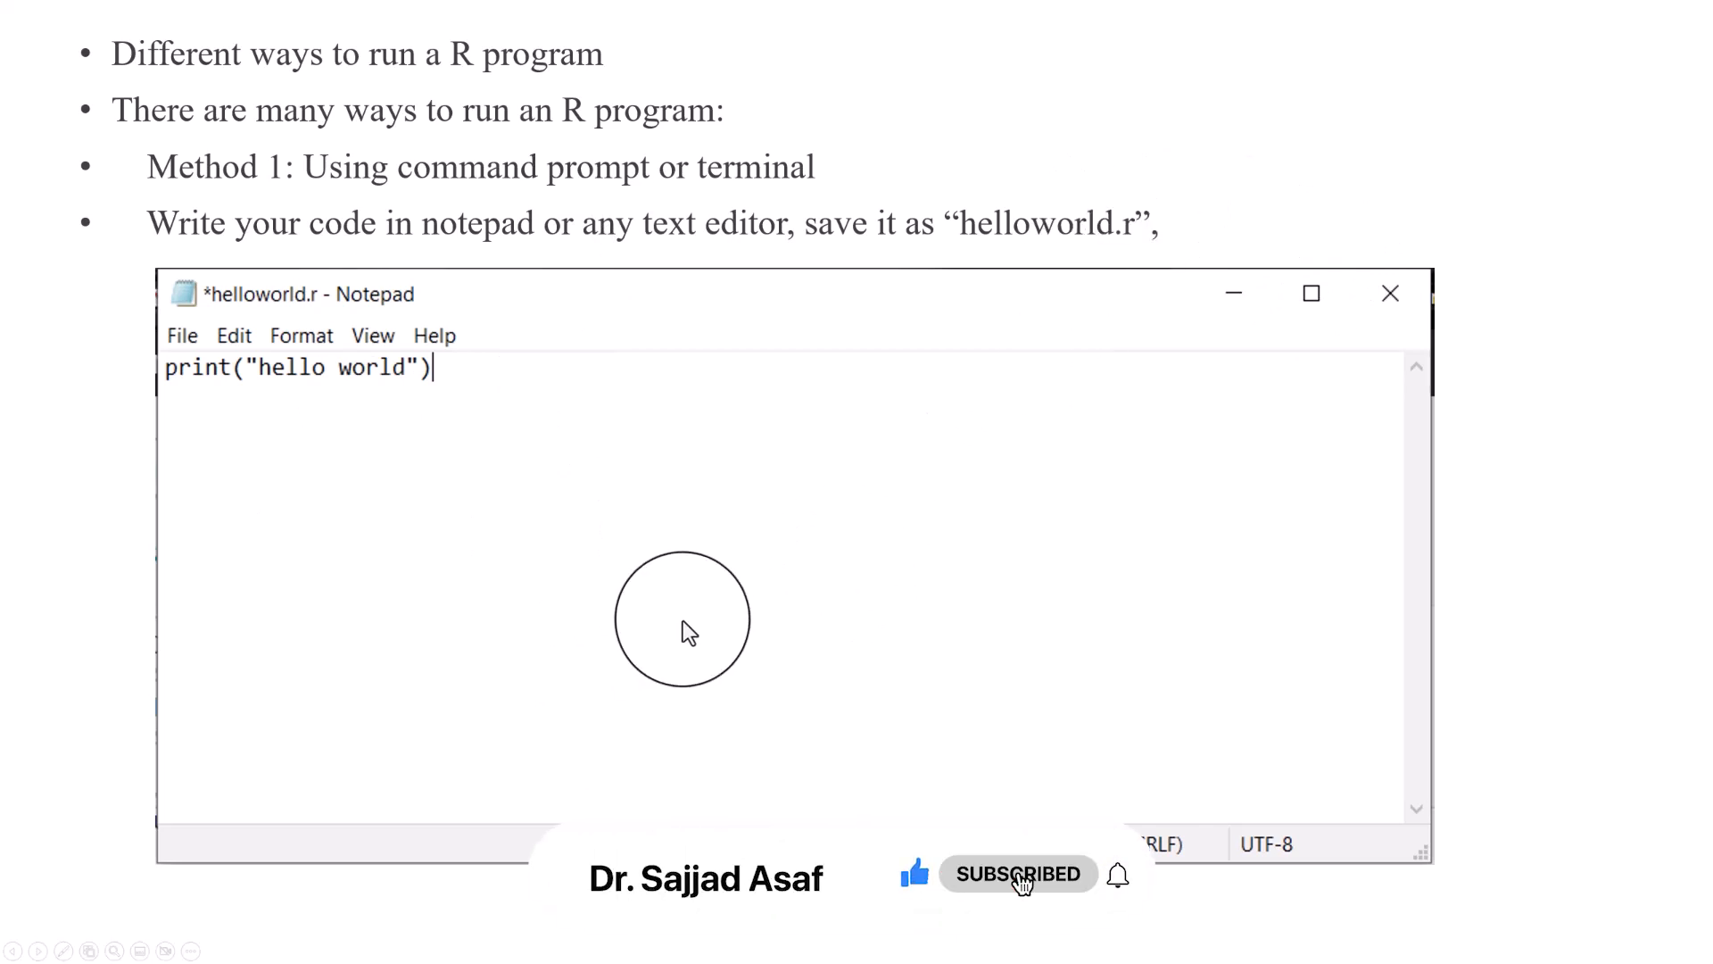
Step: Advance through the remaining slides, end the slide show and minimize the presentation window
left_click(683, 621)
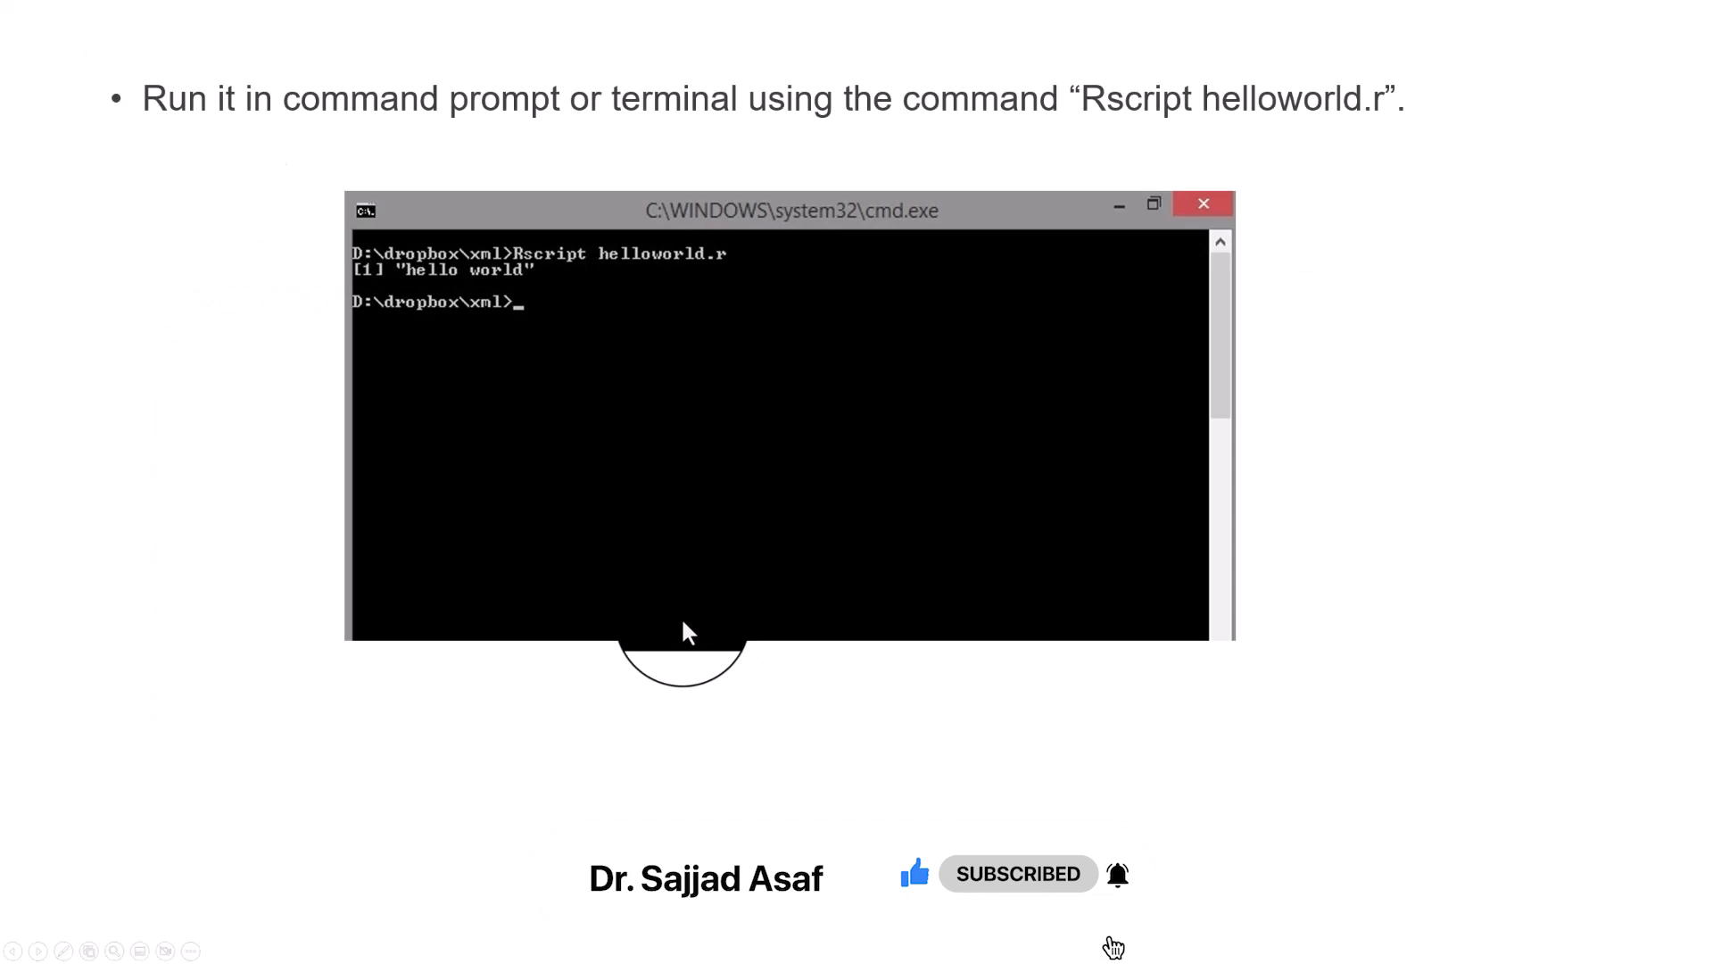
left_click(682, 622)
left_click(683, 620)
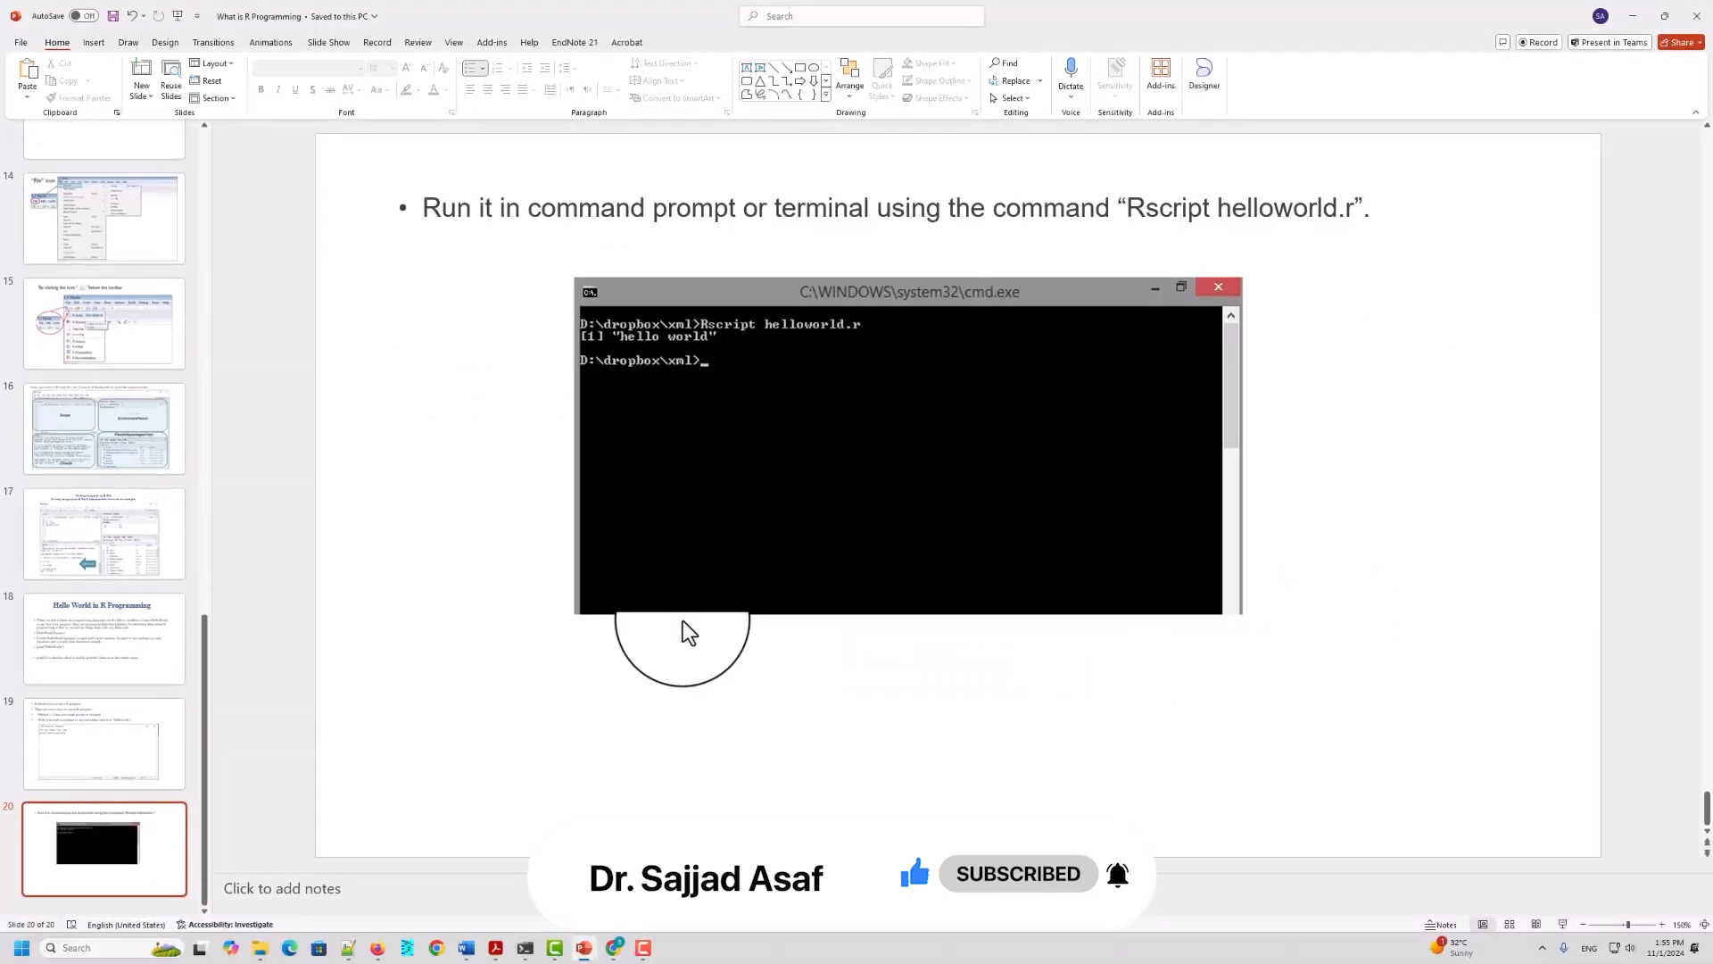
left_click(1630, 18)
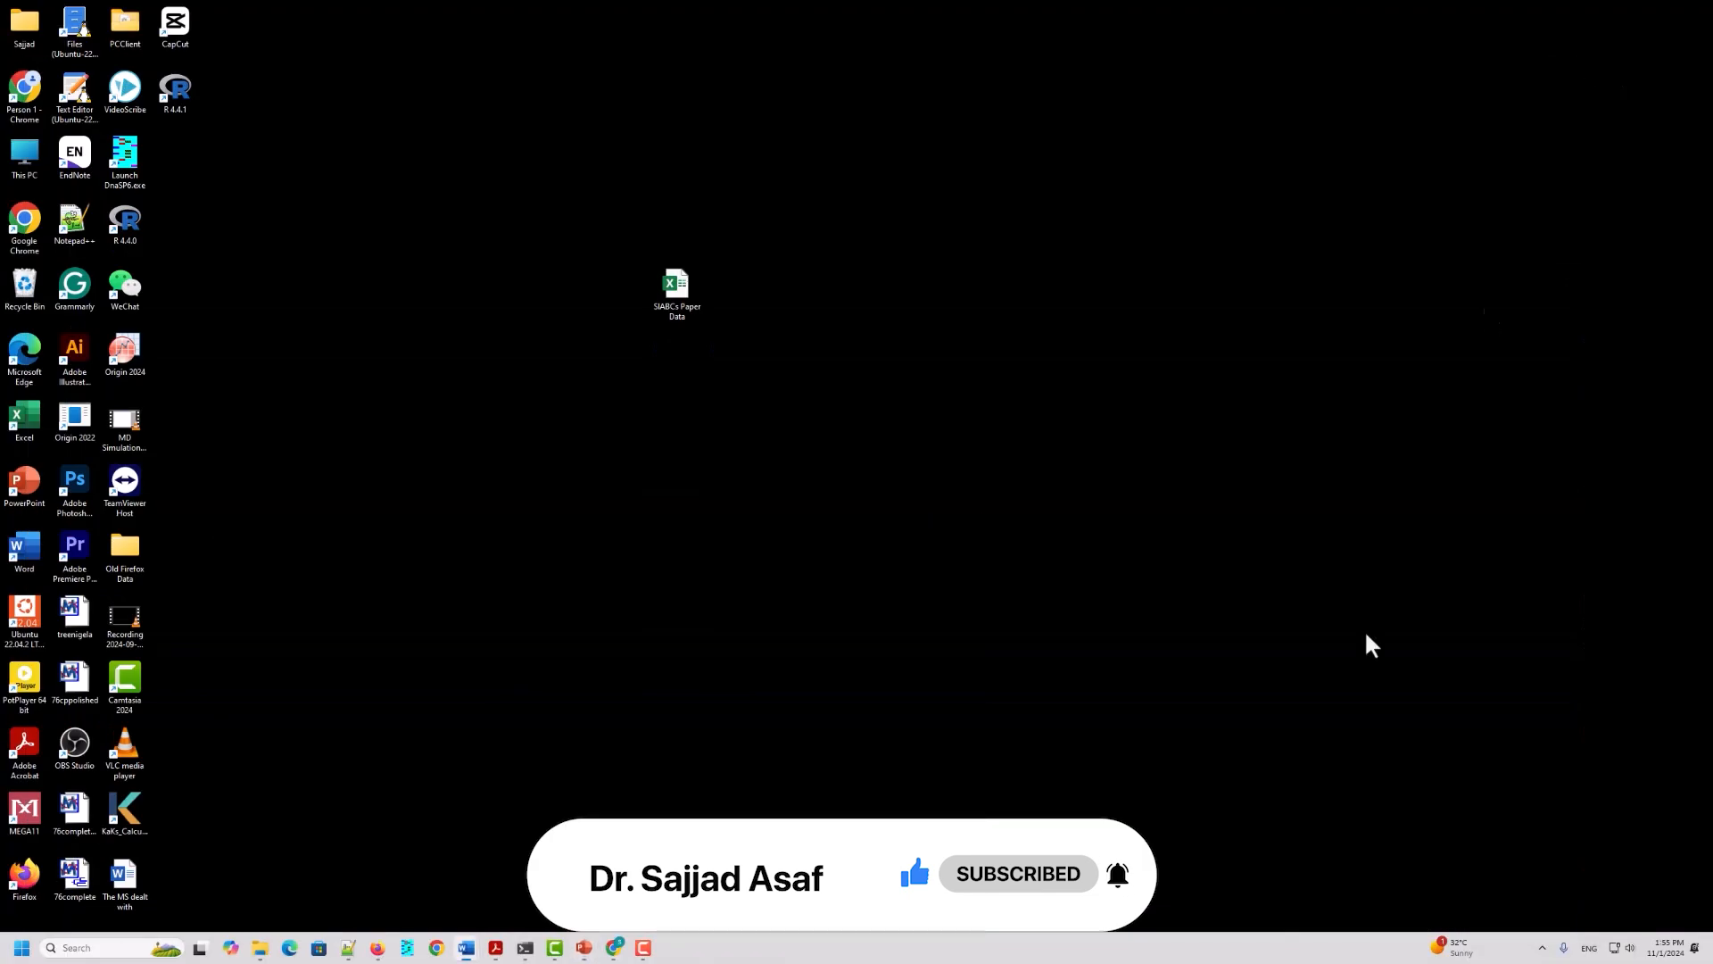
Step: Switch to Chrome with the third user profile and move the RStudio Desktop download page window nearer the screen's centre
left_click(436, 956)
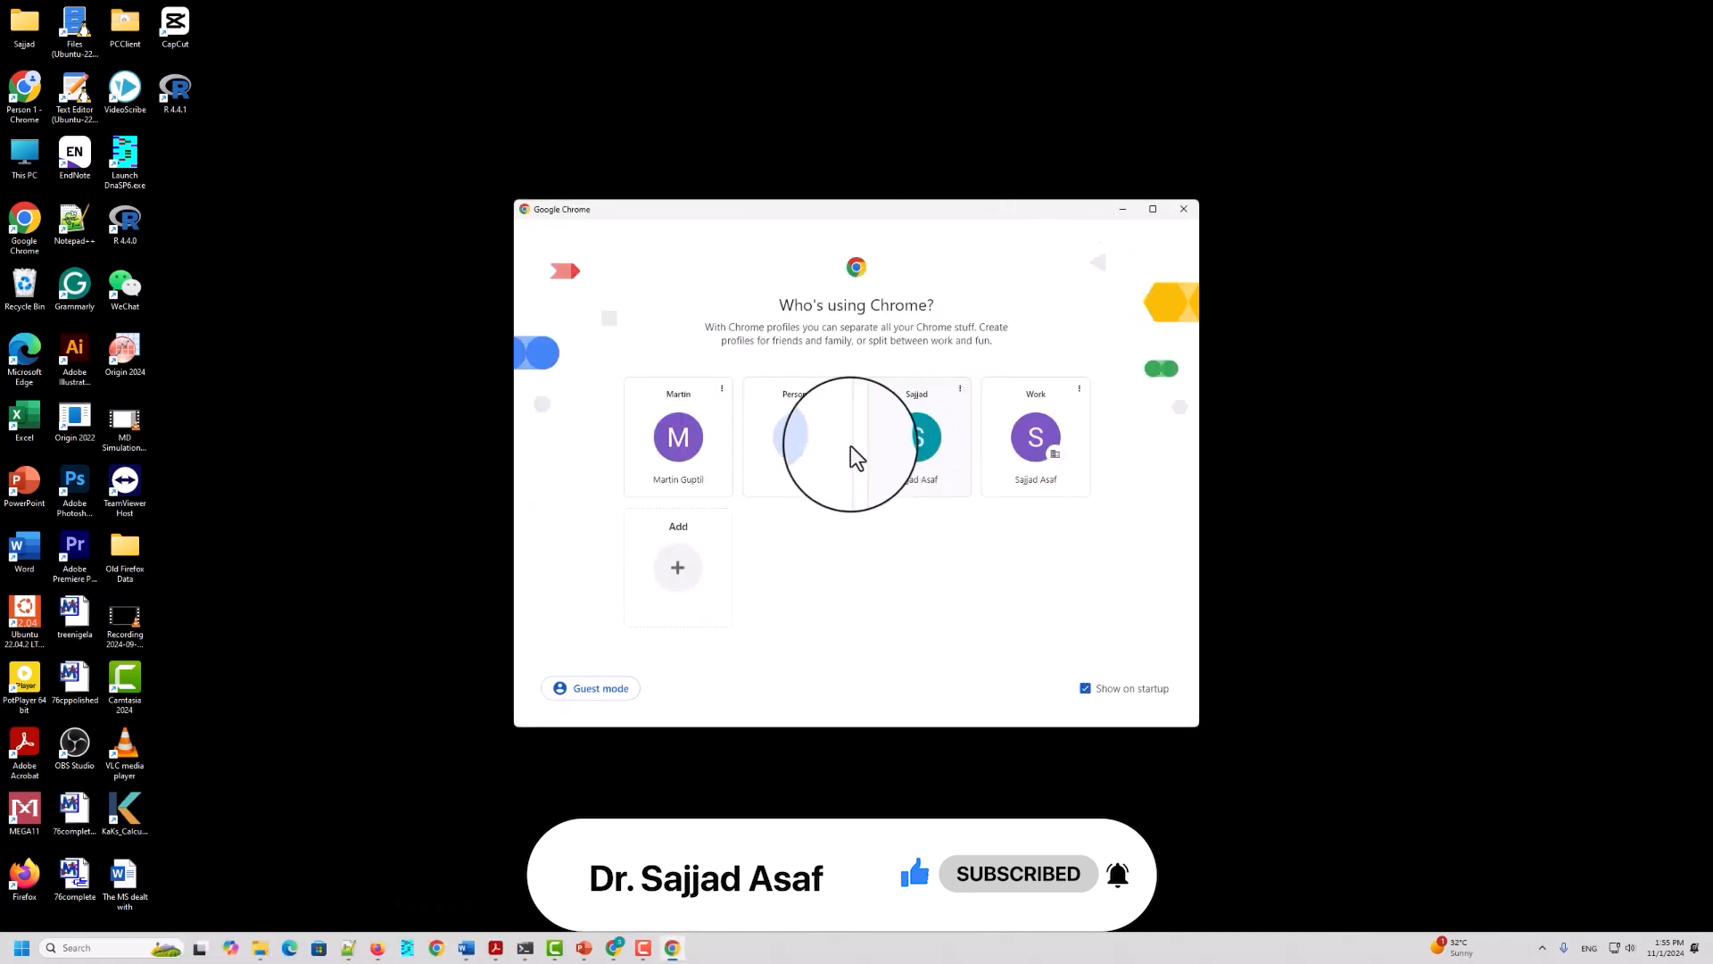
left_click(924, 441)
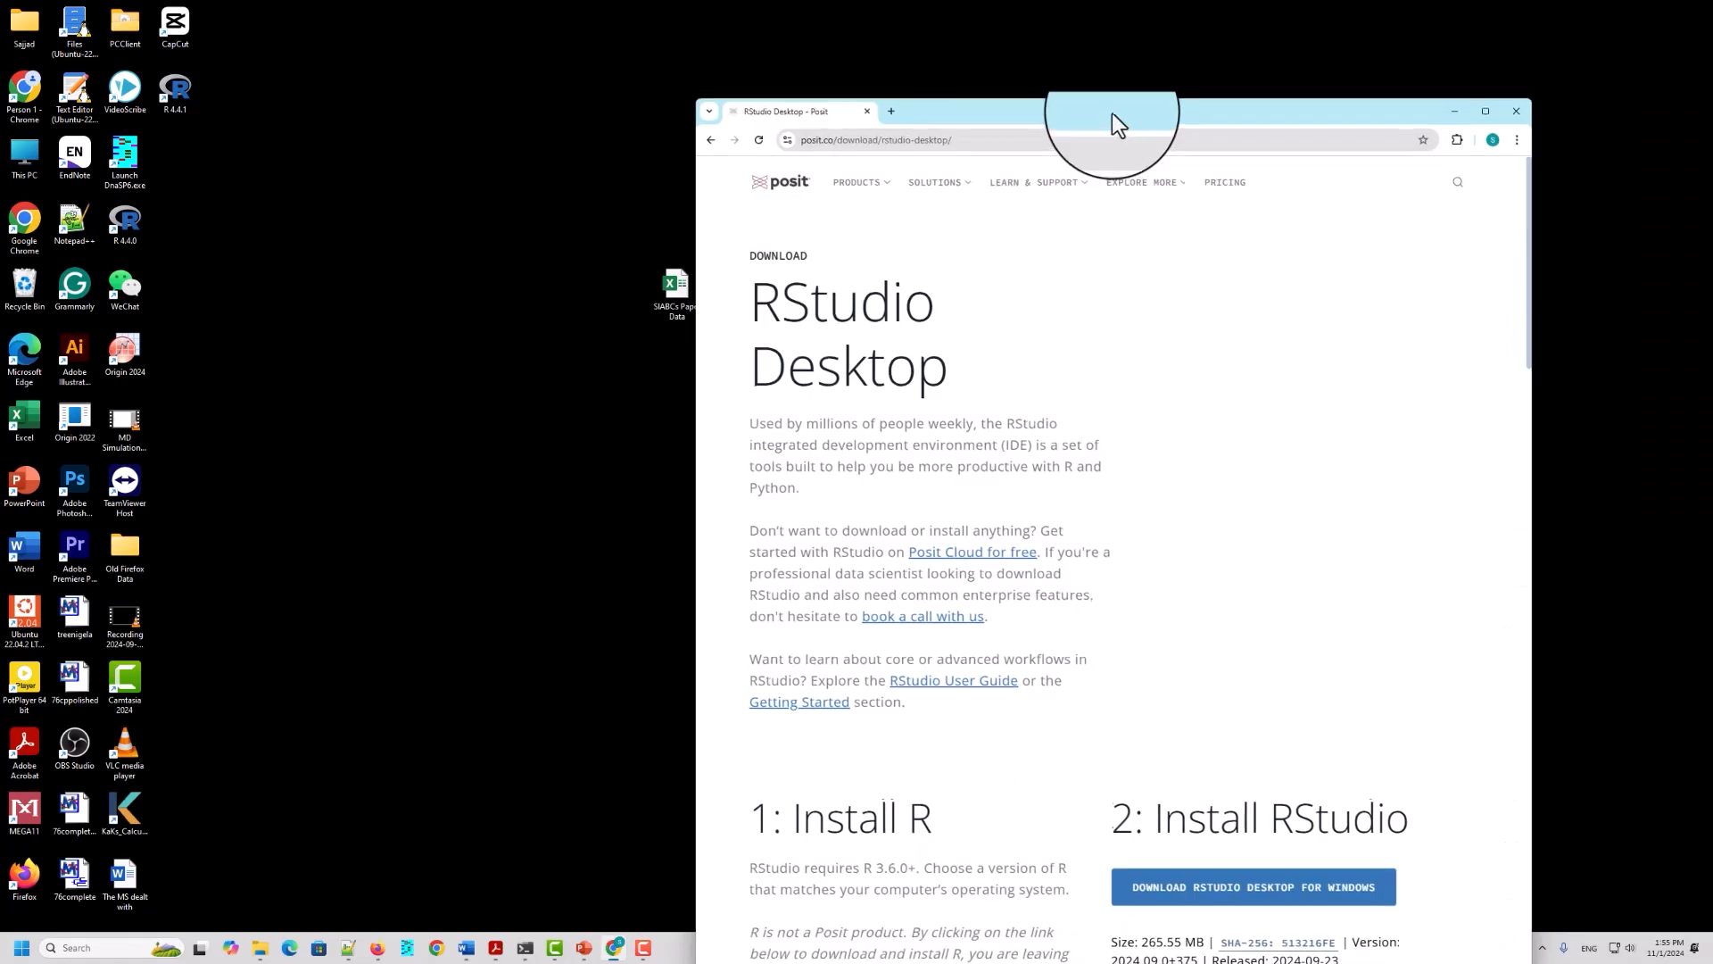
left_click_drag(1112, 113, 808, 74)
left_click(669, 94)
key("ctrl+c")
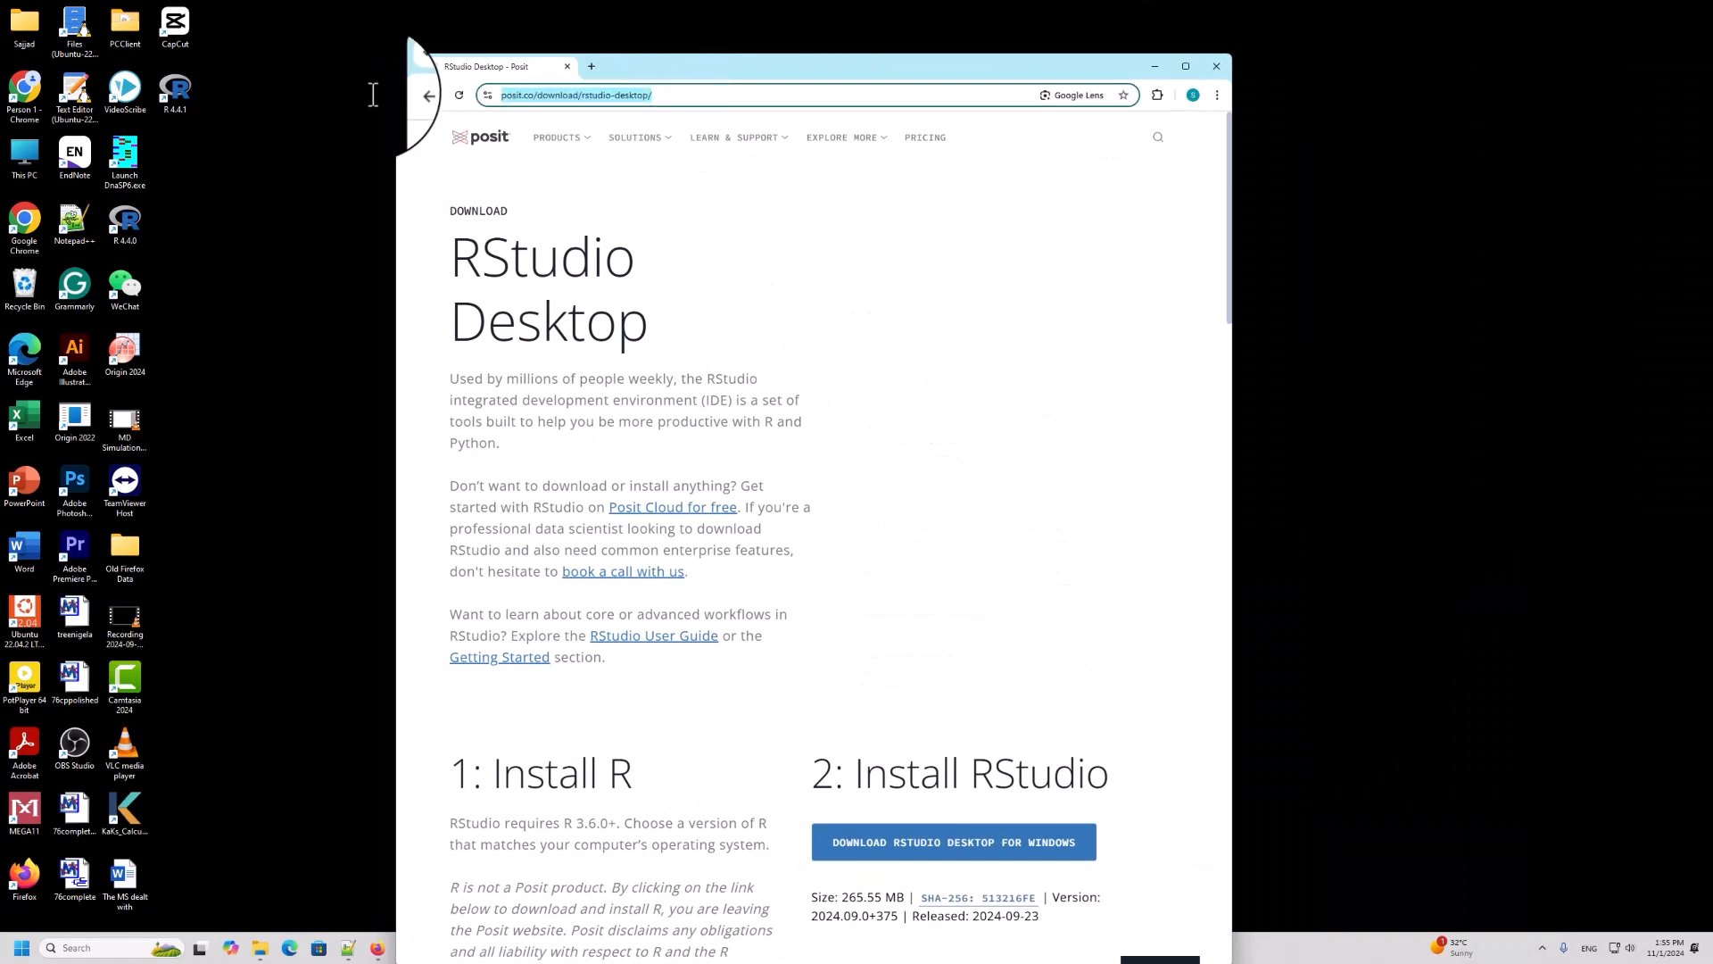
right_click(613, 95)
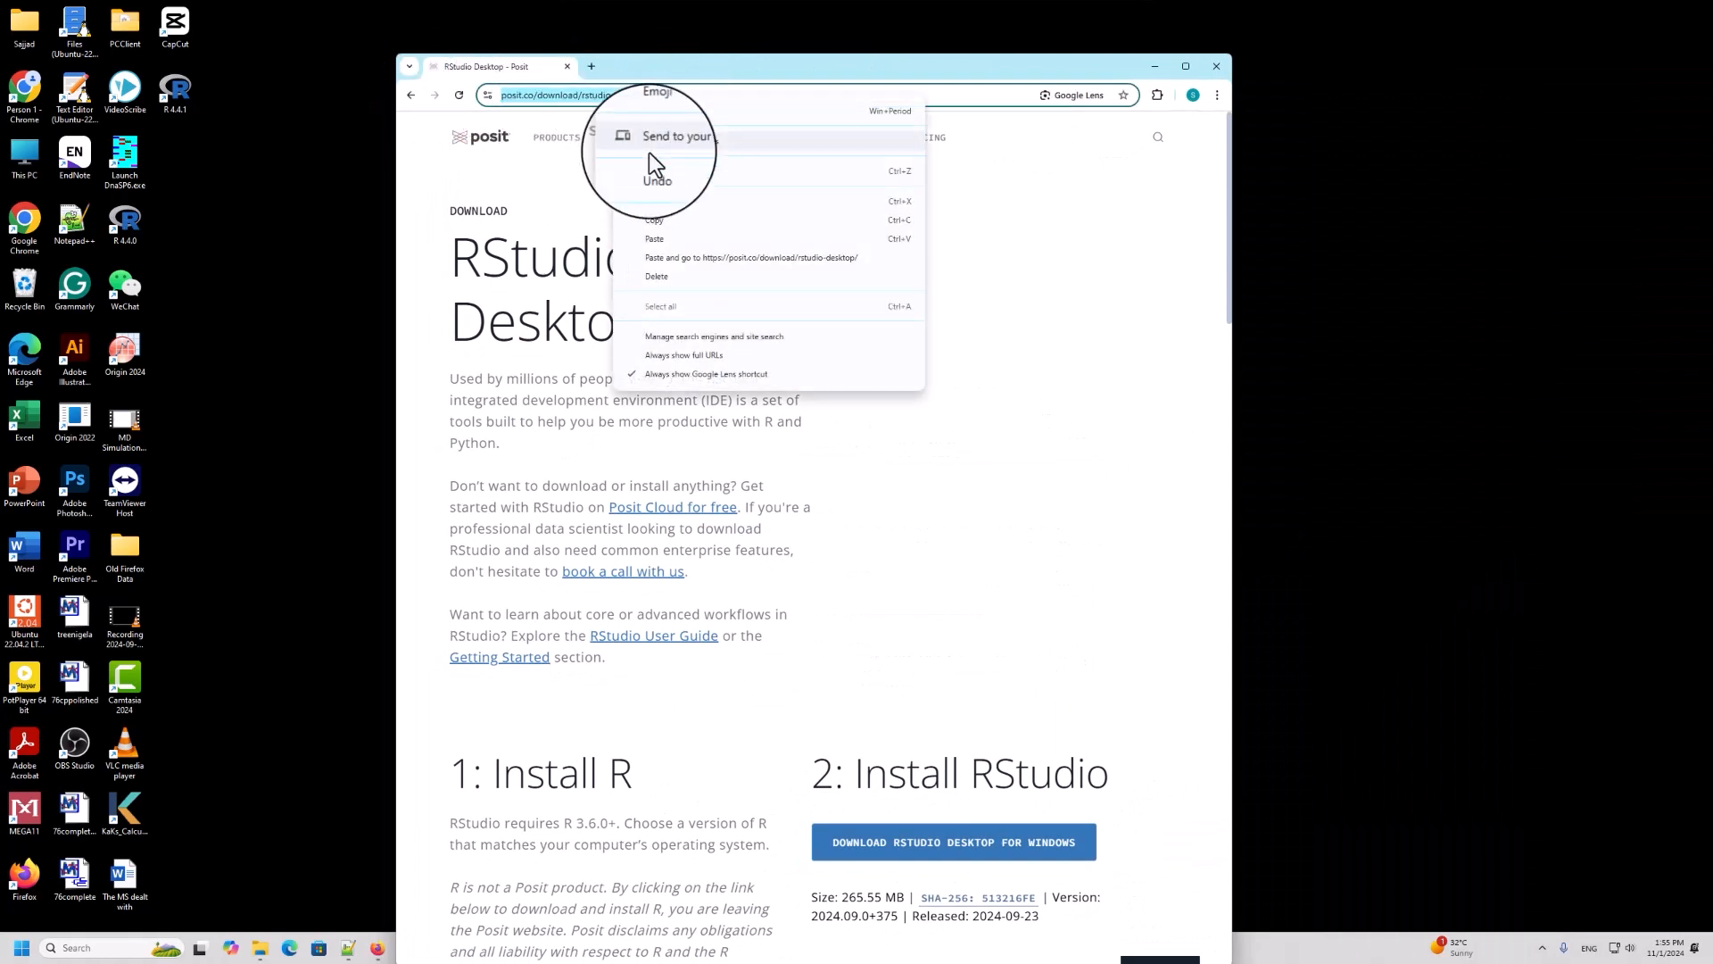
left_click(666, 221)
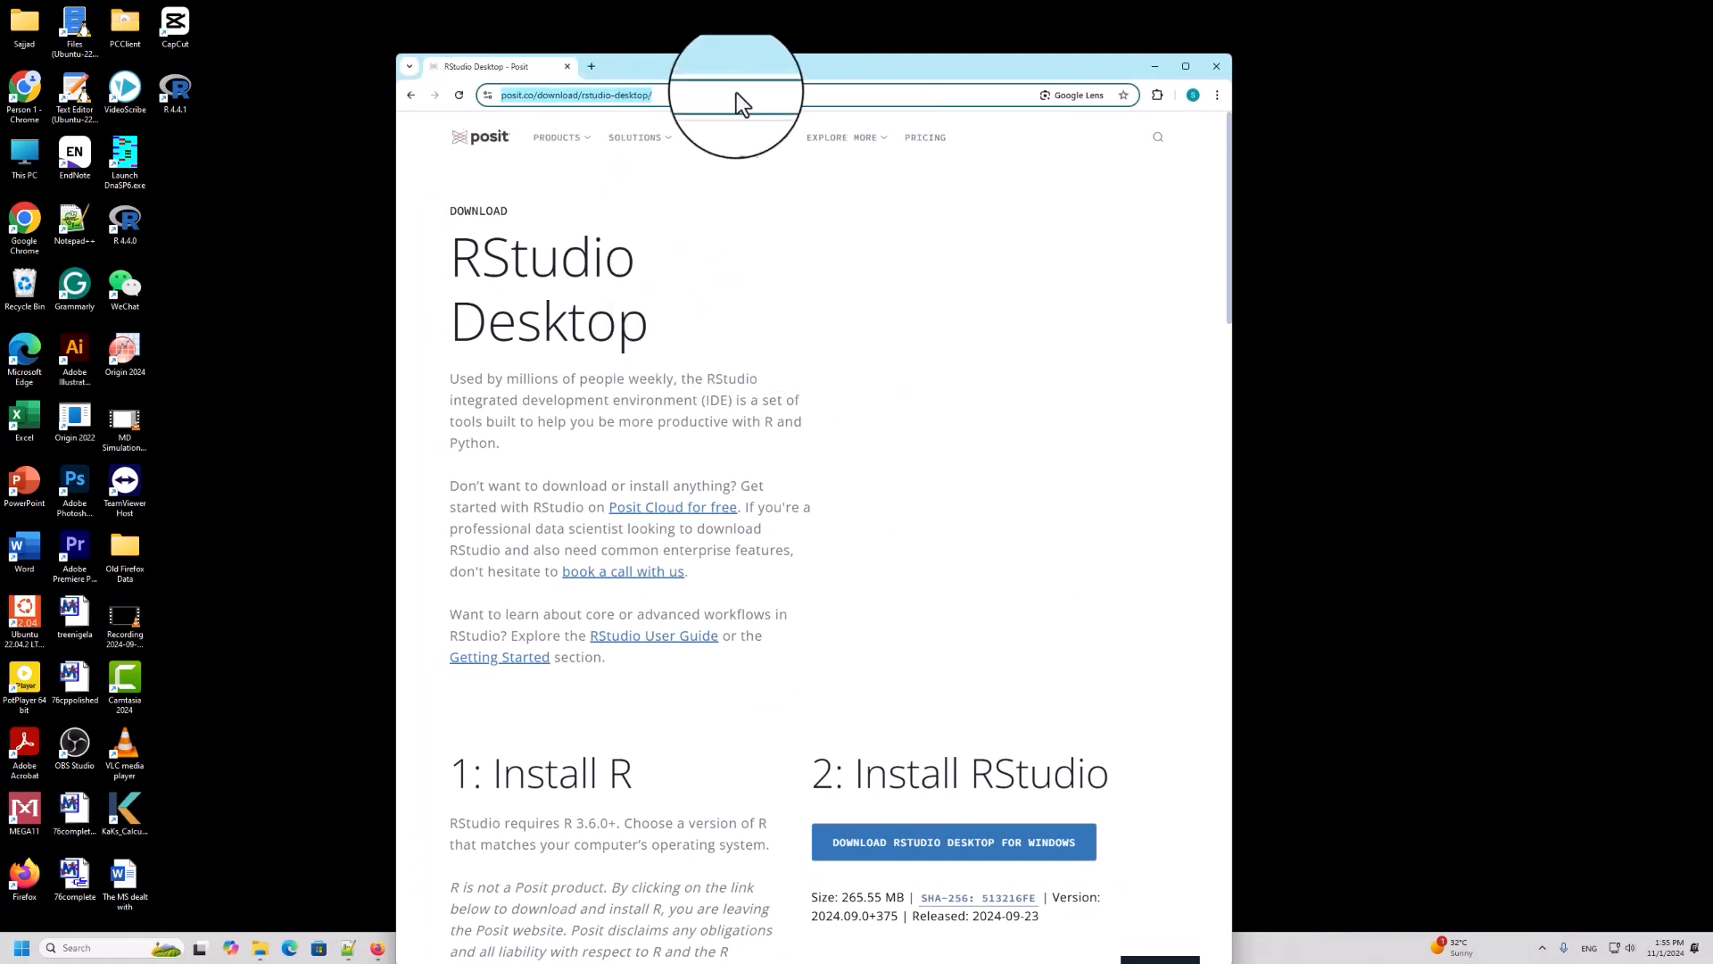
double_click(783, 66)
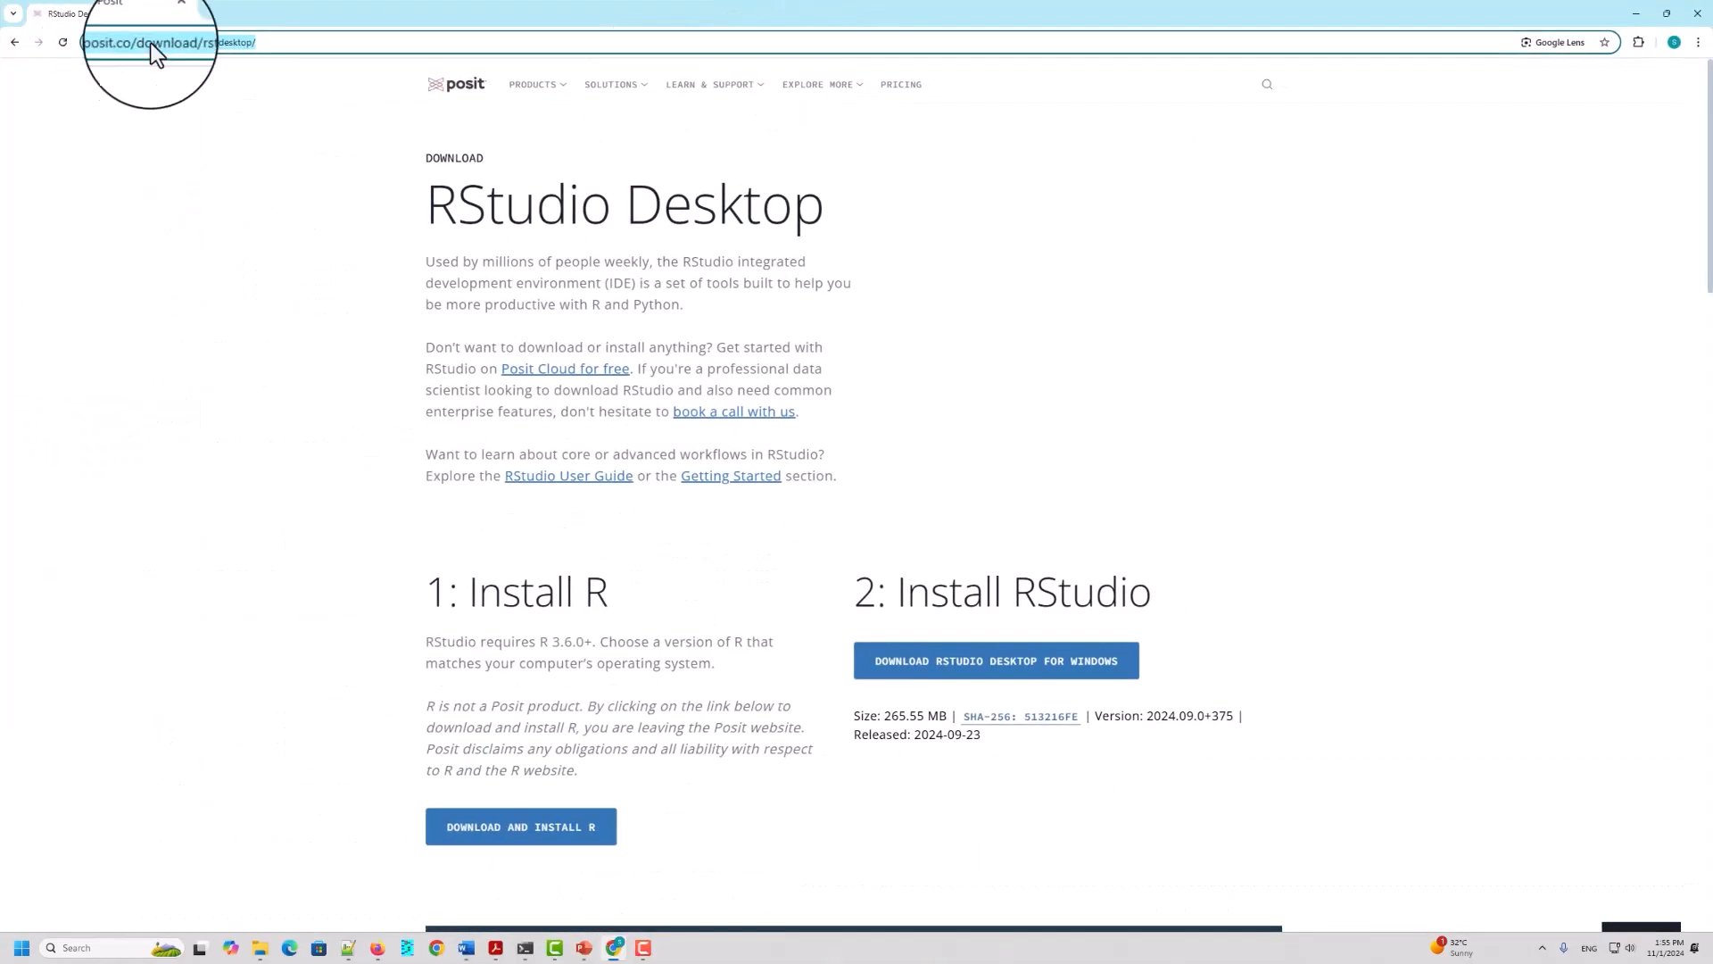
left_click_drag(278, 42, 3, 28)
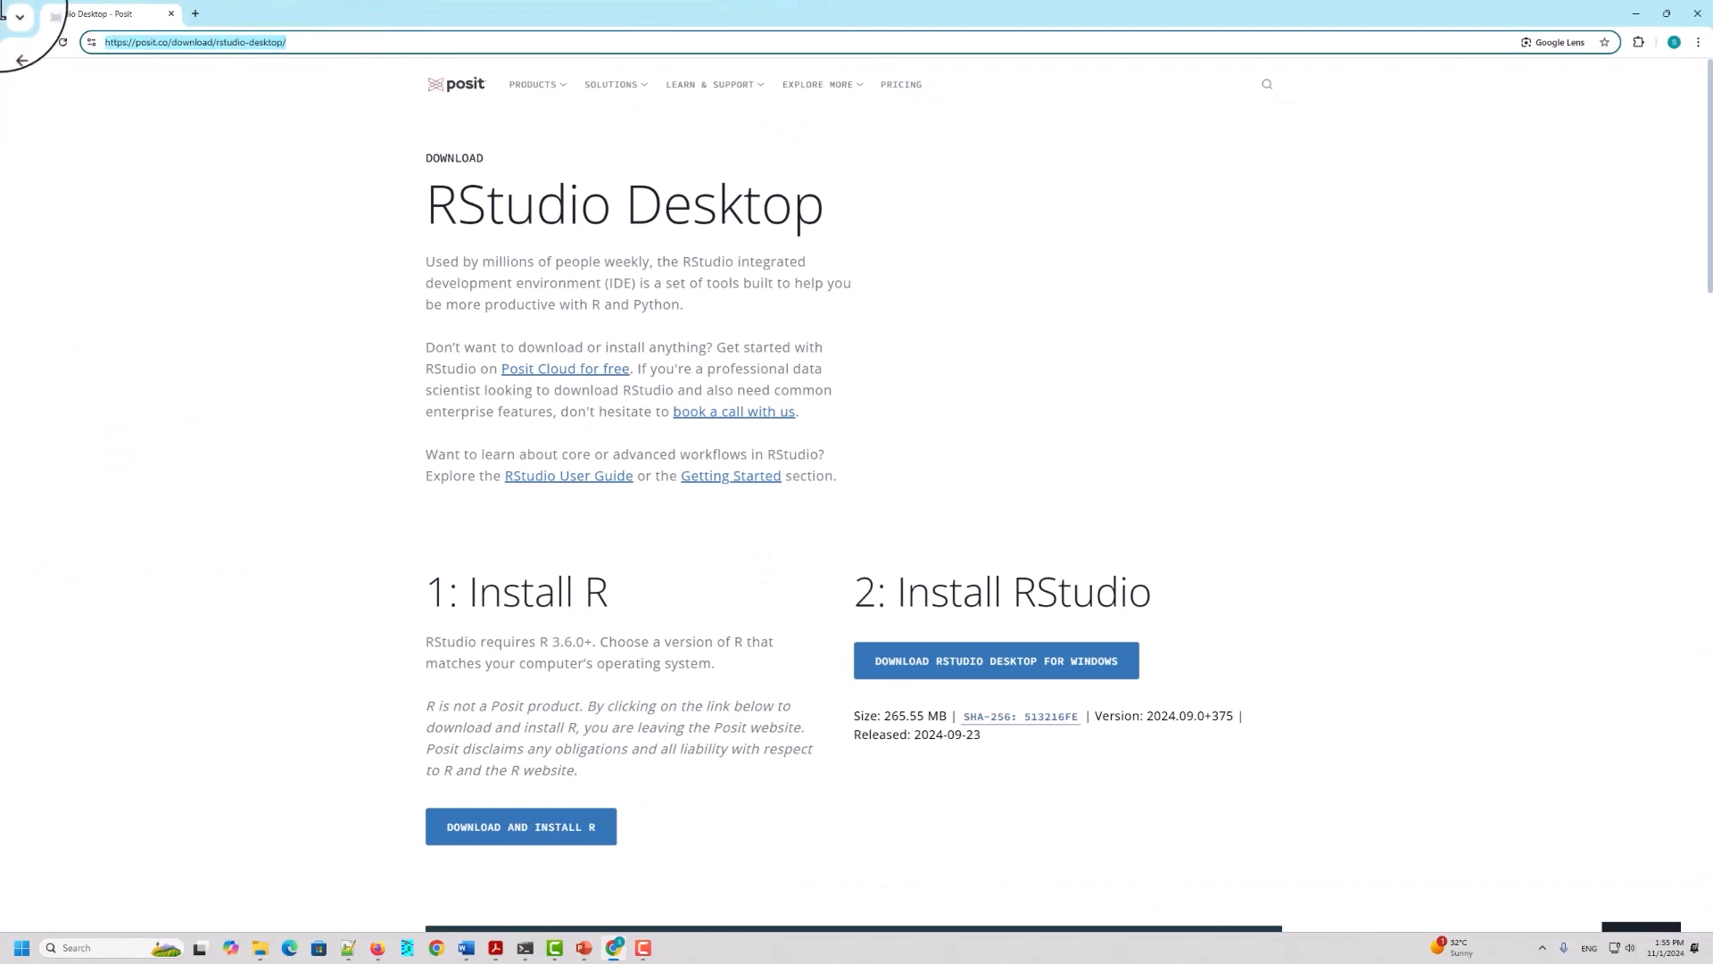
key("ctrl+v")
key("Return")
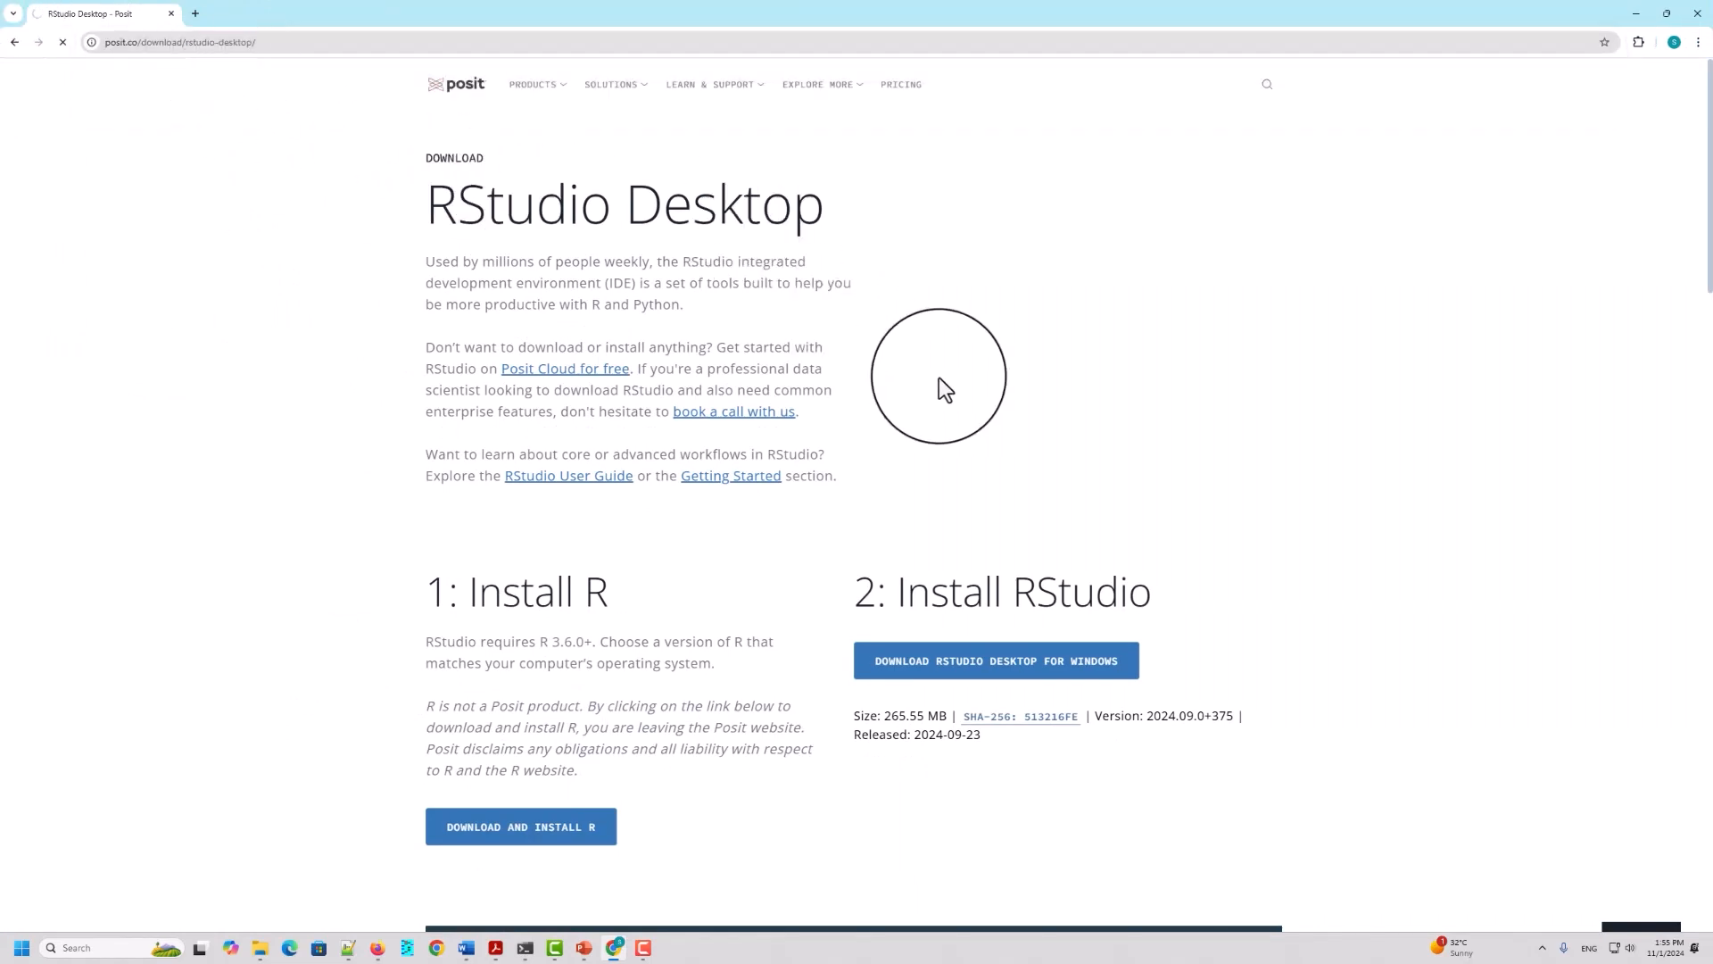
Step: Enlarge the RStudio Desktop page and follow the download link in its "1: Install R" section
key("ctrl+plus")
key("ctrl+plus")
key("ctrl+plus")
key("ctrl+plus")
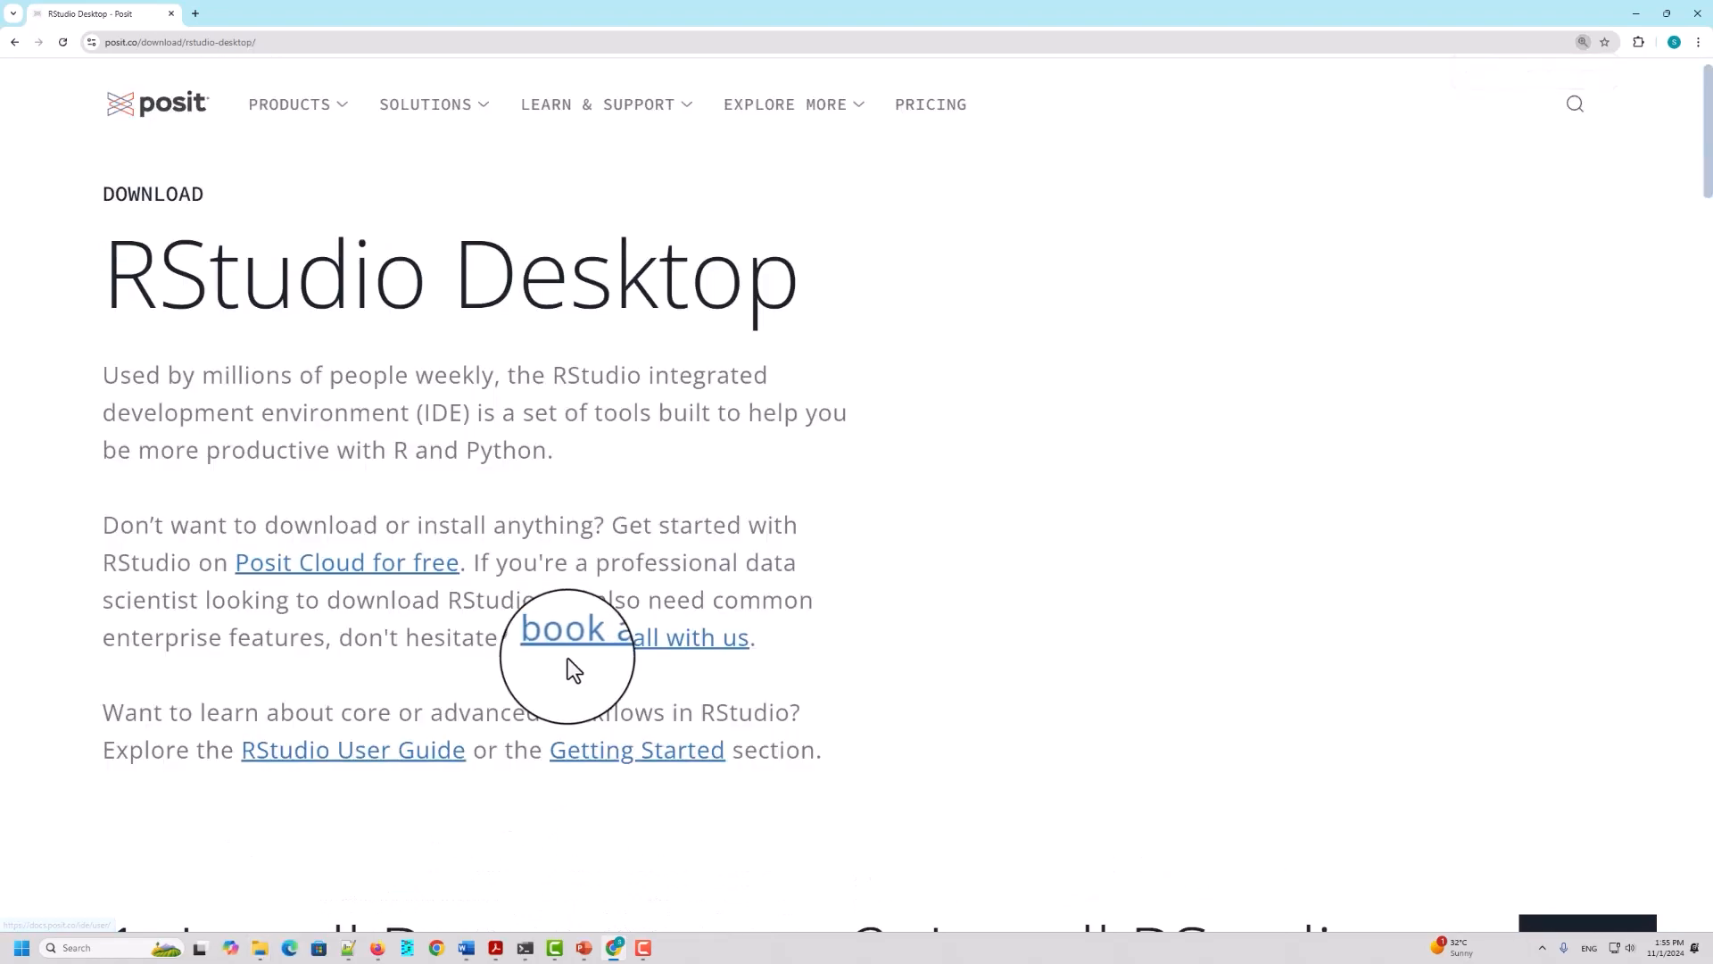
scroll(602, 442, "down", 5)
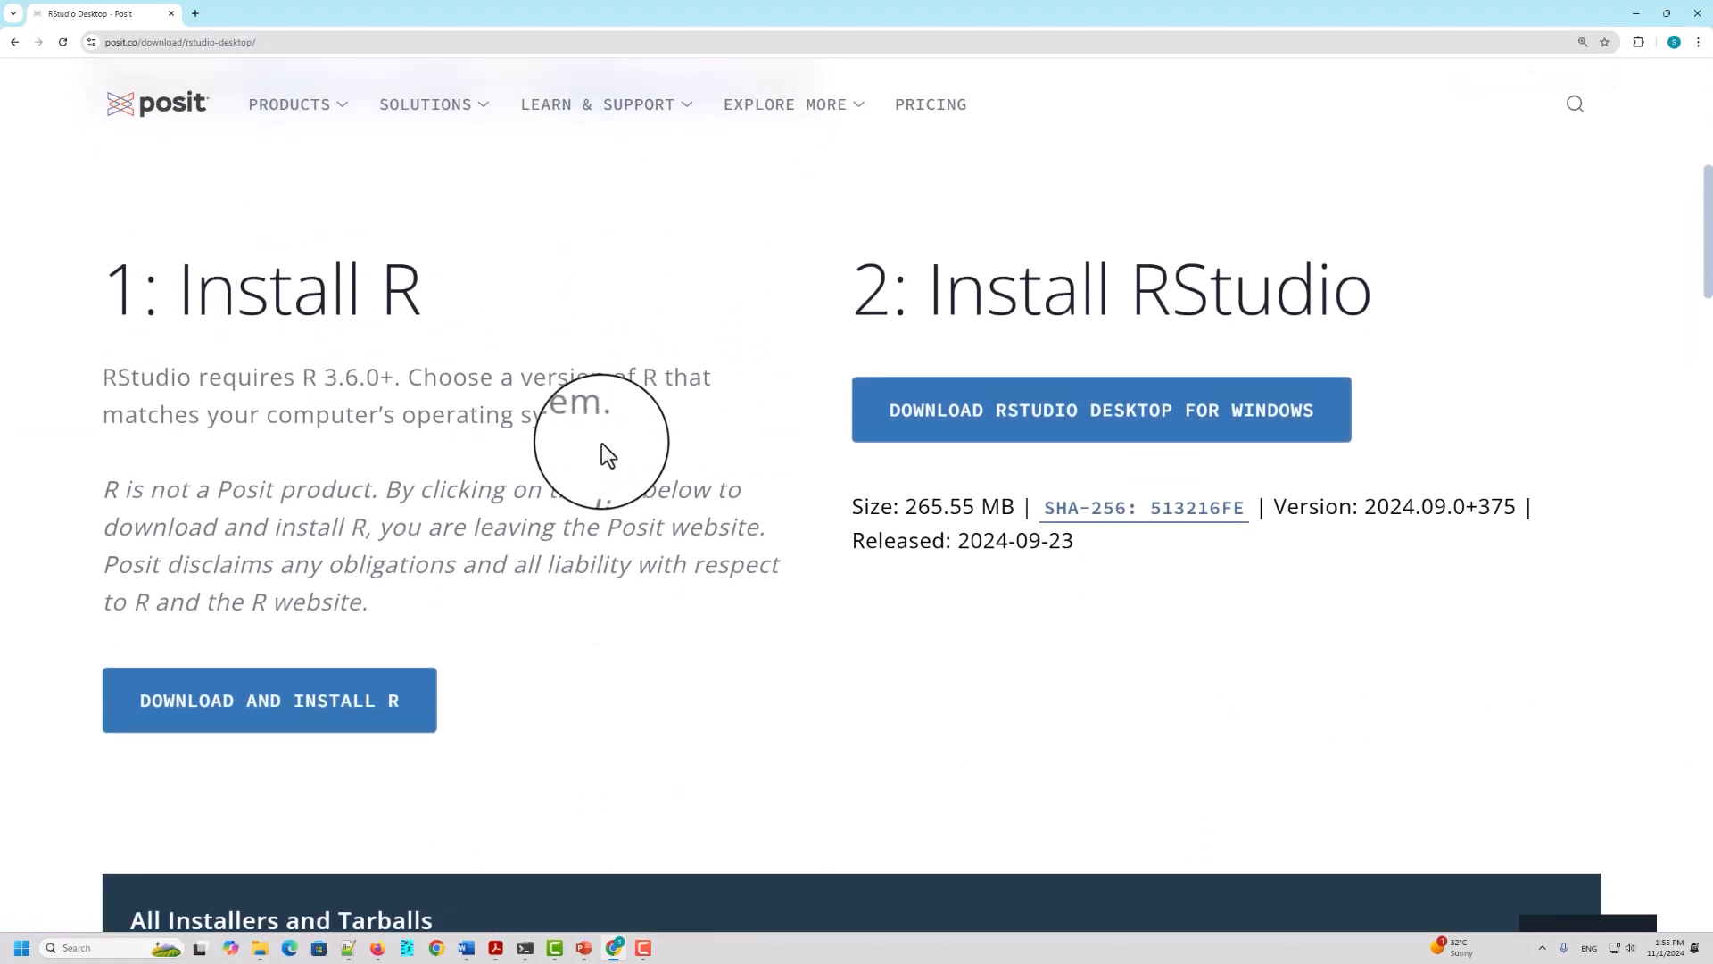
scroll(614, 426, "down", 1)
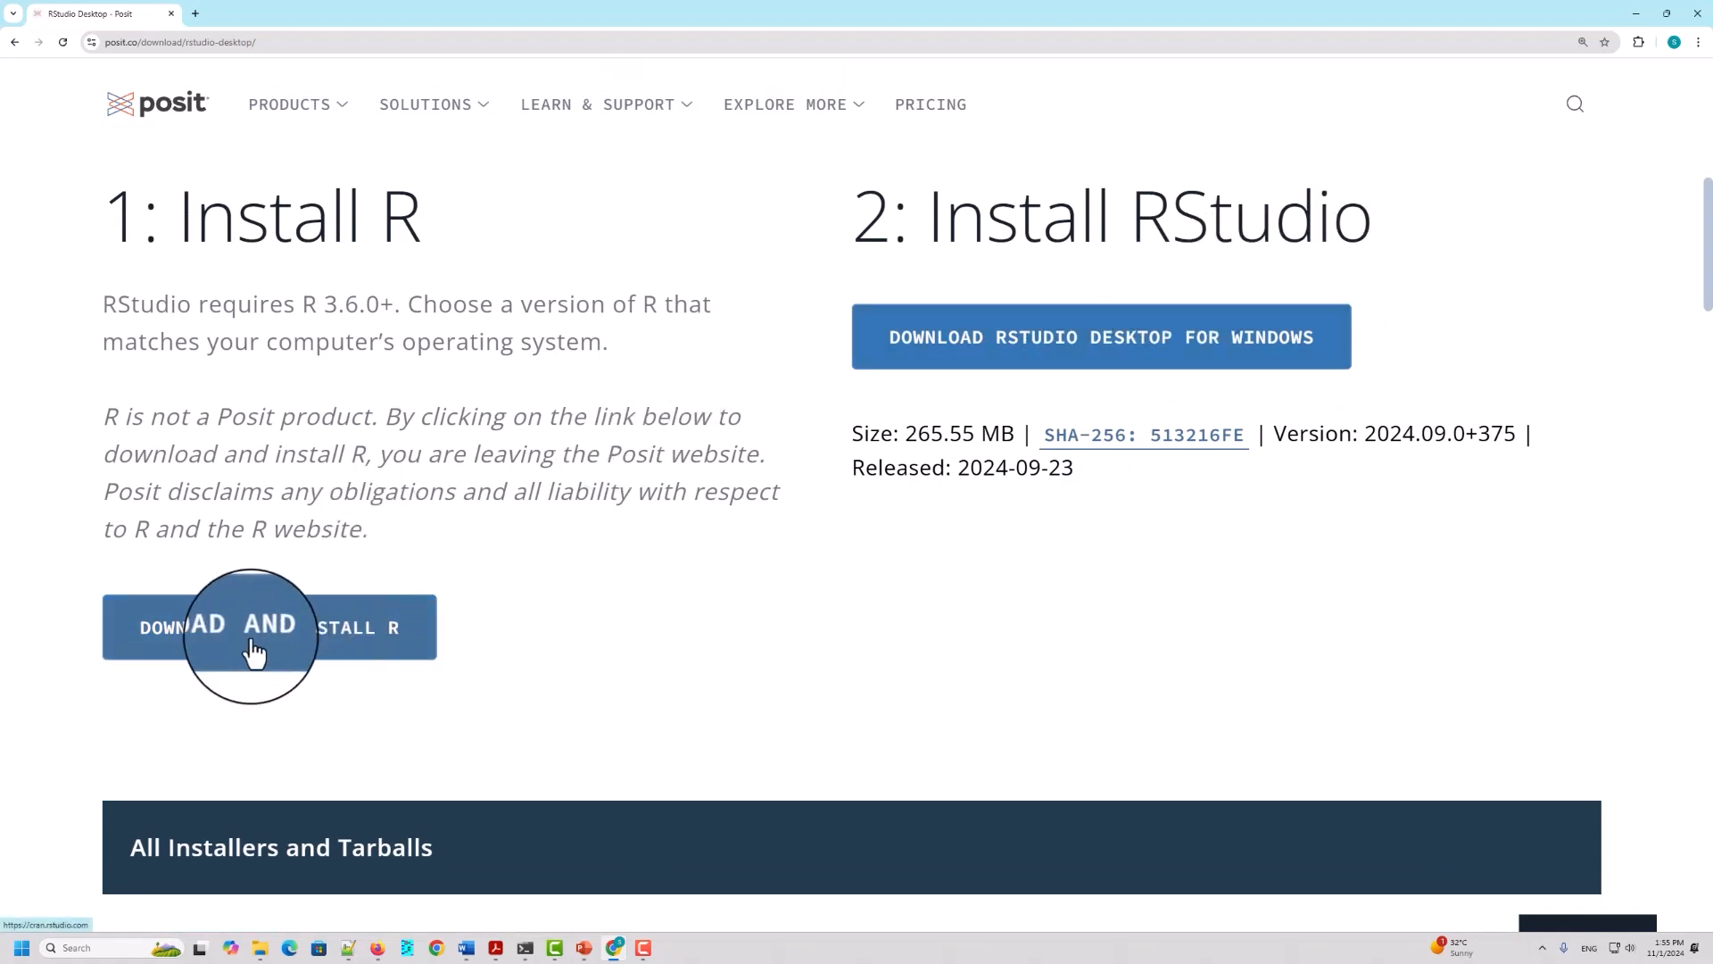
left_click(324, 636)
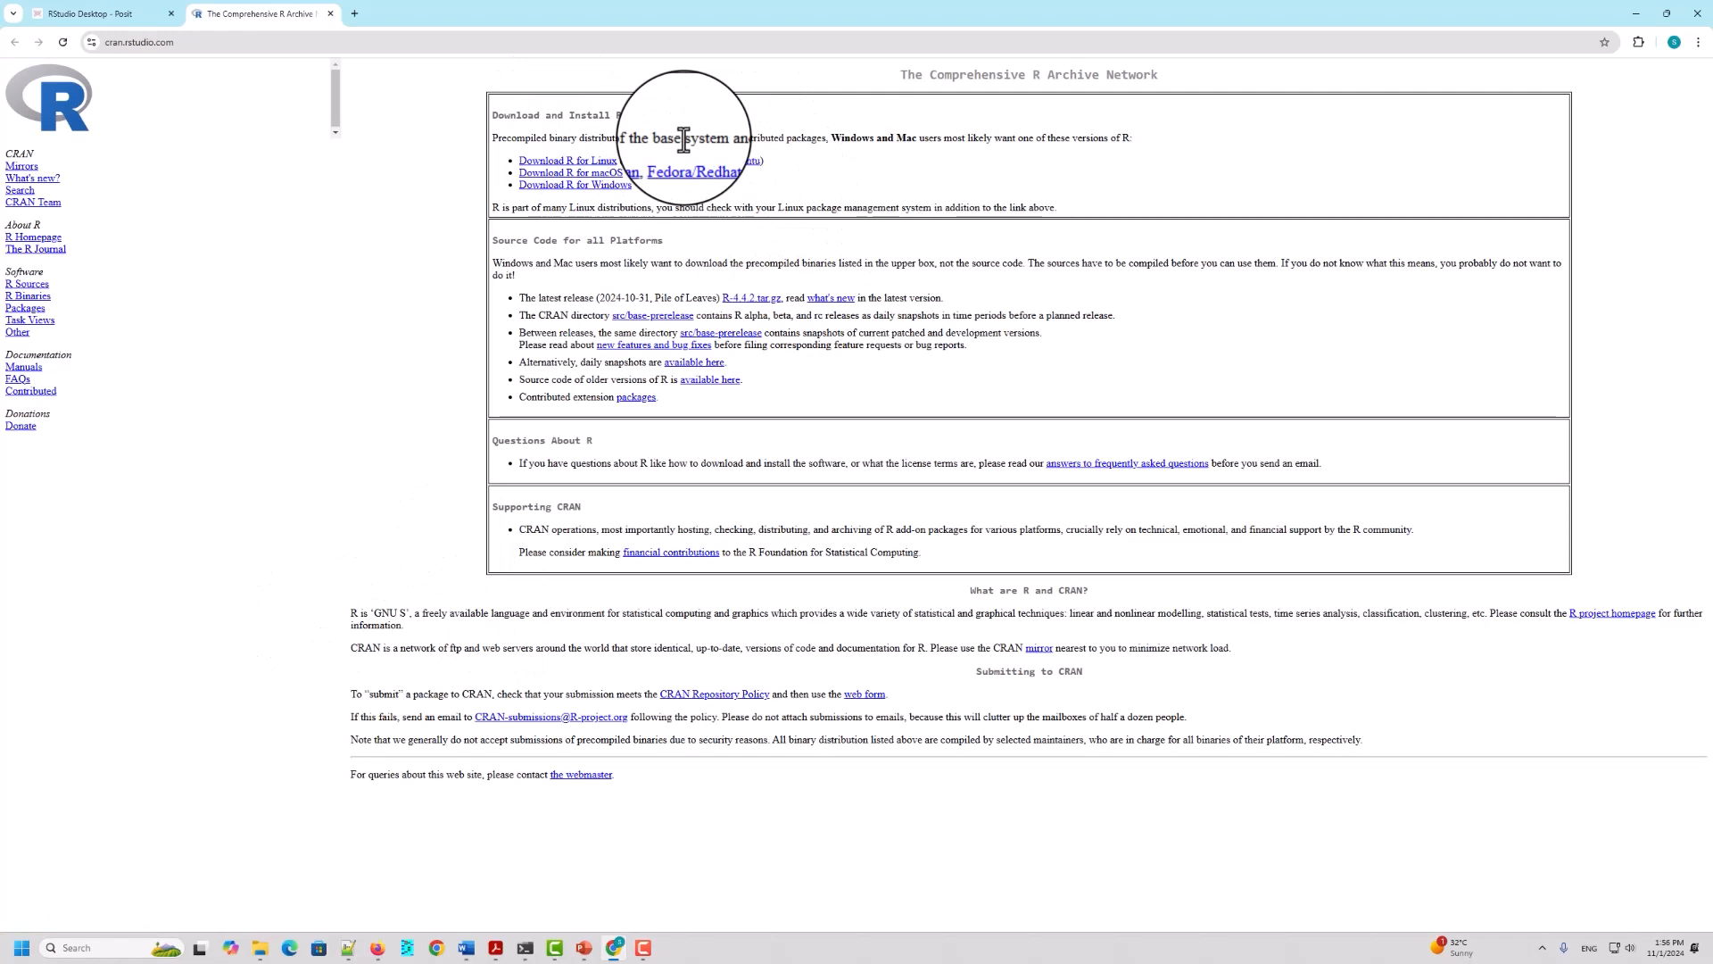
Step: Go to the first-time install page of R for Windows on CRAN and download R-4.4.2 for Windows
key("ctrl+plus")
key("ctrl+plus")
key("ctrl+plus")
key("ctrl+plus")
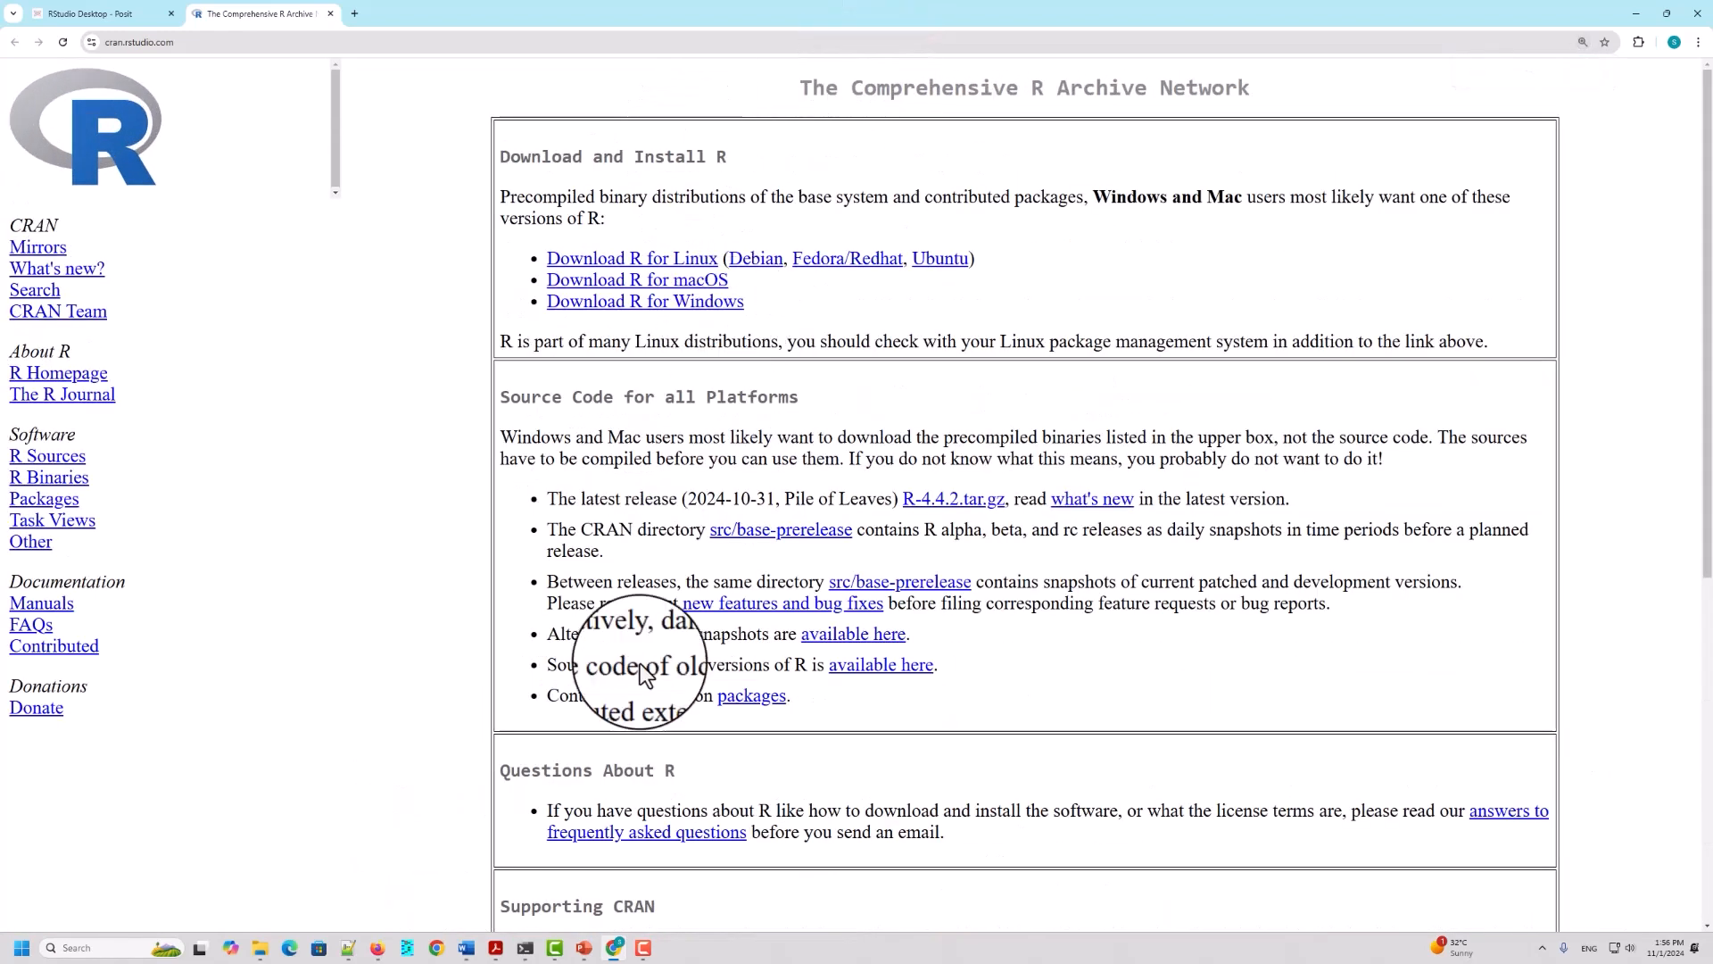
left_click(692, 303)
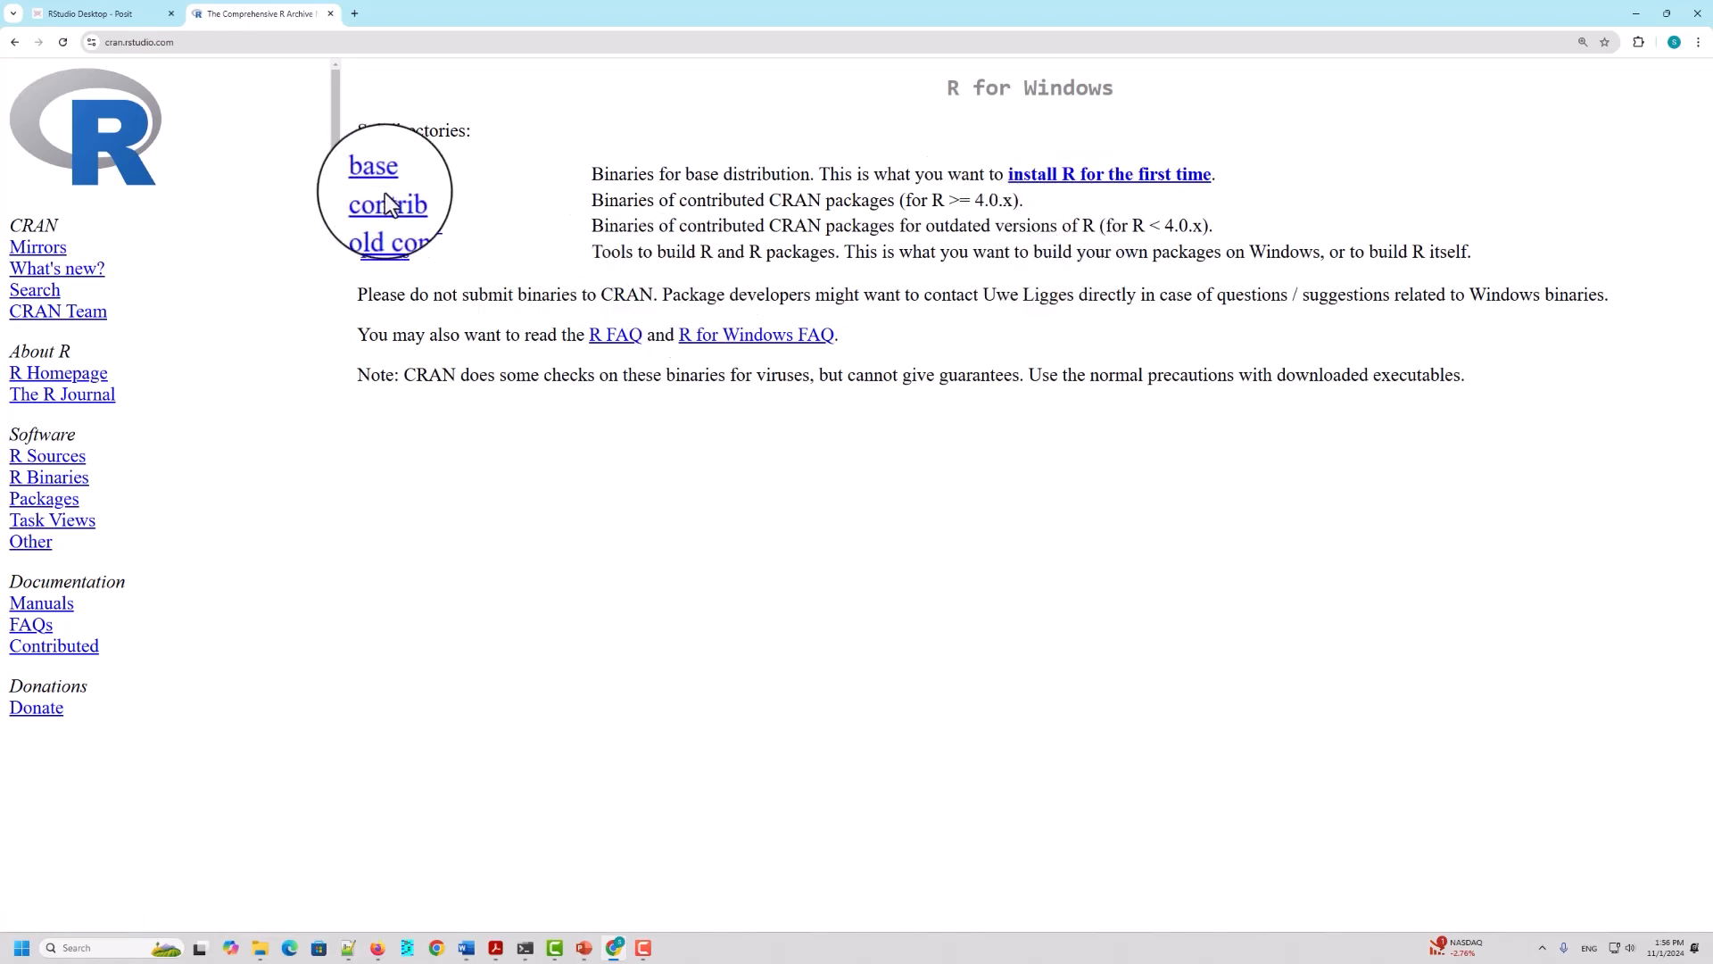
left_click(1100, 179)
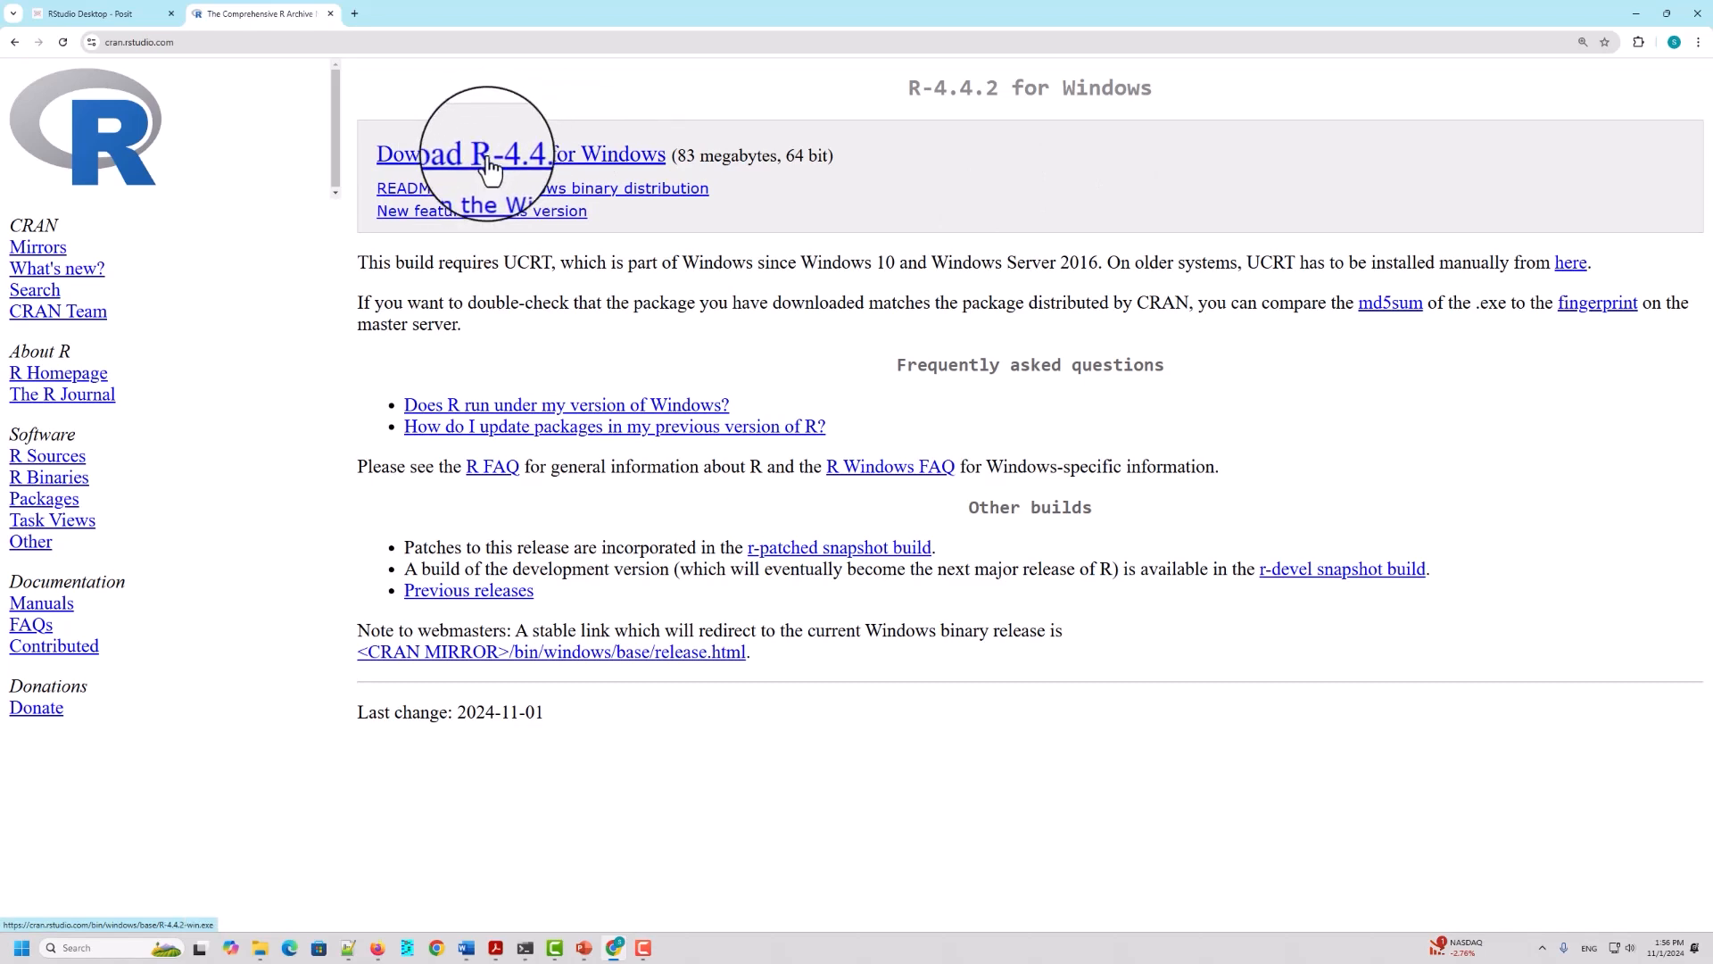
left_click(490, 164)
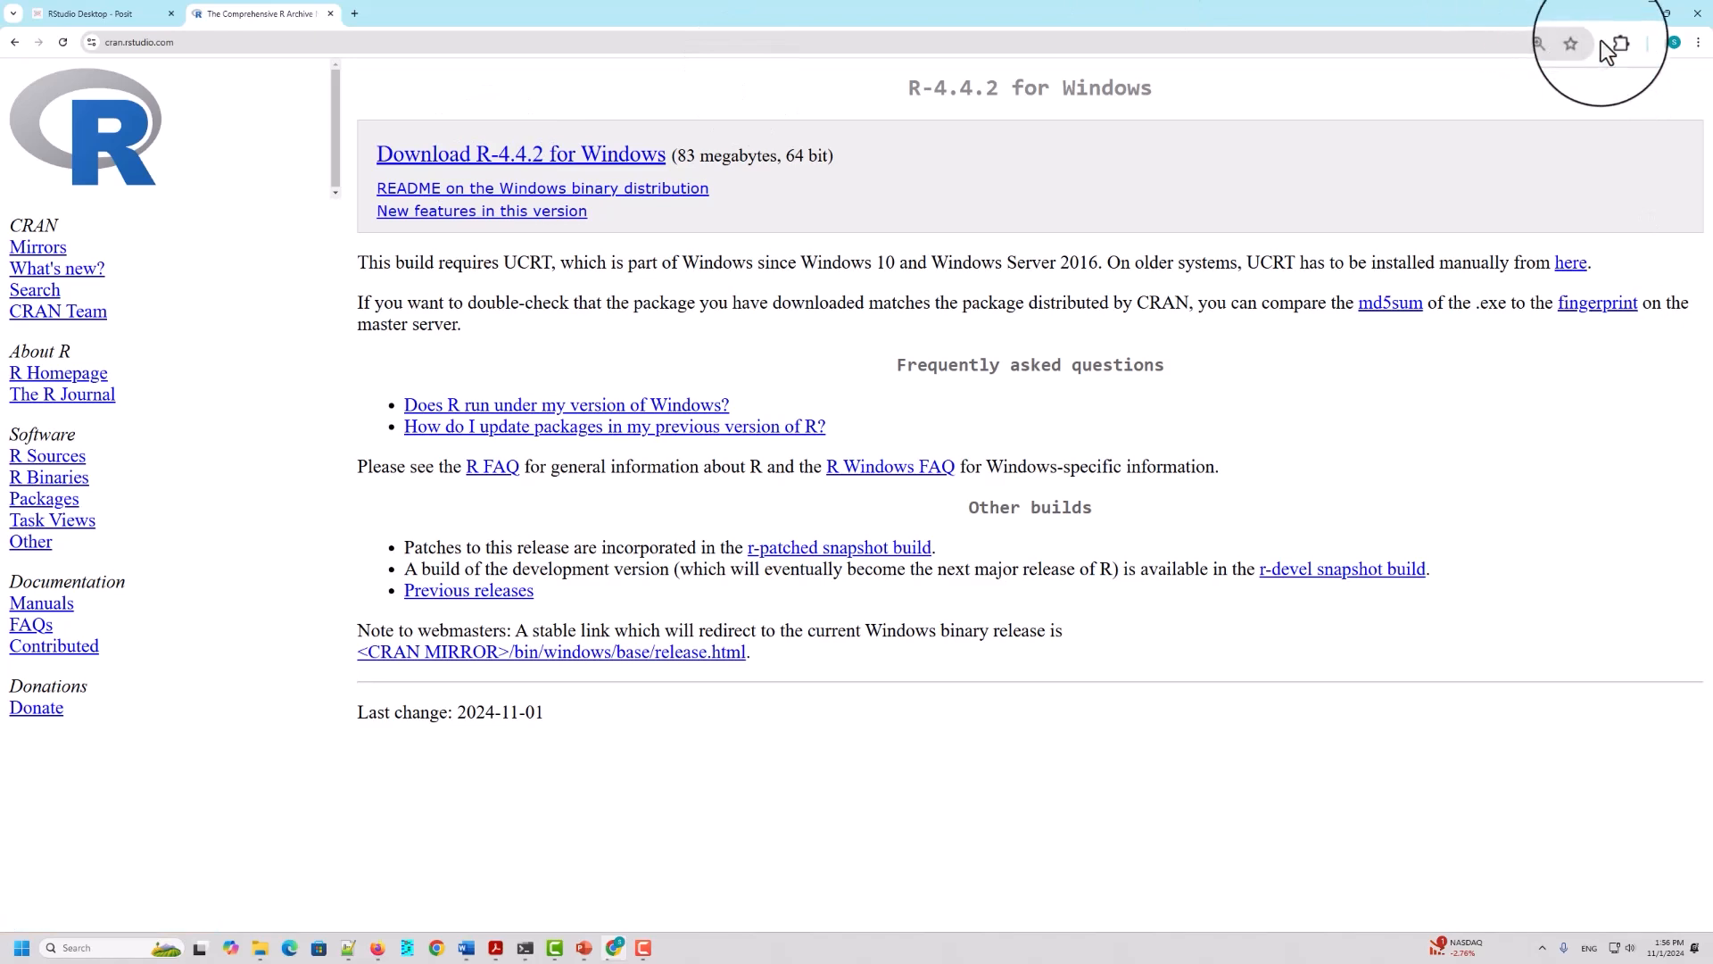
Step: Set the page zoom to 200% and show the downloaded R-4.4.2-win.exe in its folder
key("ctrl+plus")
key("ctrl+plus")
key("ctrl+plus")
key("ctrl+plus")
key("ctrl+plus")
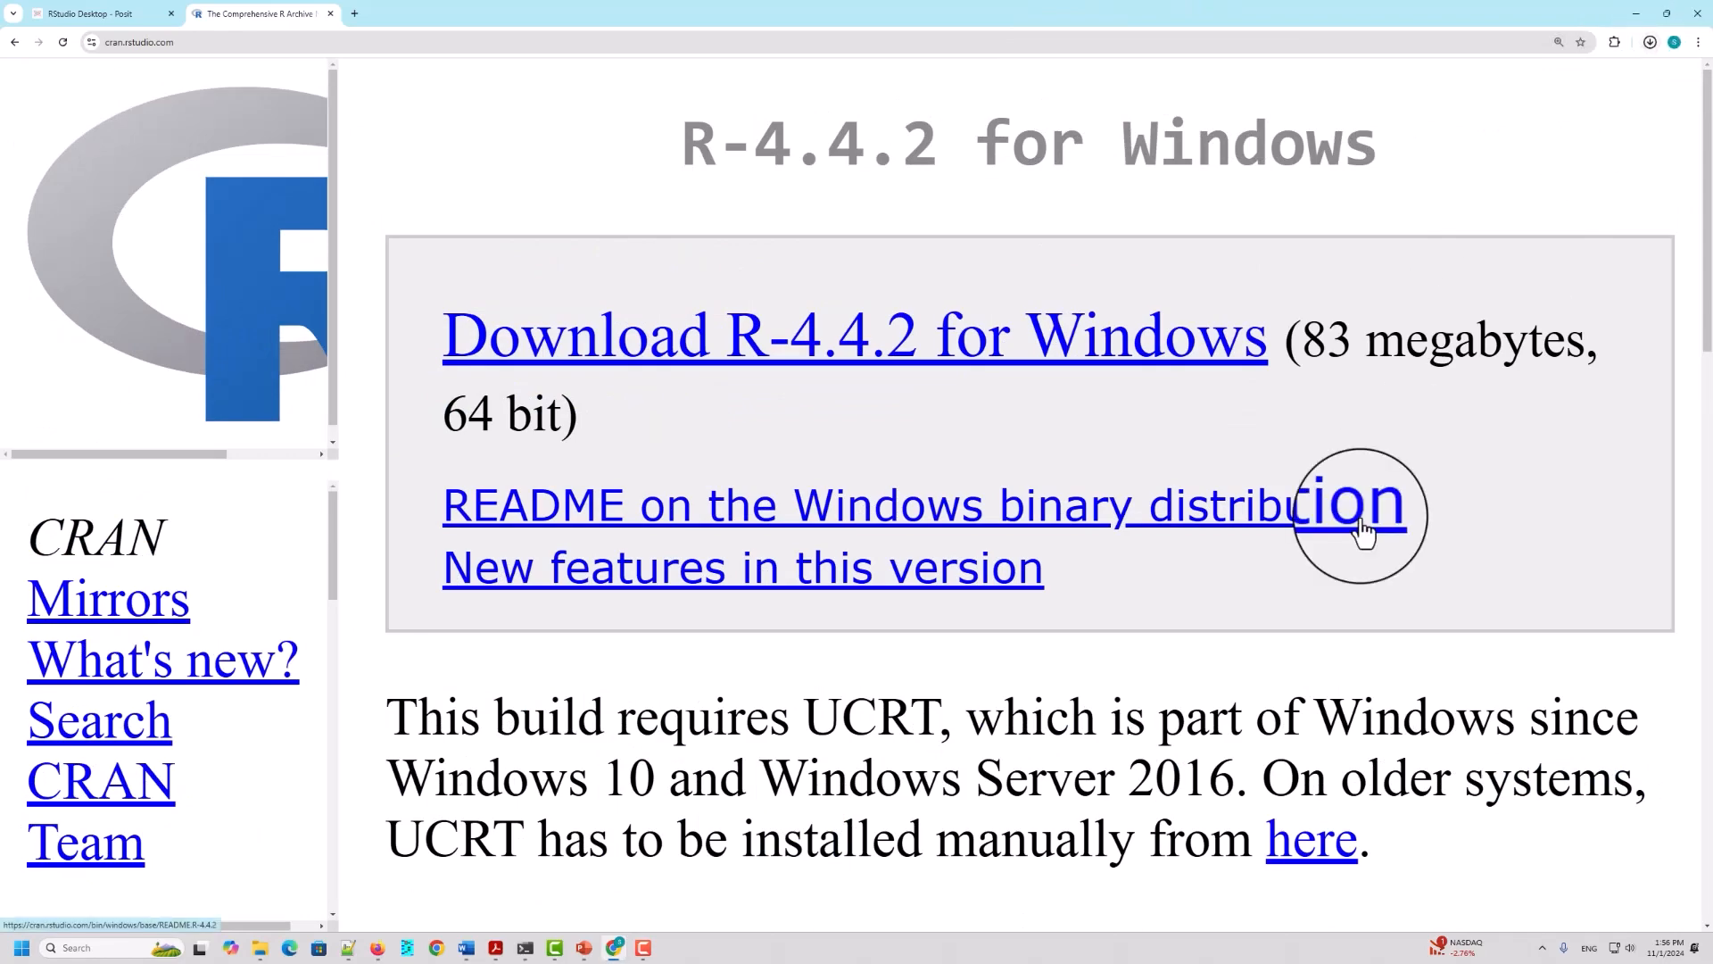
key("ctrl+minus")
key("ctrl+minus")
key("ctrl+minus")
key("ctrl+minus")
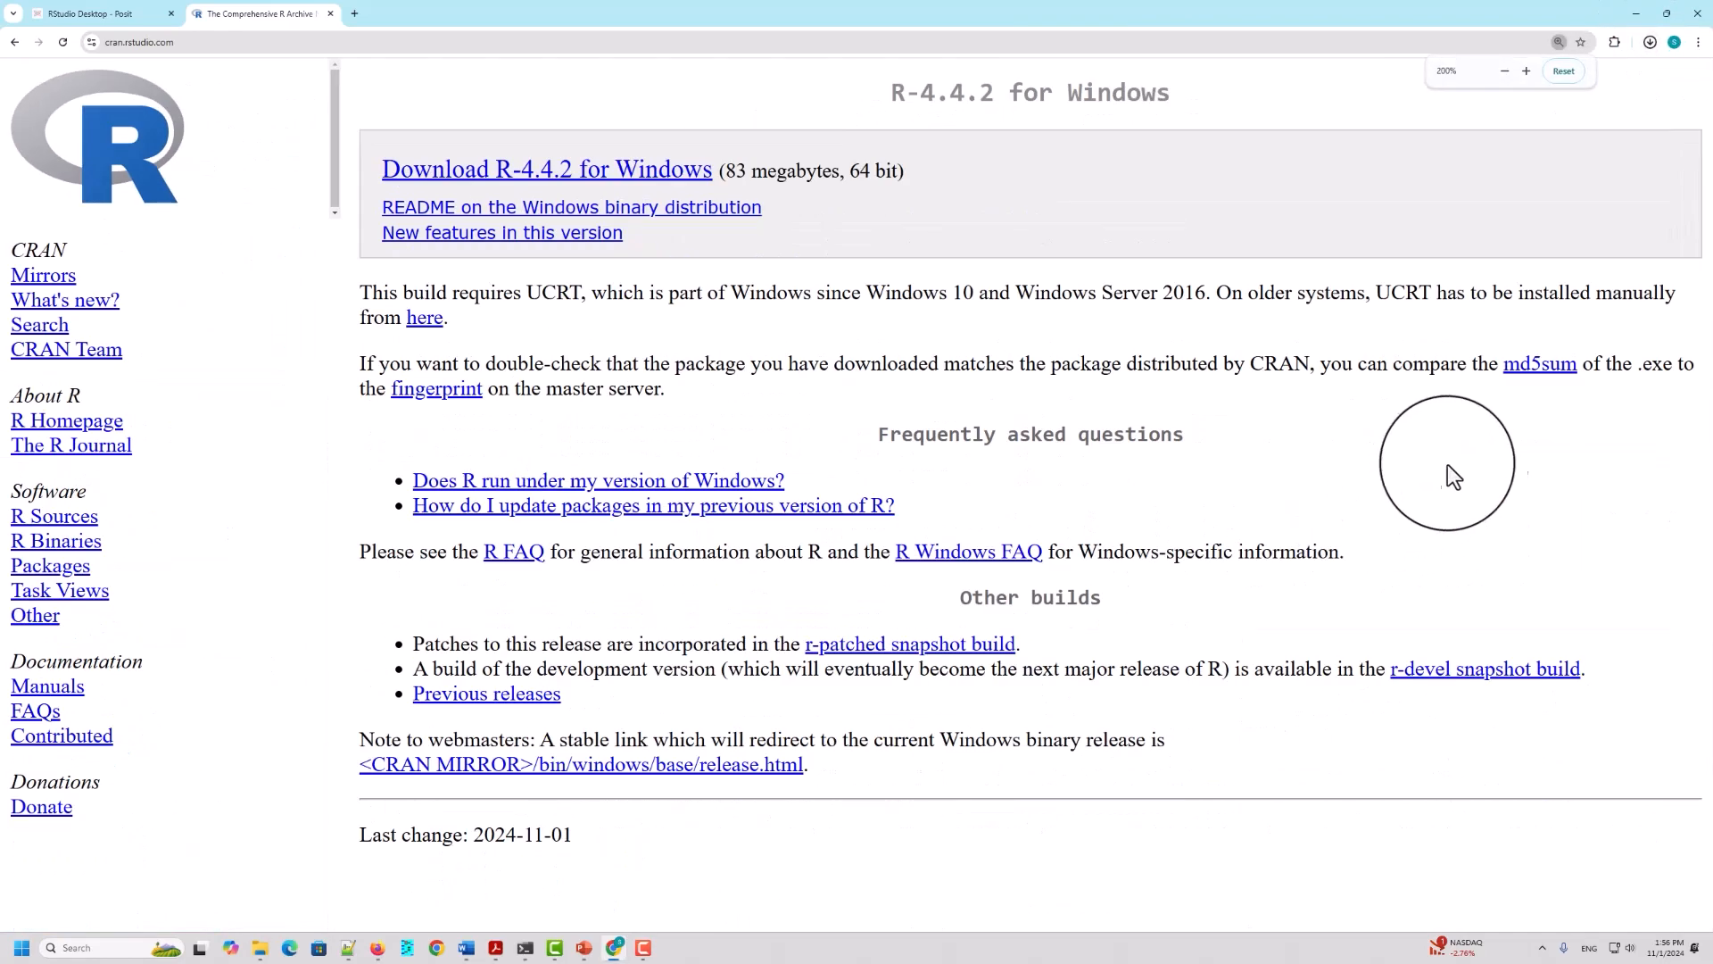
left_click(1650, 41)
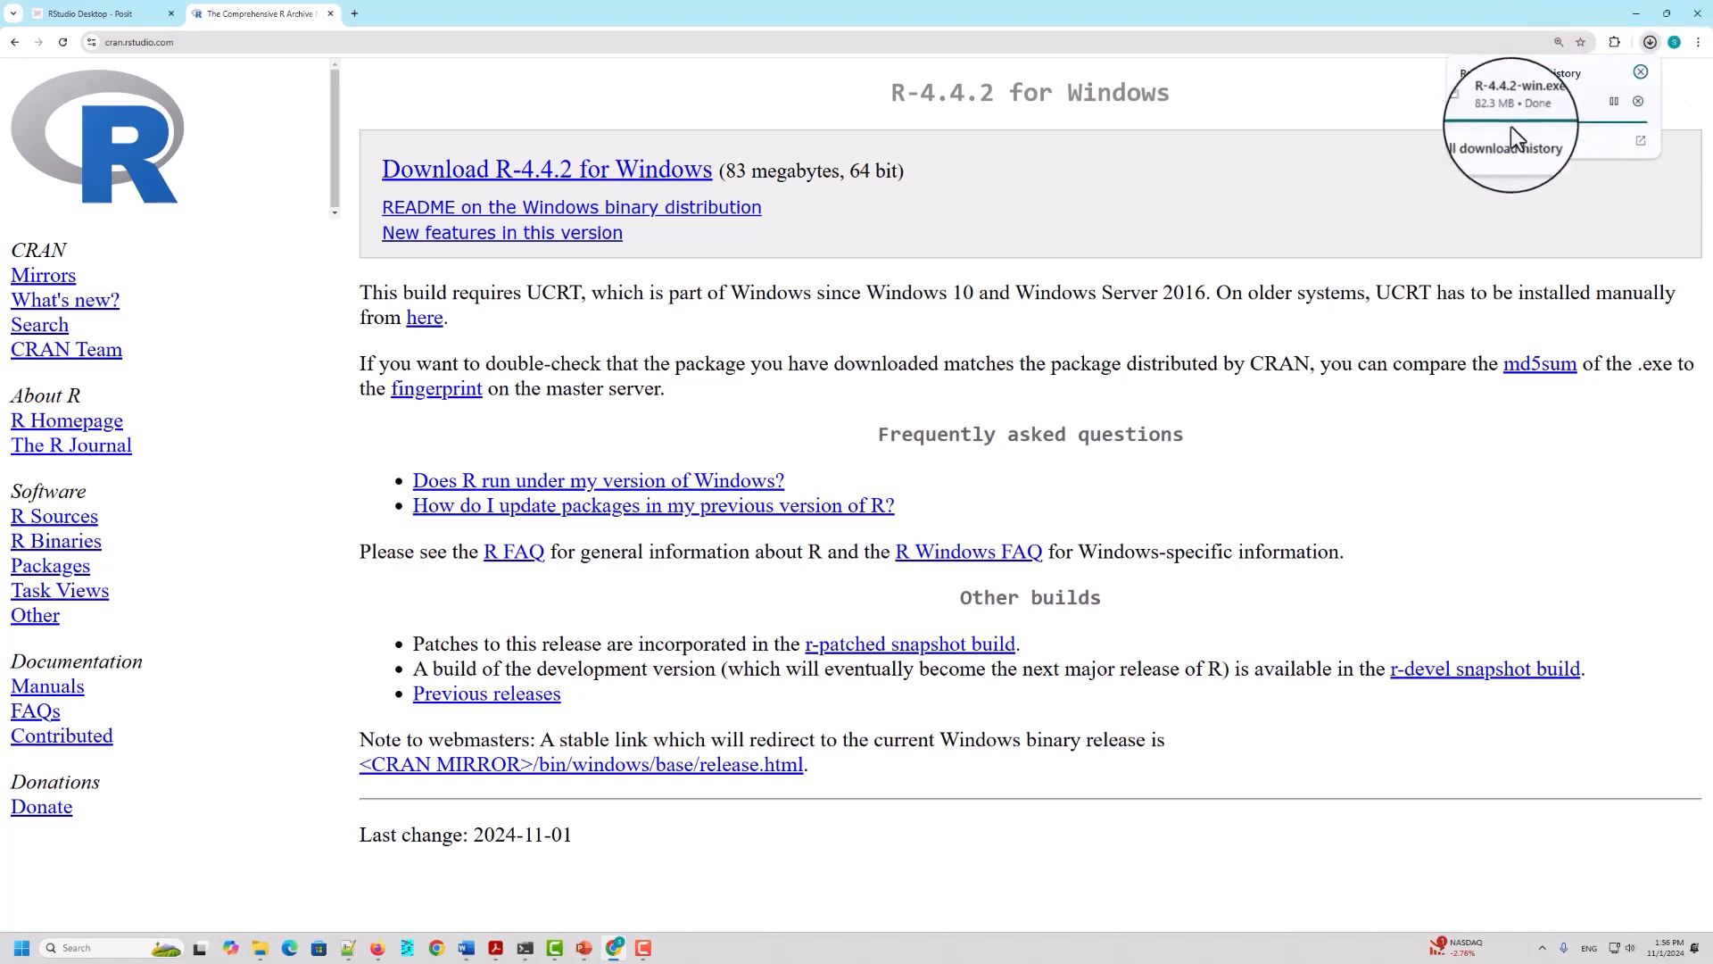
right_click(1530, 100)
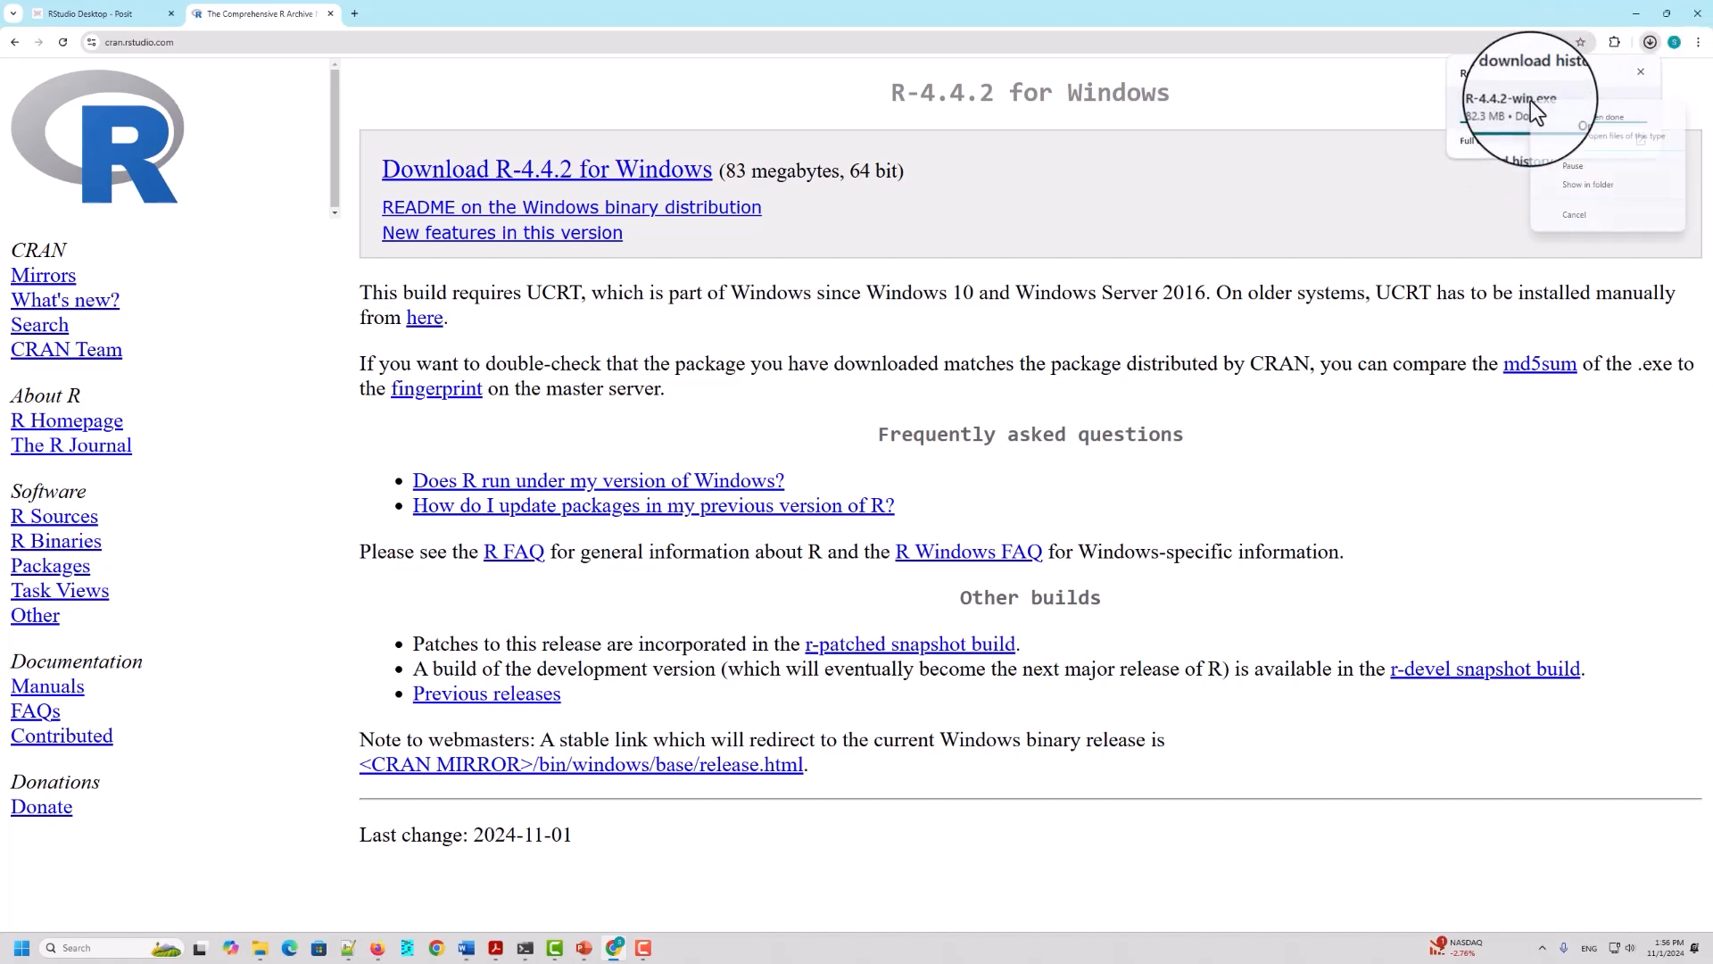
left_click(1580, 189)
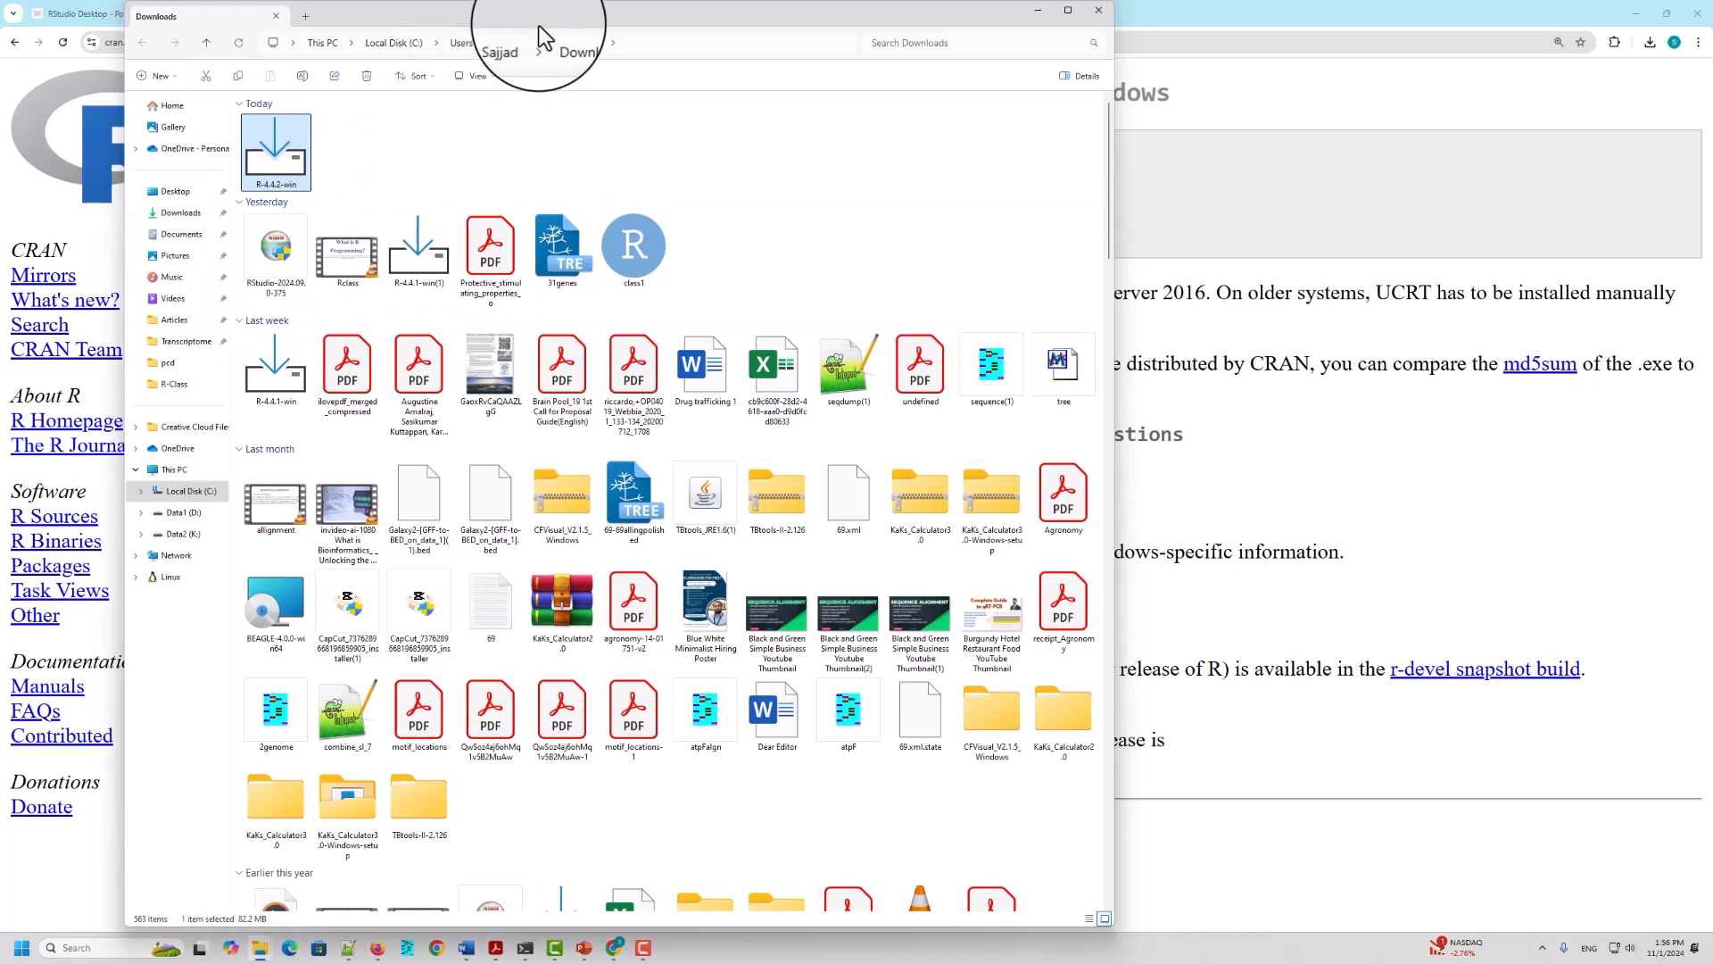
Step: Run the R-4.4.2-win installer despite the SmartScreen block and minimize the Downloads folder window
right_click(282, 164)
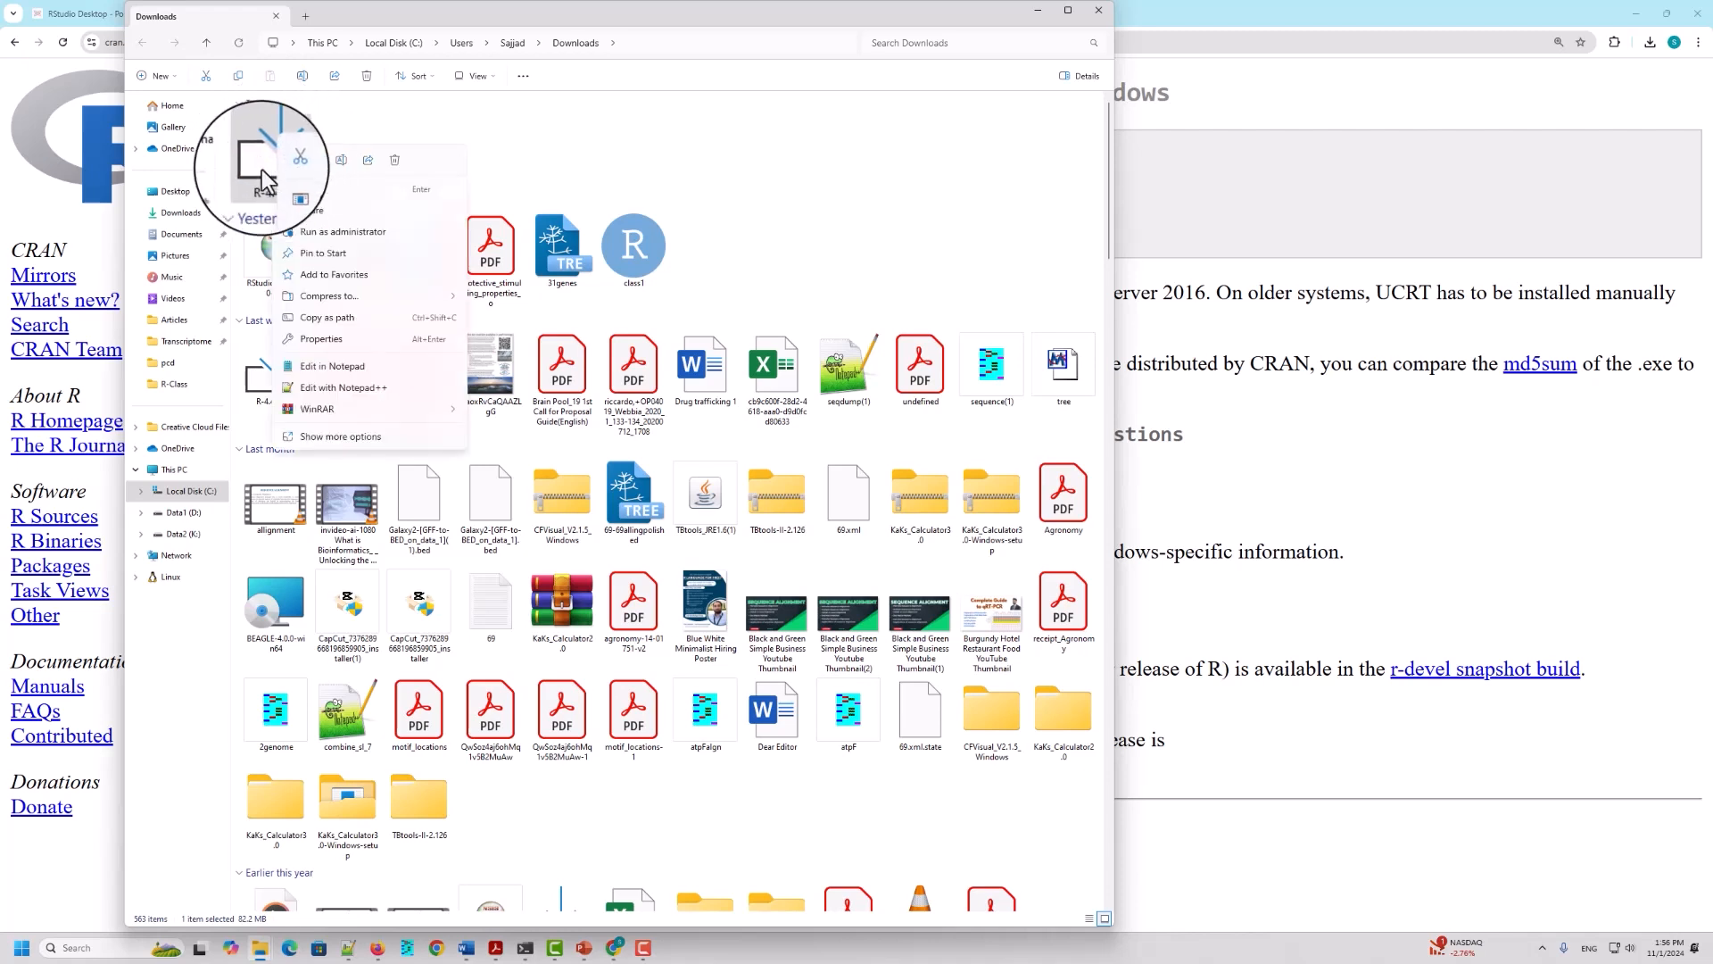
left_click(312, 190)
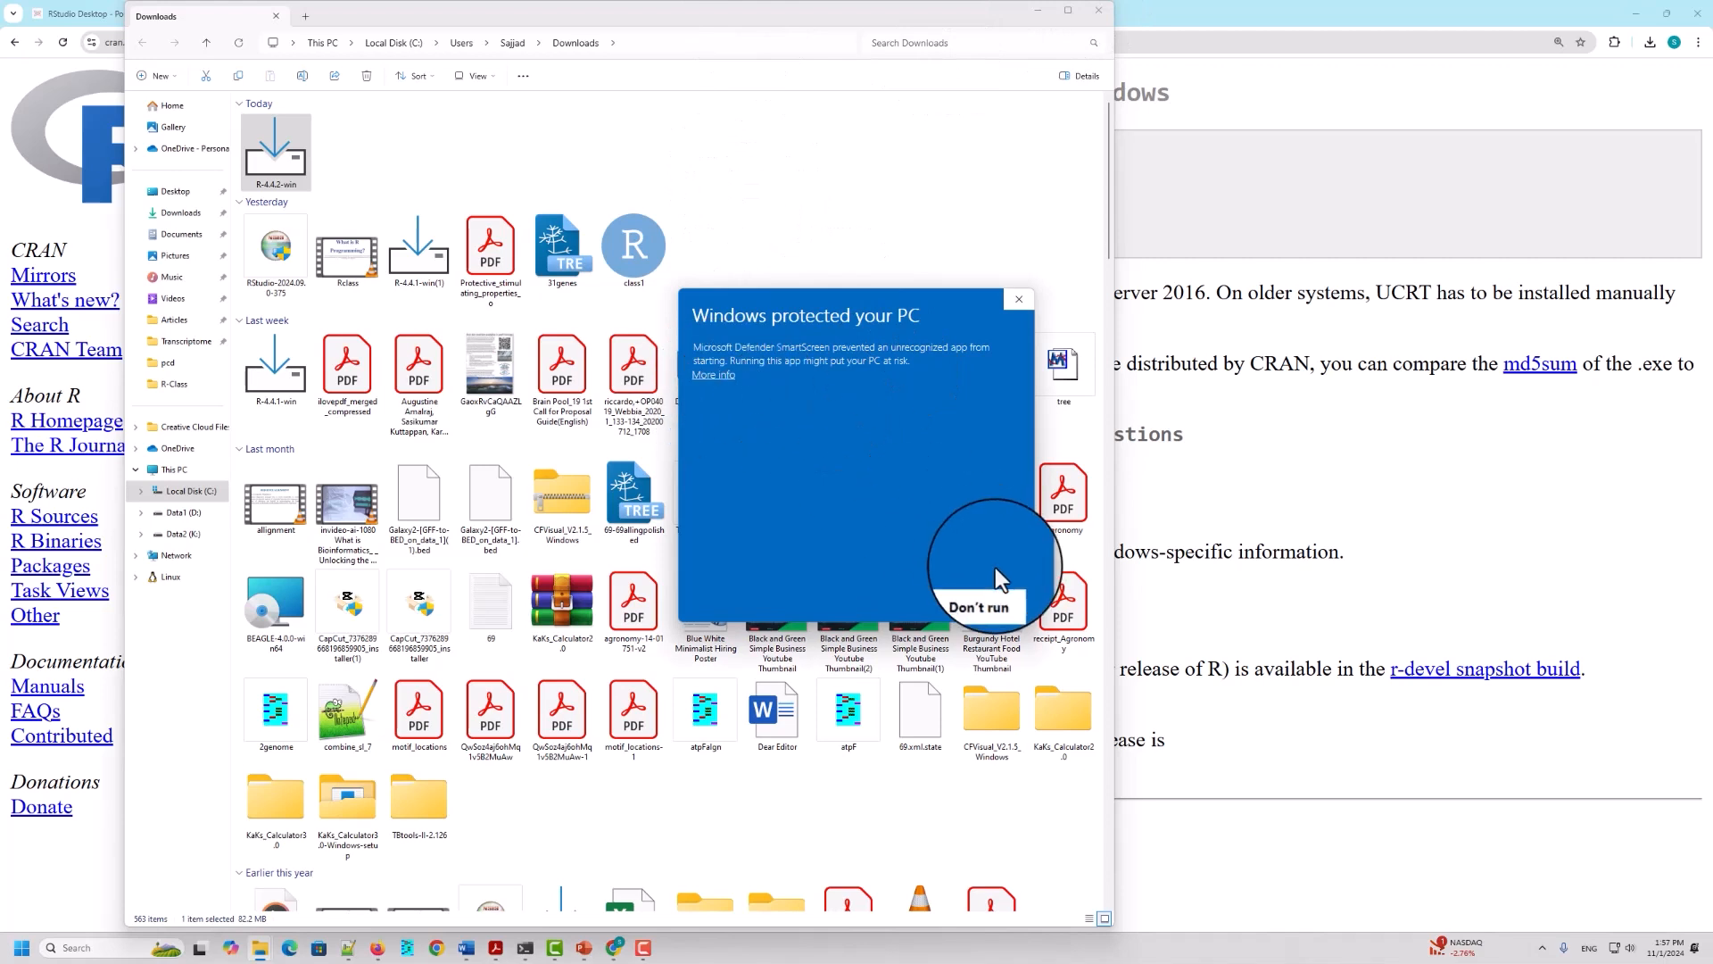
left_click(714, 377)
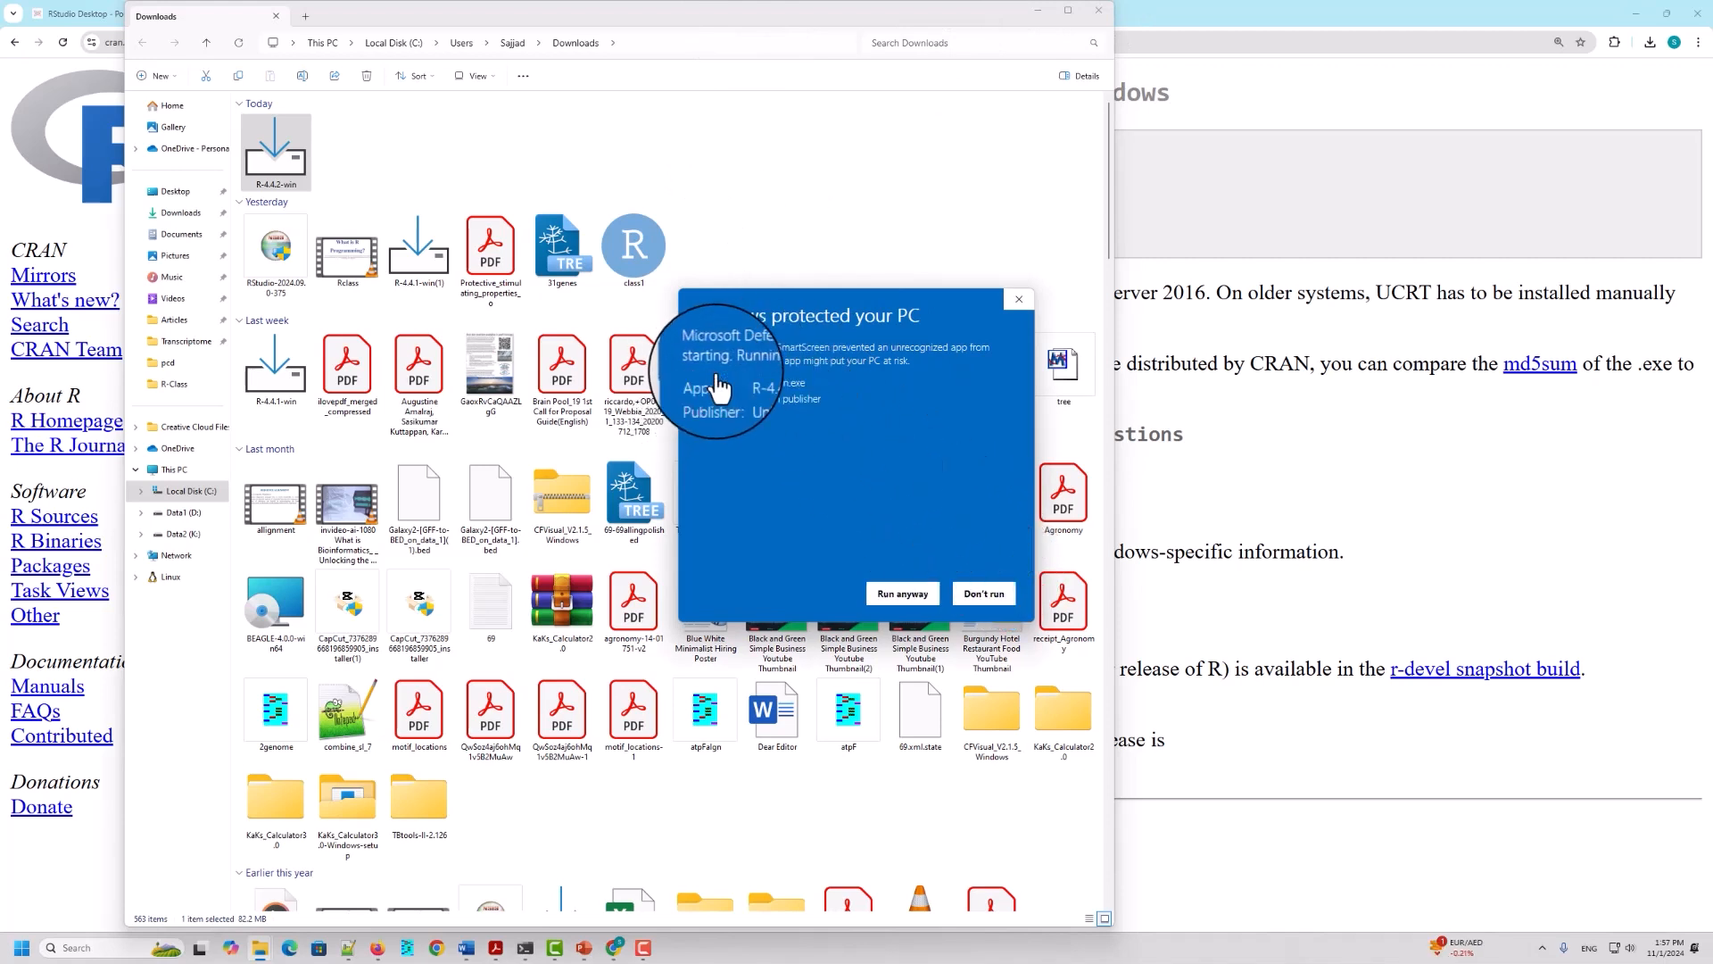
left_click(902, 598)
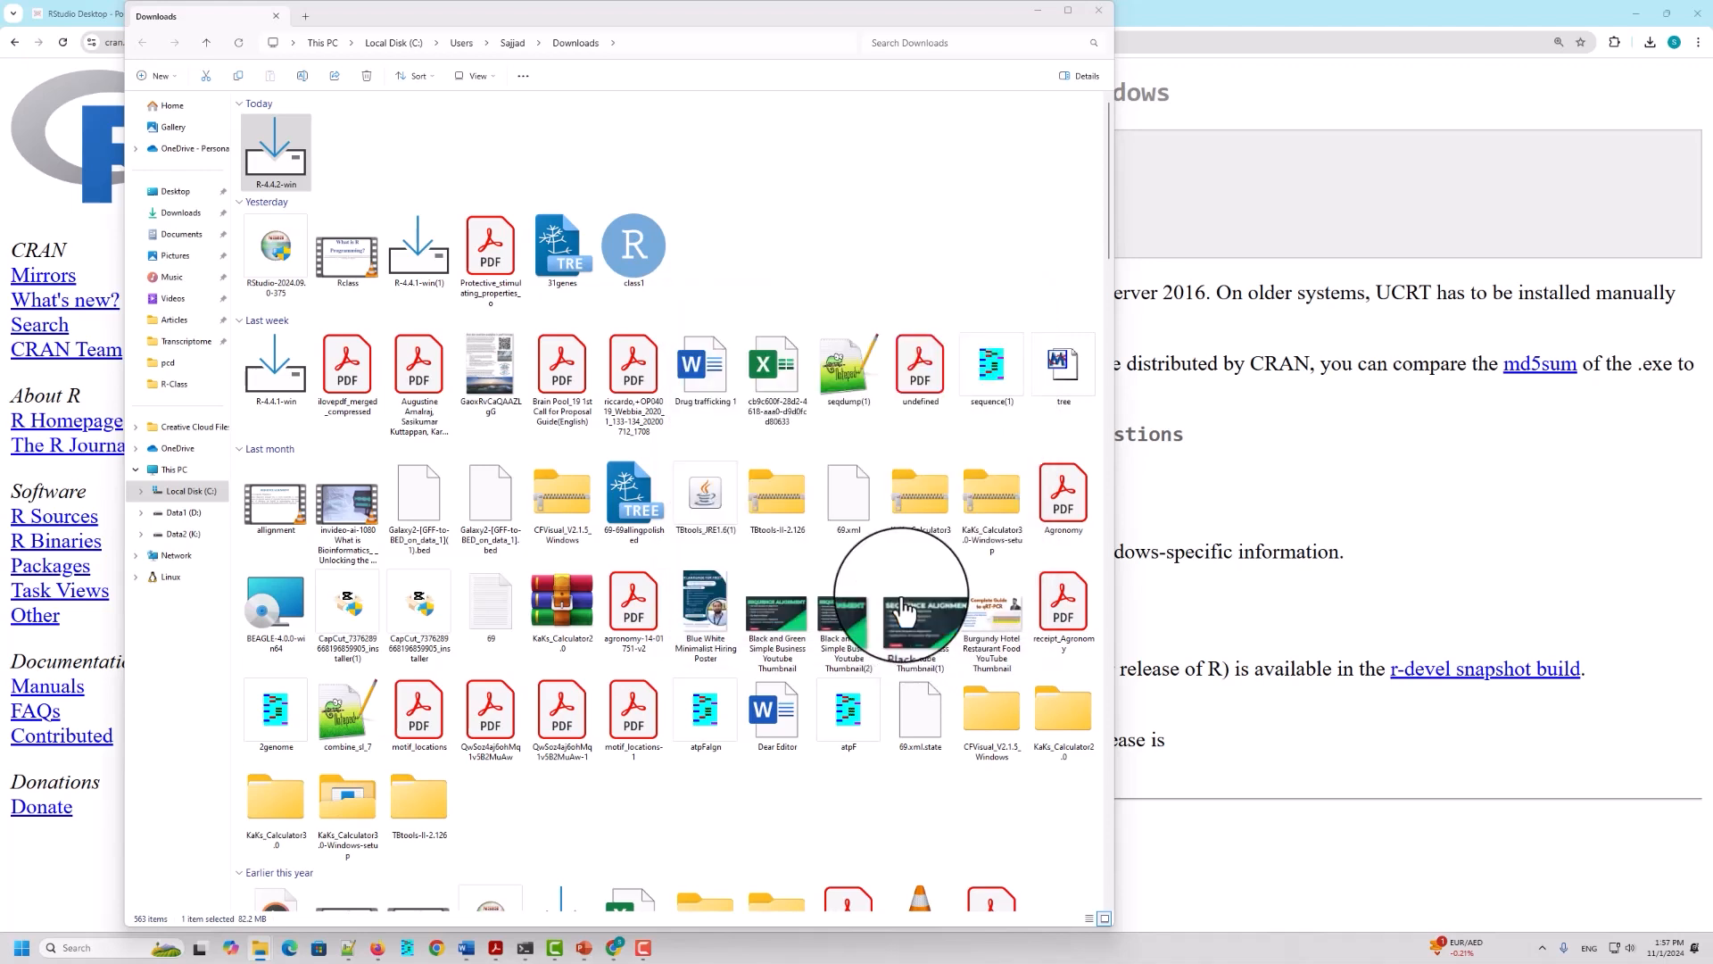
left_click(1041, 13)
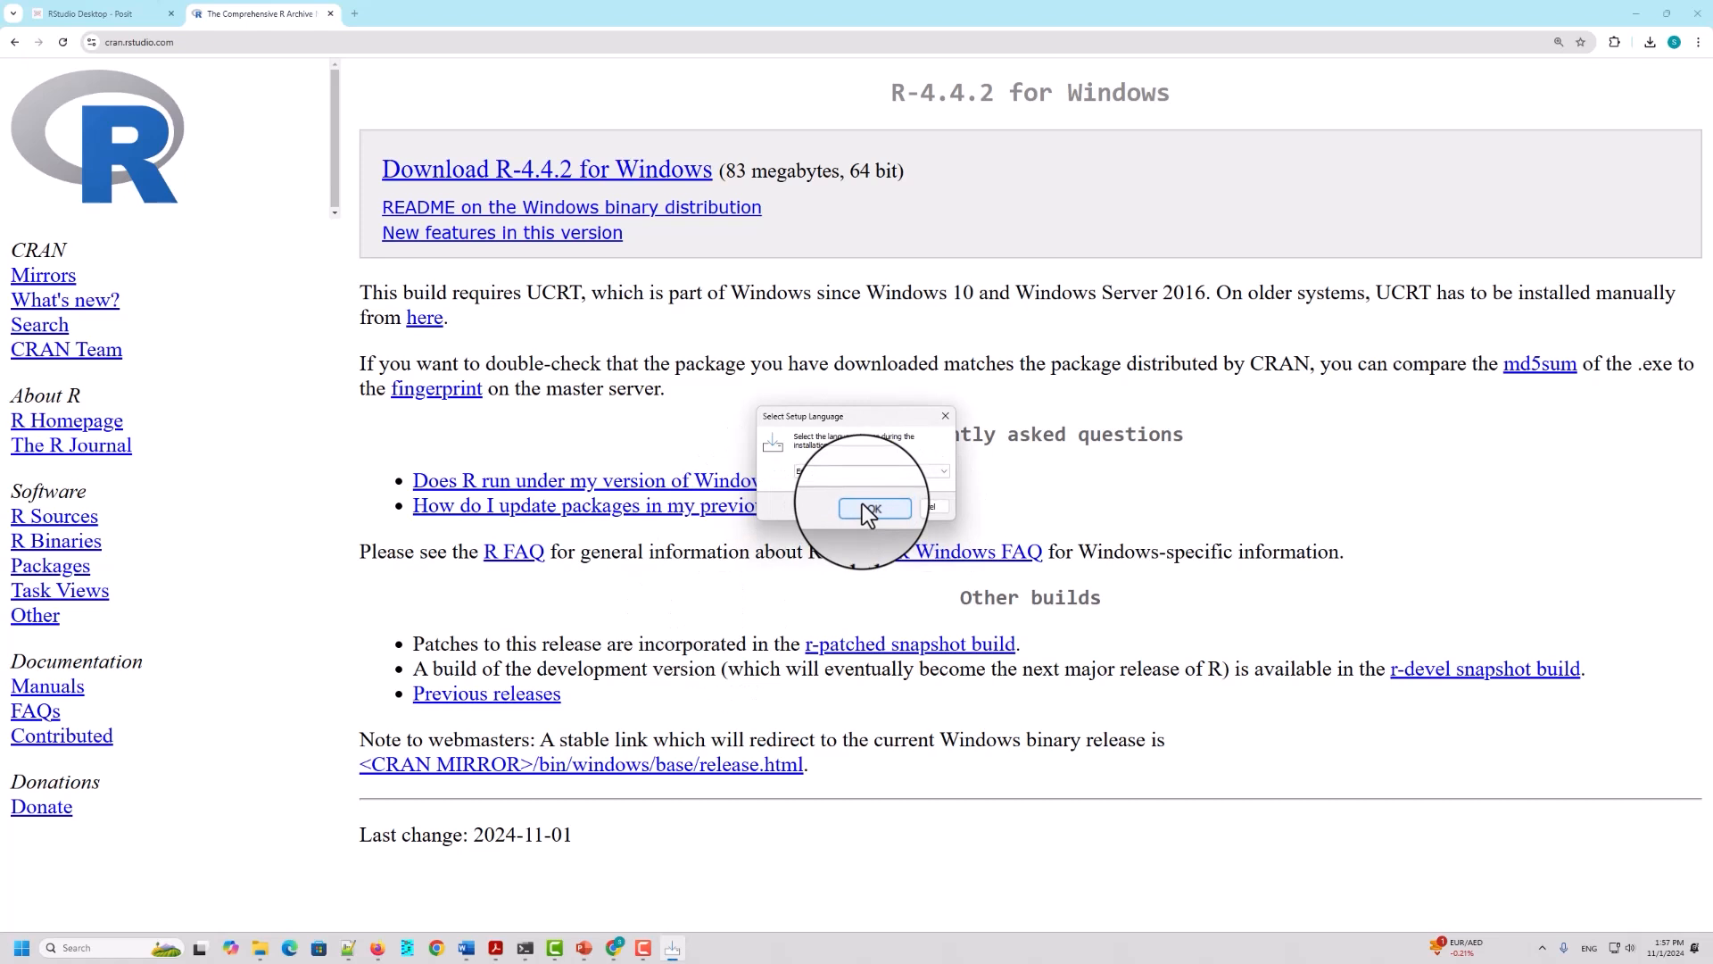
Step: Start installing R for Windows 4.4.2 with the preset language, folder, user installation components, default startup options and a desktop shortcut
left_click(864, 507)
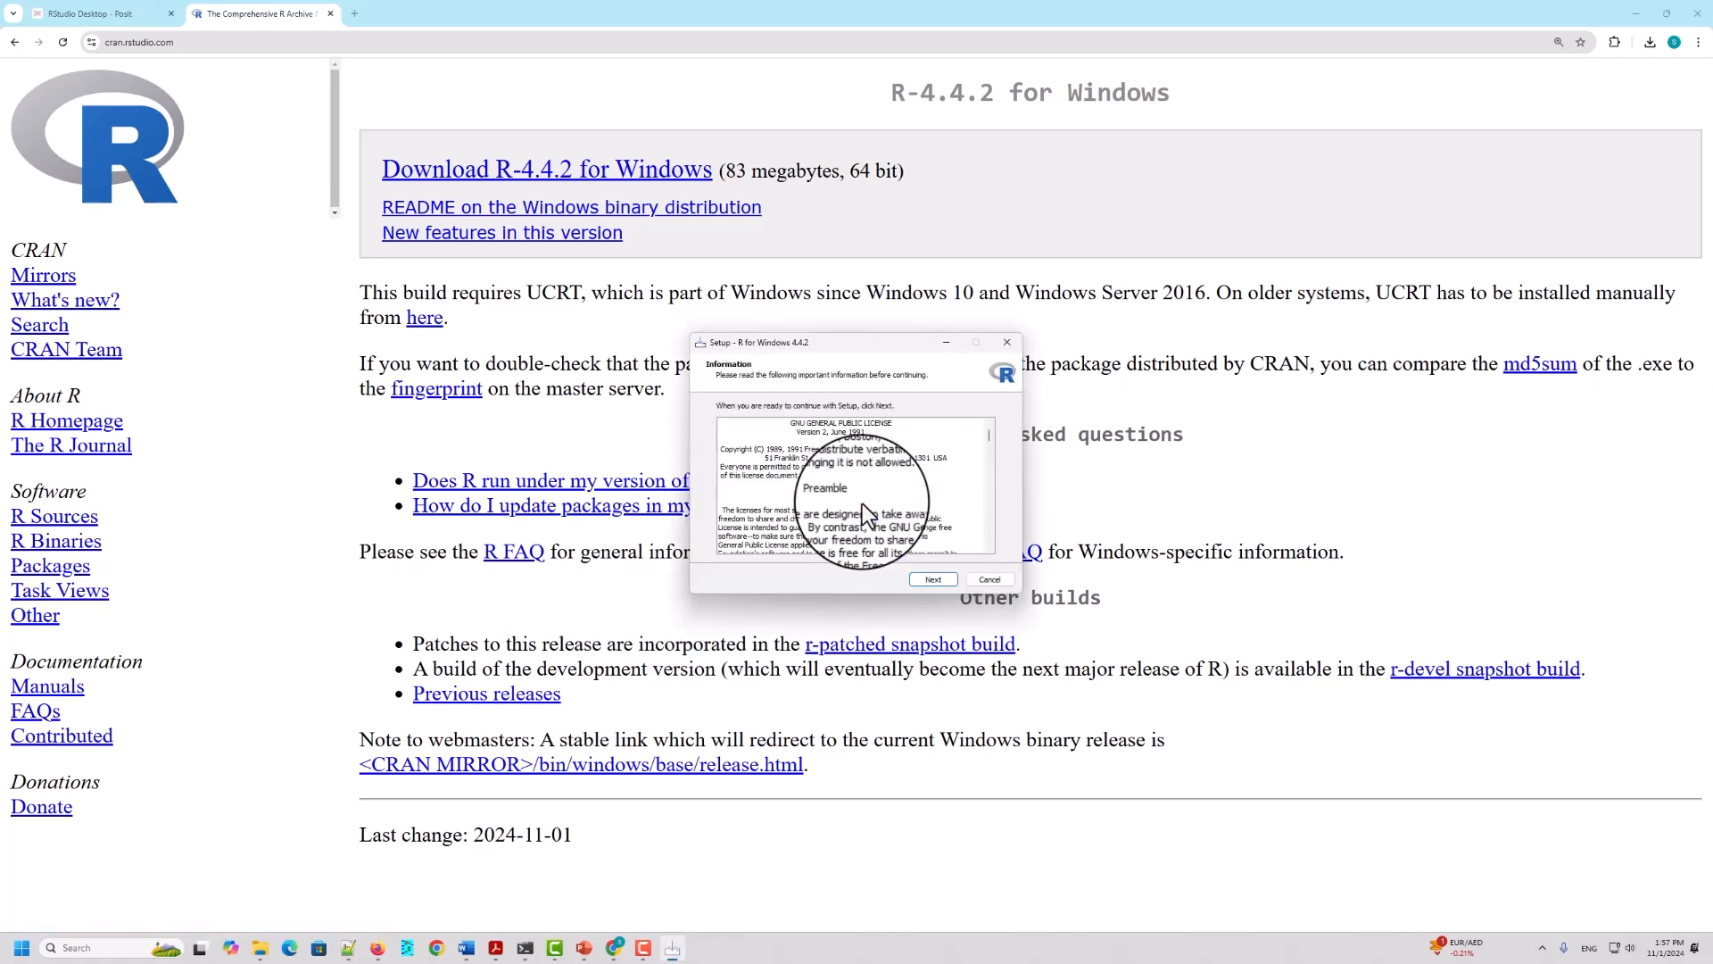
left_click(932, 579)
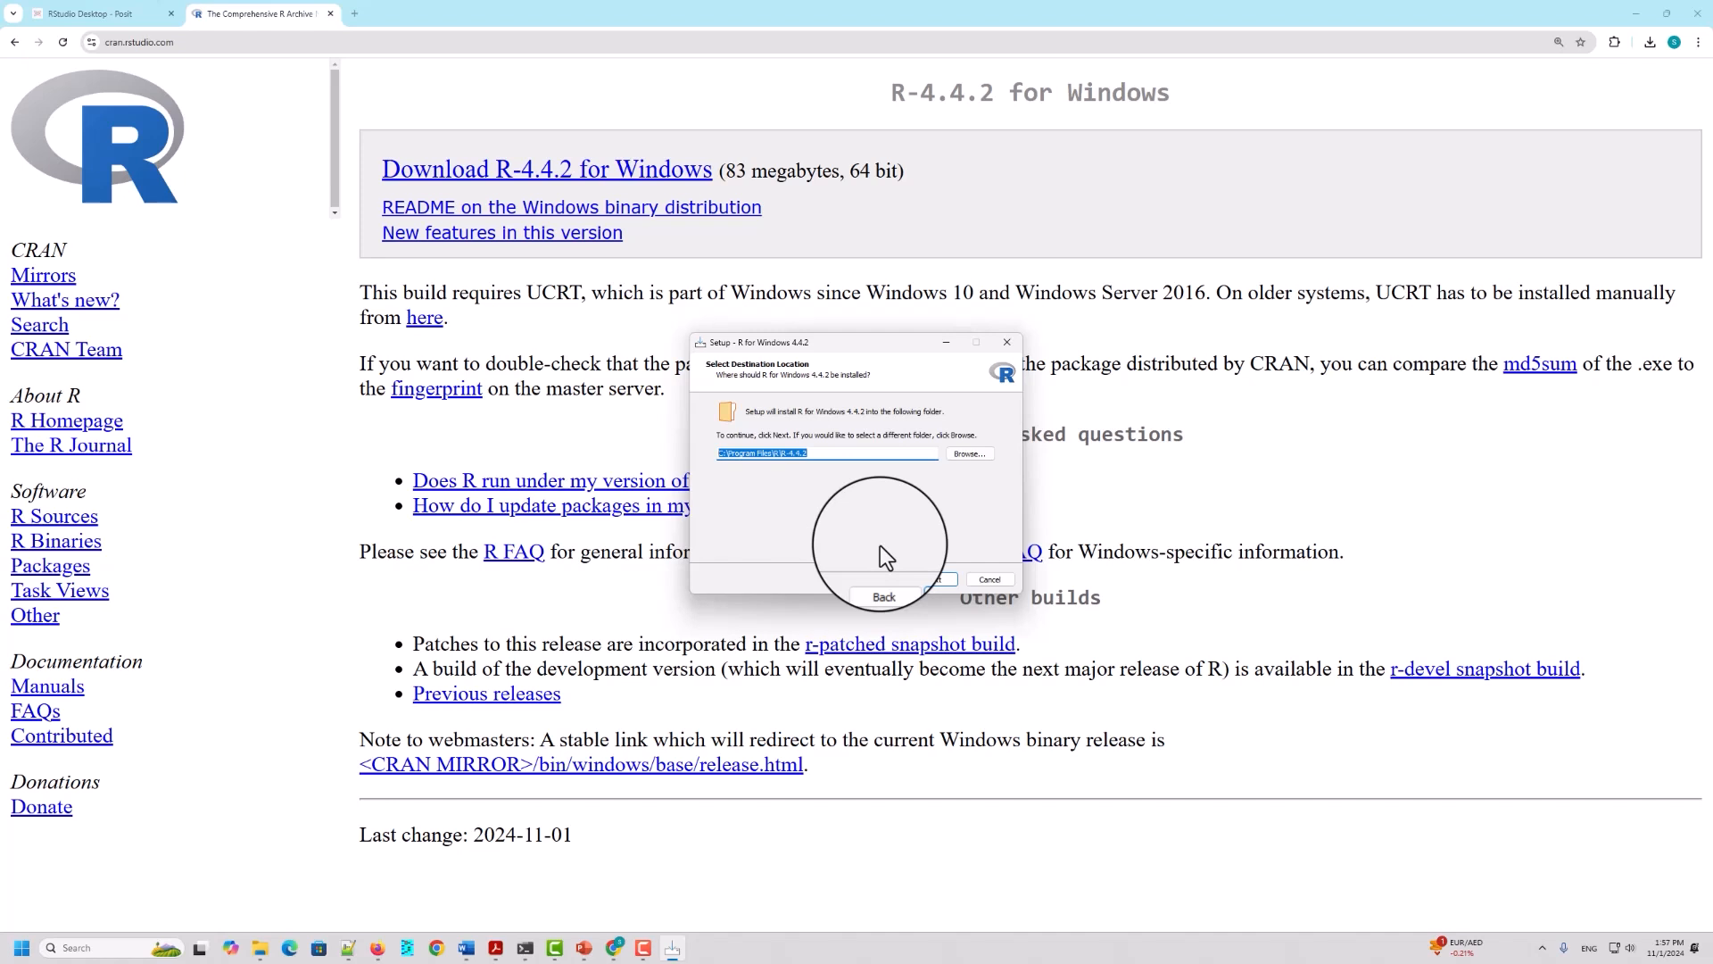
left_click(941, 579)
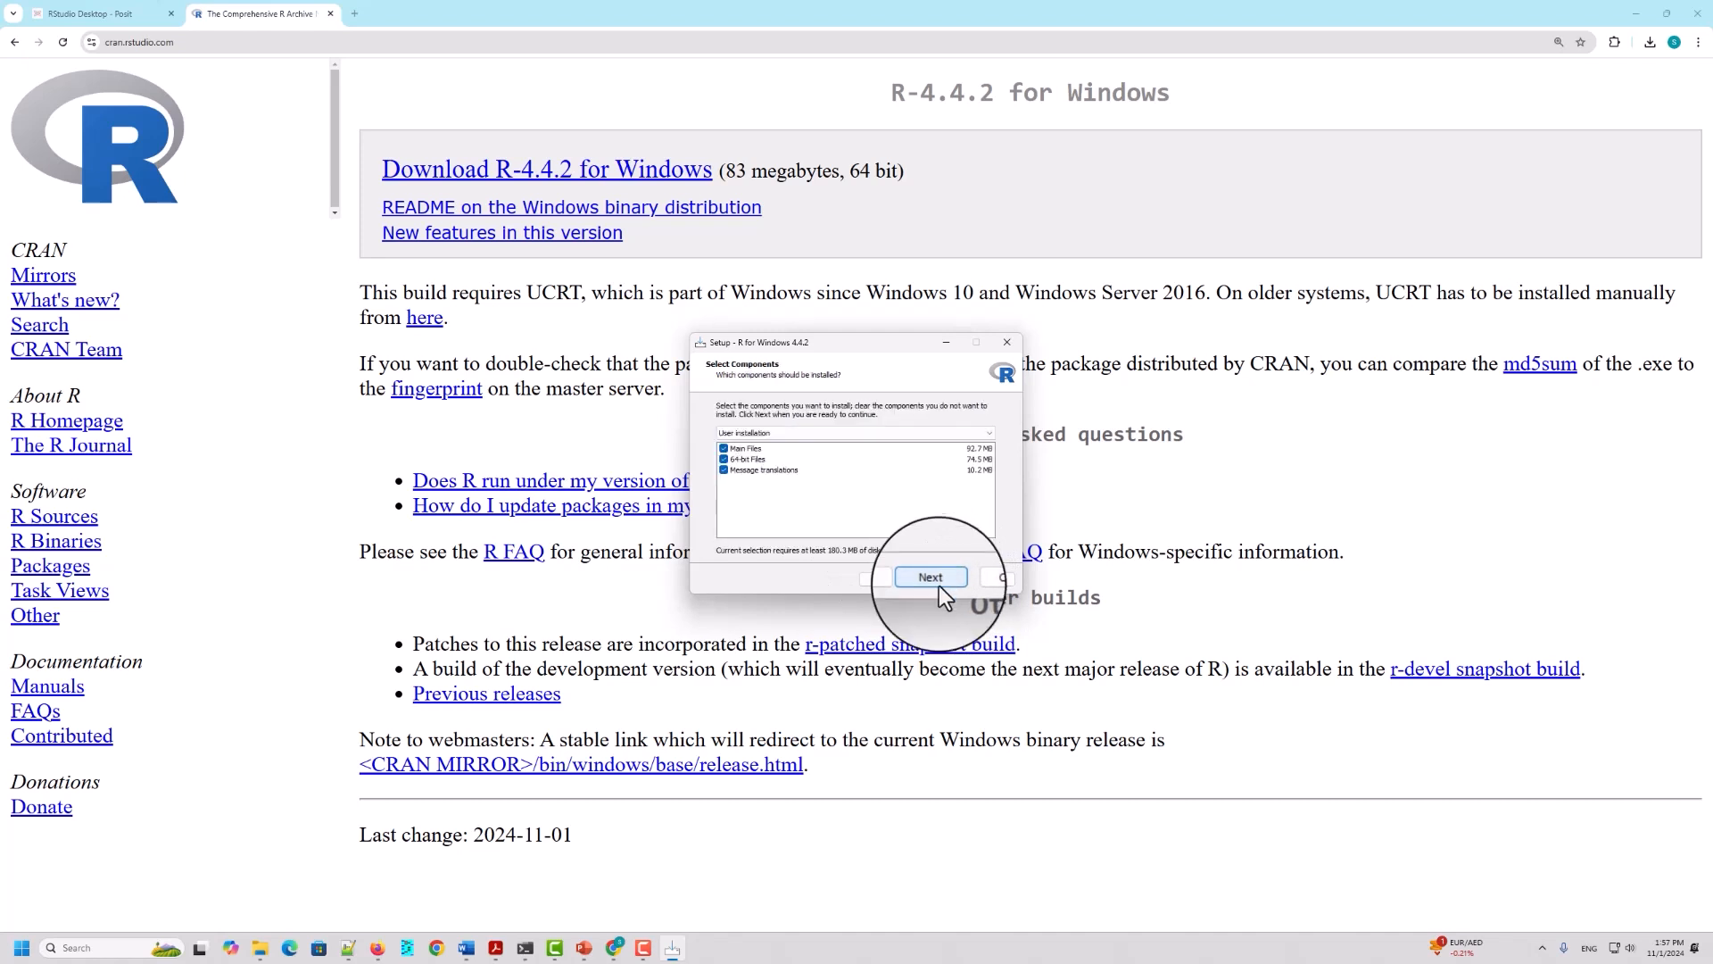
left_click(932, 578)
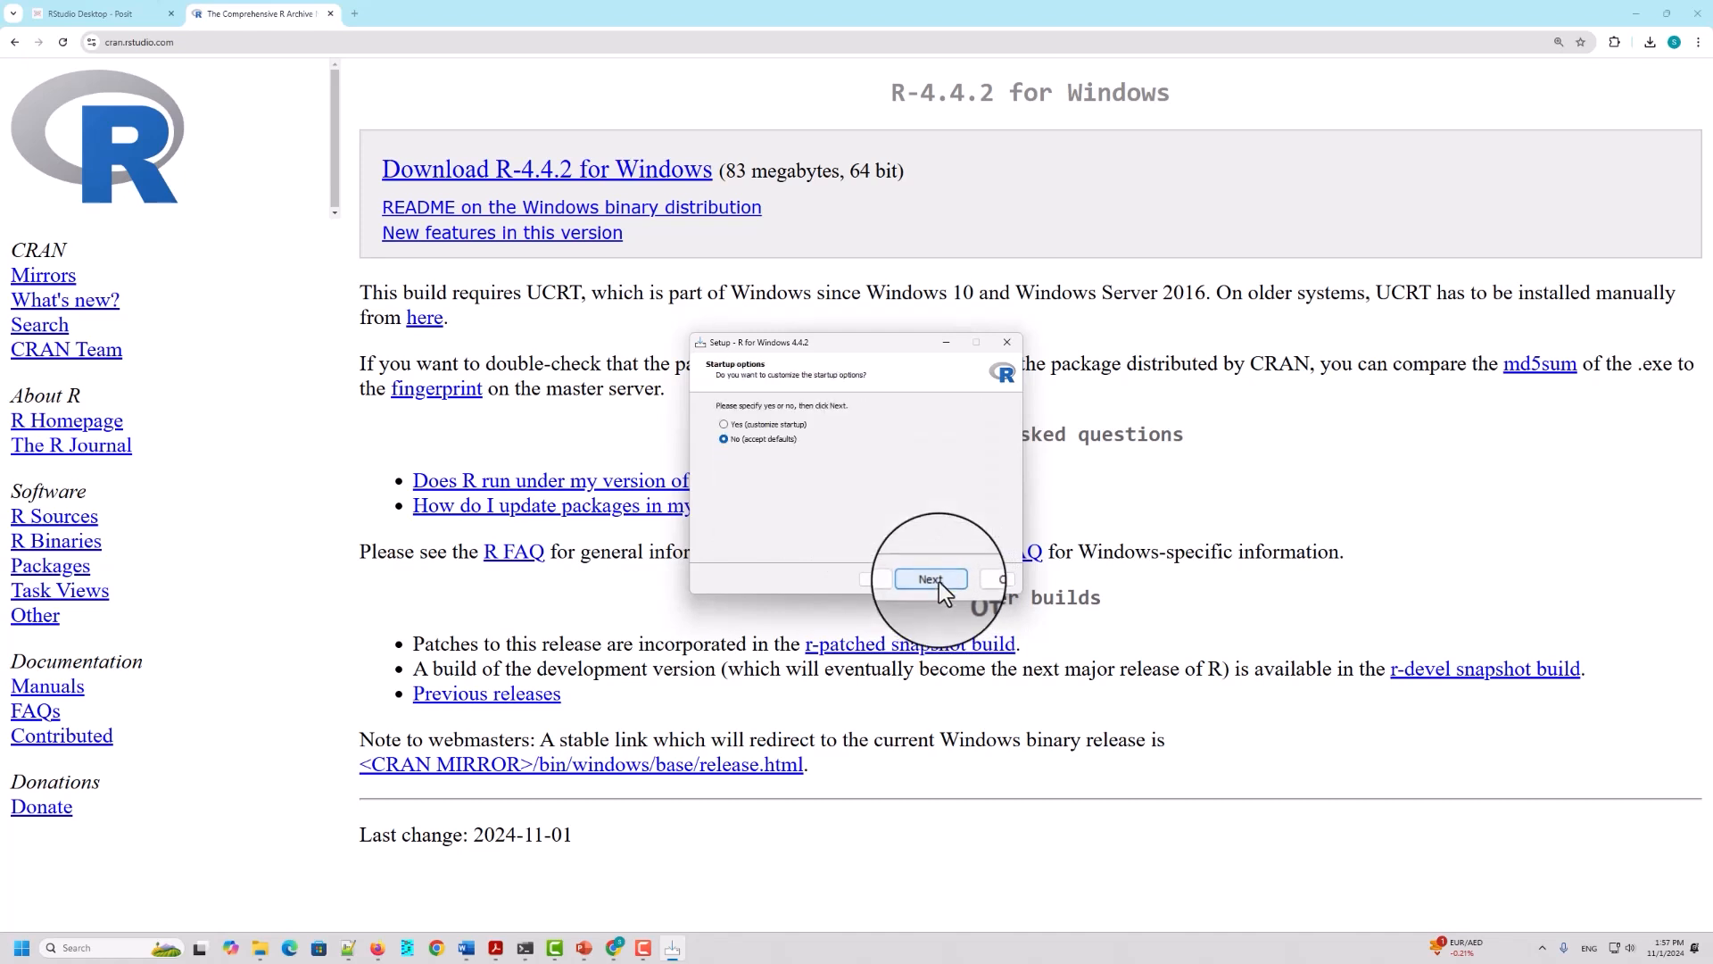
left_click(931, 579)
left_click(931, 579)
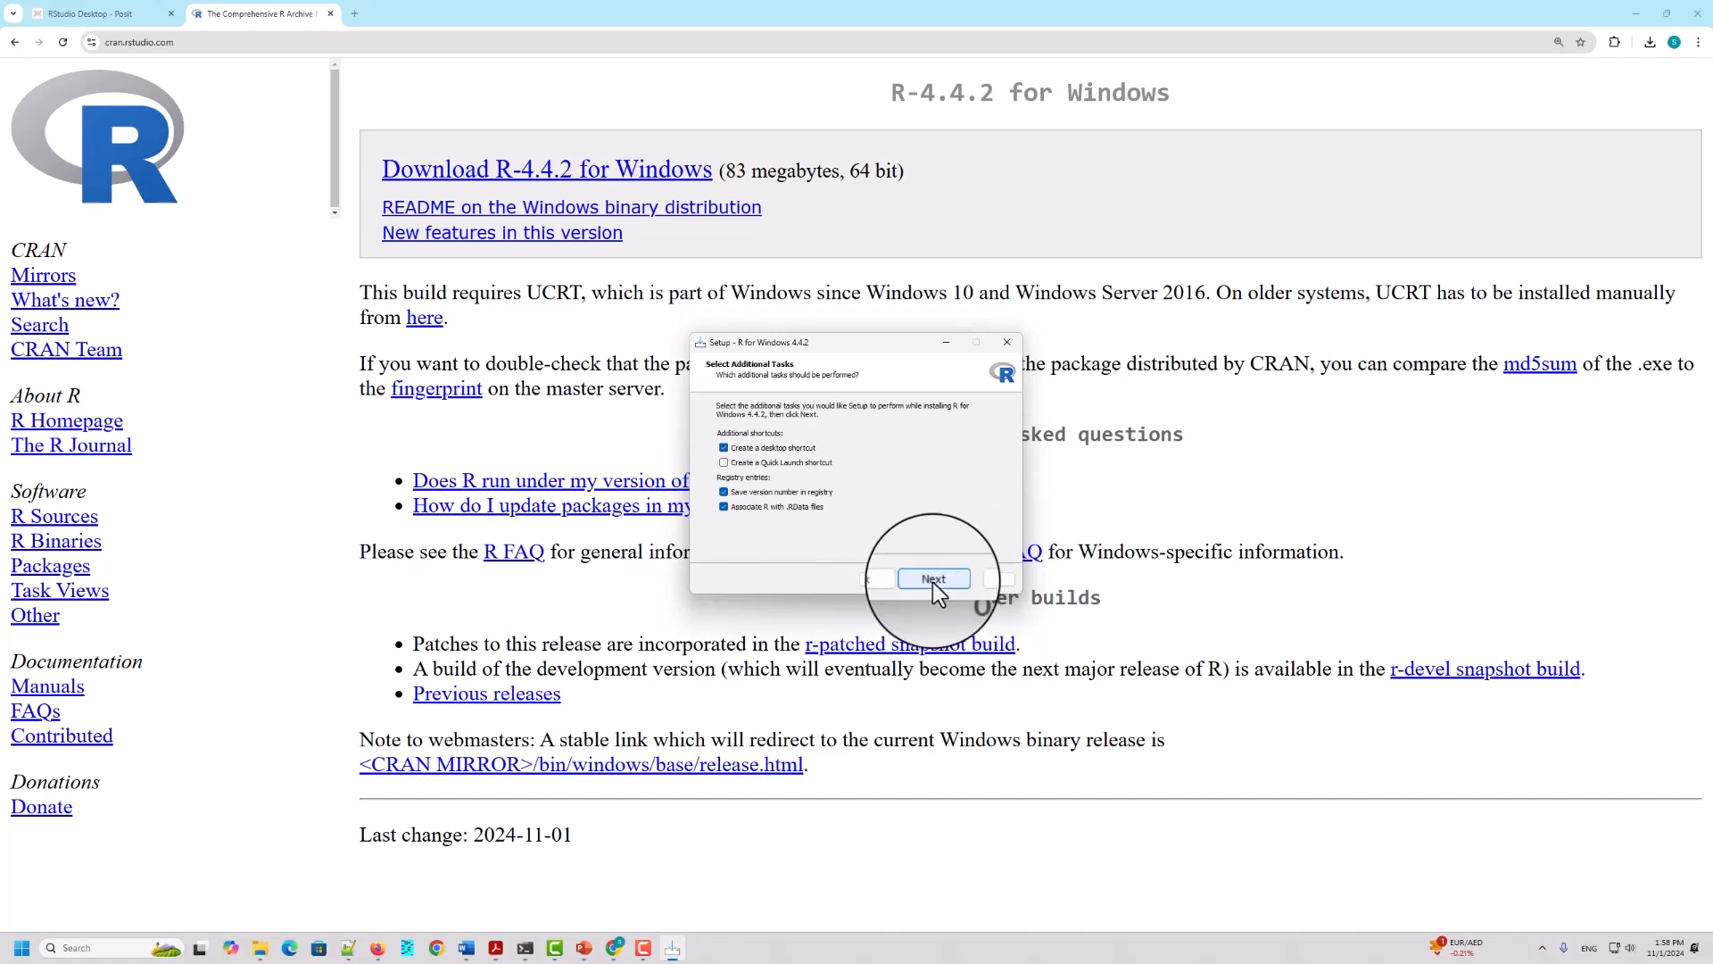
left_click(941, 578)
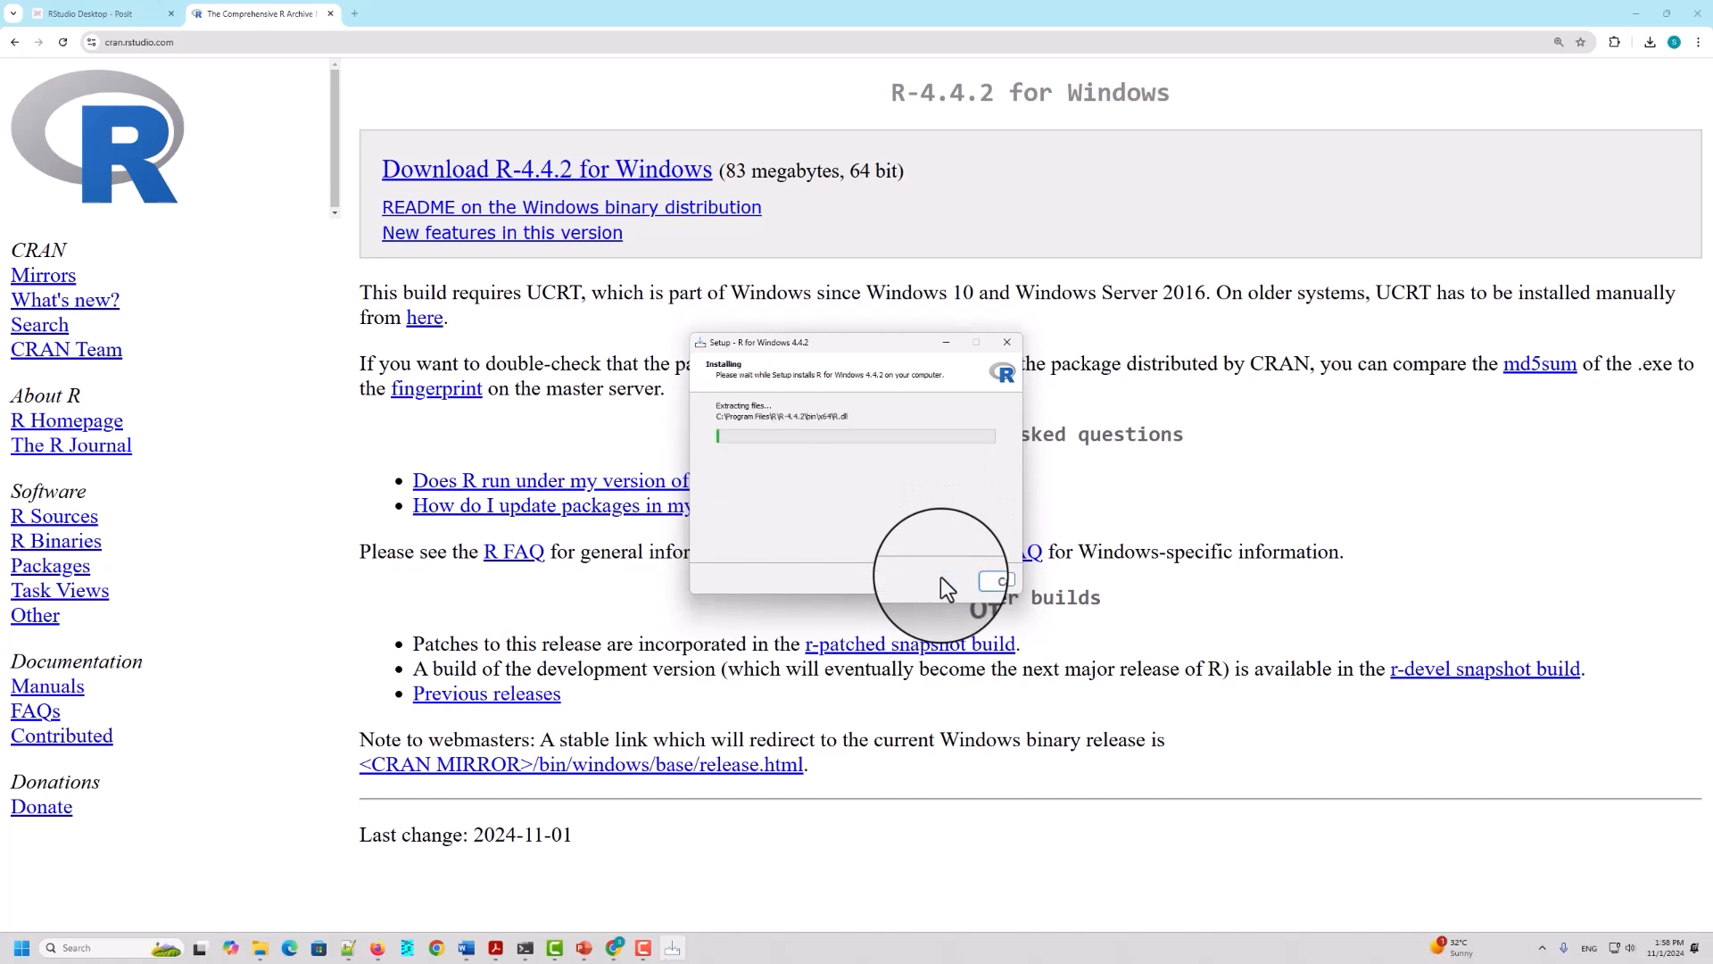
Step: Decline to exit Setup, let the R for Windows 4.4.2 installation complete, finish the wizard and minimize the browser window
left_click(982, 580)
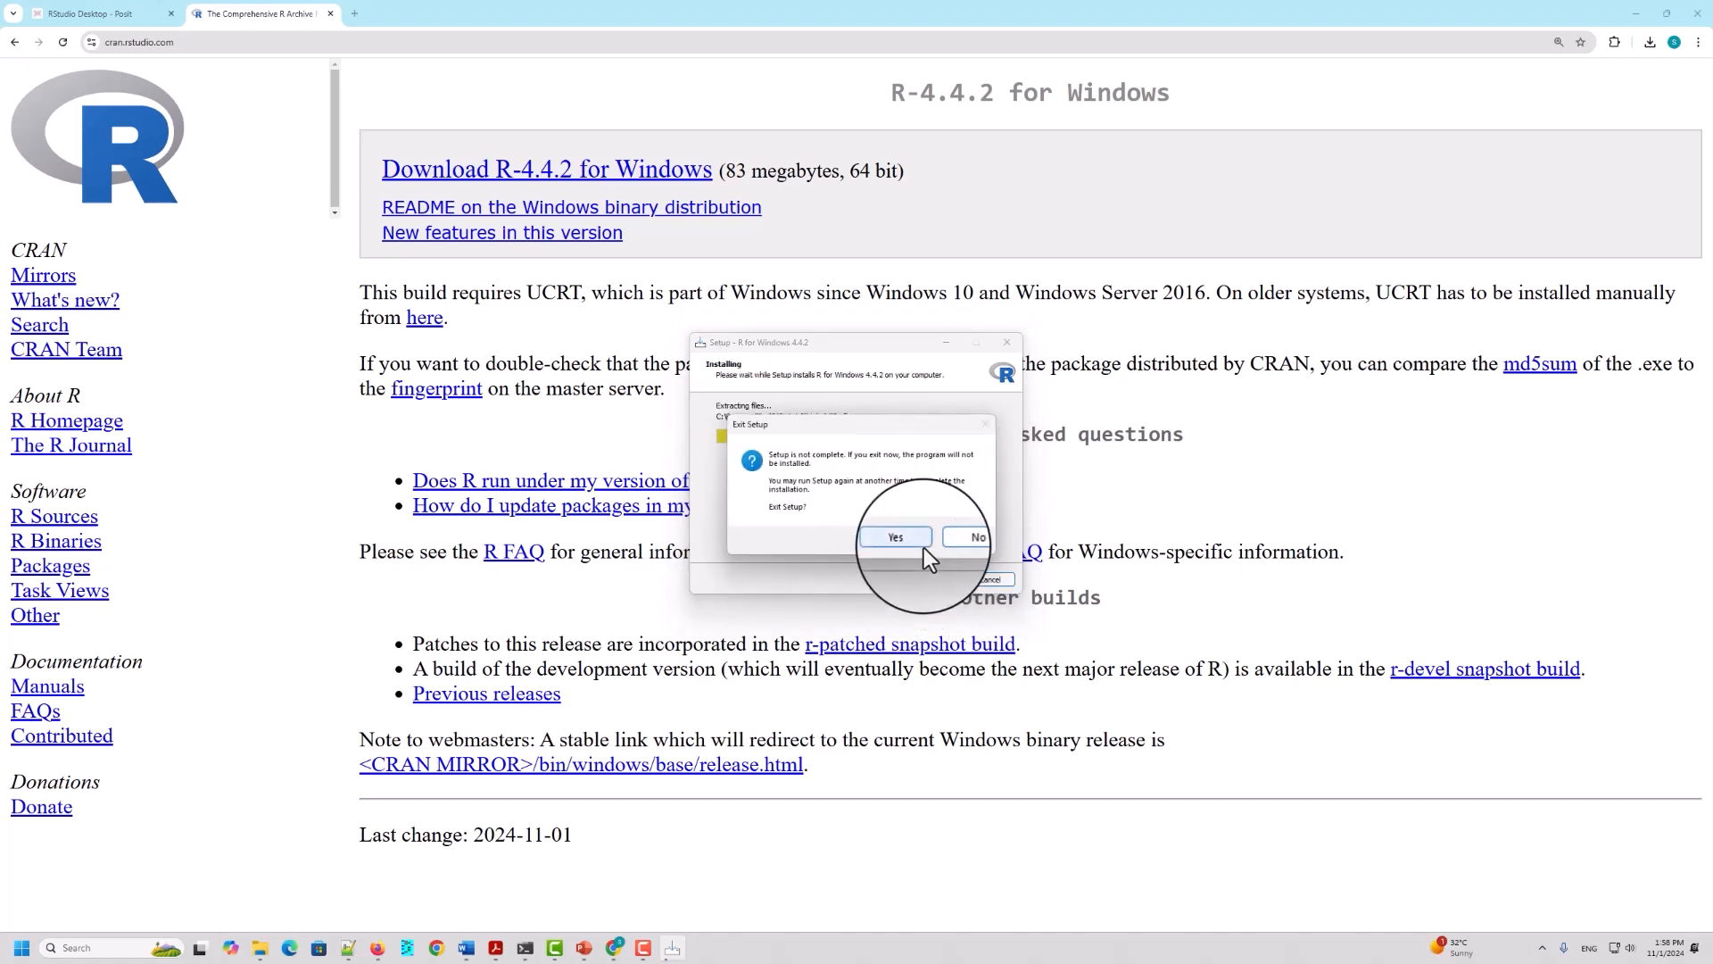
left_click(954, 541)
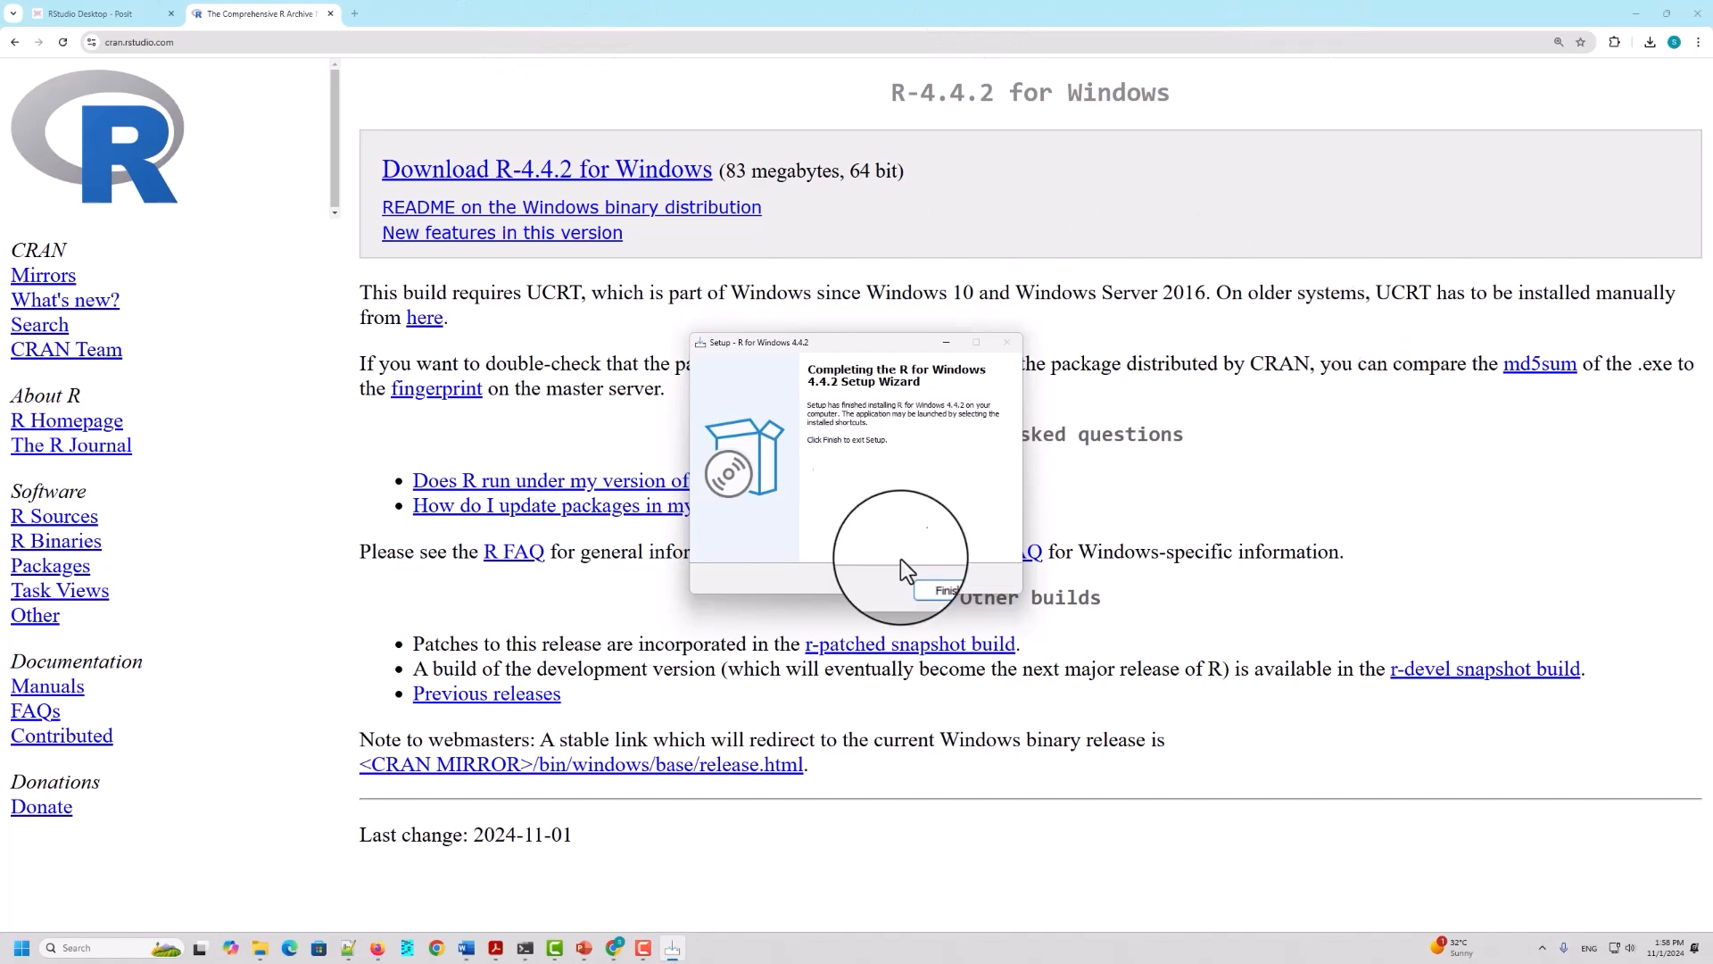
left_click(932, 580)
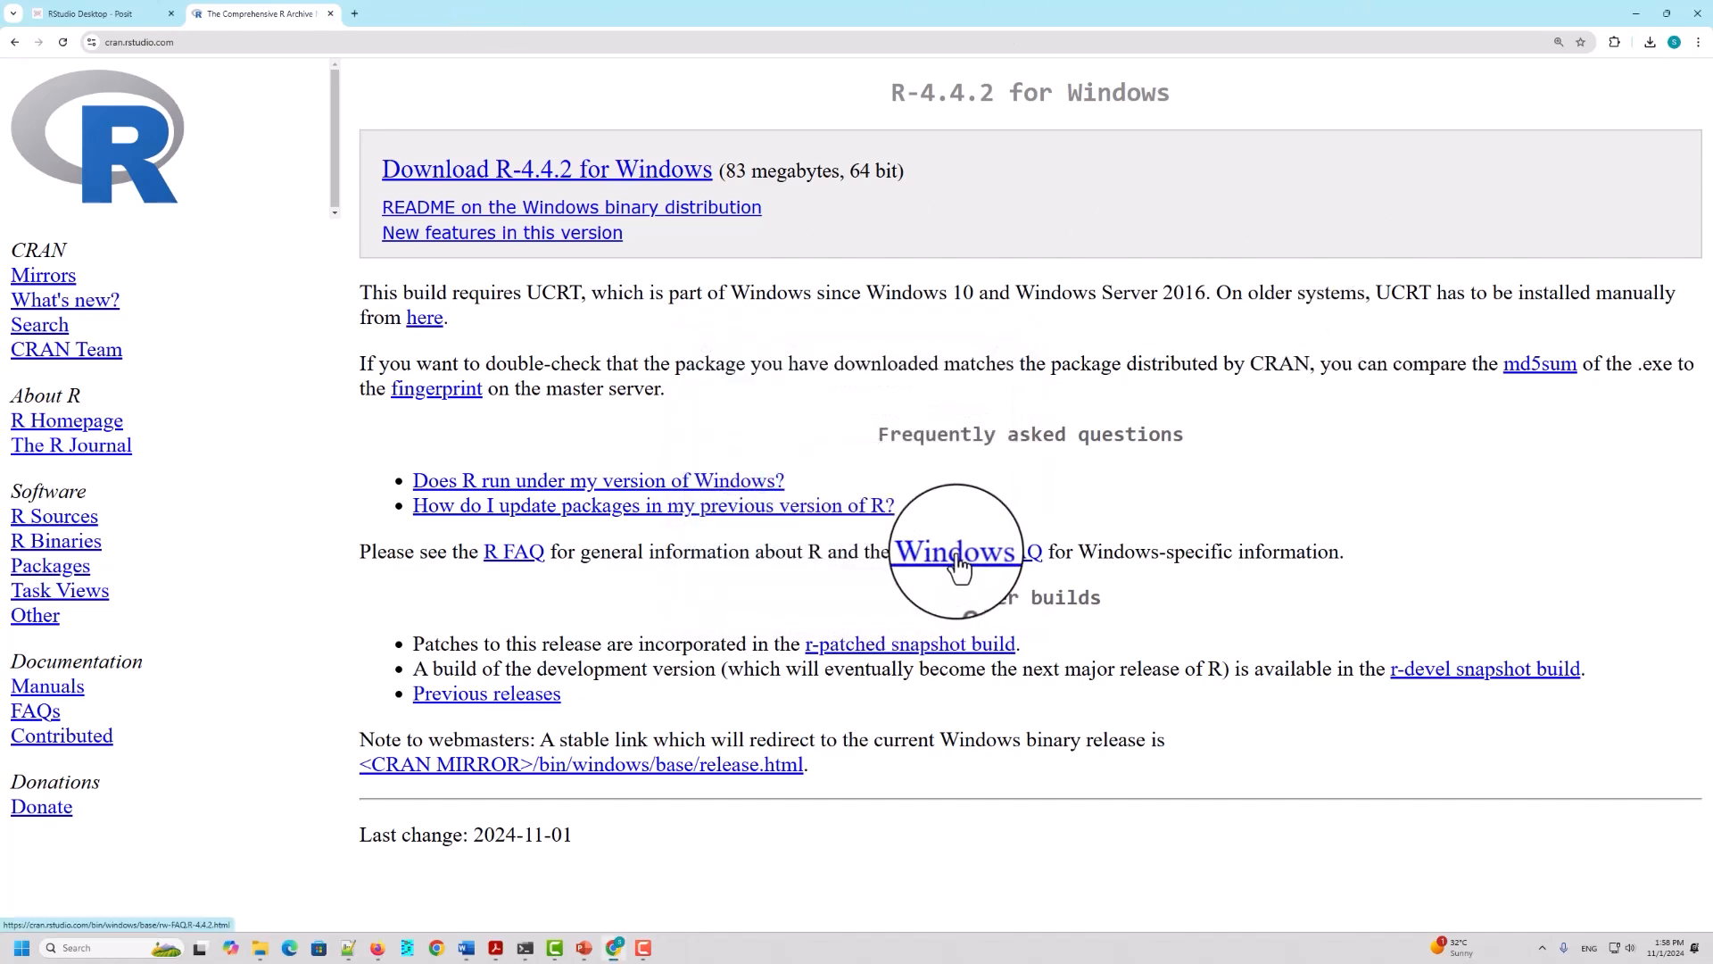
left_click(1638, 13)
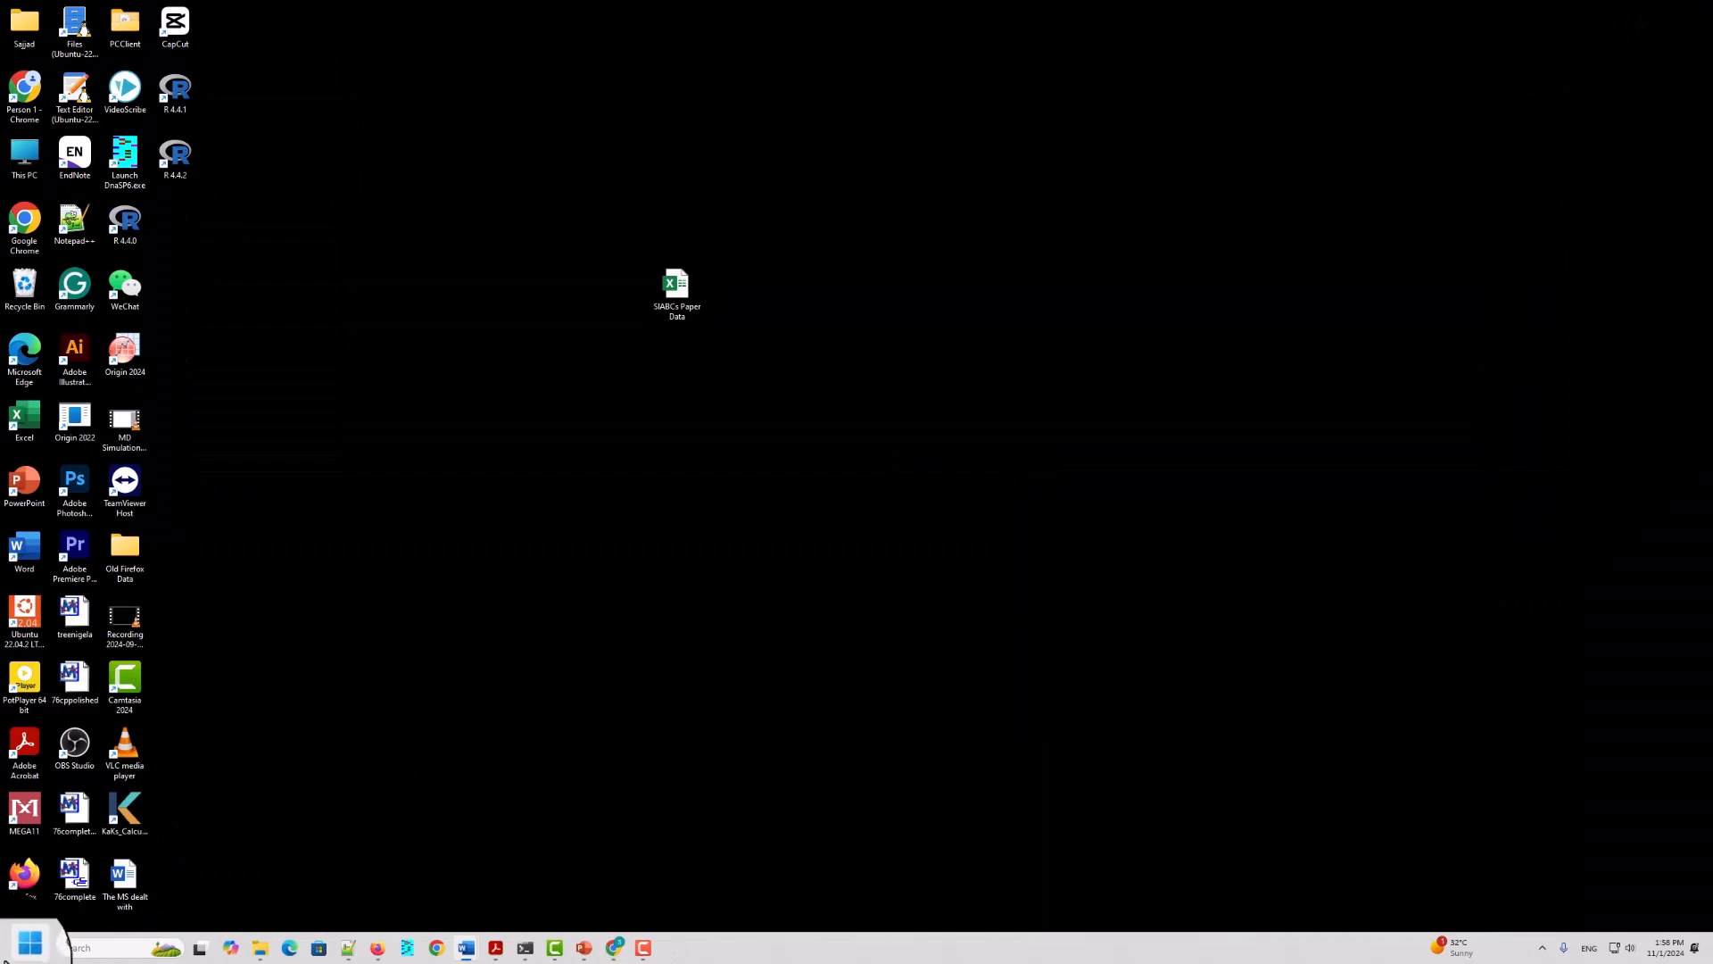
Step: Find Command Prompt by searching for cmd, open it, maximize its window and enlarge the text
left_click(21, 950)
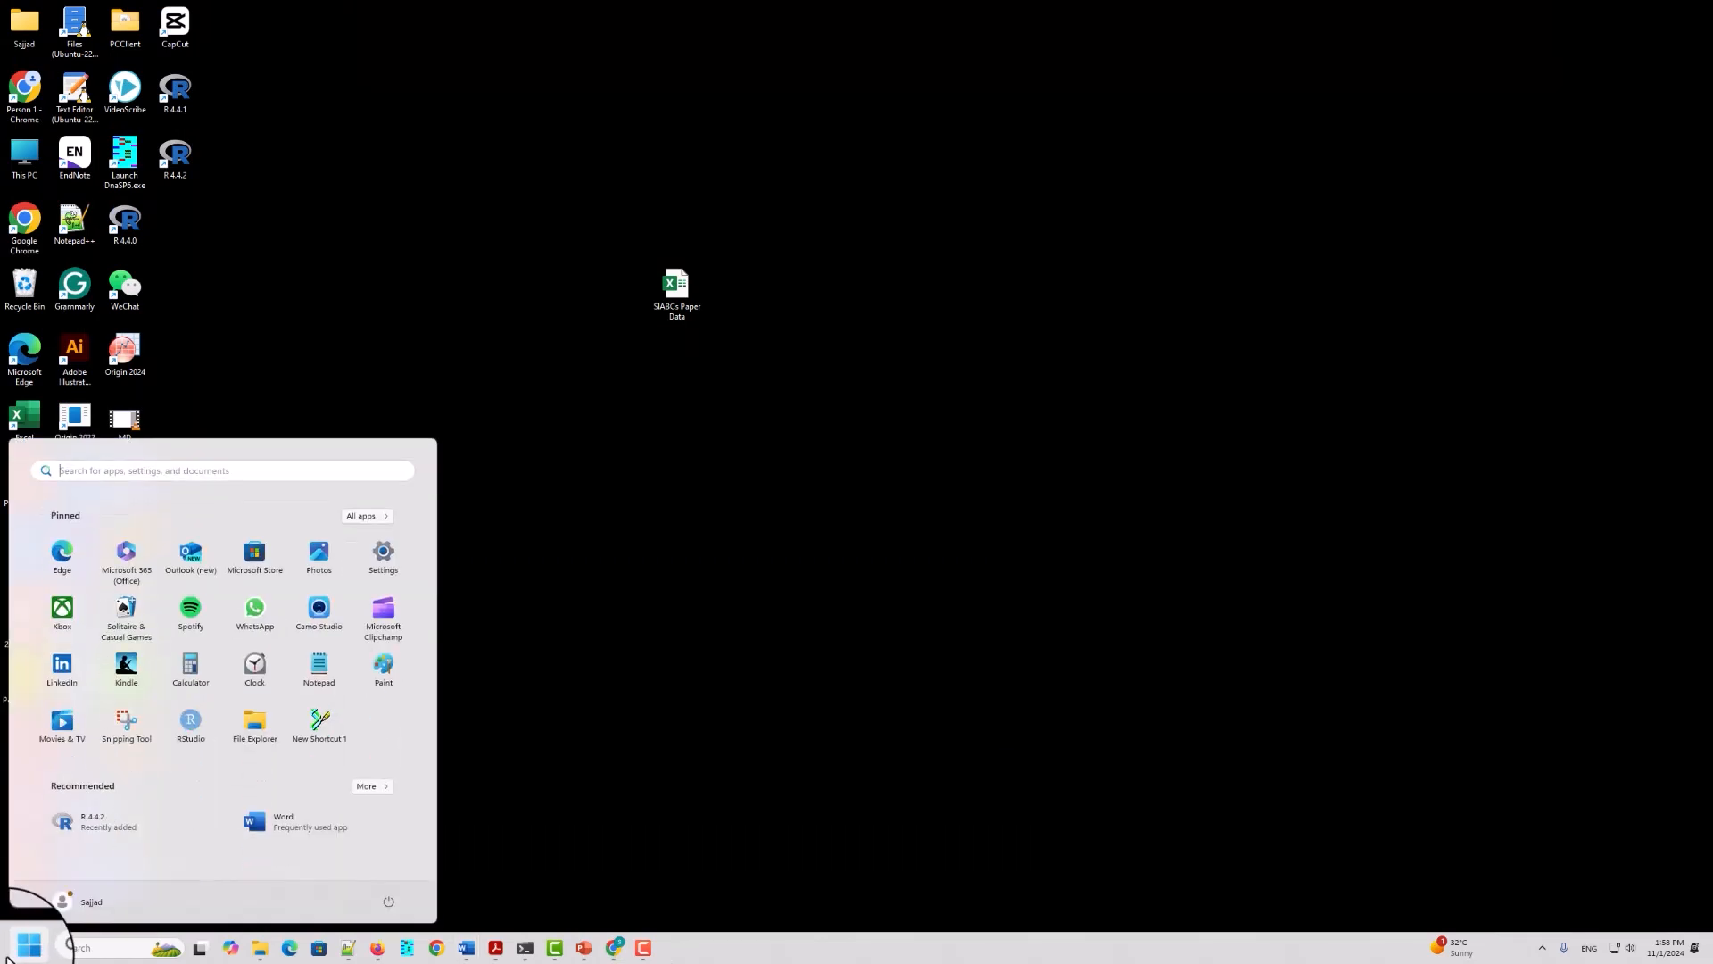
type("cmd")
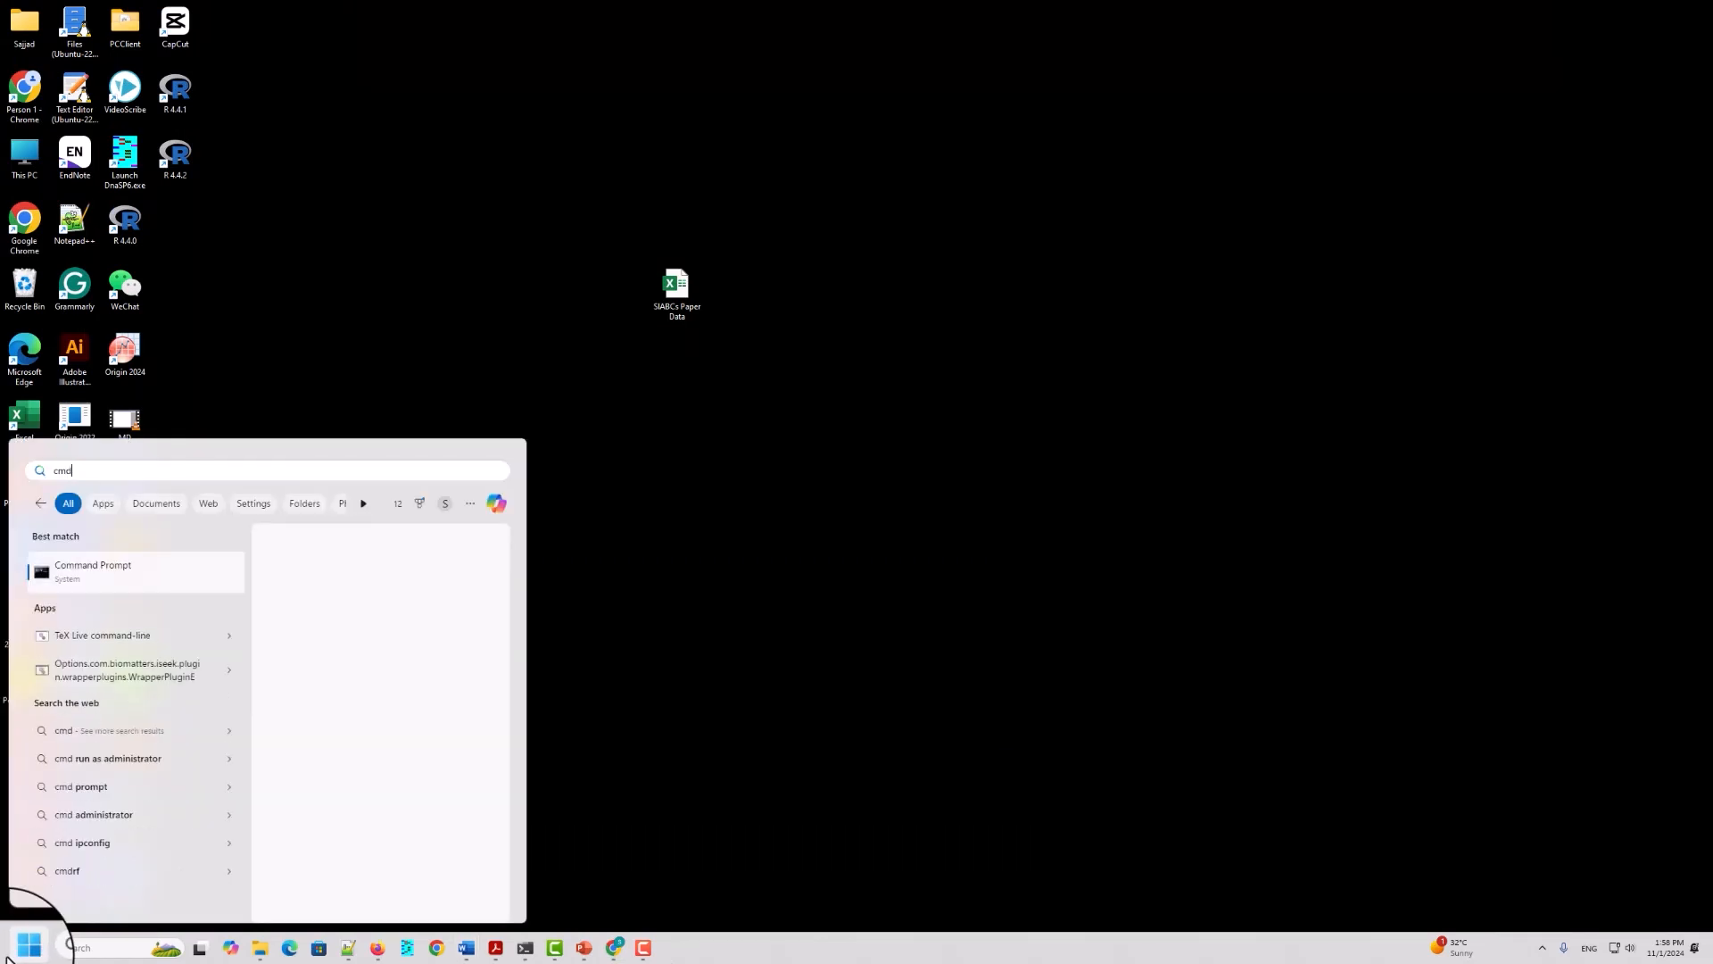
left_click(70, 582)
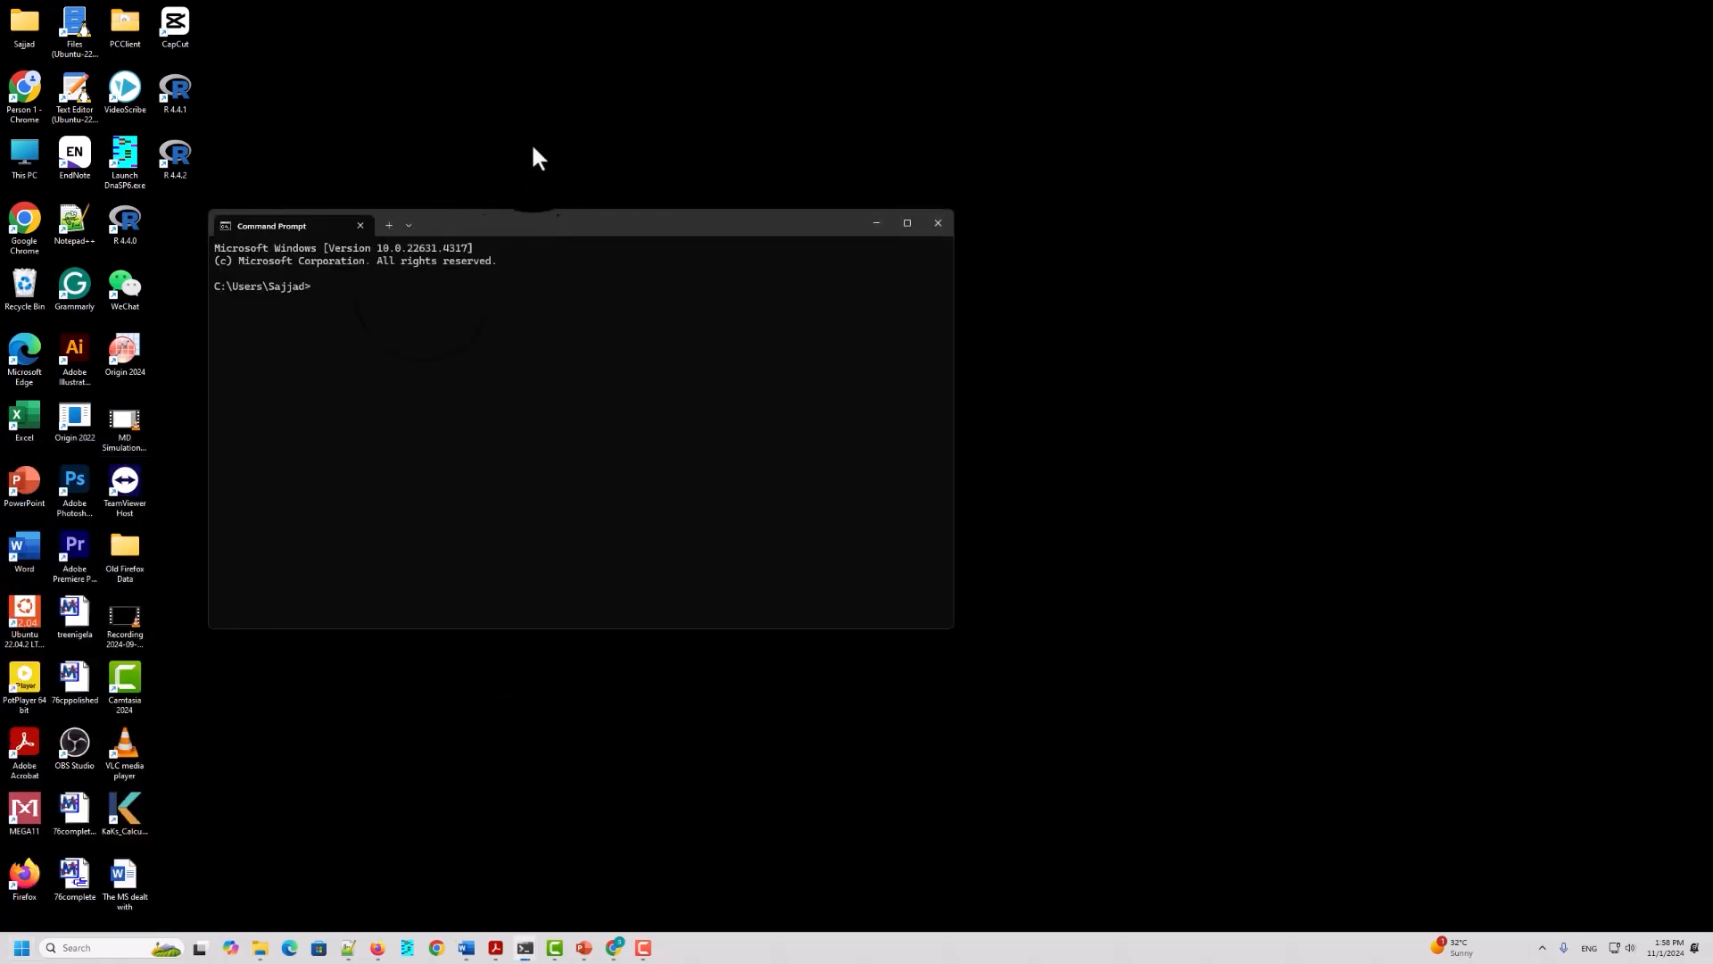
left_click(557, 222)
double_click(559, 223)
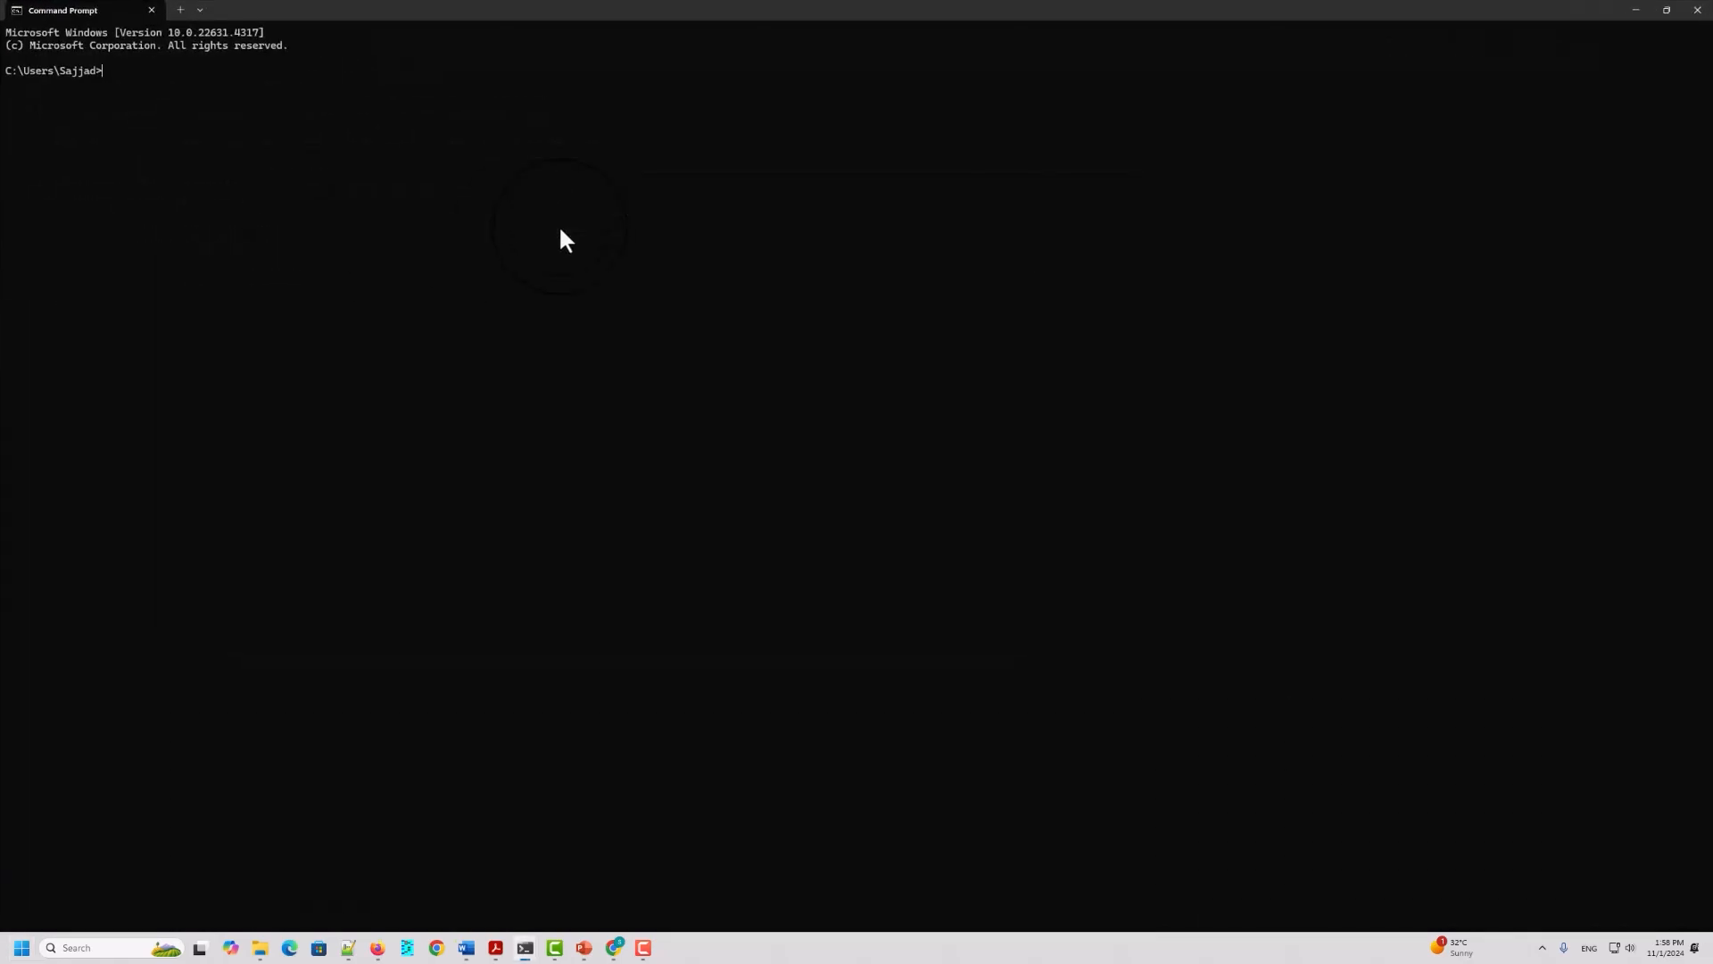
scroll(561, 230, "up", 10, "ctrl")
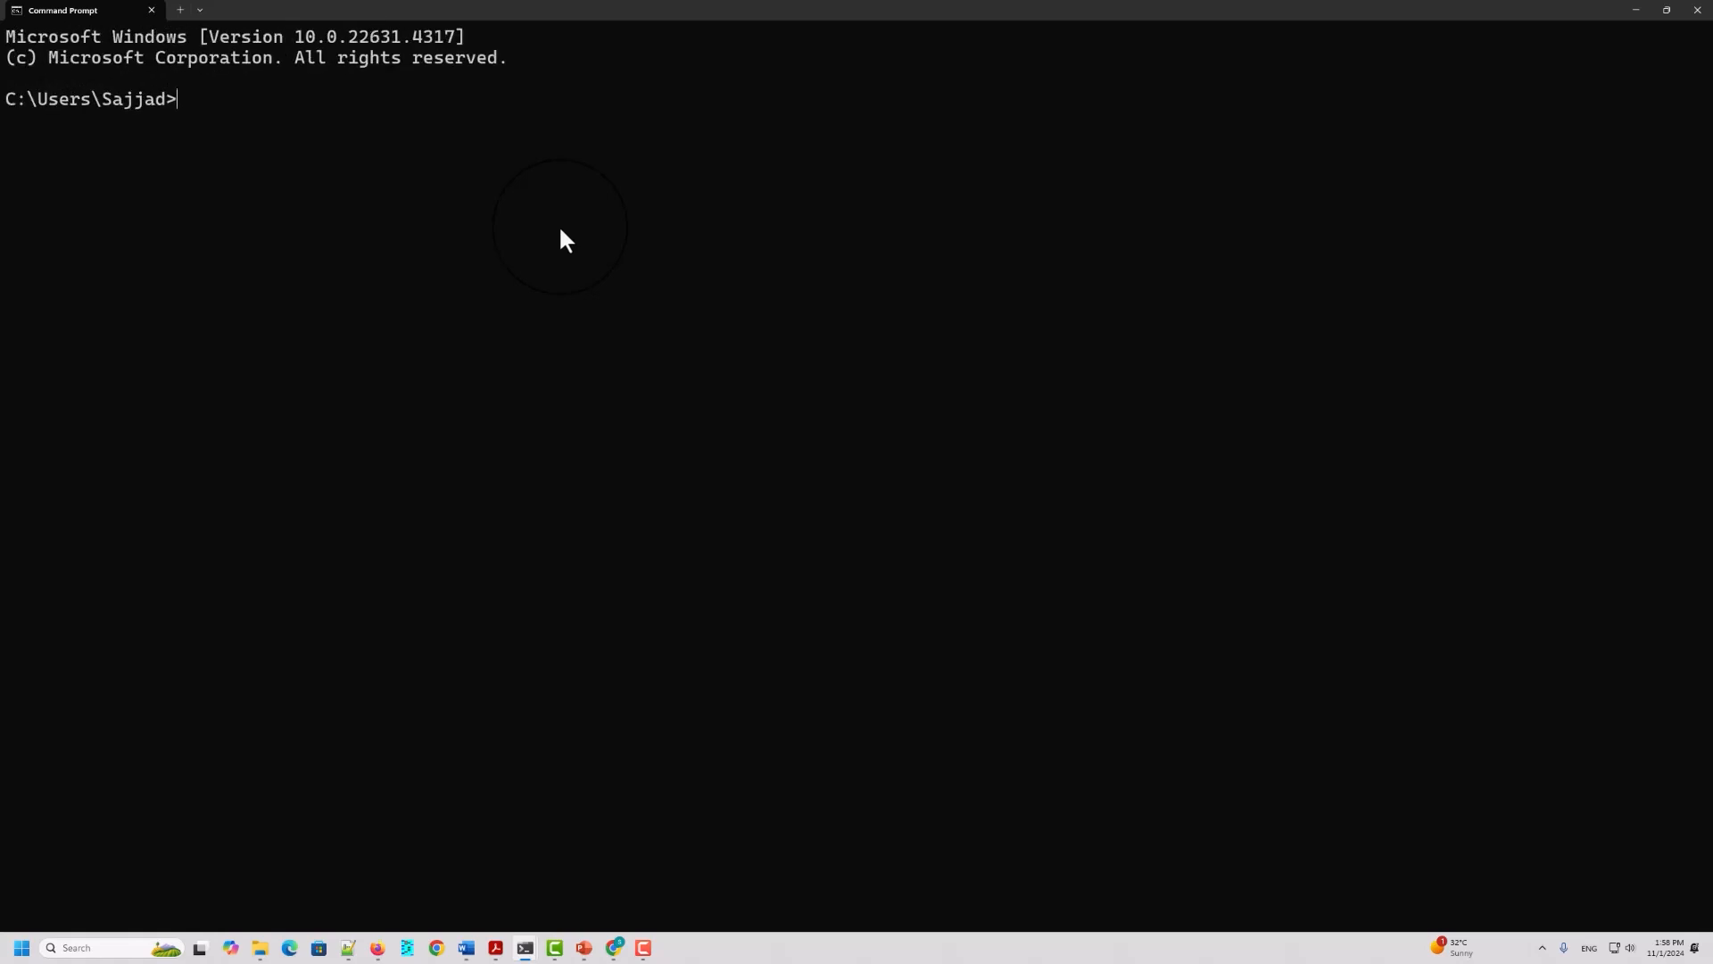
scroll(561, 230, "up", 3, "ctrl")
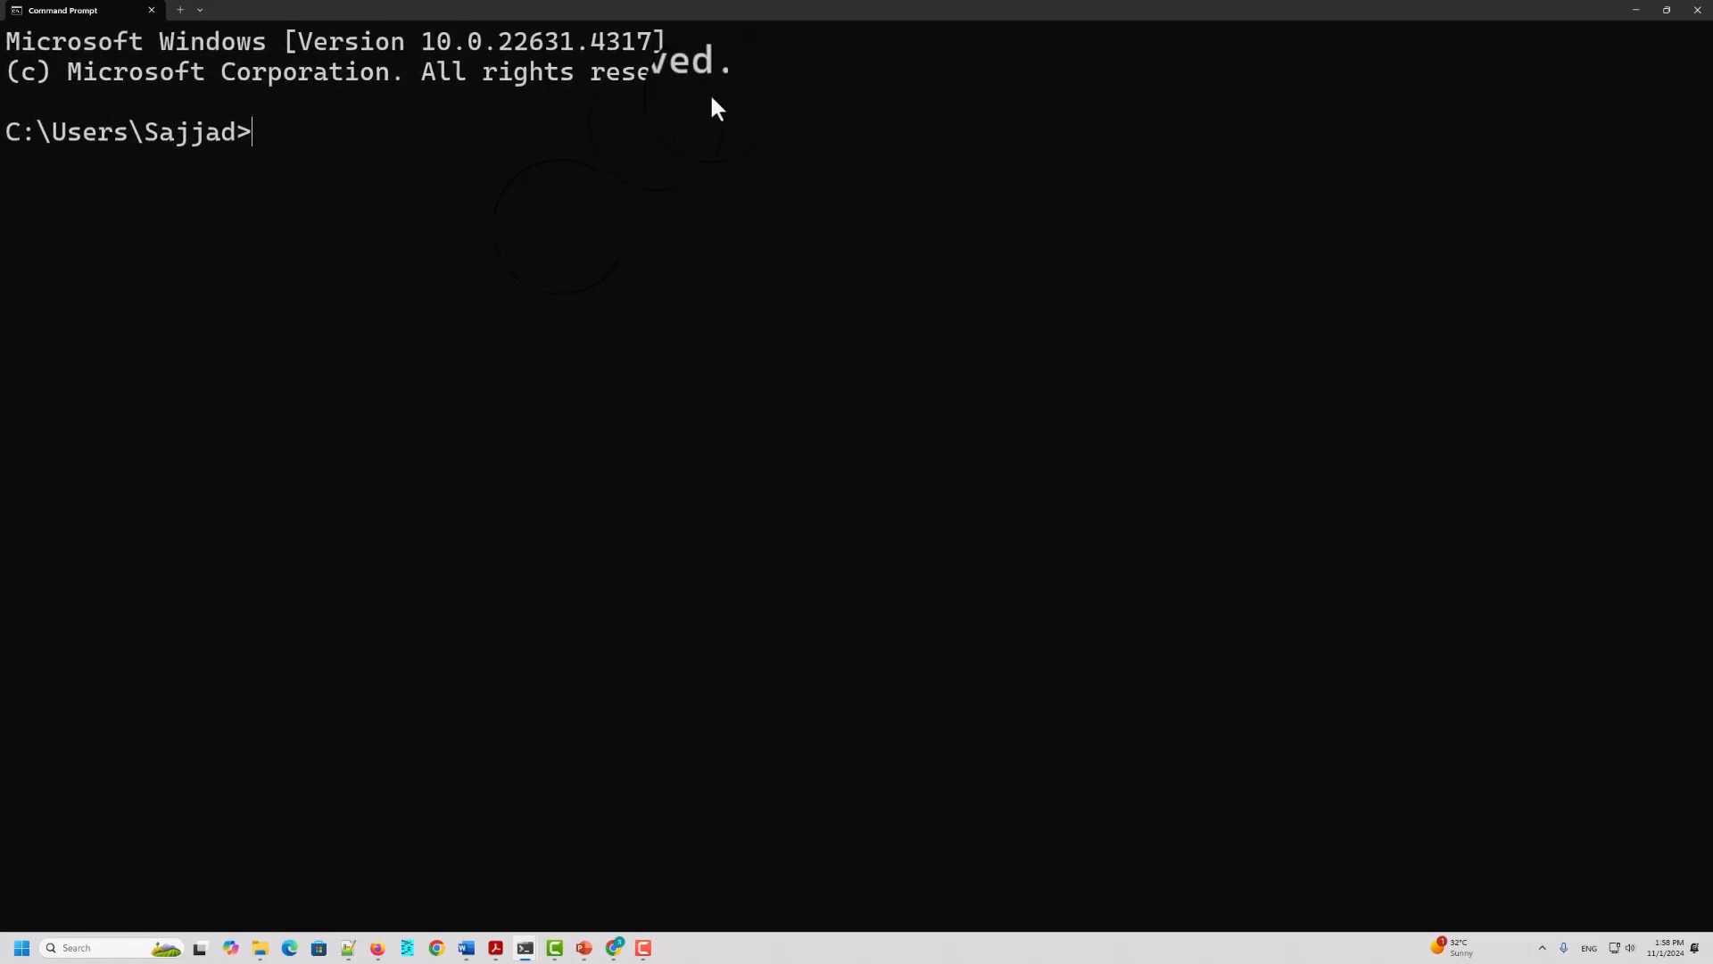
Step: Restore the Command Prompt window to its smaller size, start R in it with the command R, and maximize the window again
double_click(1119, 10)
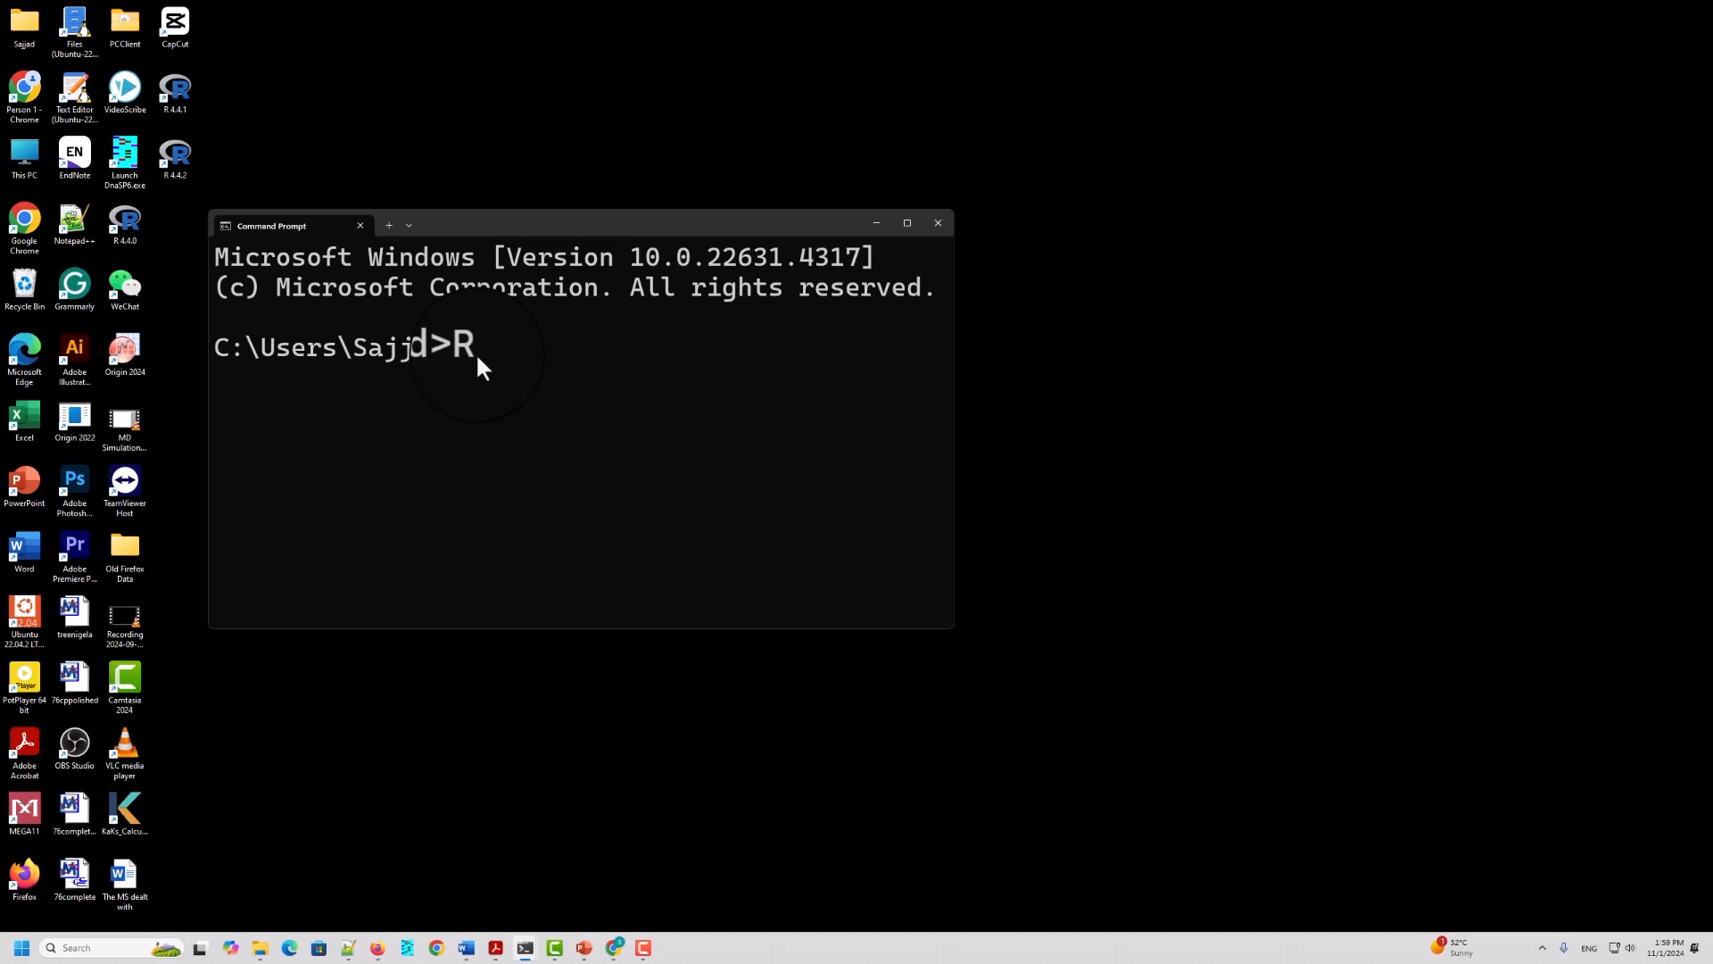
key("Return")
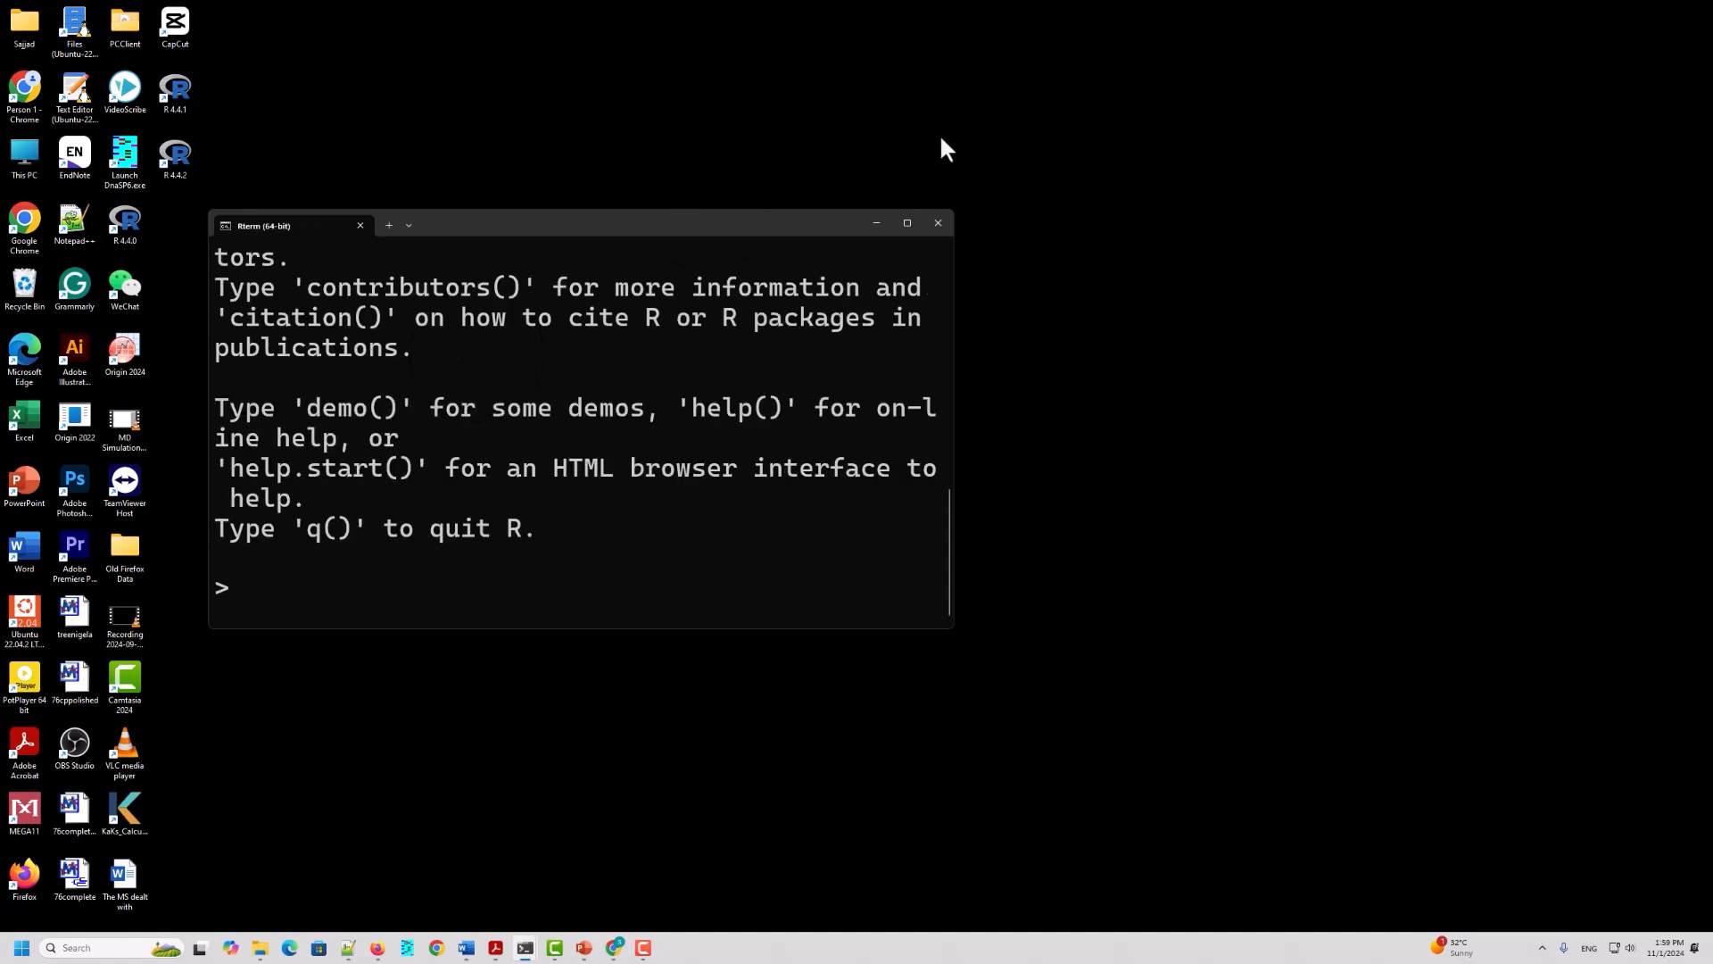
left_click(907, 223)
scroll(110, 202, "up", 5)
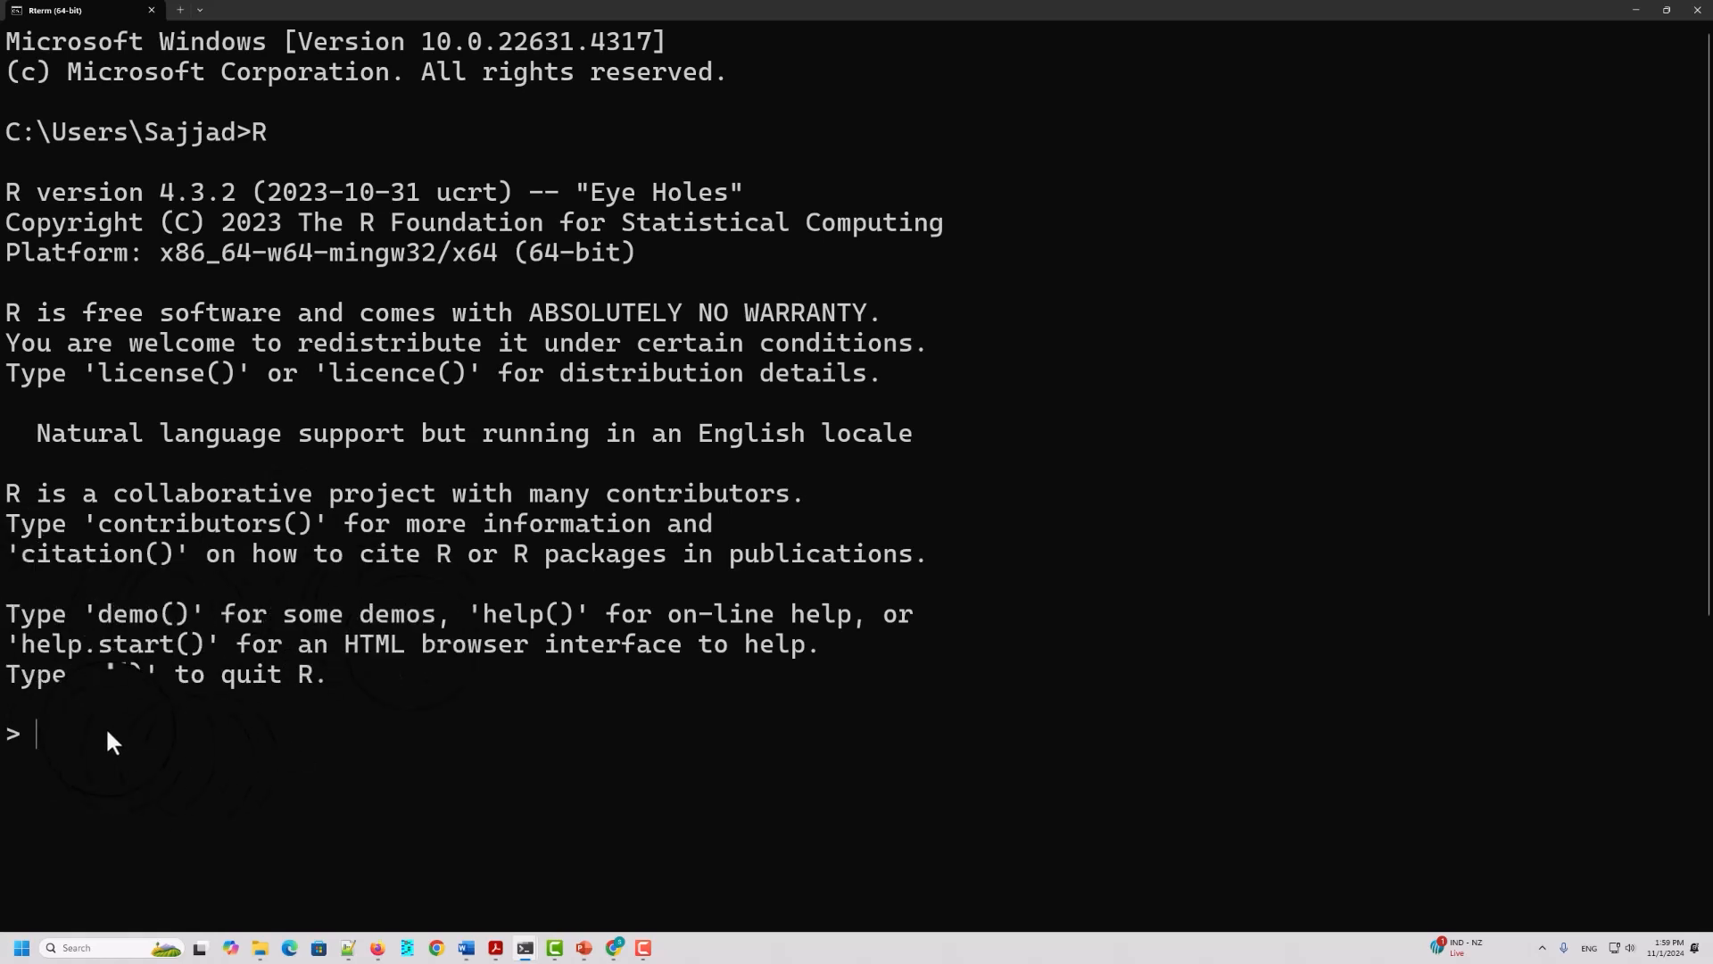
Step: Run demo() at the R prompt in the terminal
type("DE")
key("BackSpace")
key("BackSpace")
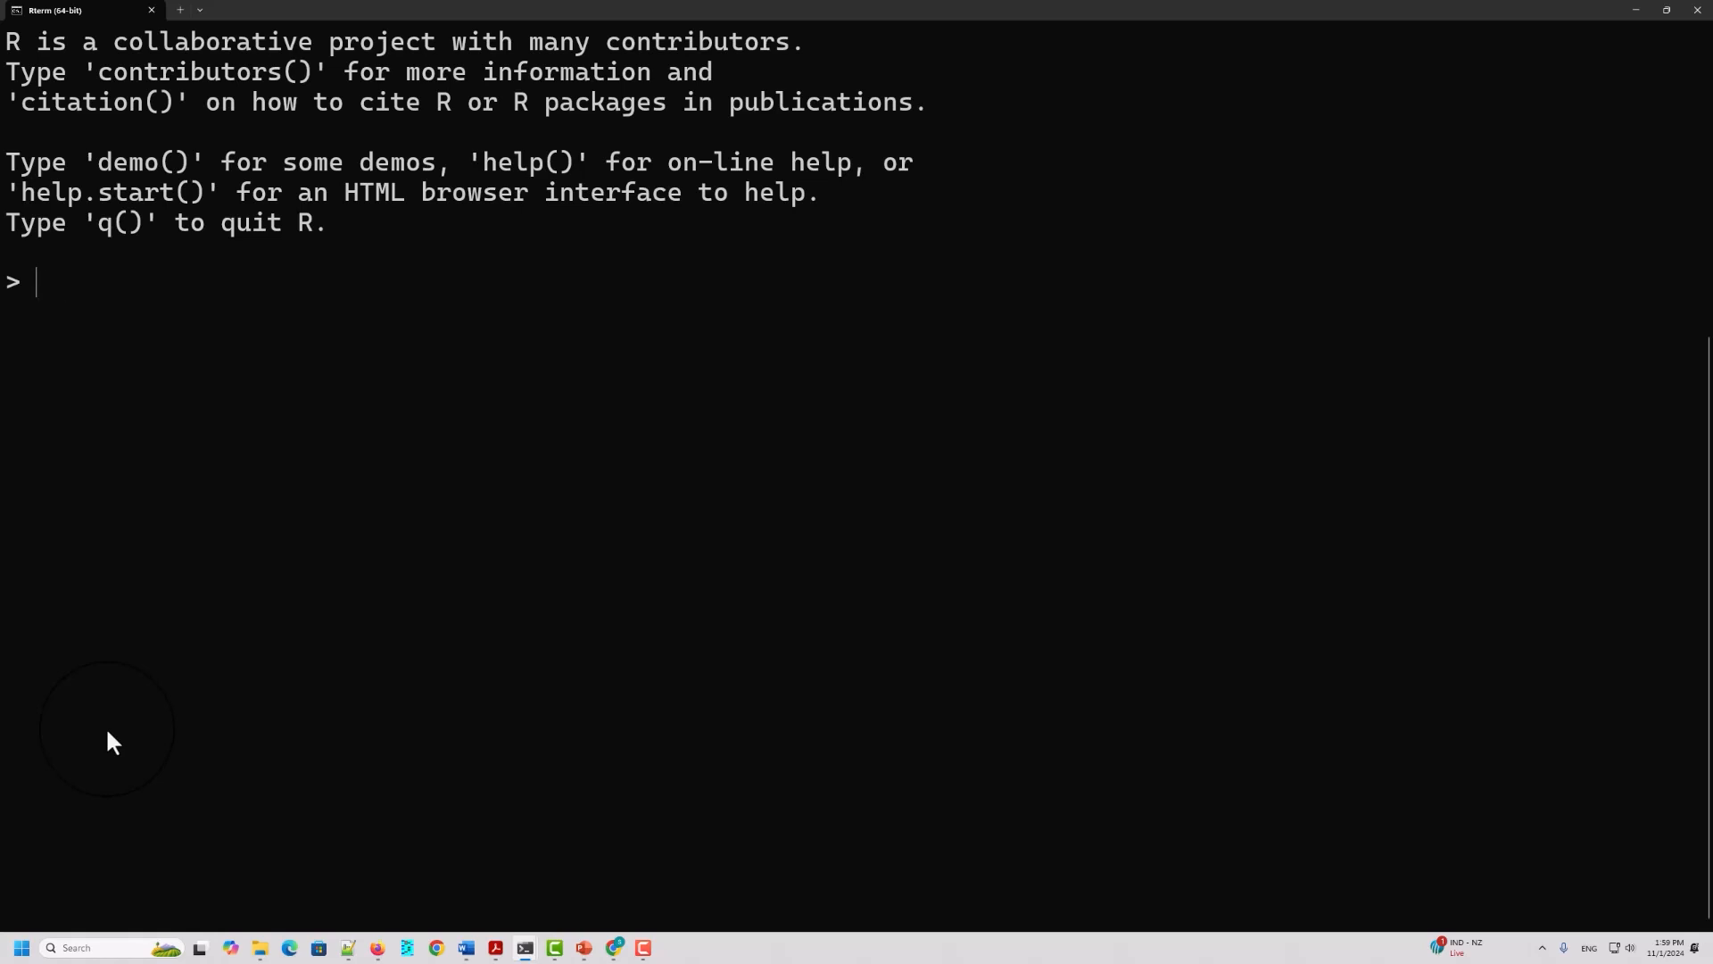
type("demo()")
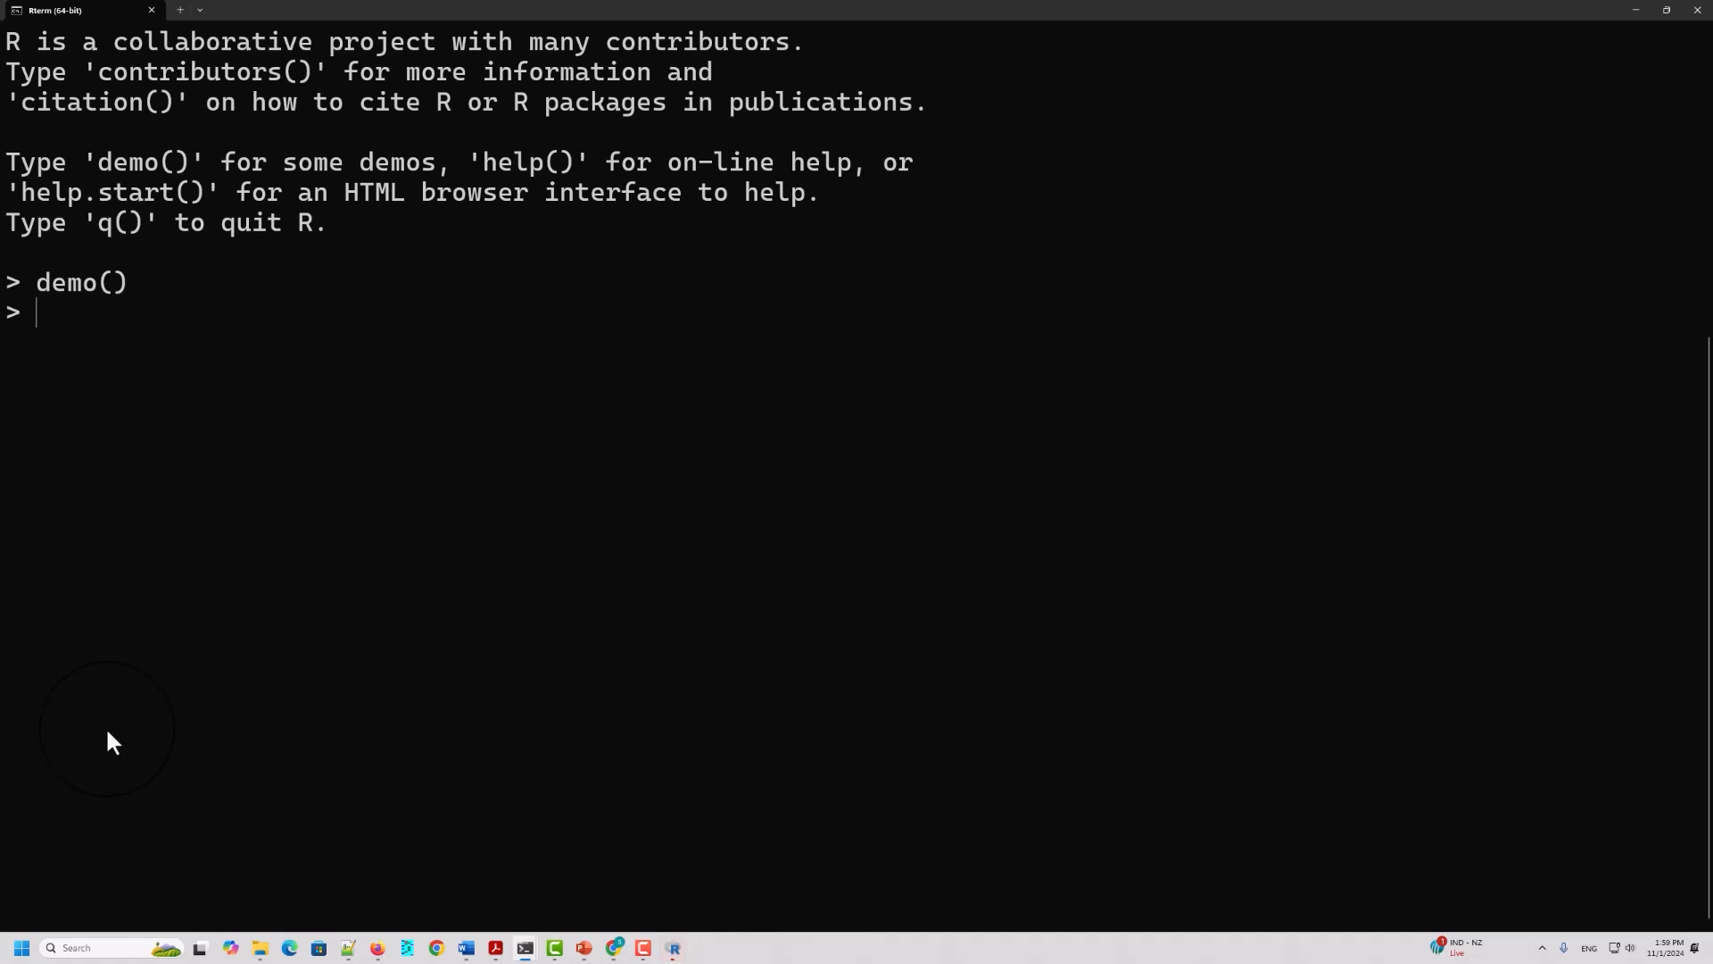
Step: Evaluate 5+ continued with 5+5 on the next line in R, and calculate 5*5
type("5+")
key("Return")
type("5+5")
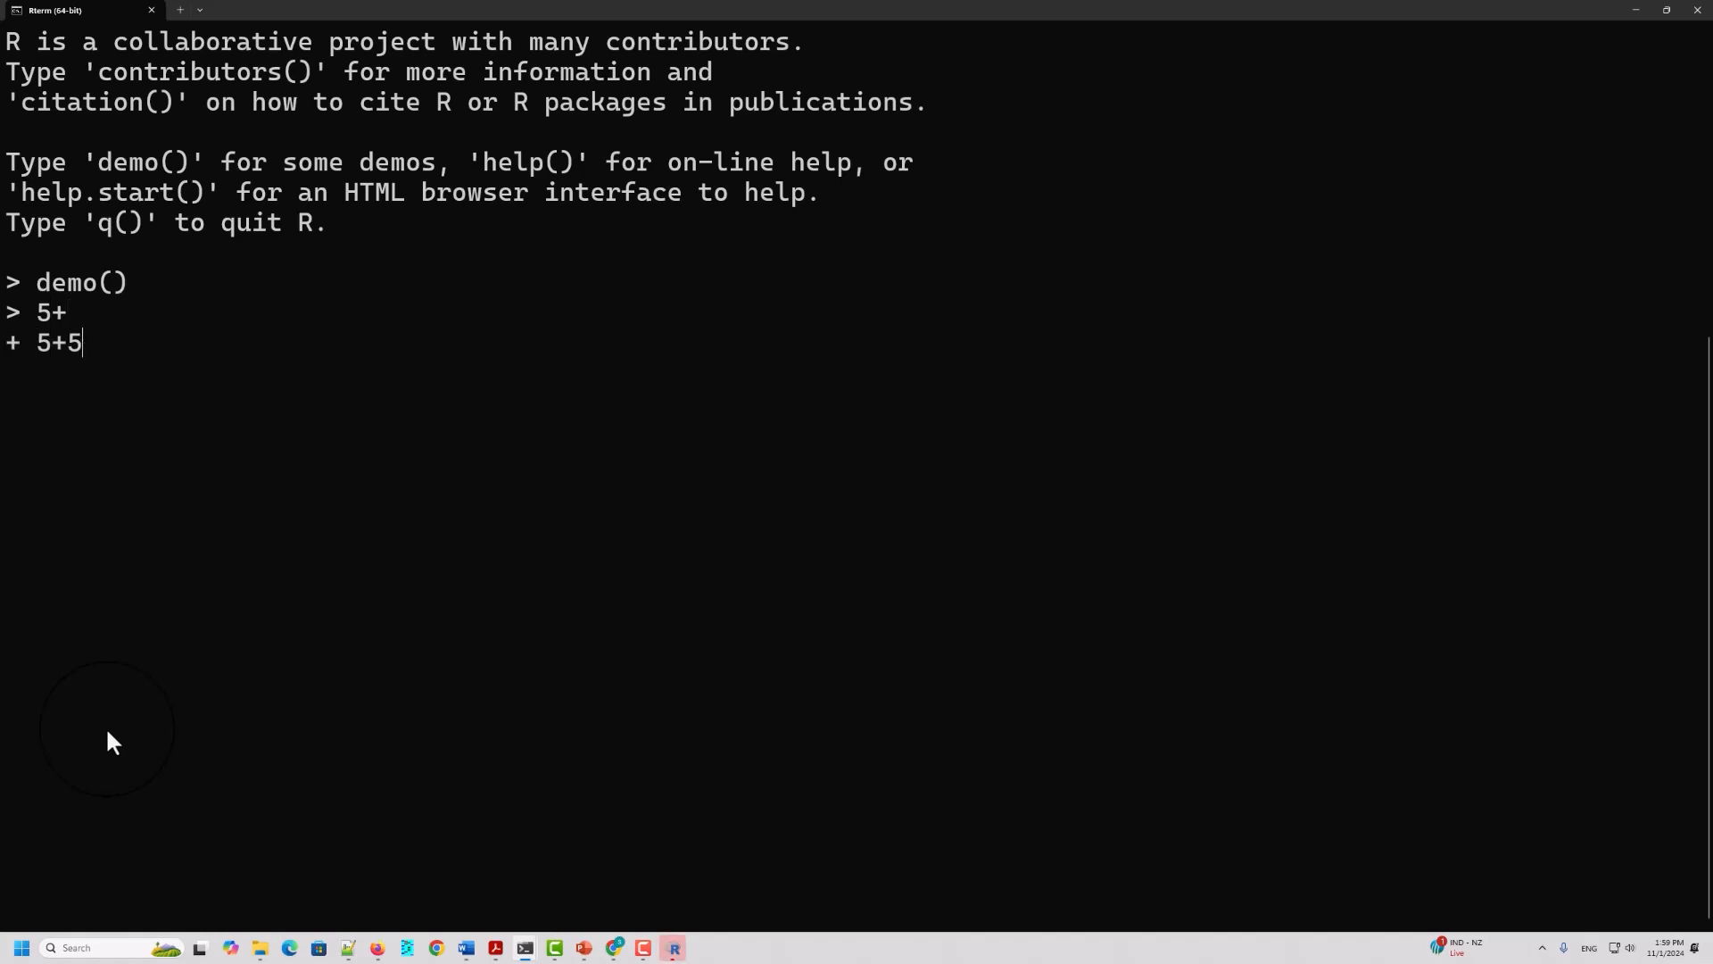
key("Return")
type("5*")
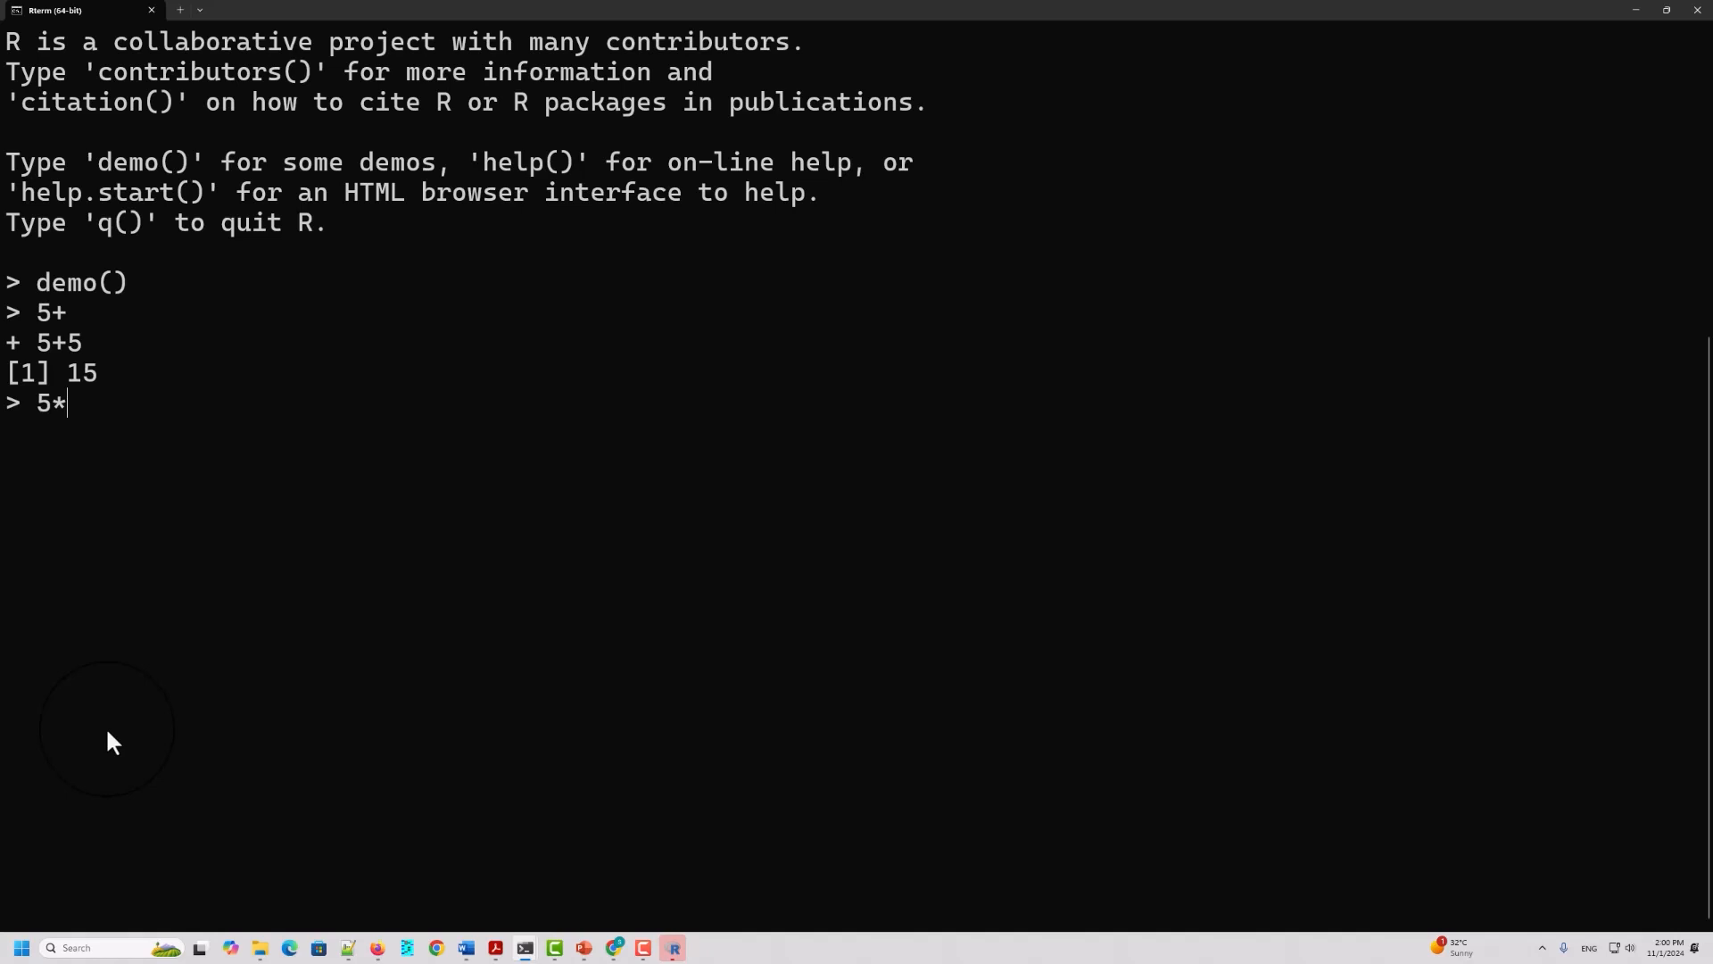
type("5")
key("Return")
Step: Run help() in R, look through the documentation page it opens in the browser and return to the terminal
type("H")
key("BackSpace")
type("hel")
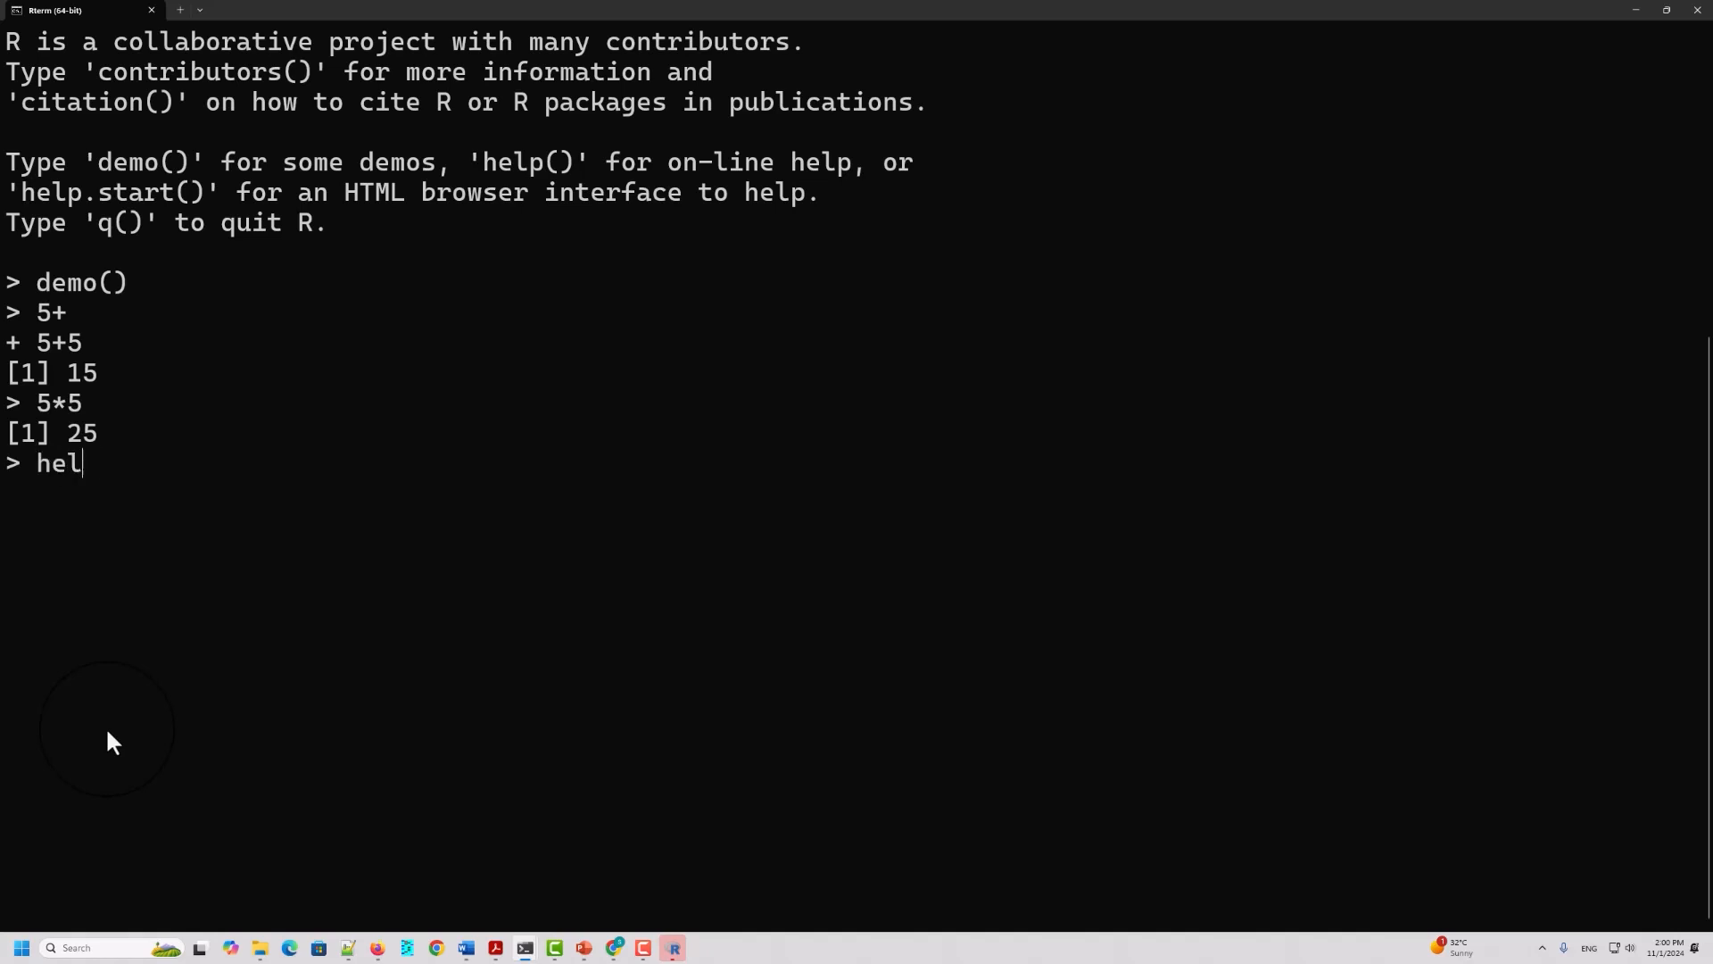
type("p()")
key("Return")
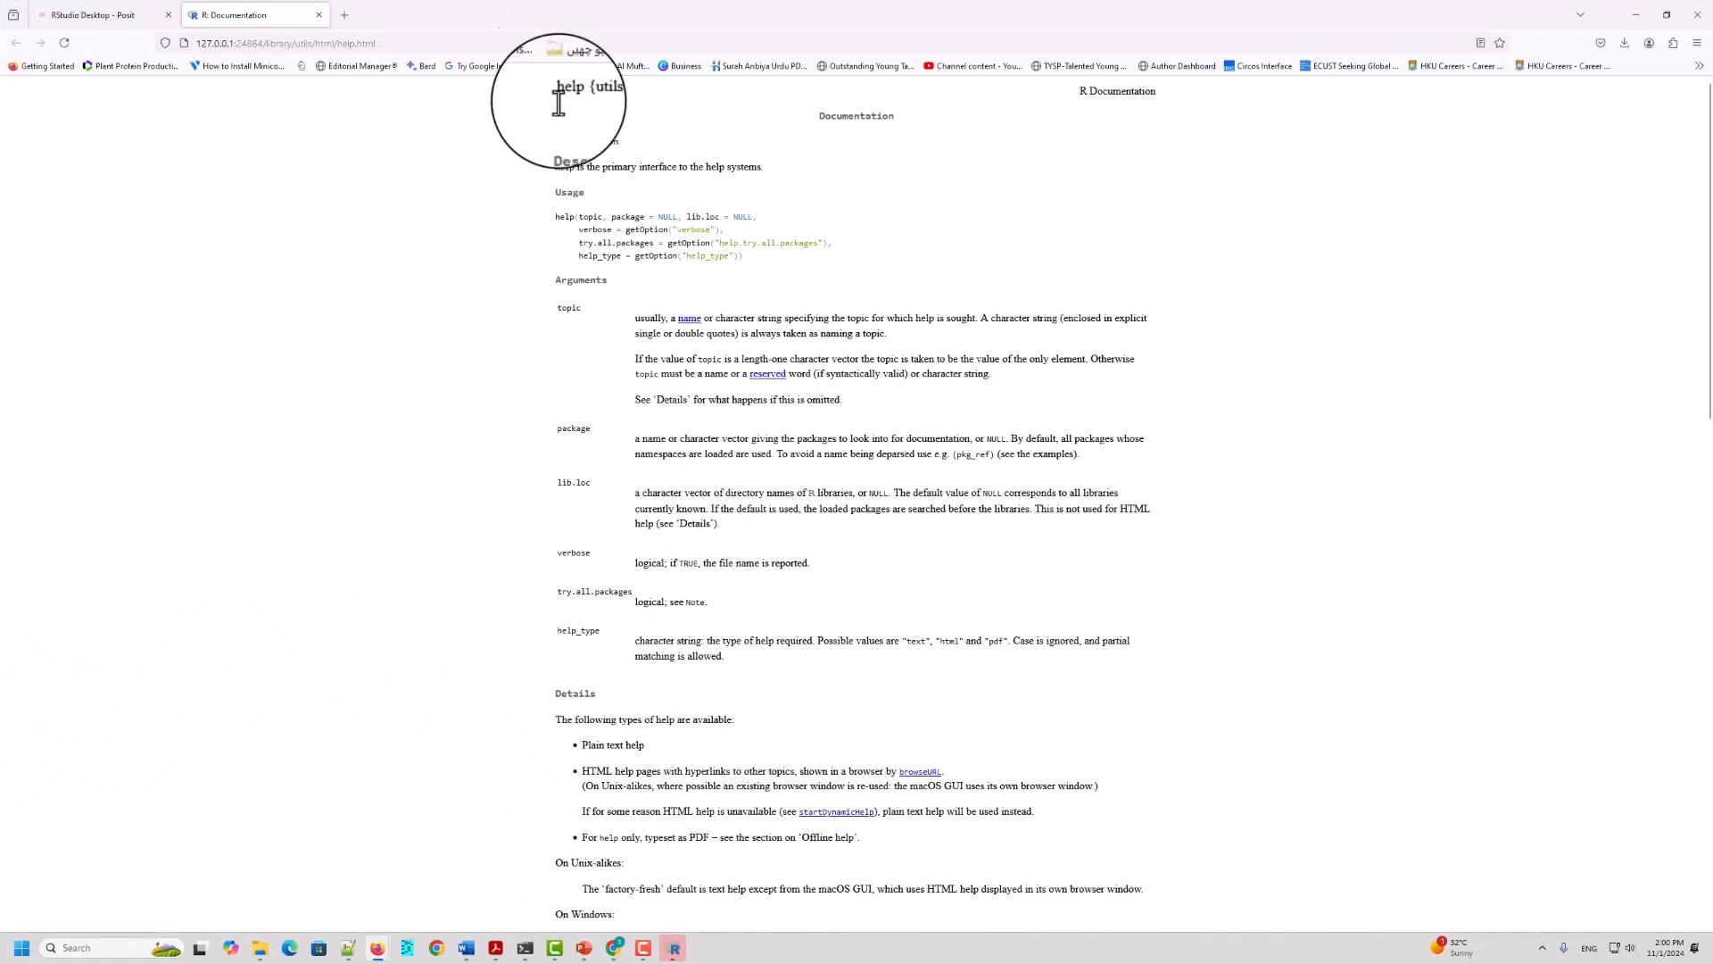
scroll(1105, 472, "down", 10)
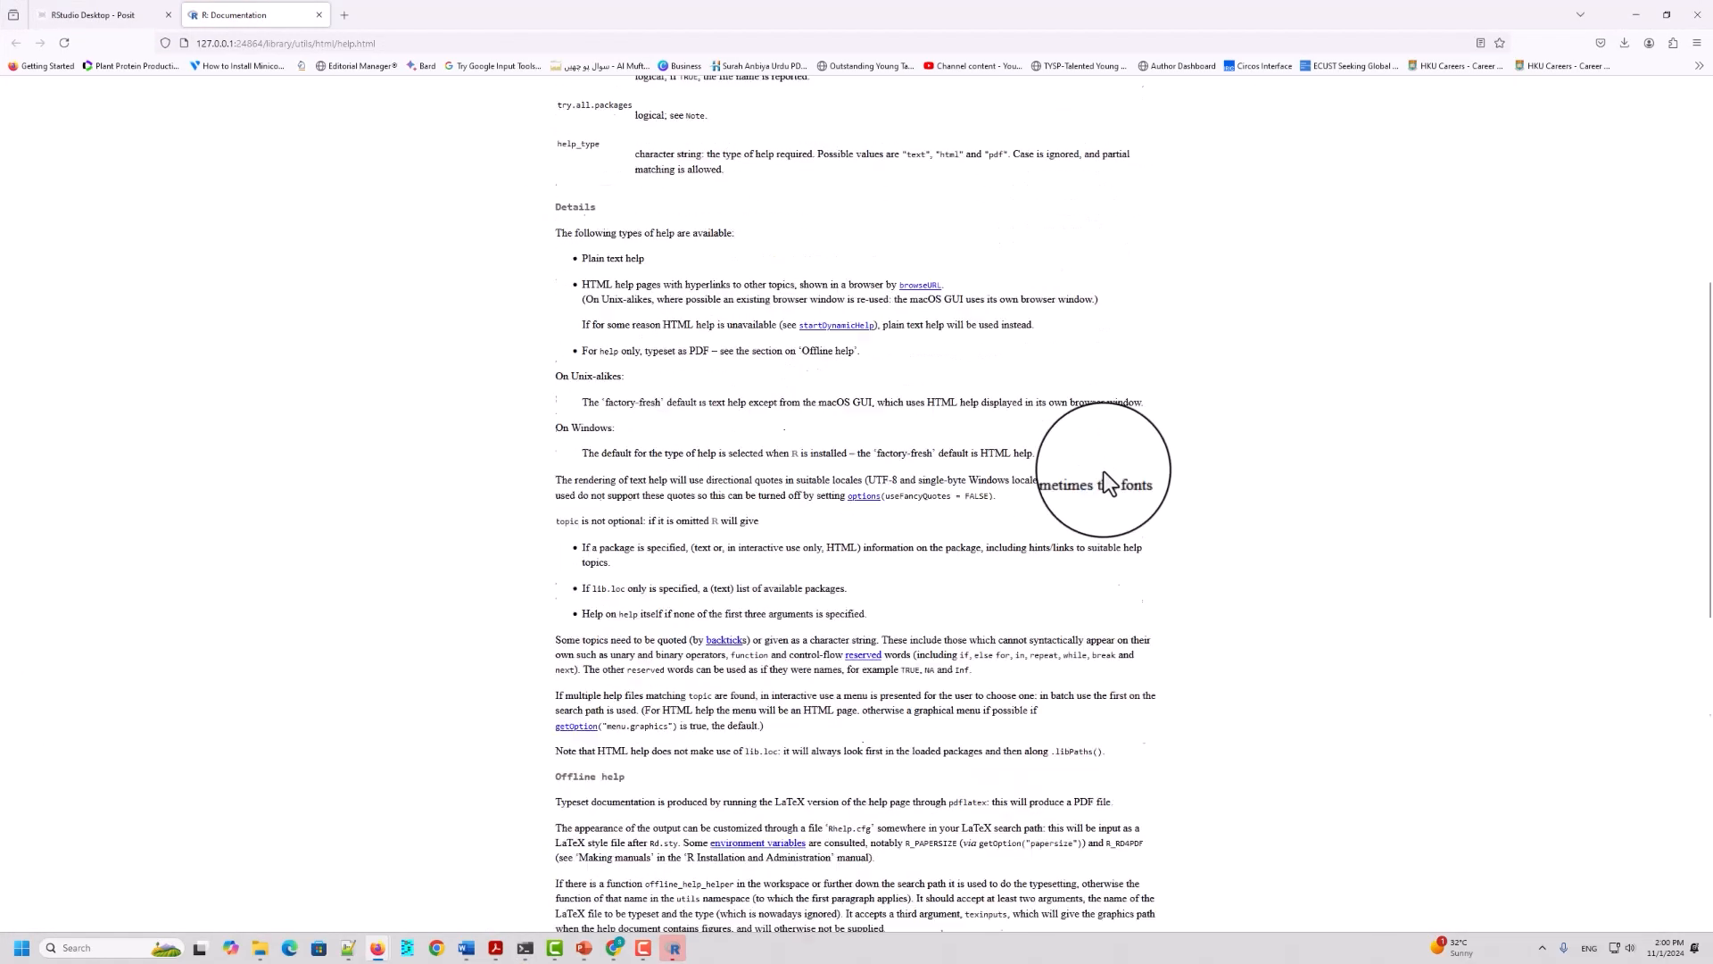
scroll(1105, 471, "down", 3)
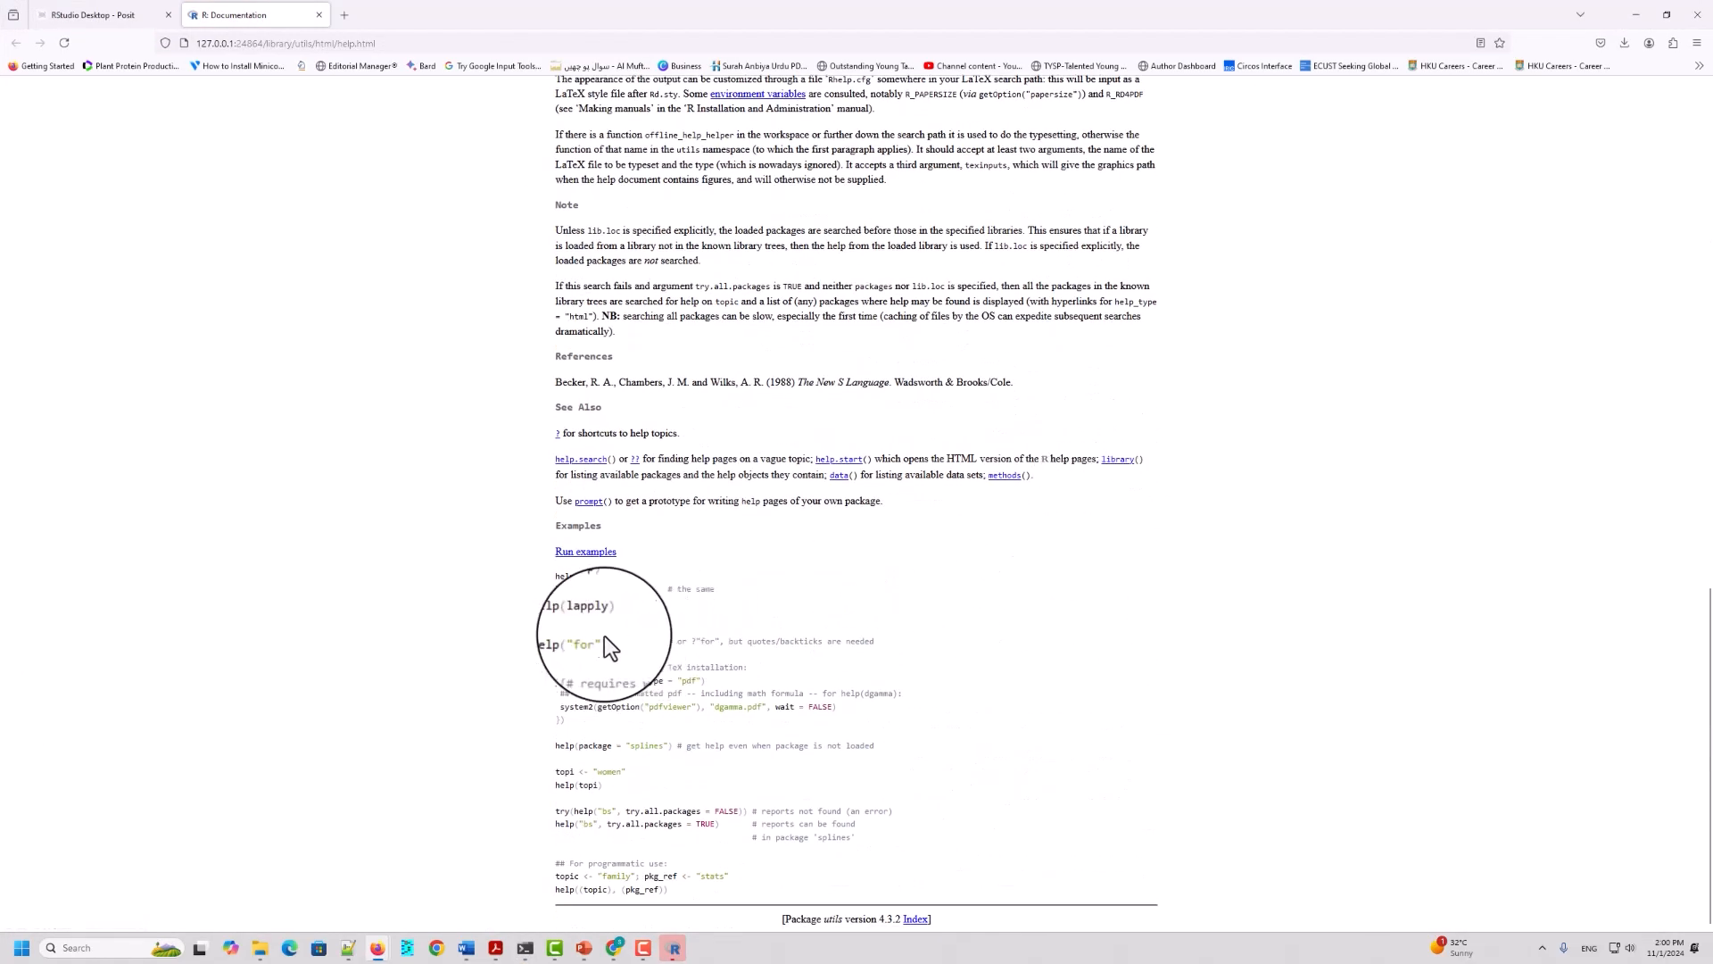
scroll(698, 688, "up", 13)
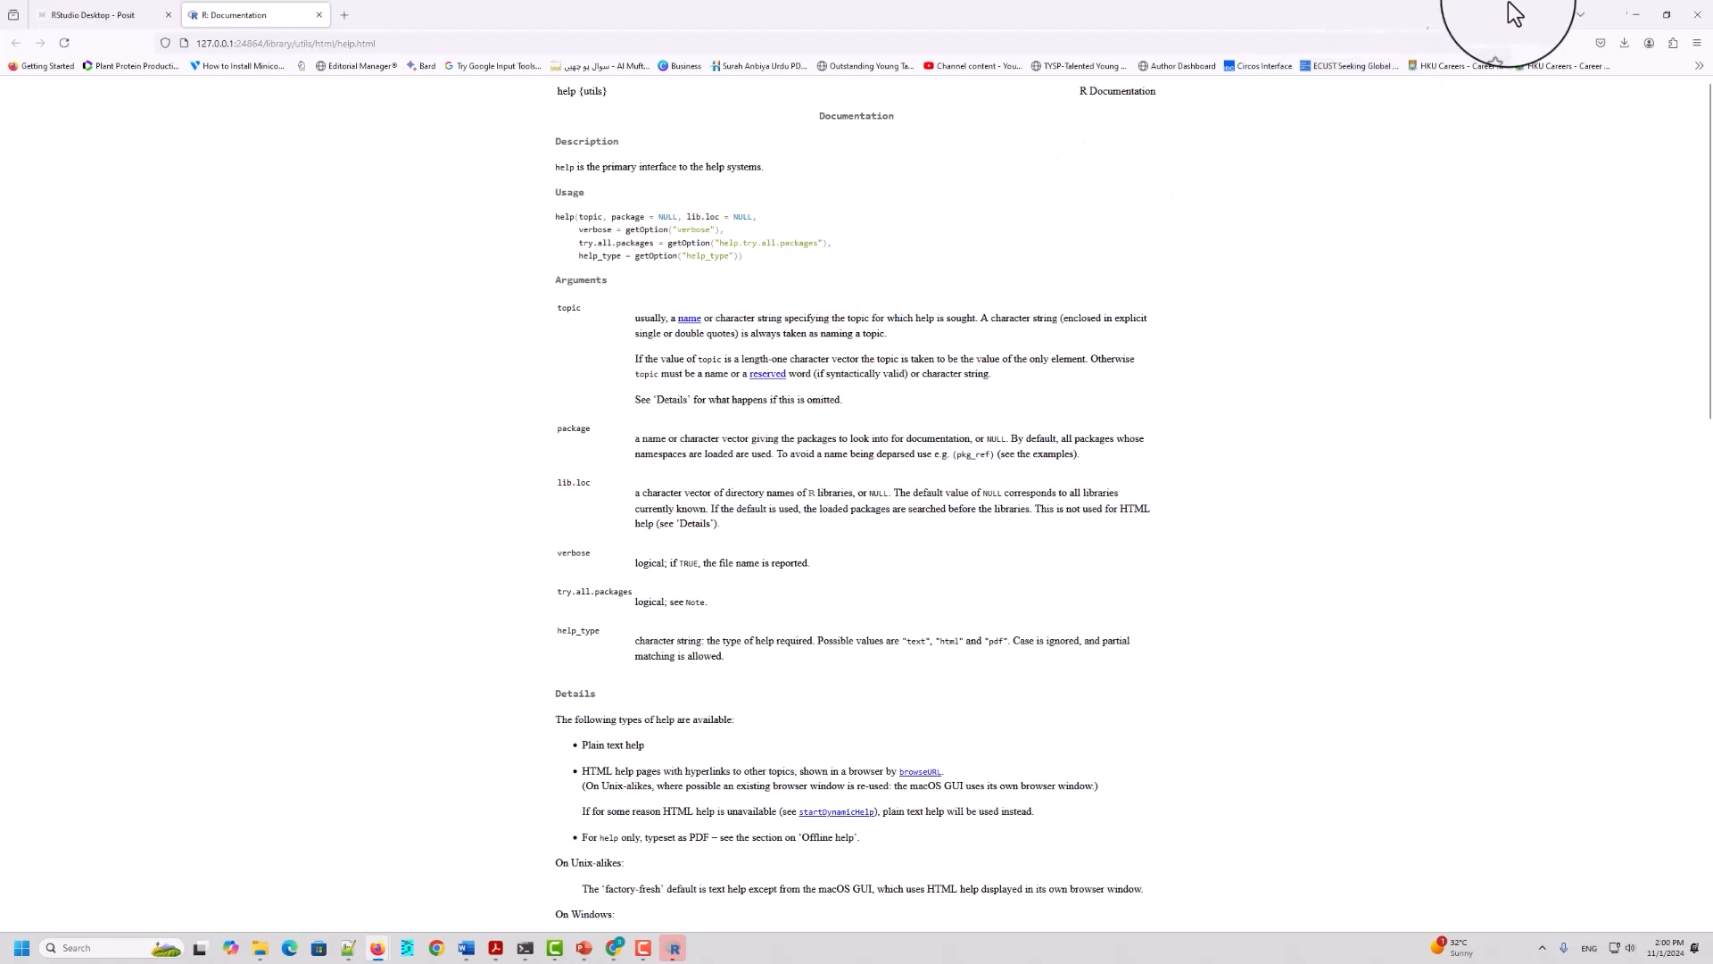
left_click(1666, 14)
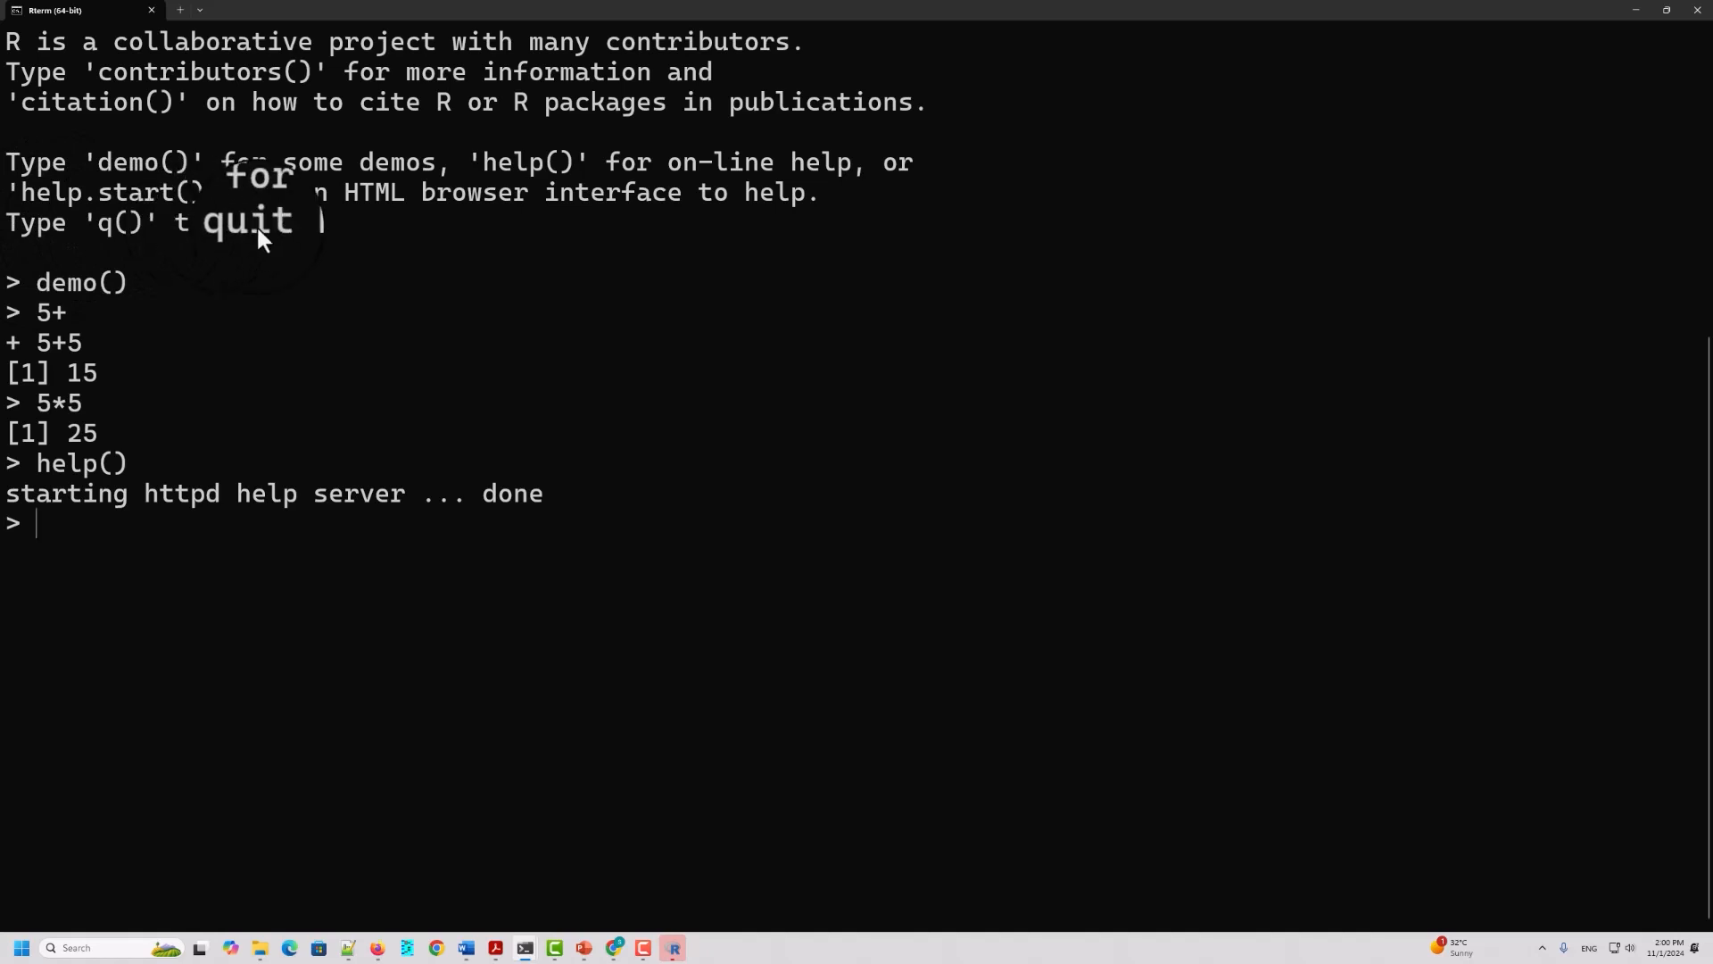
Step: Highlight the line on quitting R, and quit the session with q(), answering n to saving the workspace image
left_click_drag(202, 238, 311, 228)
left_click(7, 231)
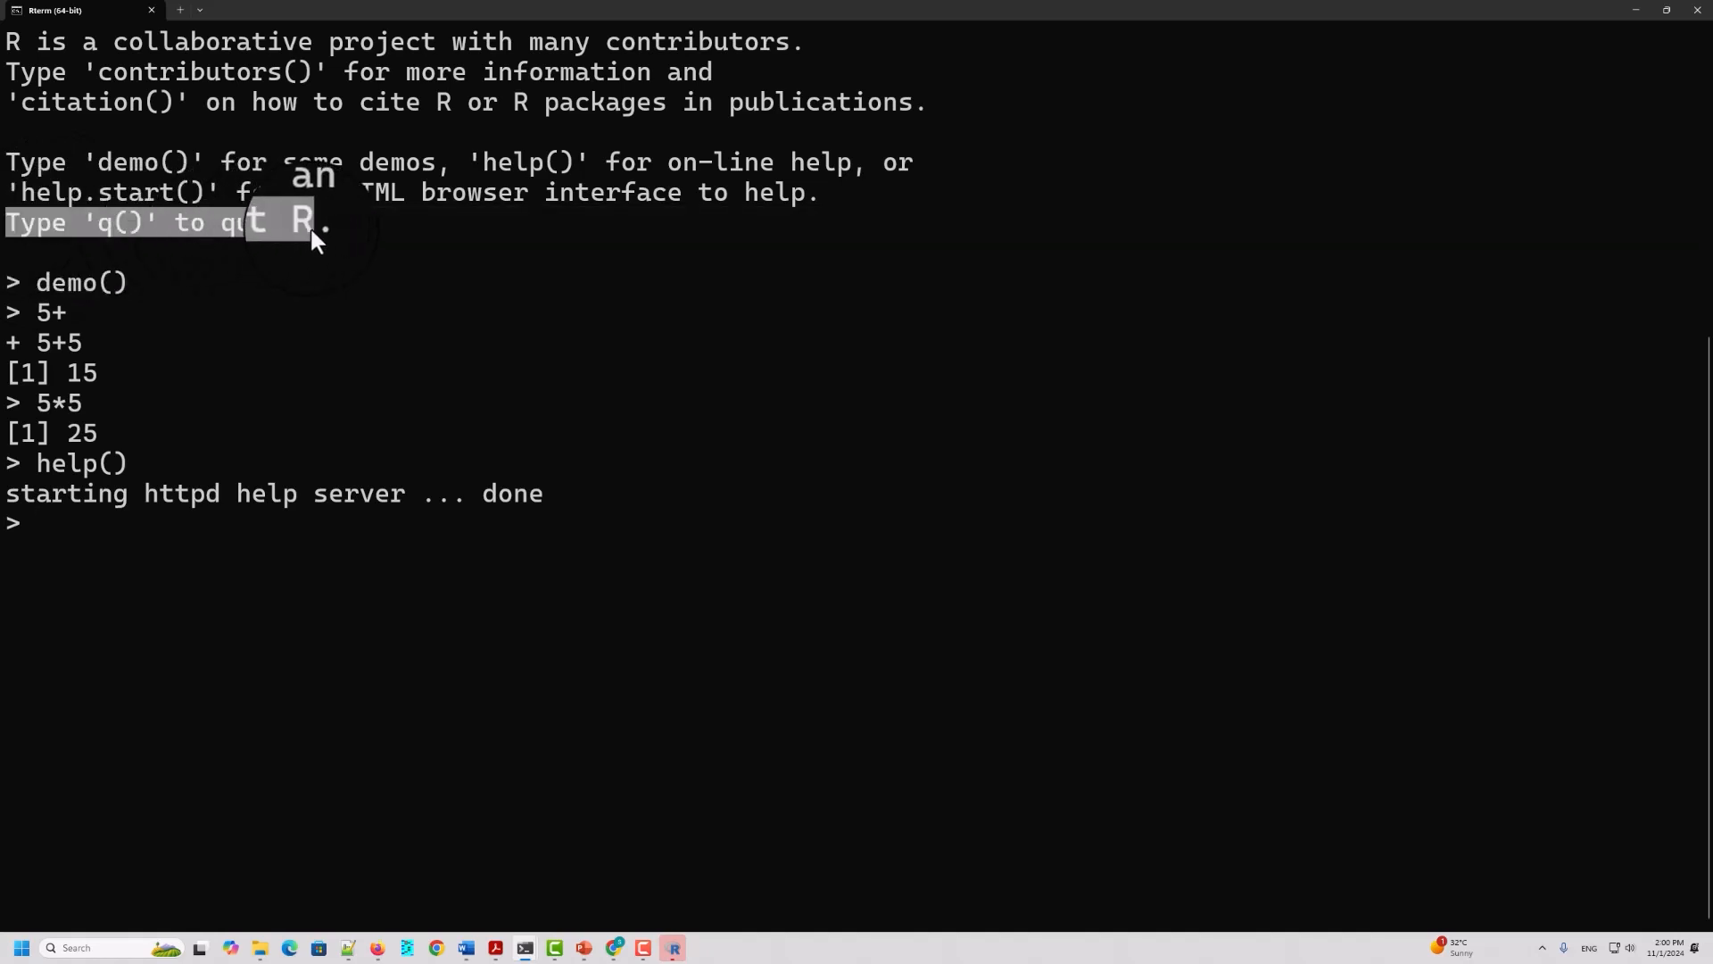
left_click(82, 538)
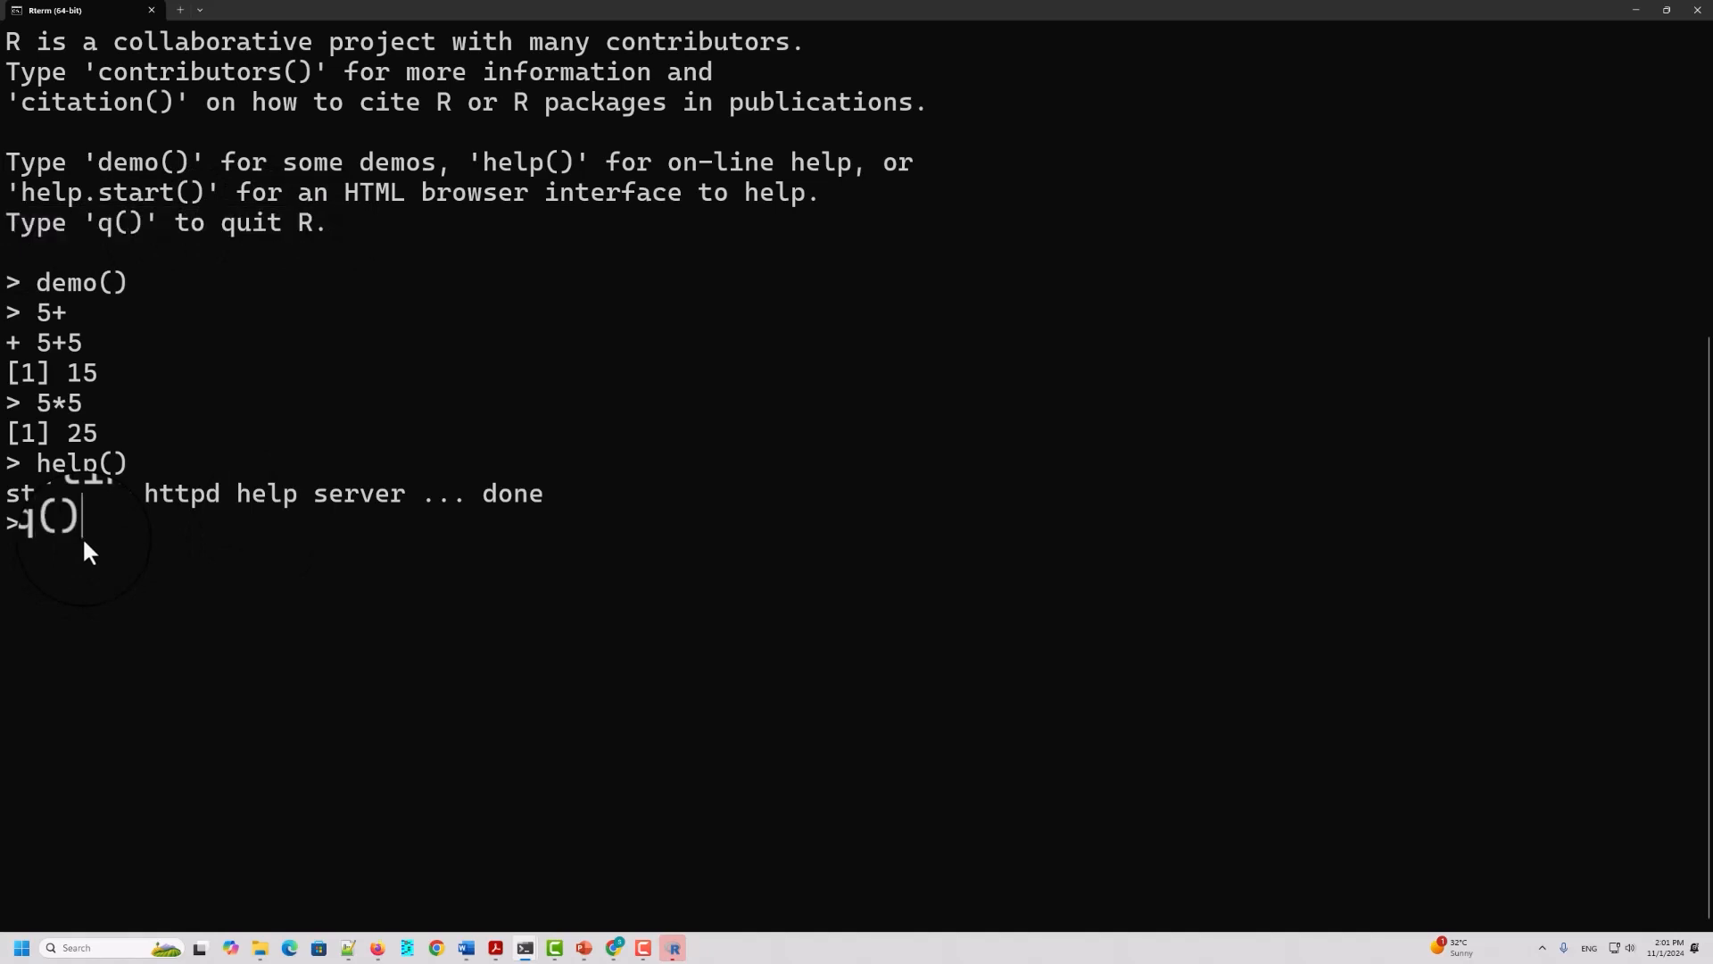
type("q()")
key("Return")
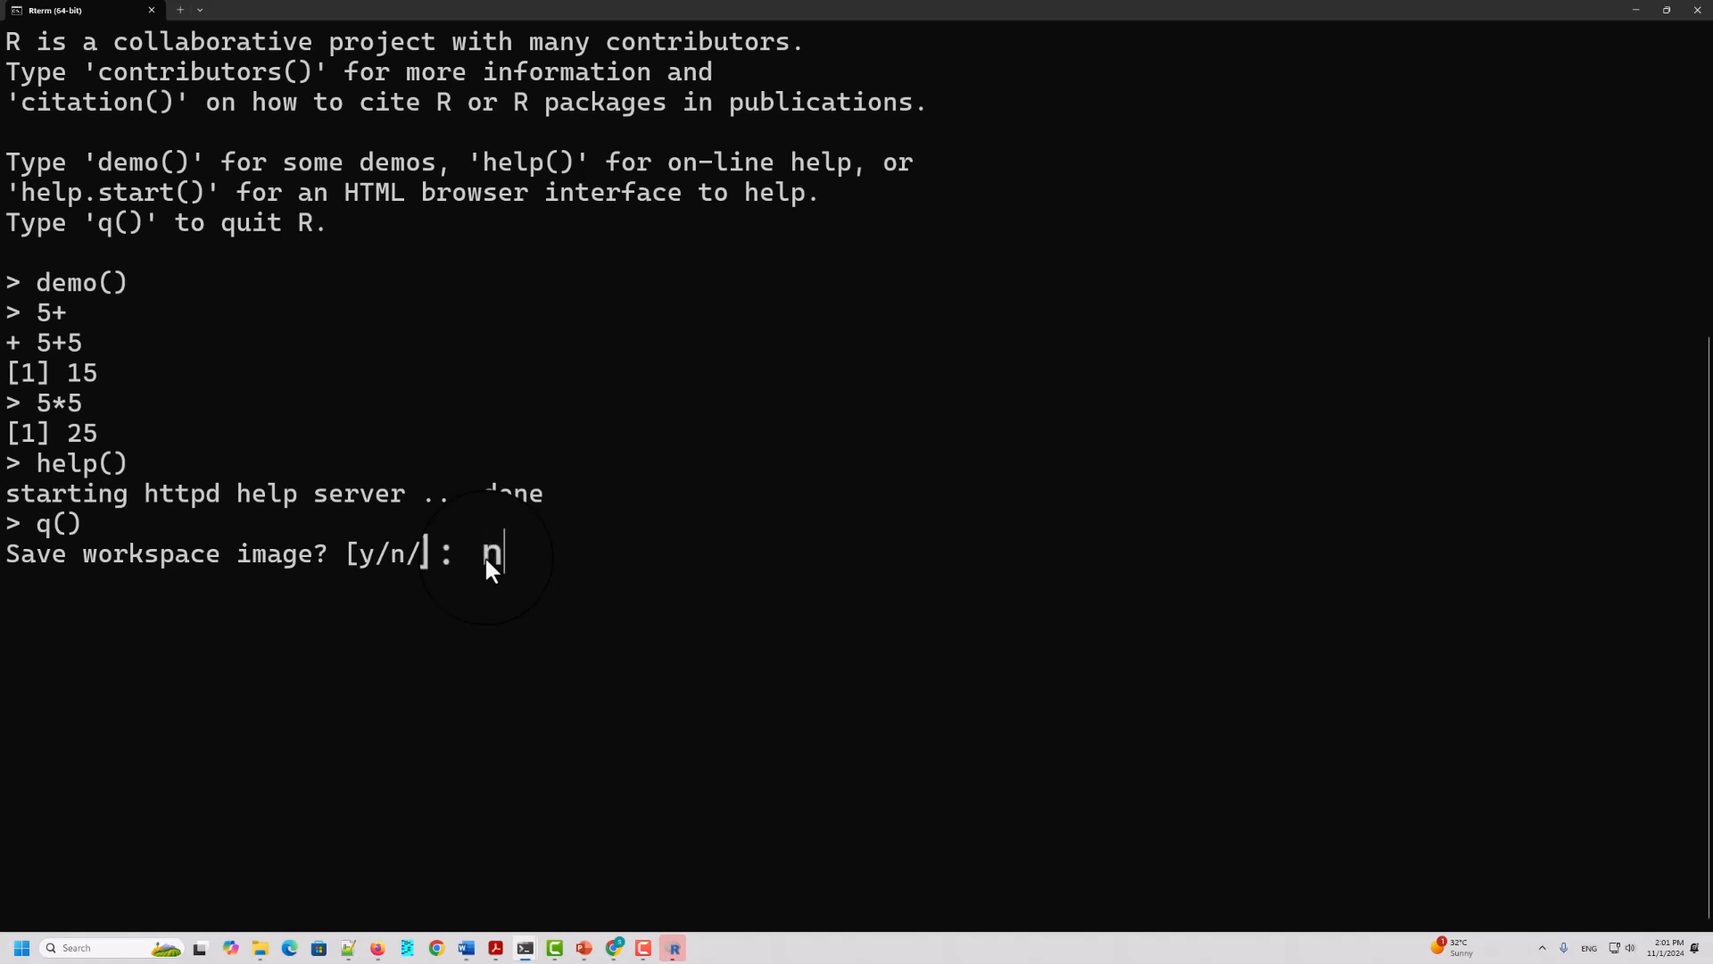
key("Return")
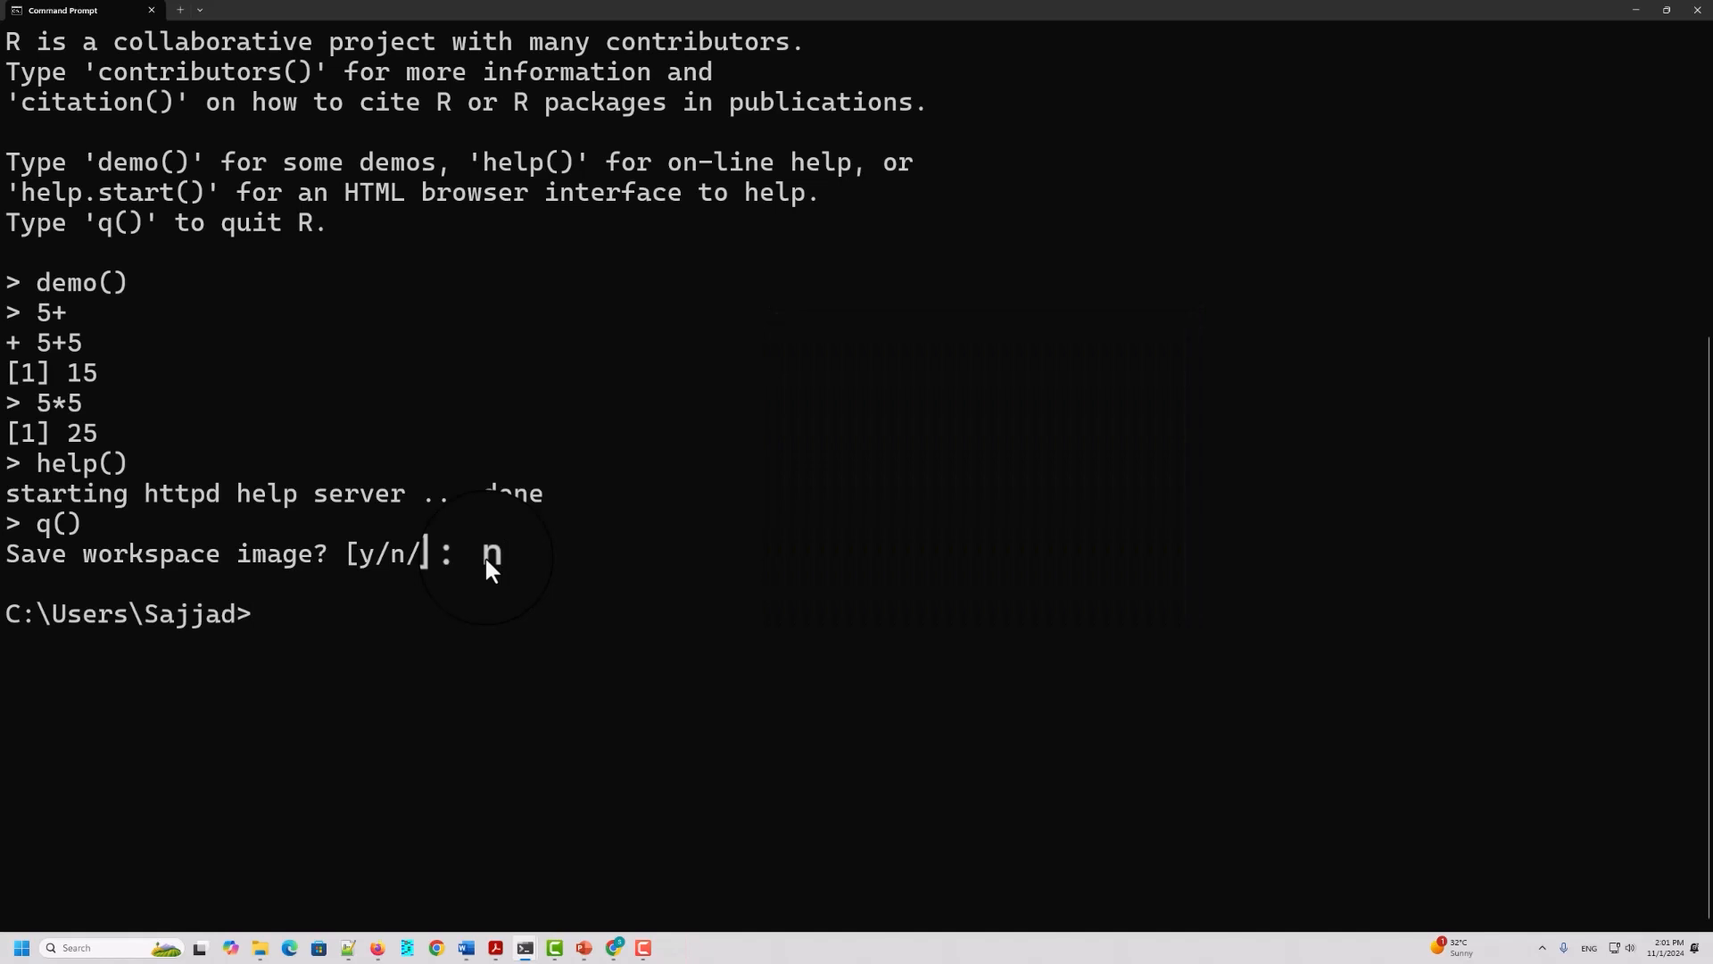
Step: Try to calculate 5+5 at the Windows command prompt outside R and minimize the terminal window
left_click_drag(261, 614, 9, 614)
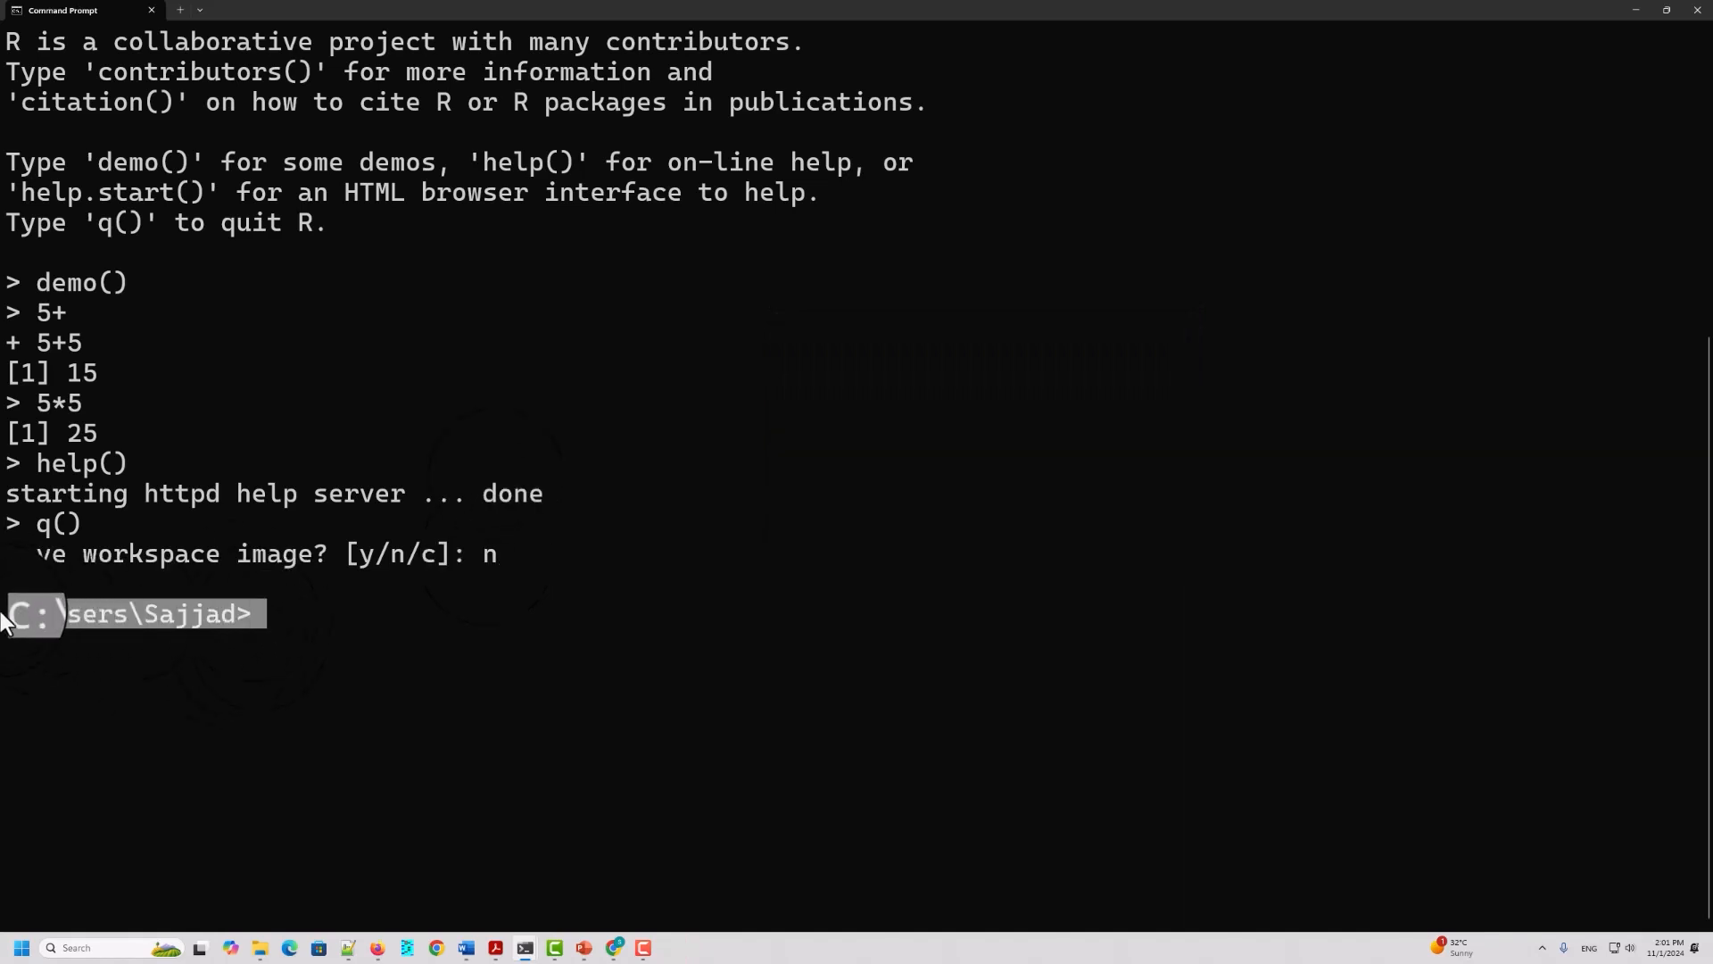
left_click(329, 639)
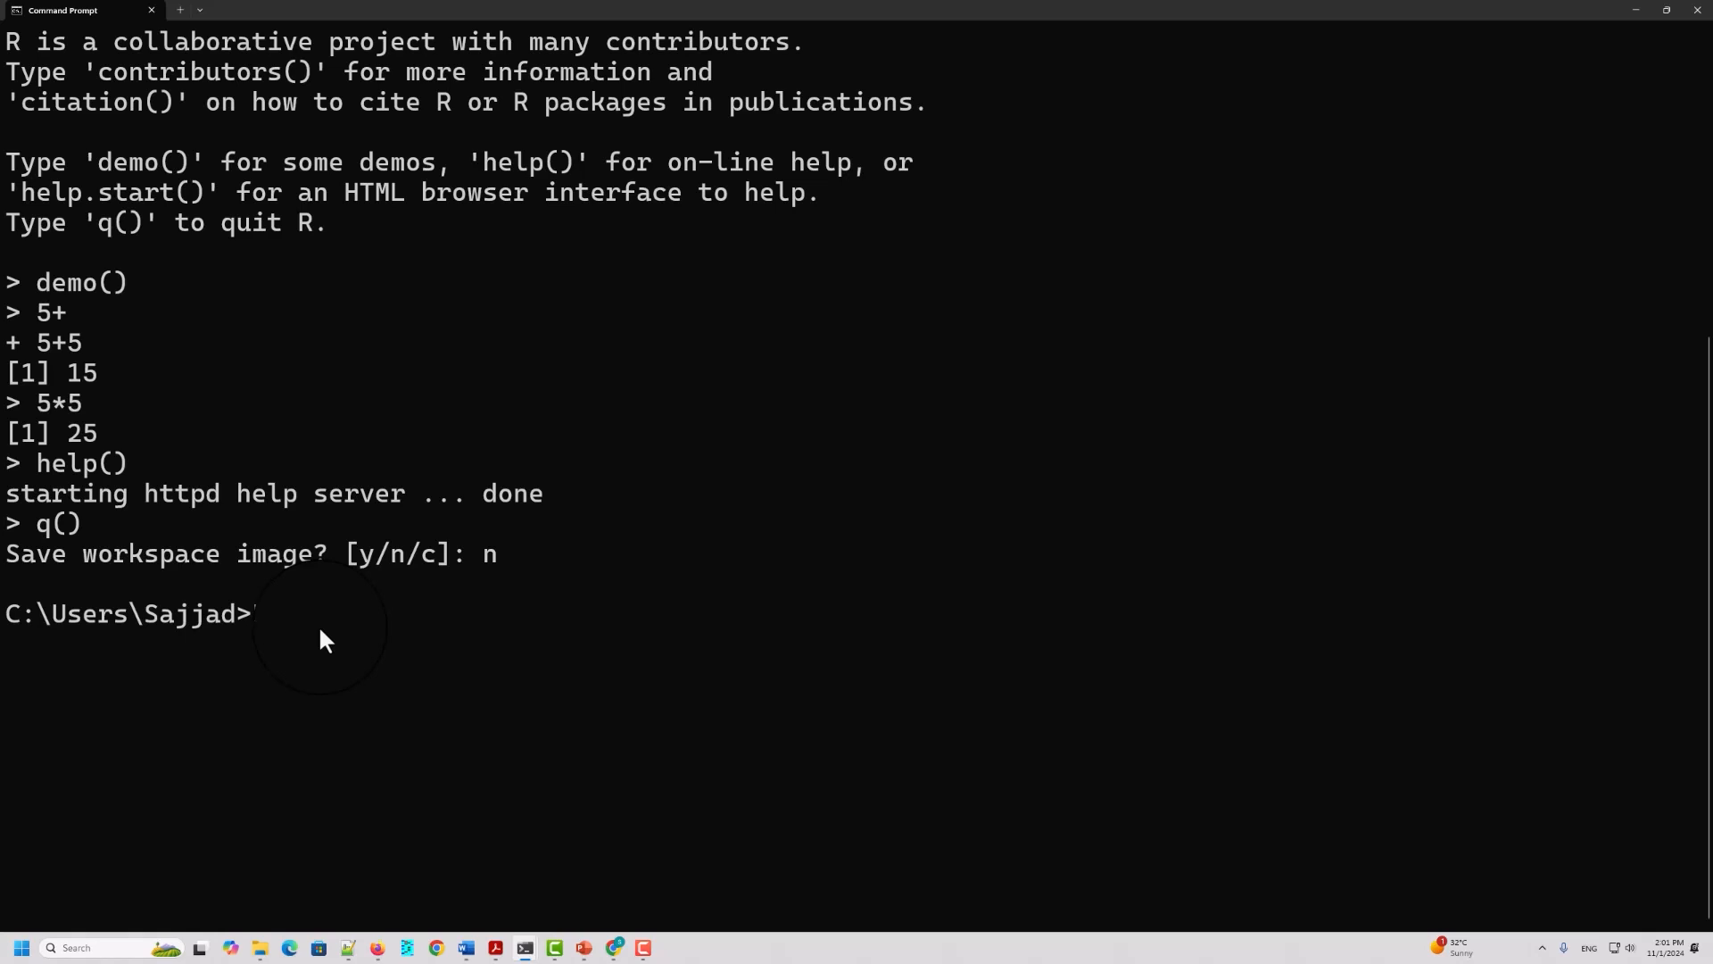
type("5+5")
key("Return")
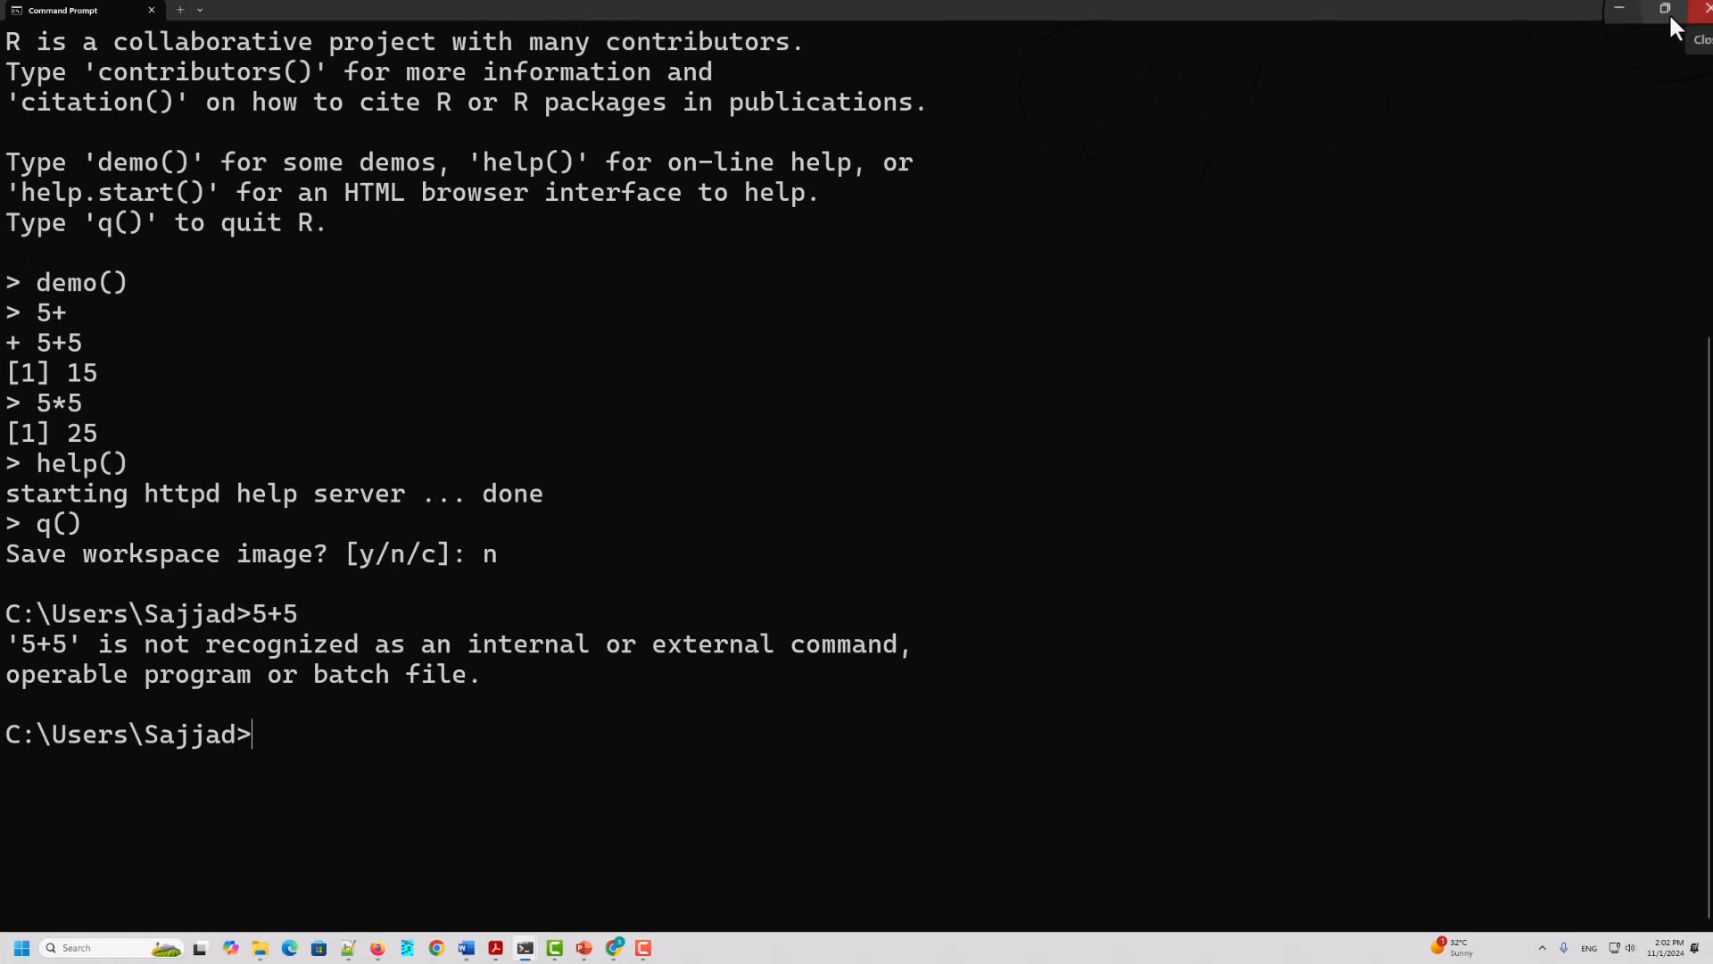
left_click(1628, 7)
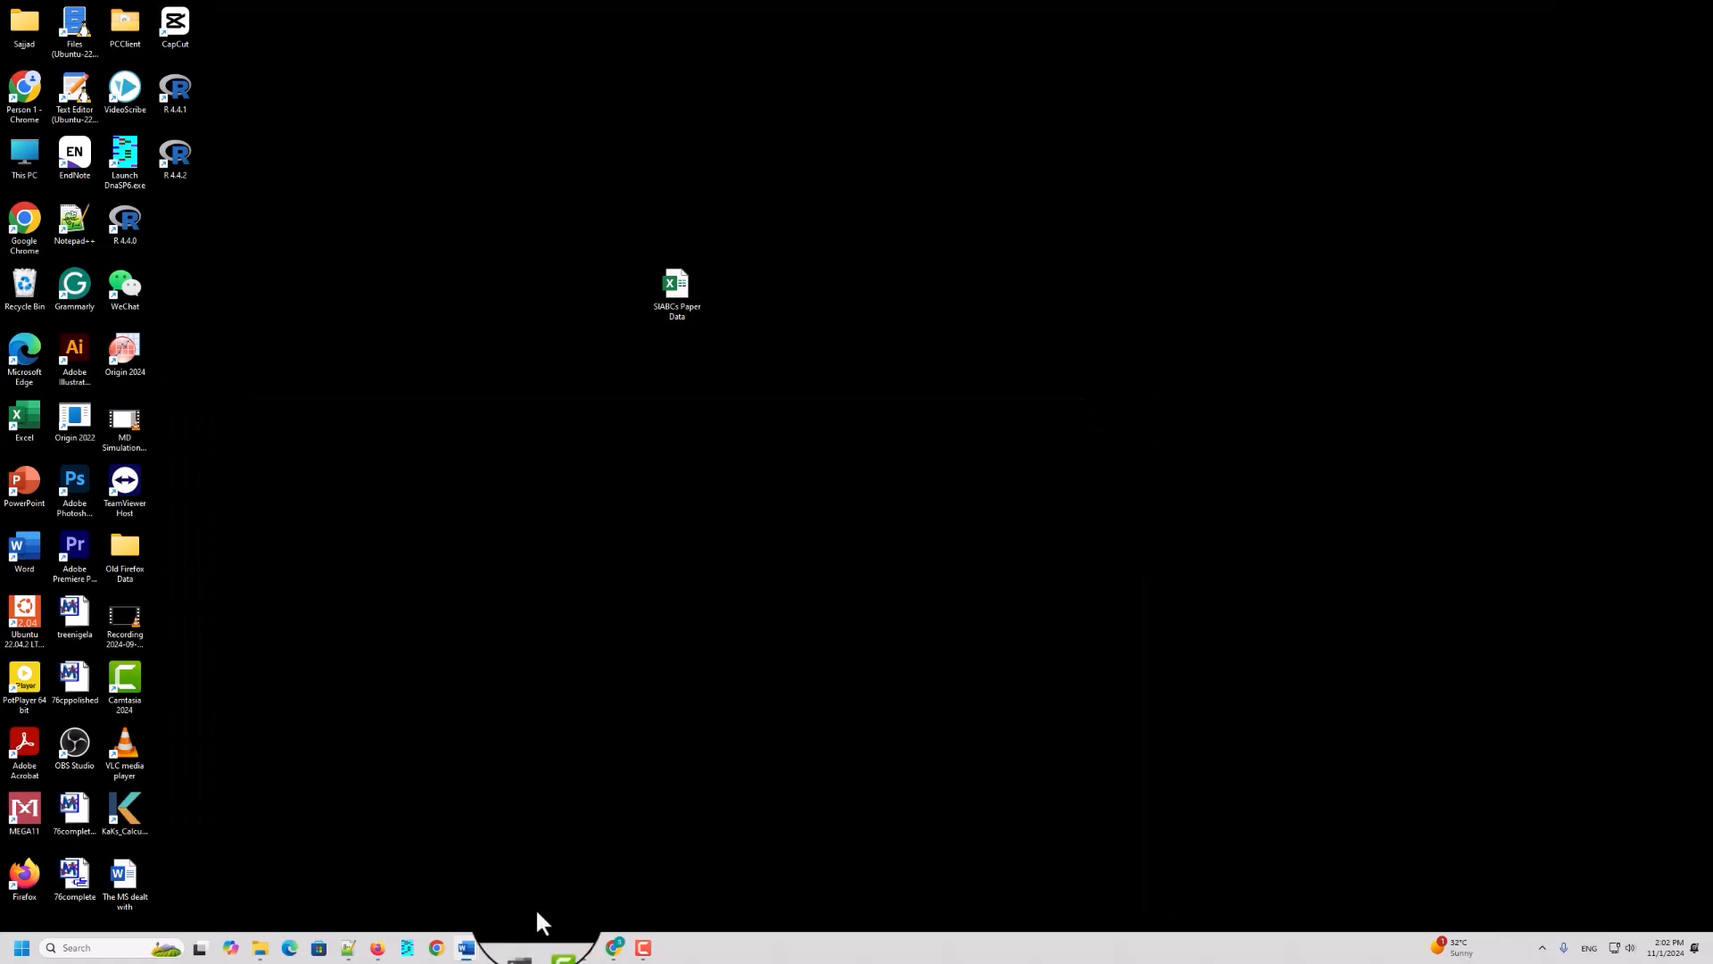
Step: Switch to the RStudio Desktop page on the Posit site in Chrome and download RStudio Desktop for Windows
left_click(437, 951)
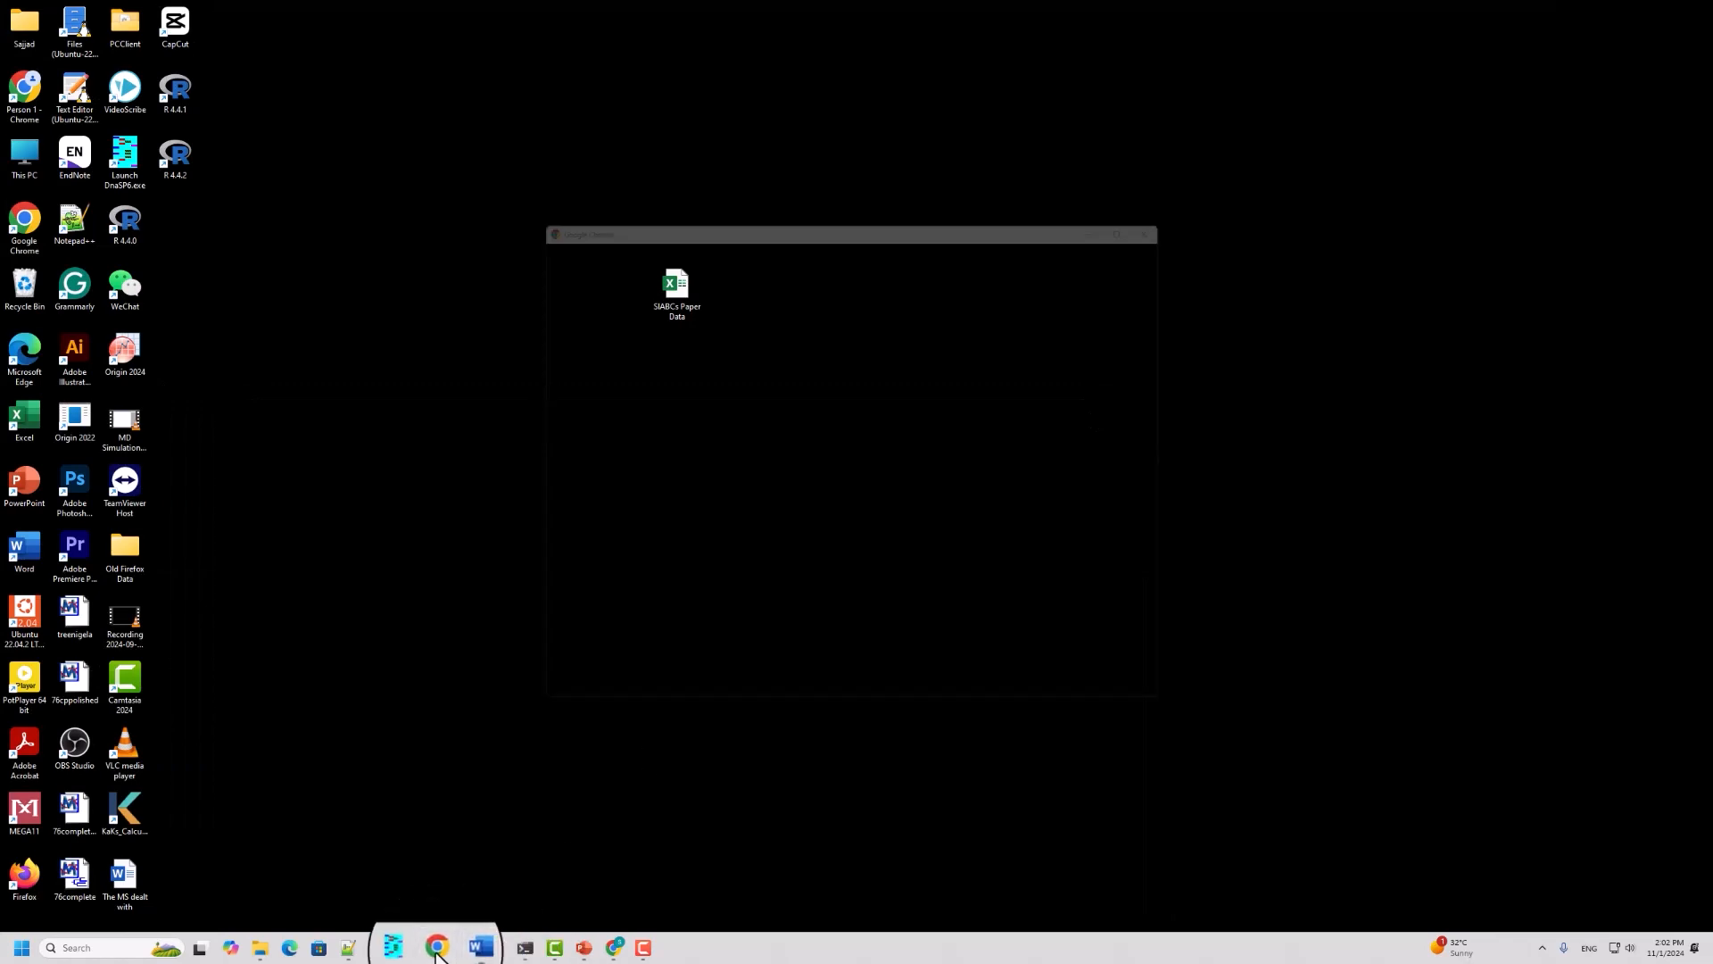
left_click(614, 948)
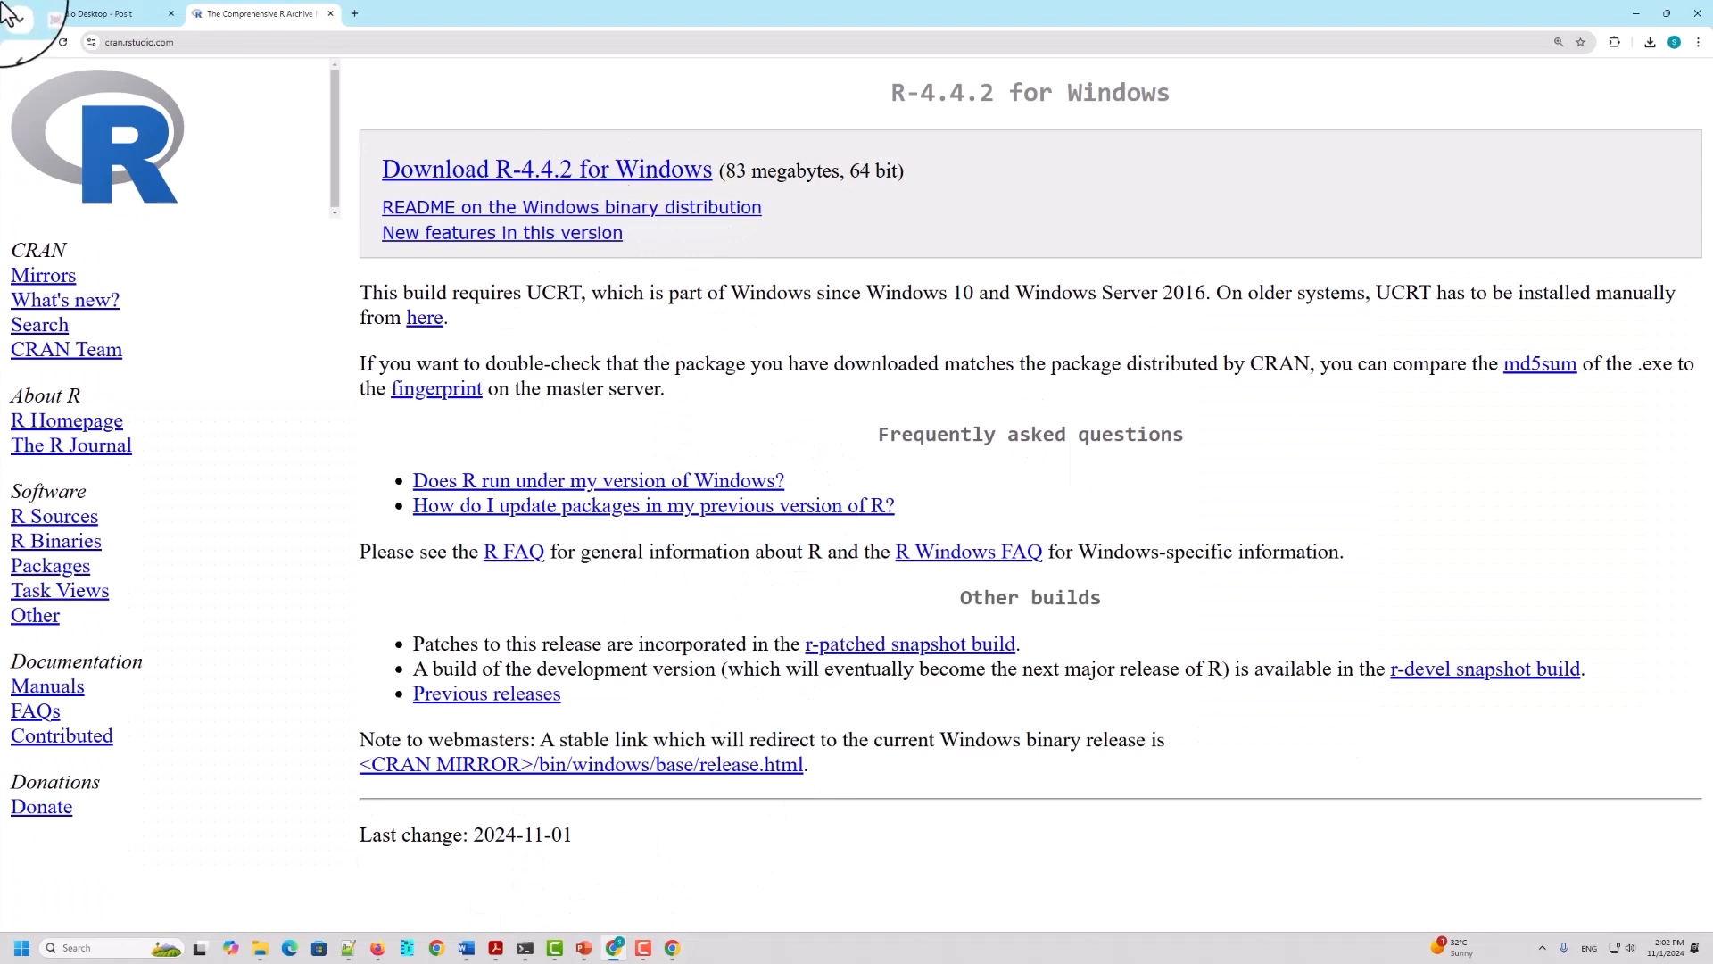
left_click(99, 15)
scroll(895, 381, "up", 4)
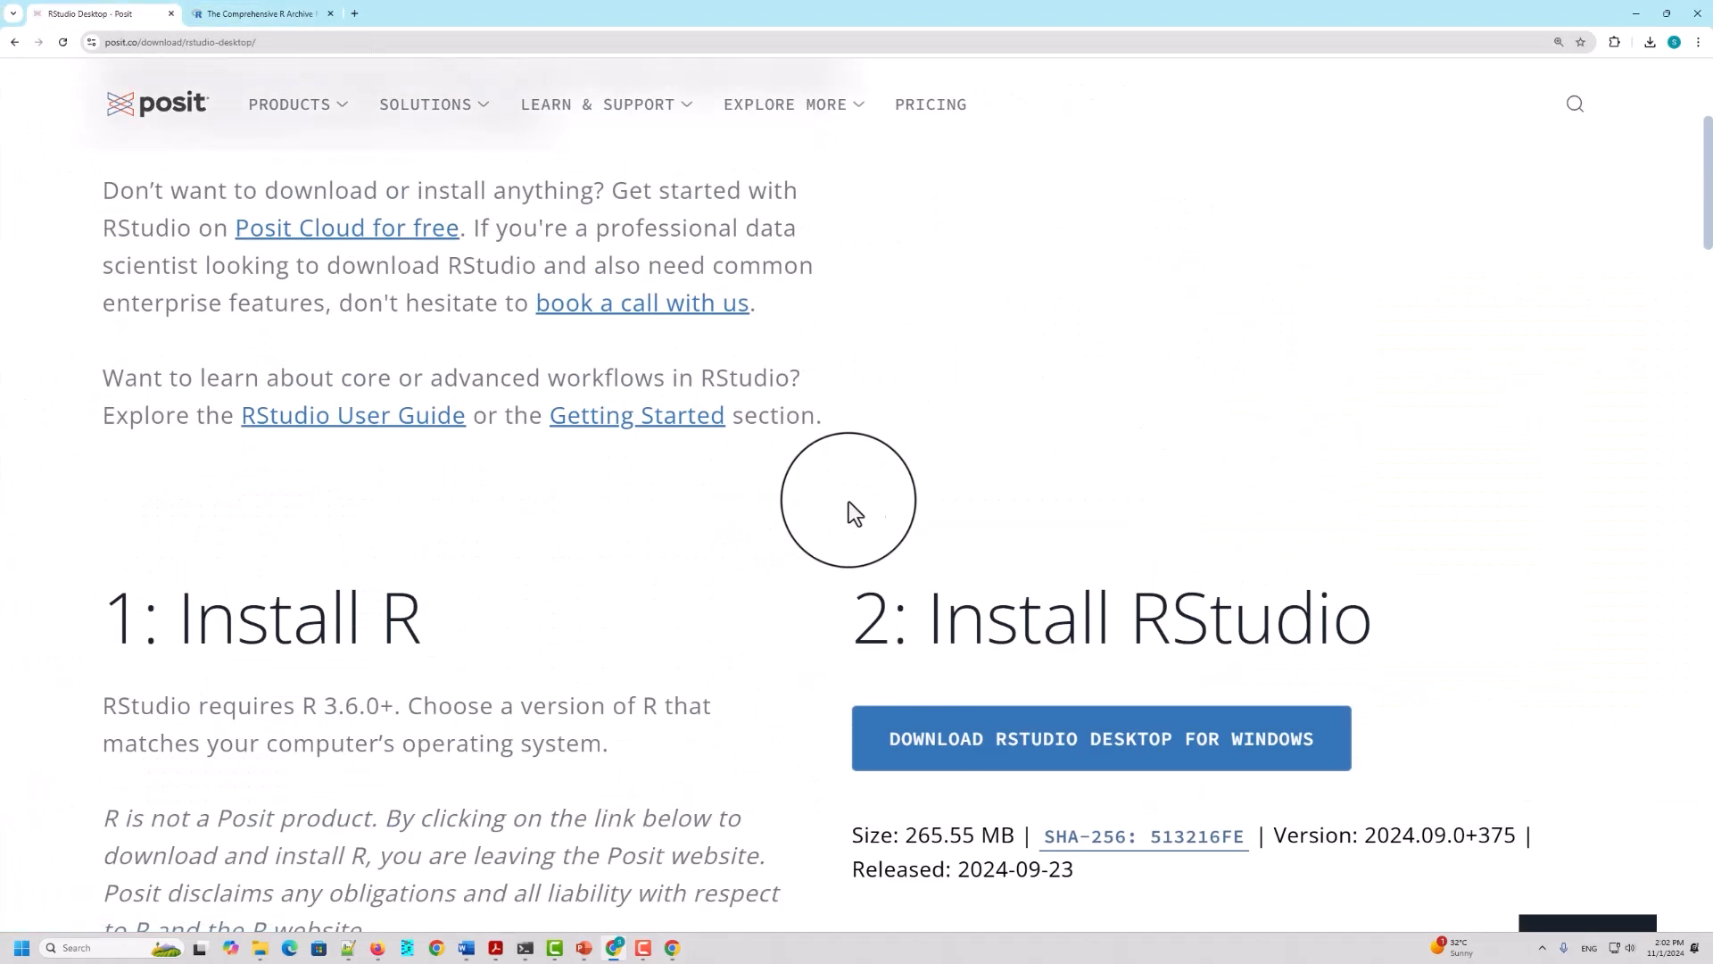
scroll(849, 502, "down", 3)
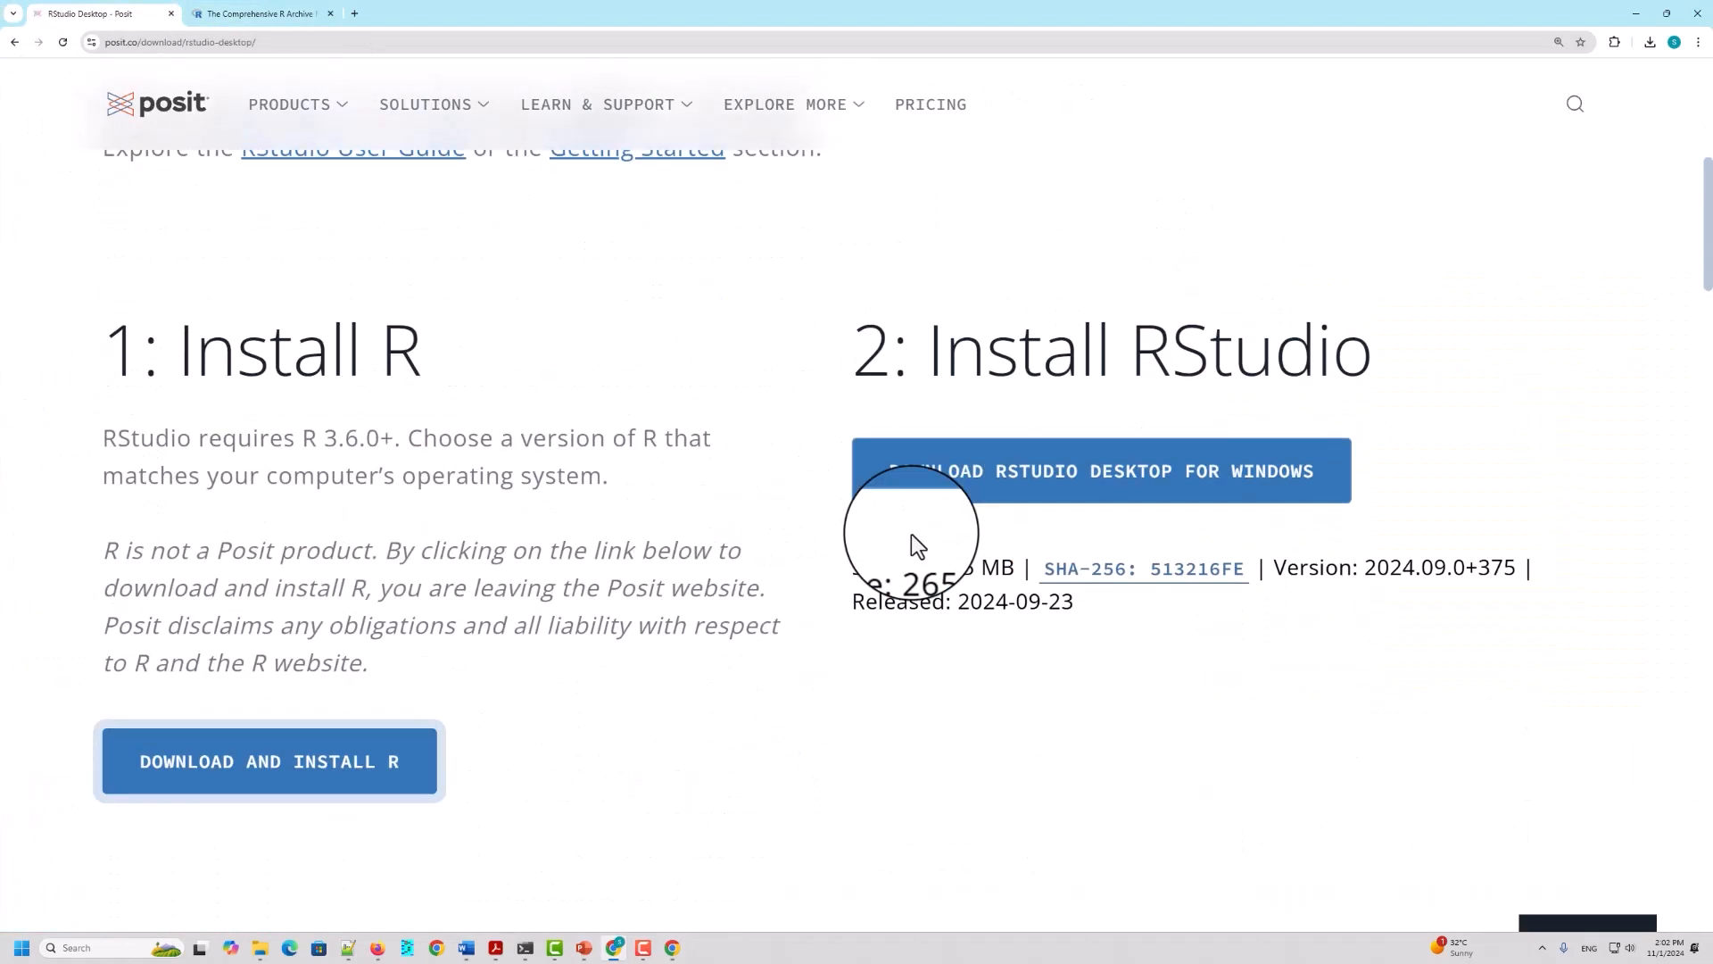
left_click(1067, 489)
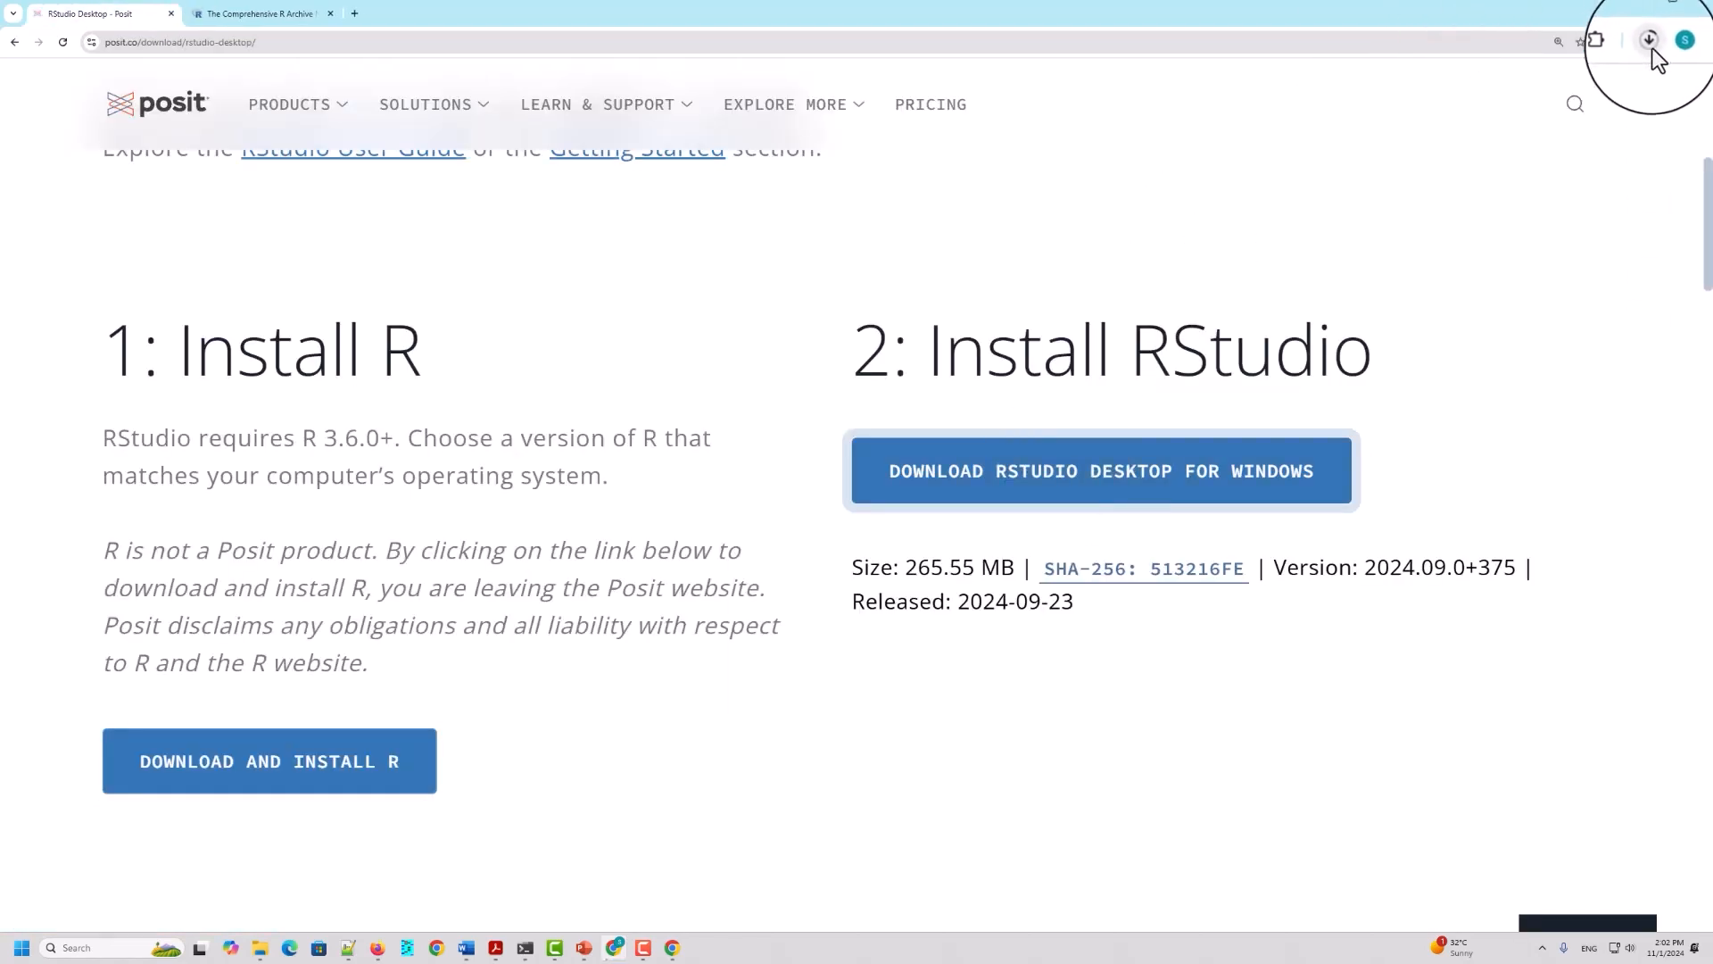
Step: Show the downloaded RStudio-2024.09.0-375 (1) installer in its folder and run it
left_click(1651, 42)
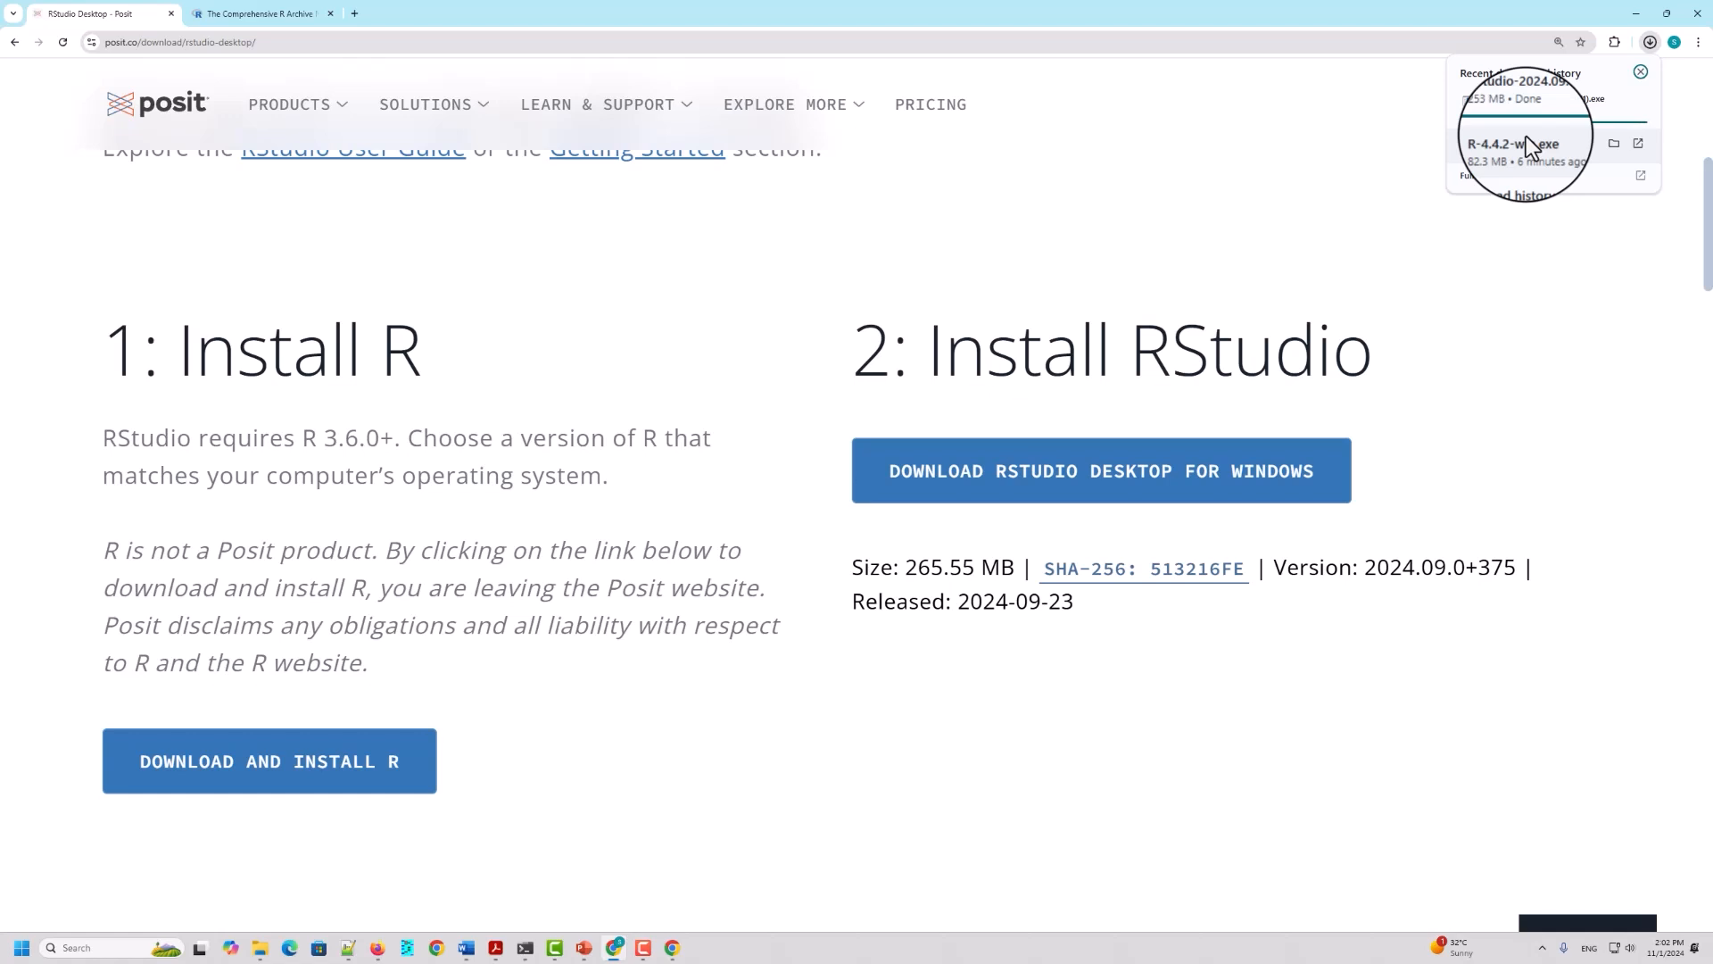
right_click(1537, 110)
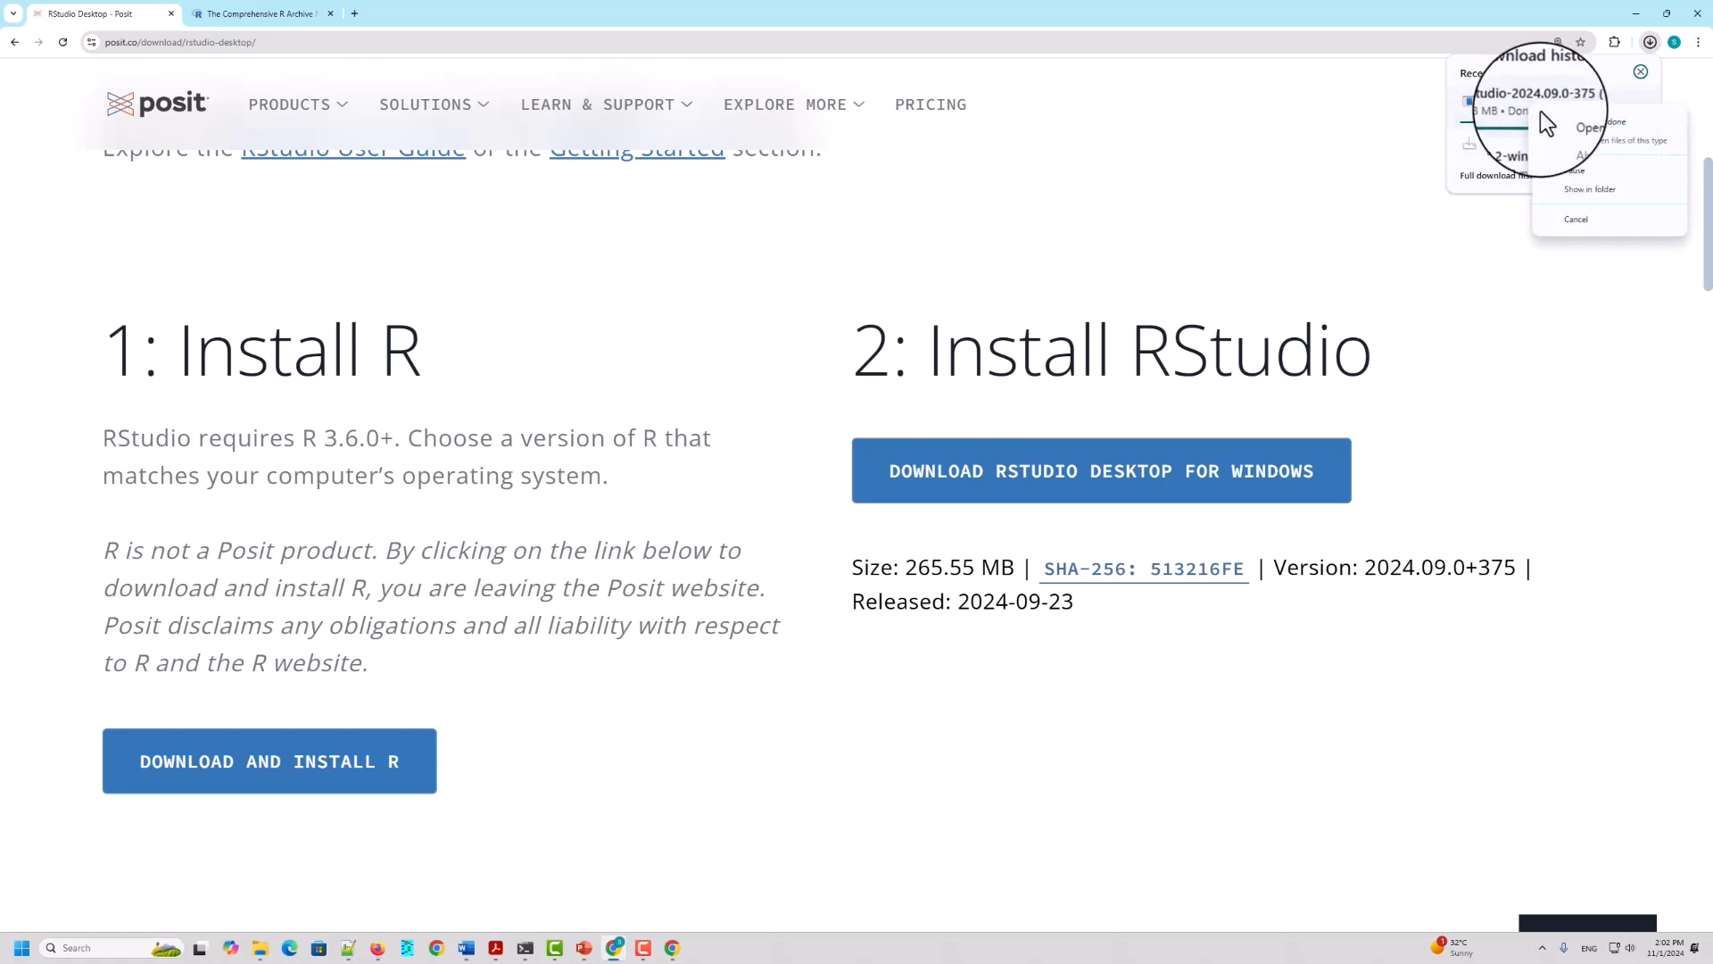
left_click(1592, 189)
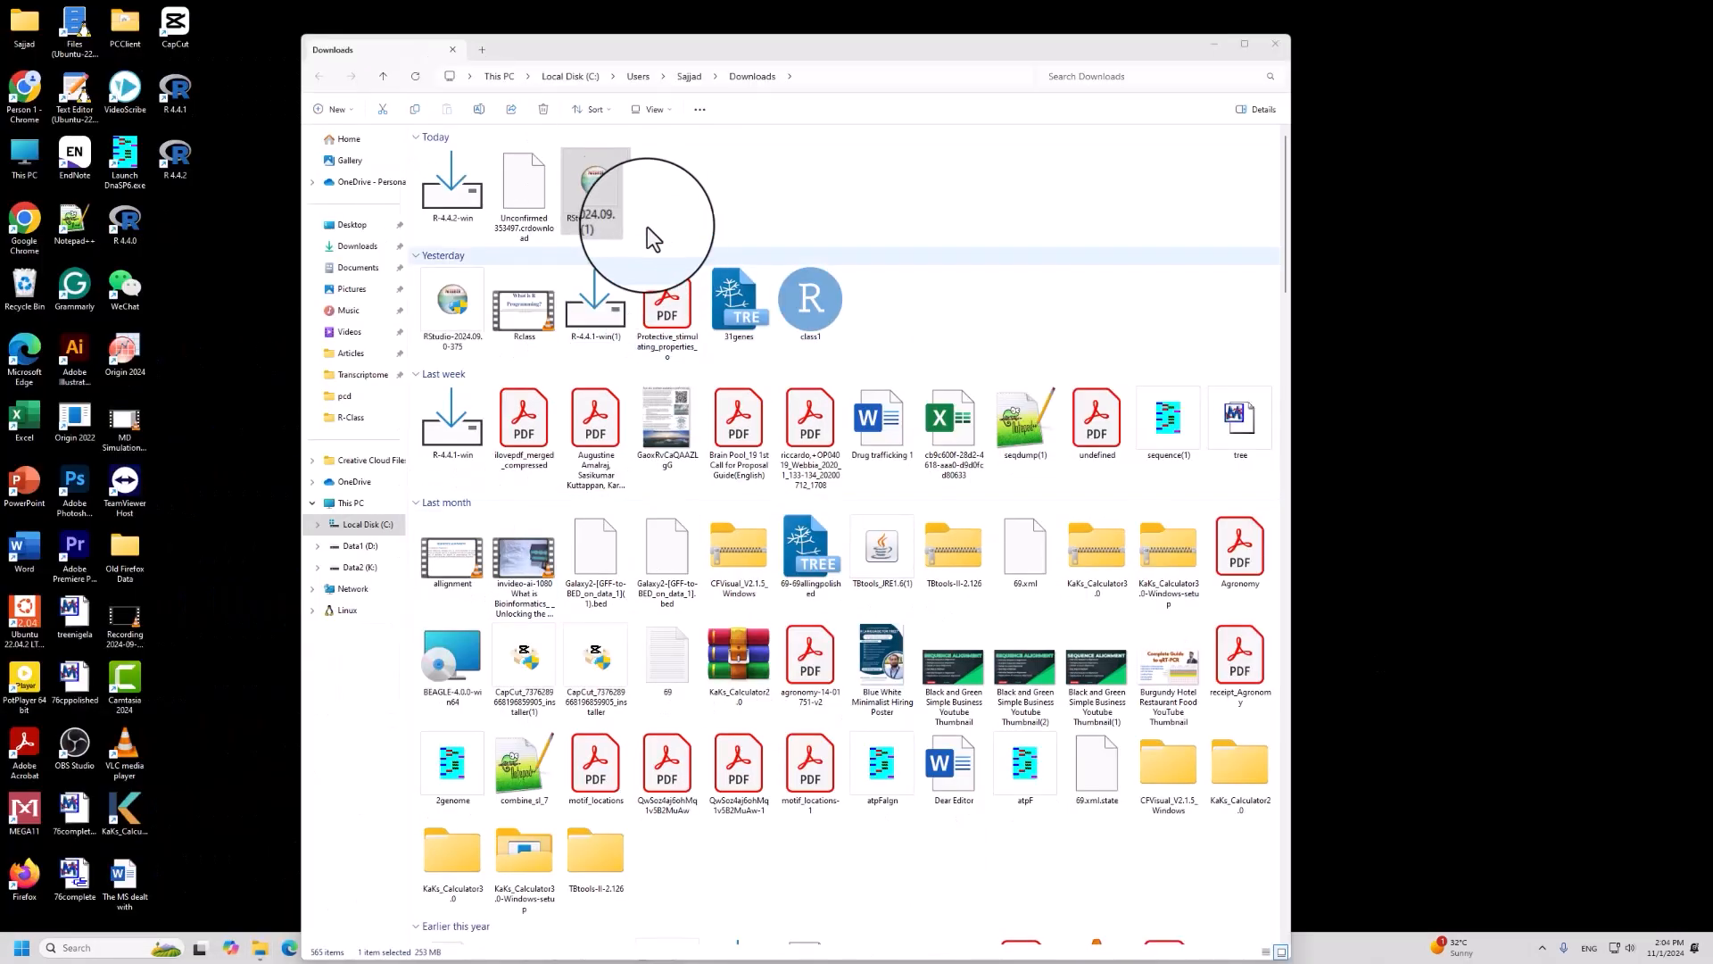
right_click(596, 182)
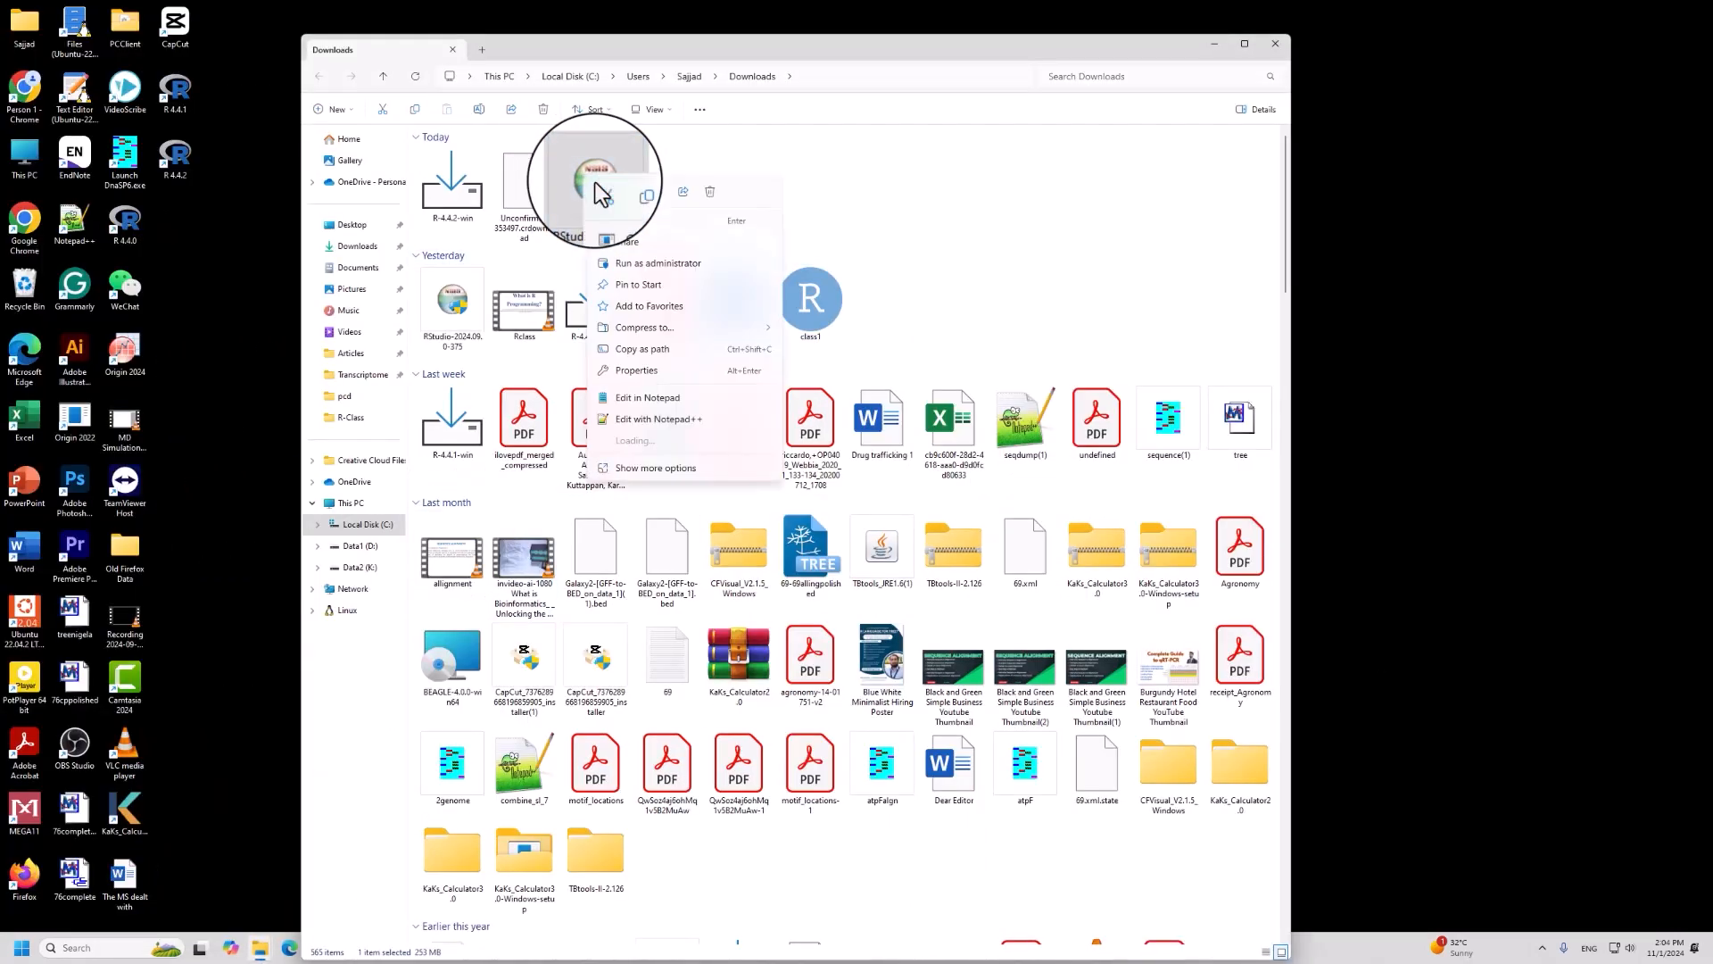
left_click(630, 223)
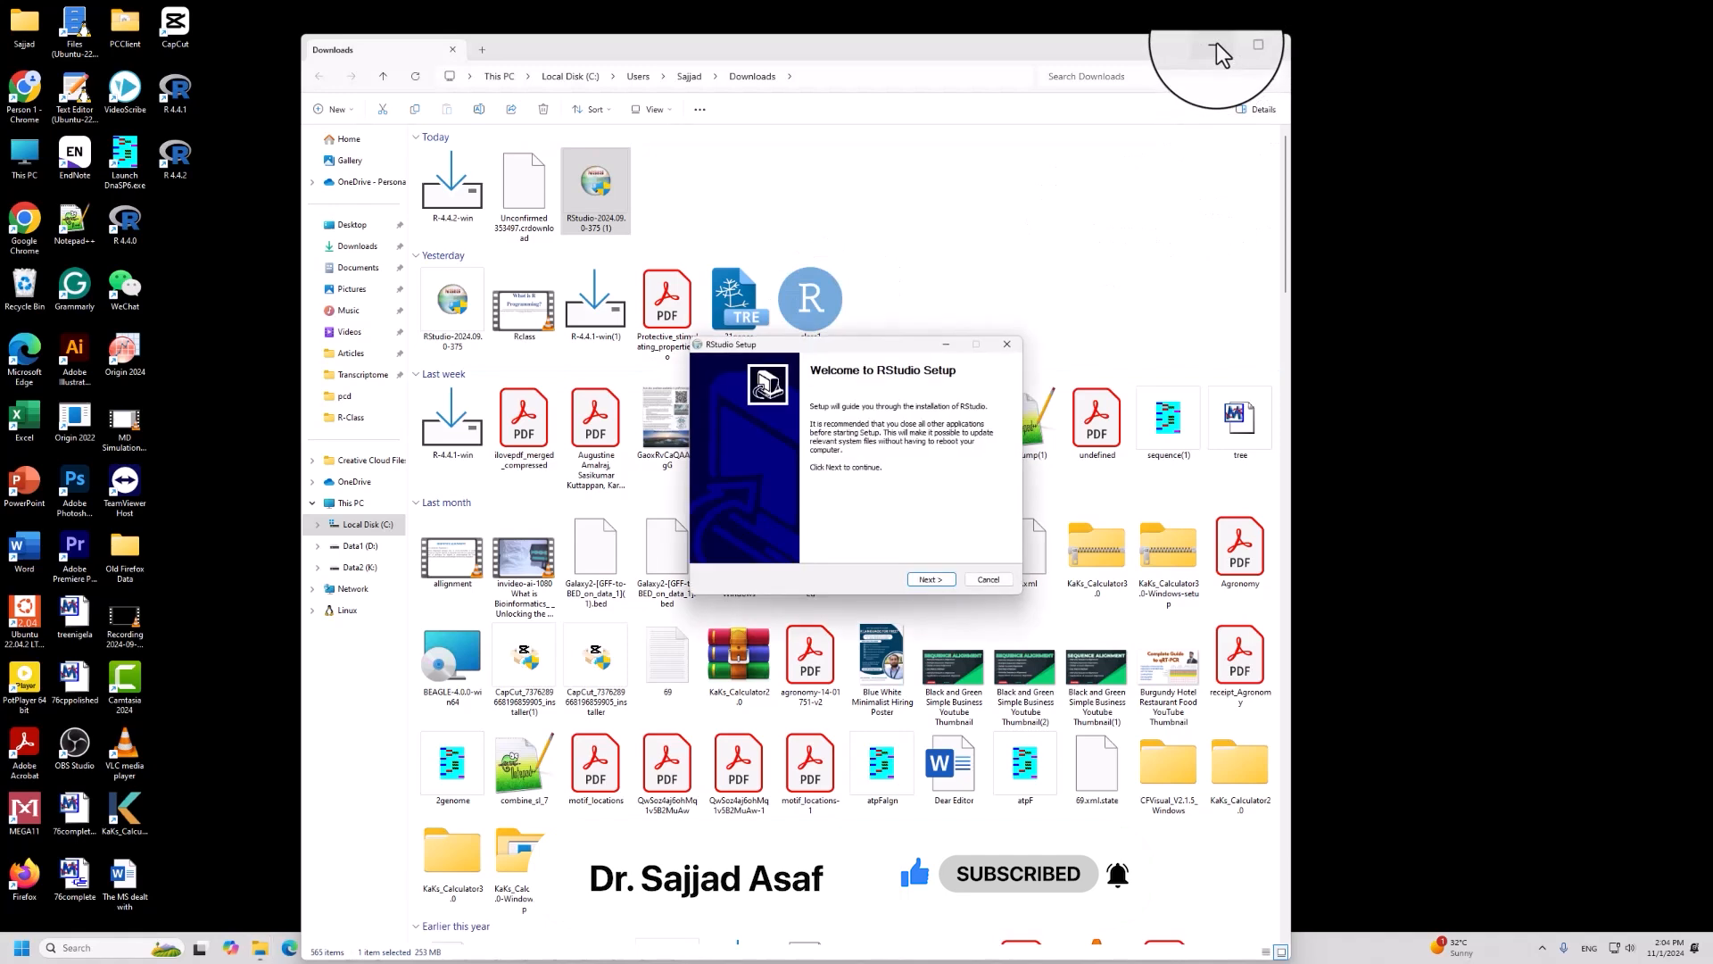
Step: Minimize the Downloads window, install RStudio in the default destination folder and finish the setup
left_click(1217, 43)
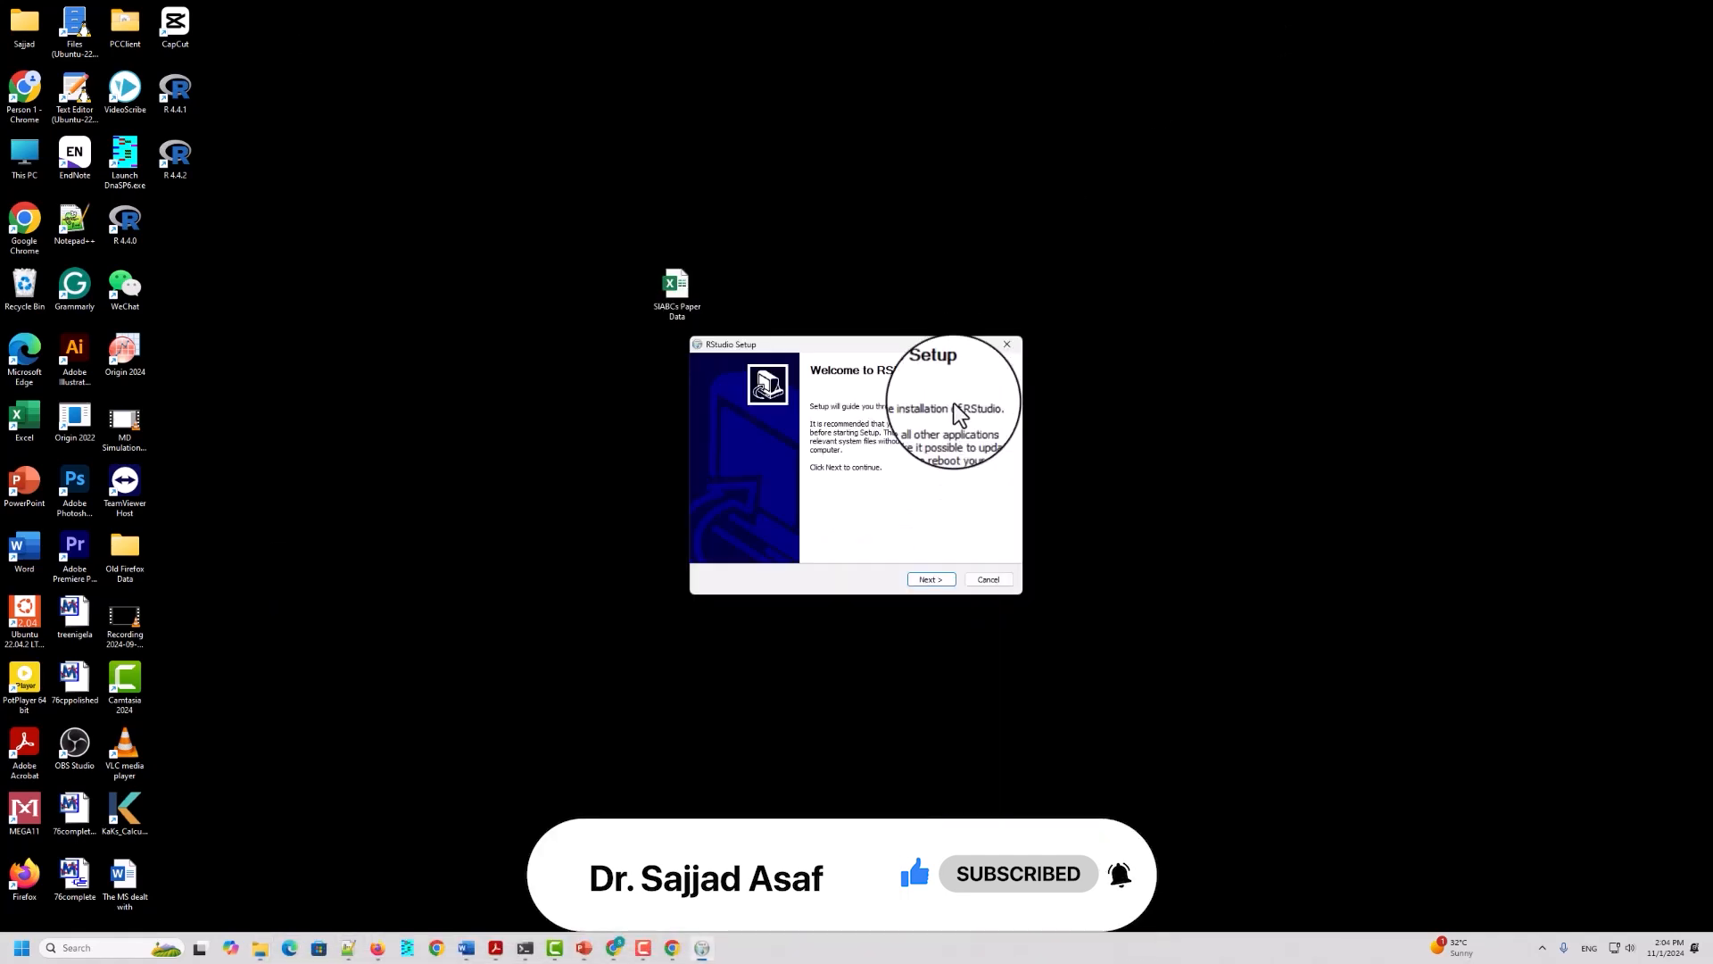
left_click(939, 579)
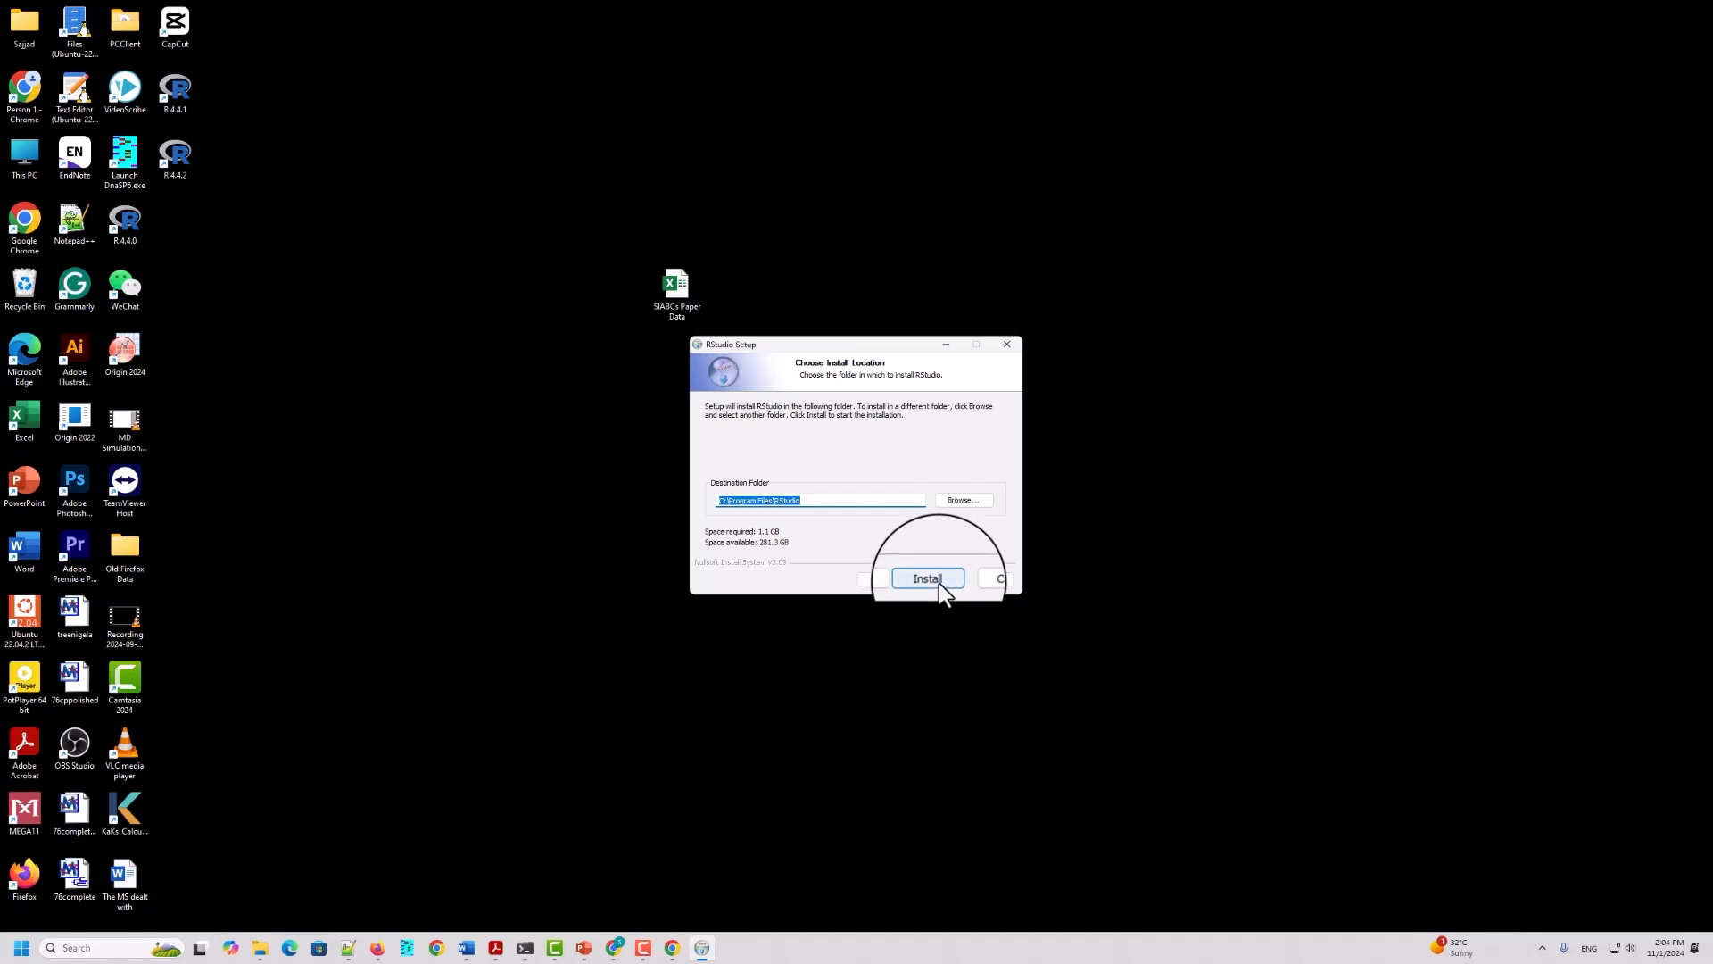
left_click(938, 580)
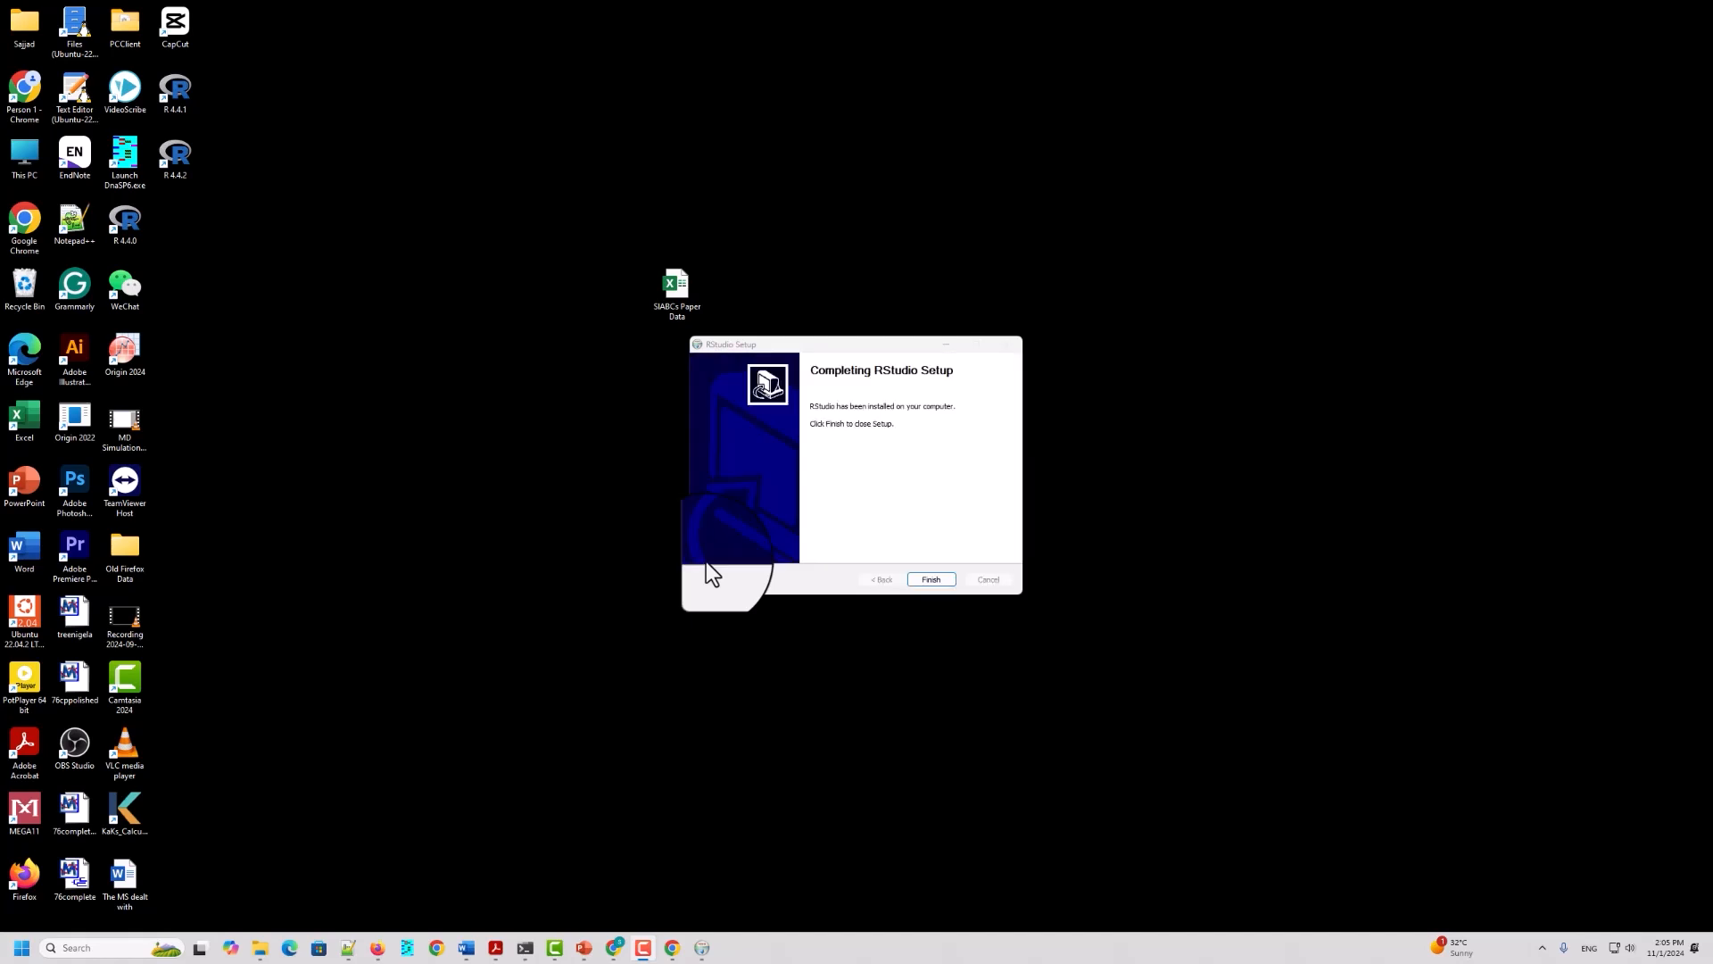
left_click(929, 582)
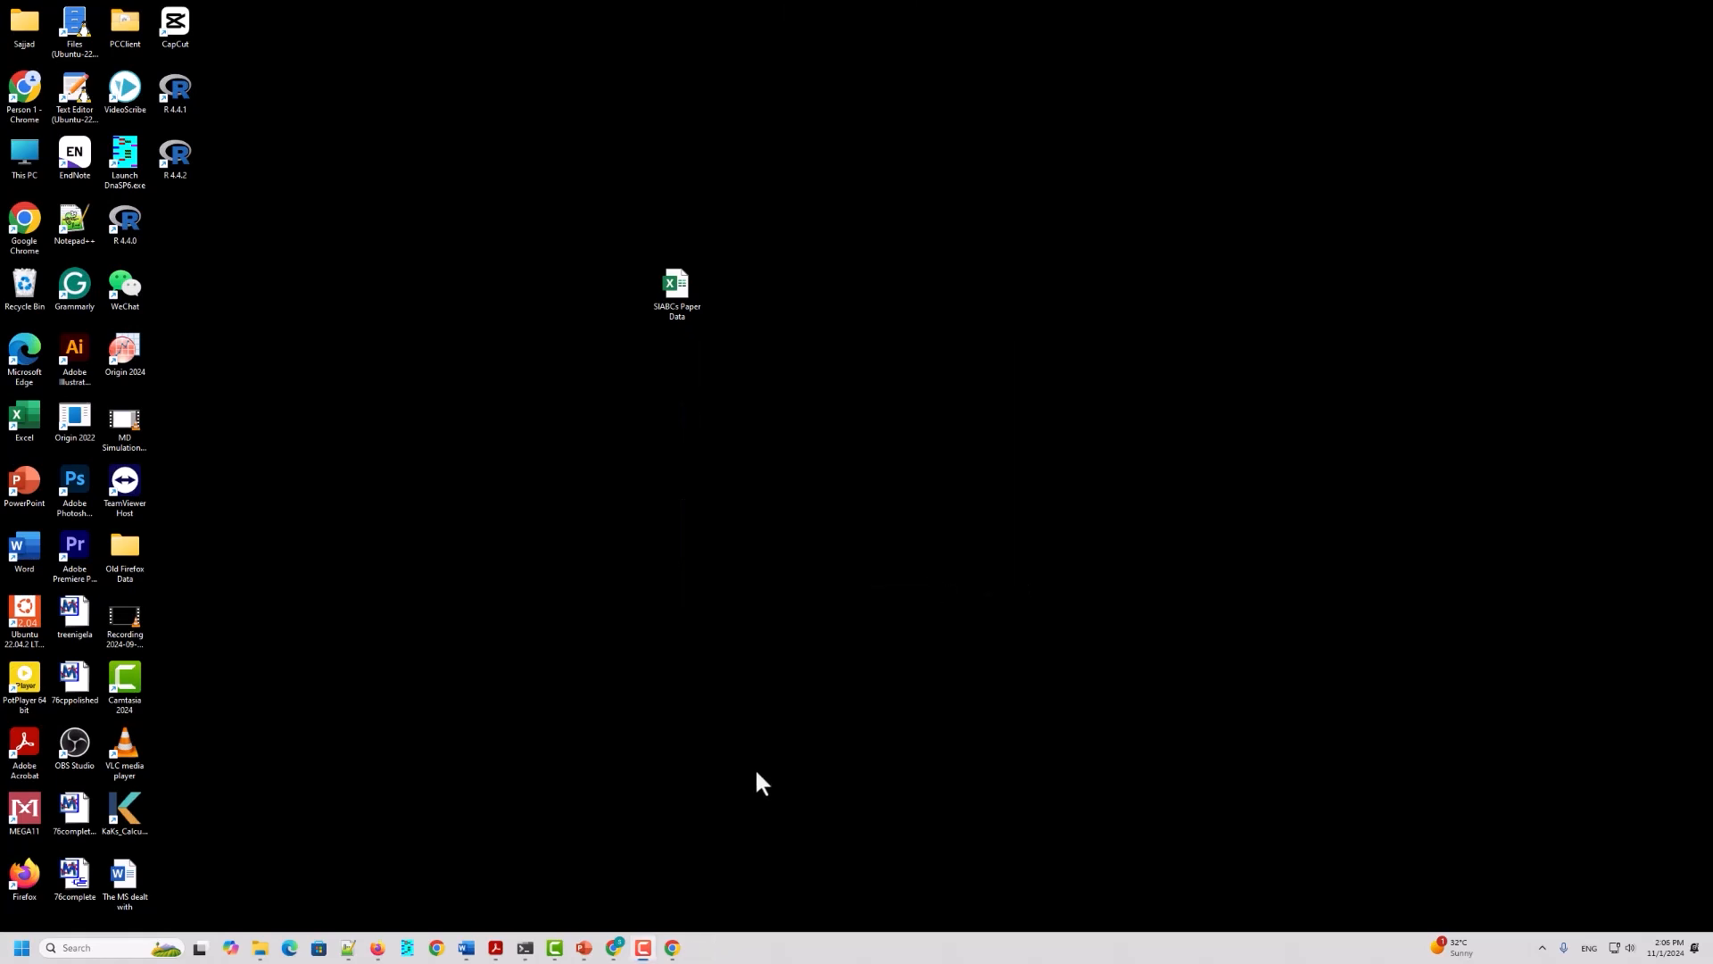
Step: Search the installed Windows apps for RStudio and launch it
left_click(11, 951)
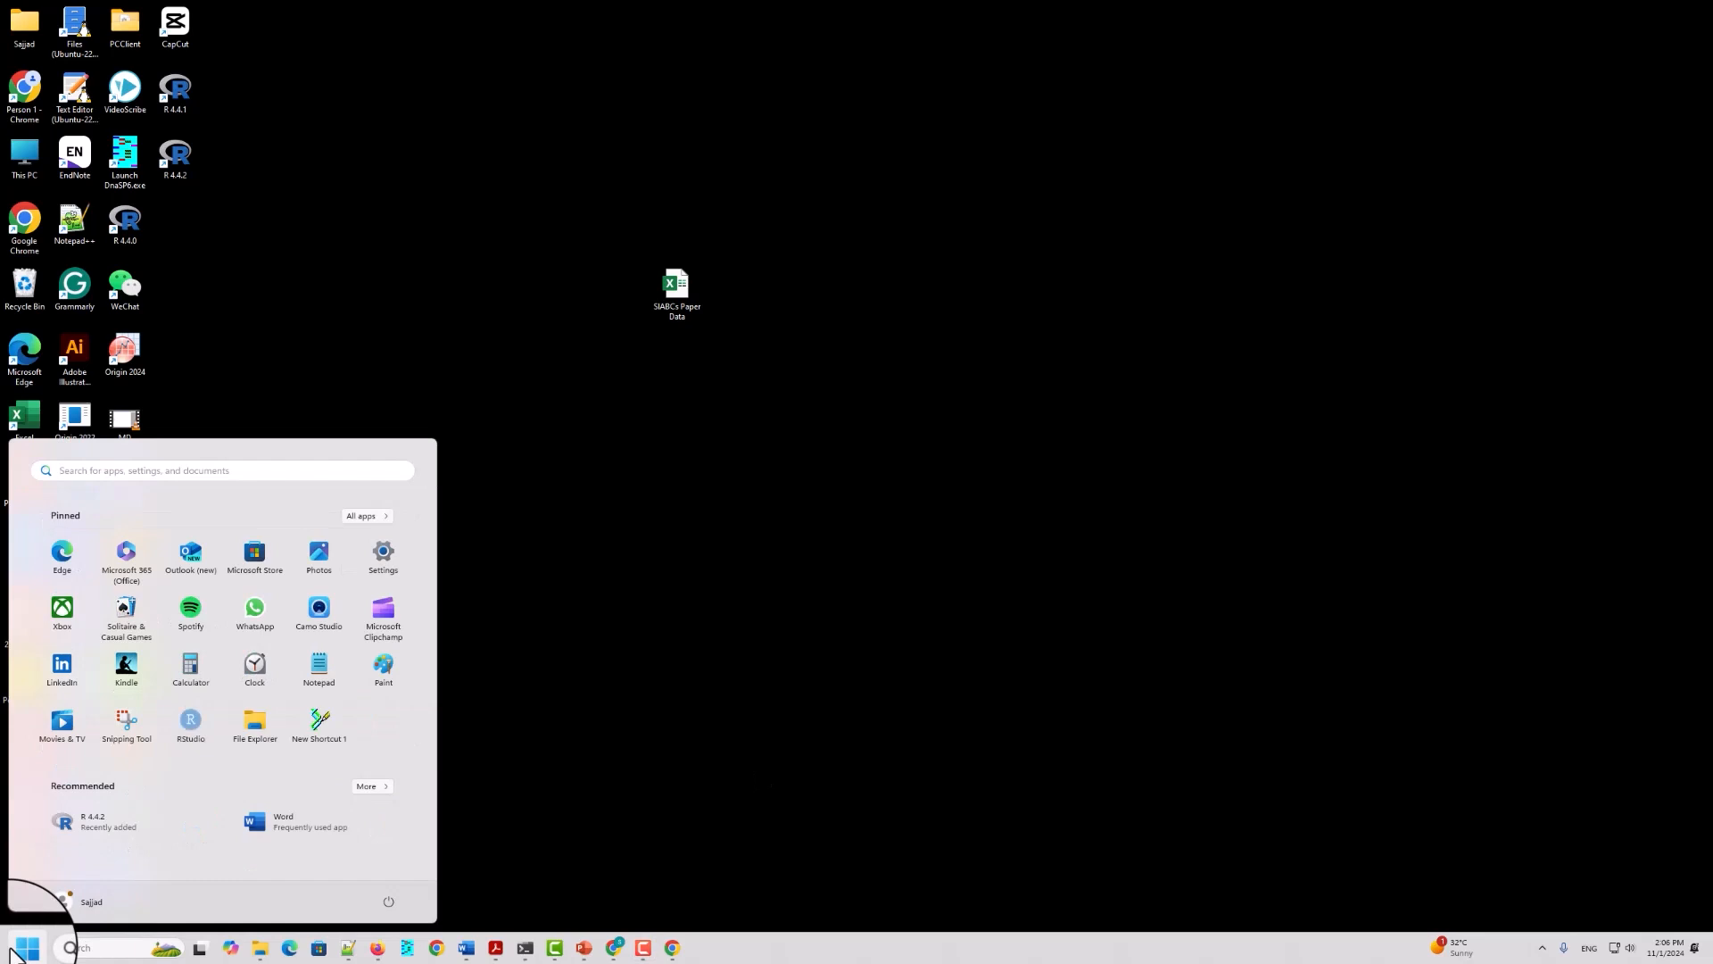
type("rStudio")
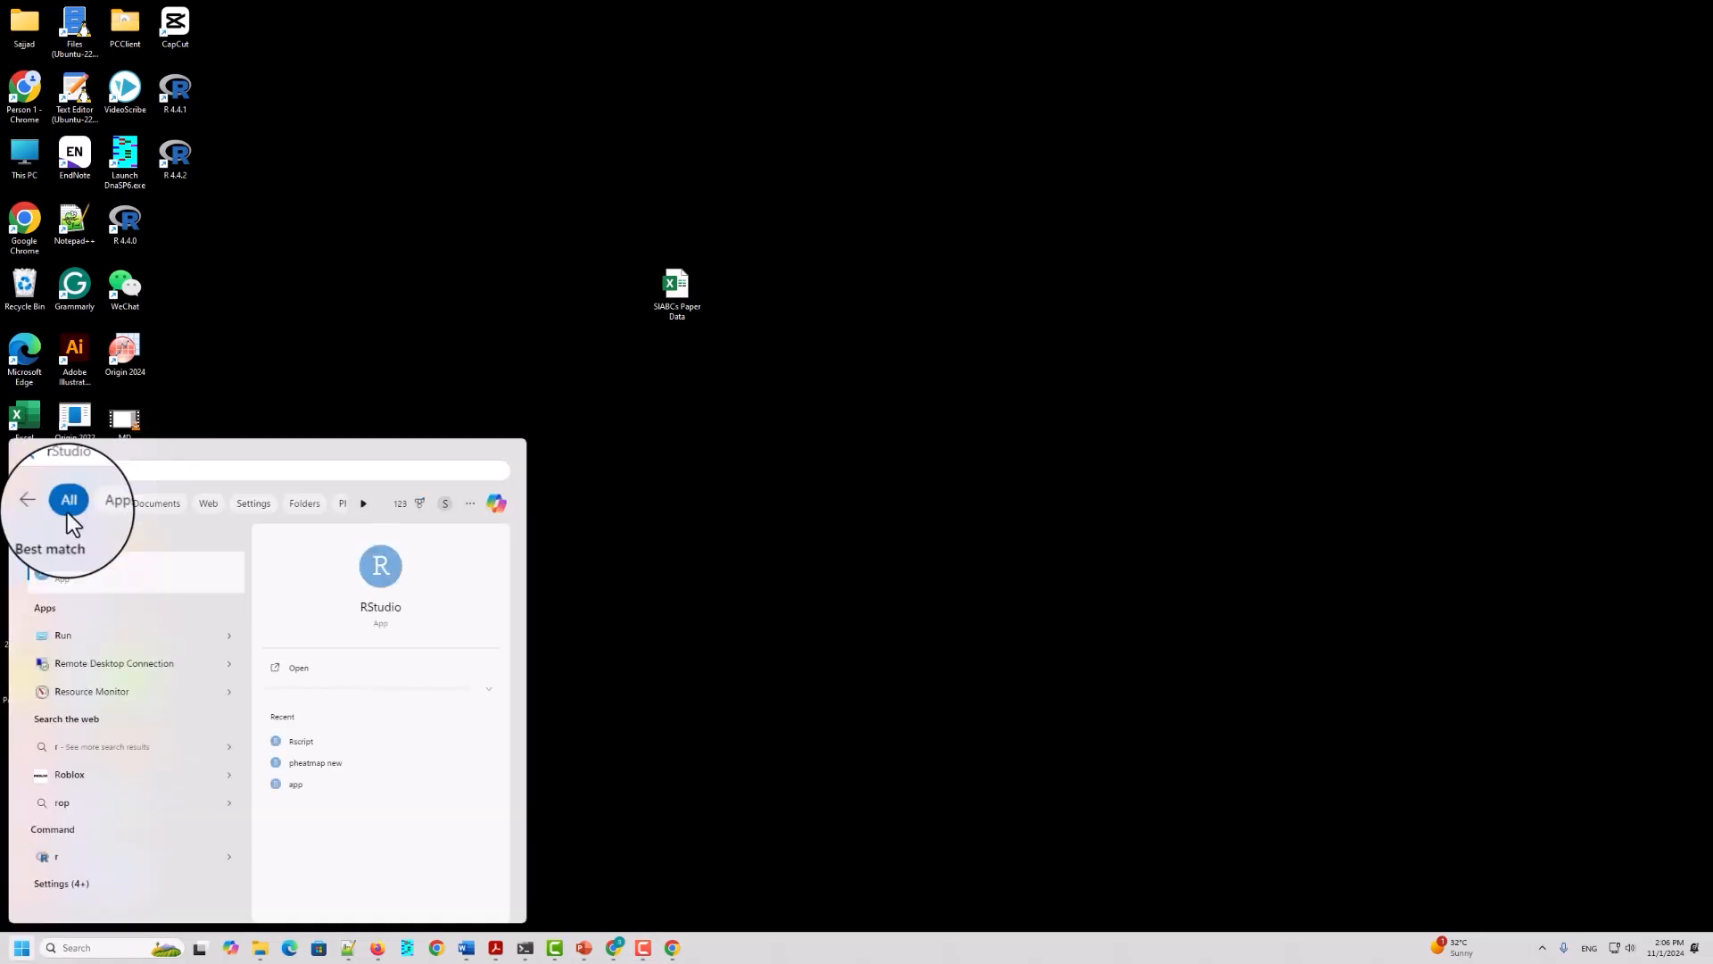
left_click(62, 571)
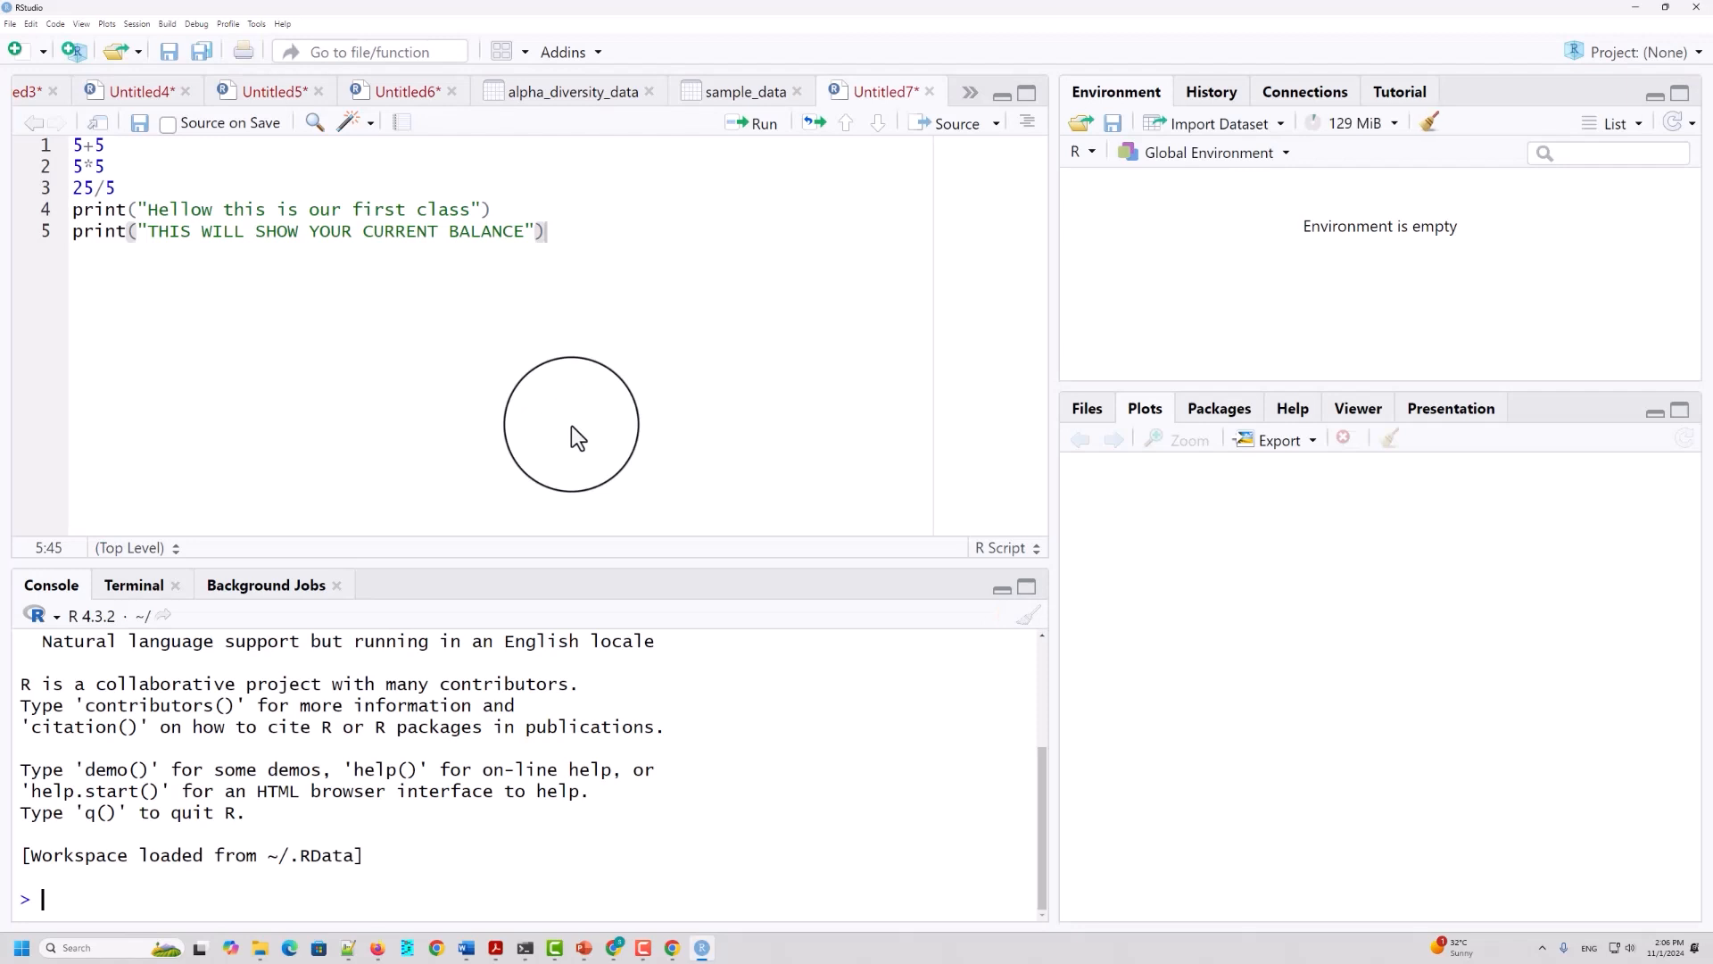
Step: Delete all the code in the open Untitled7 script
key("ctrl+a")
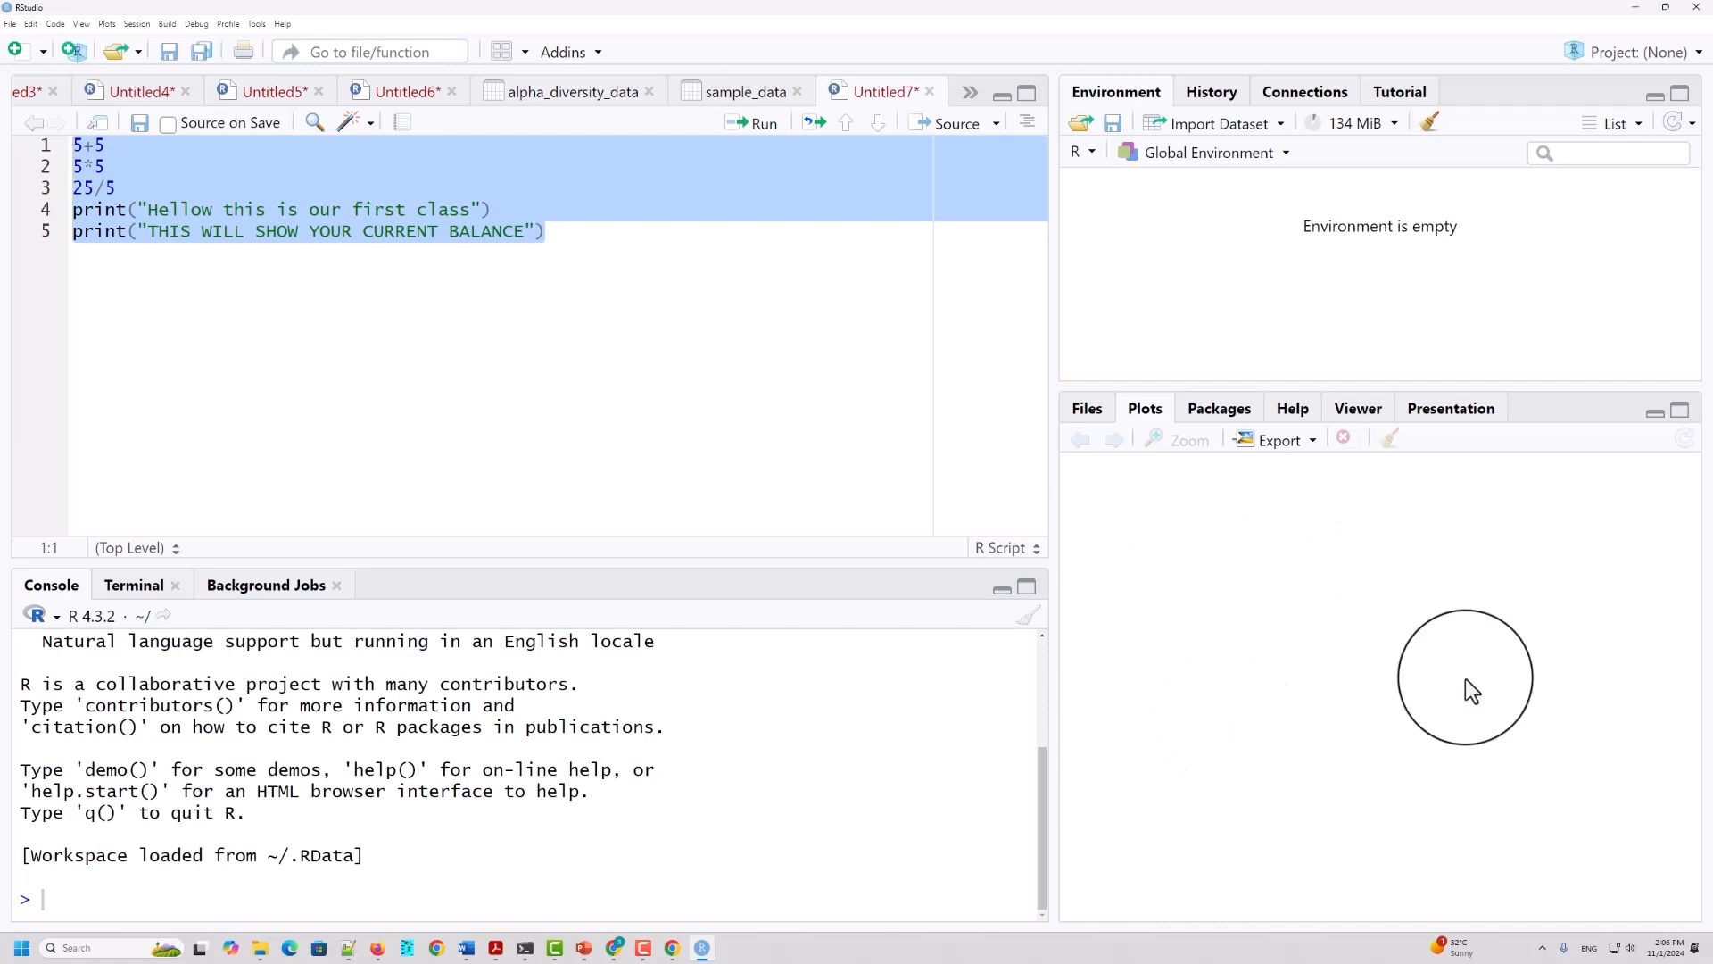
left_click(600, 255)
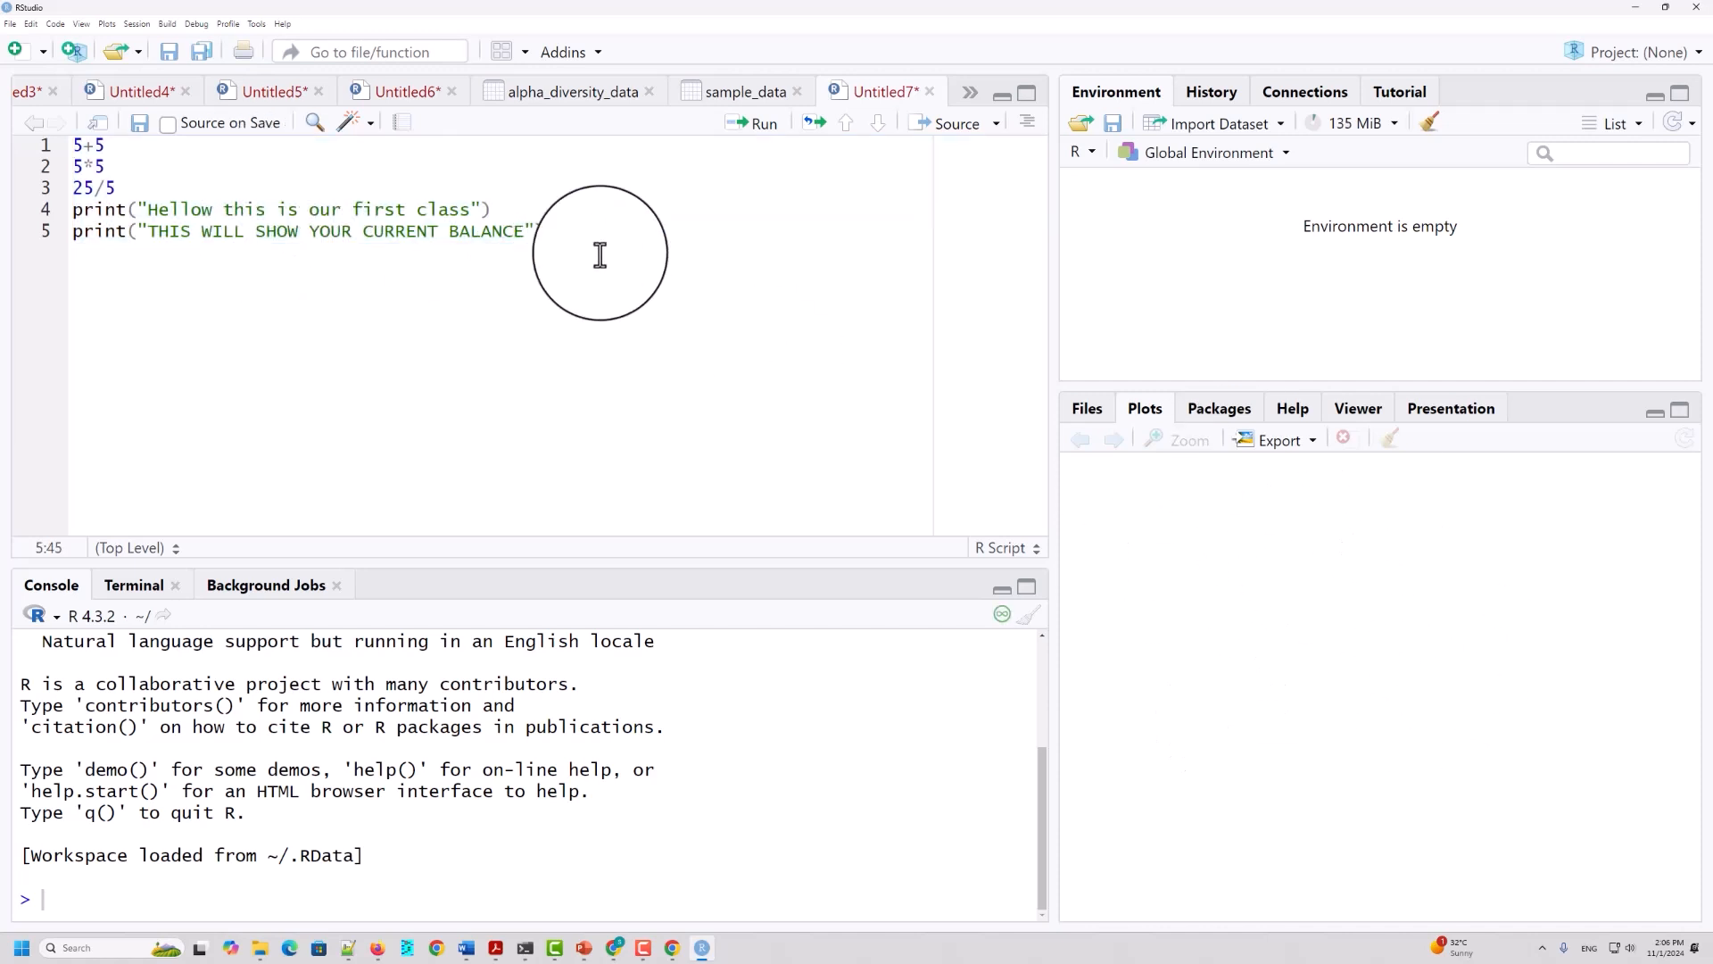
key("ctrl+a")
key("BackSpace")
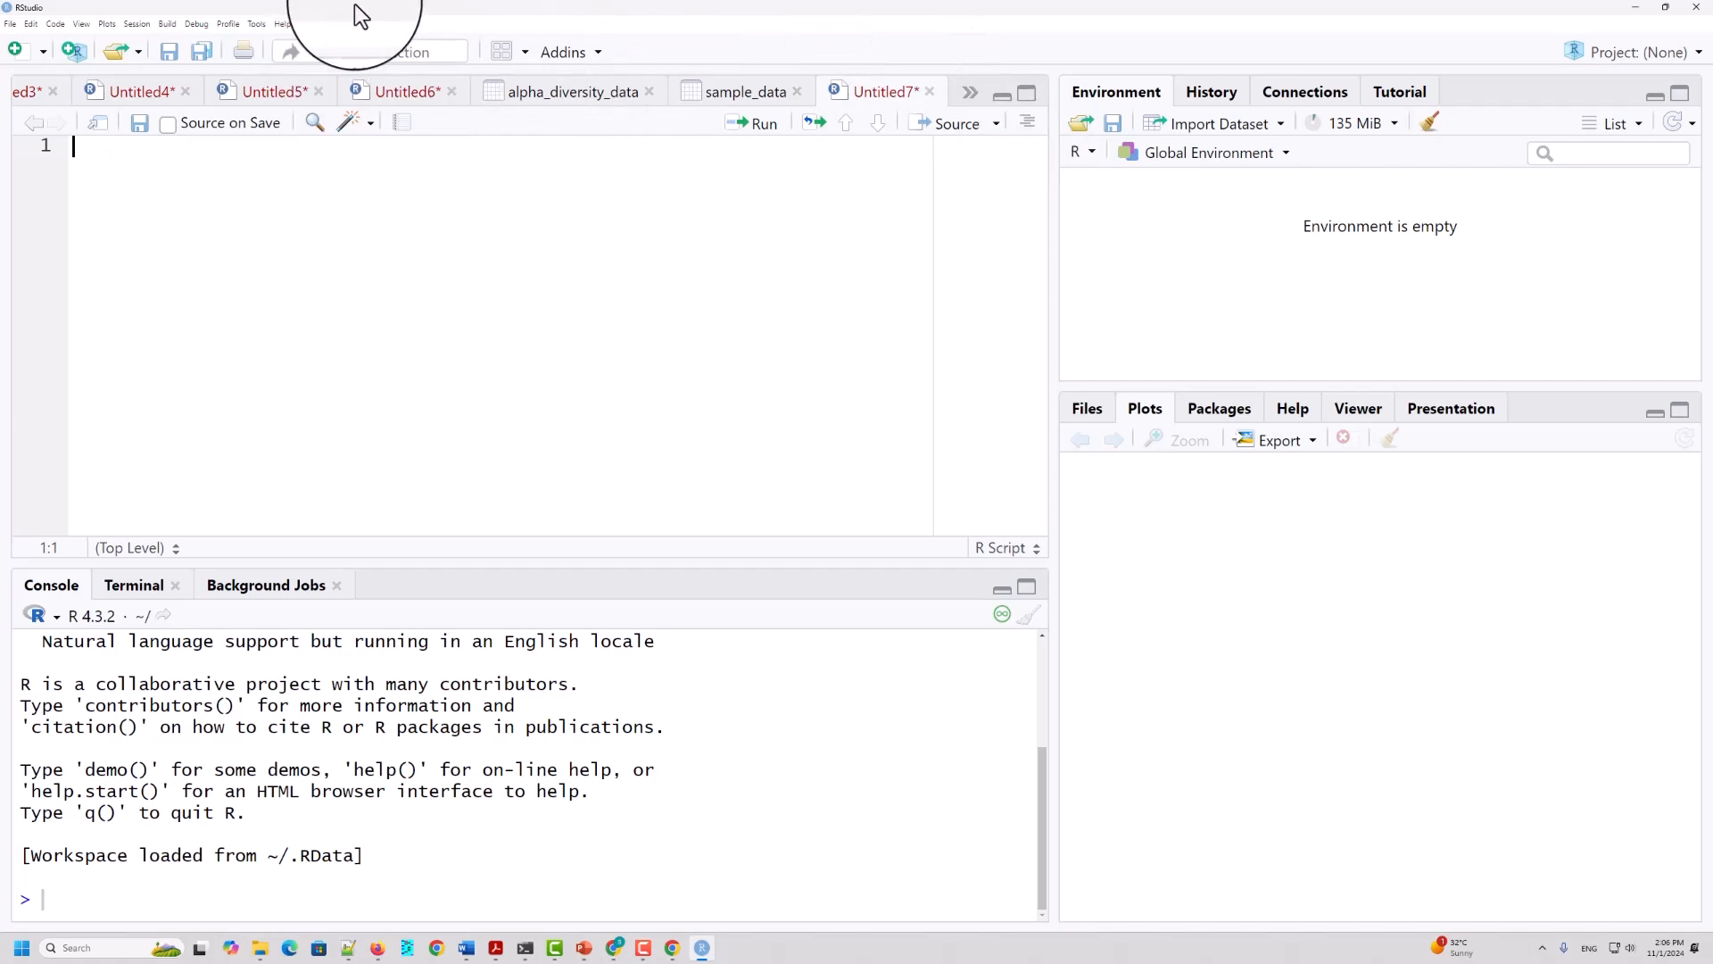
Step: Create a blank R script and close it again
left_click(10, 27)
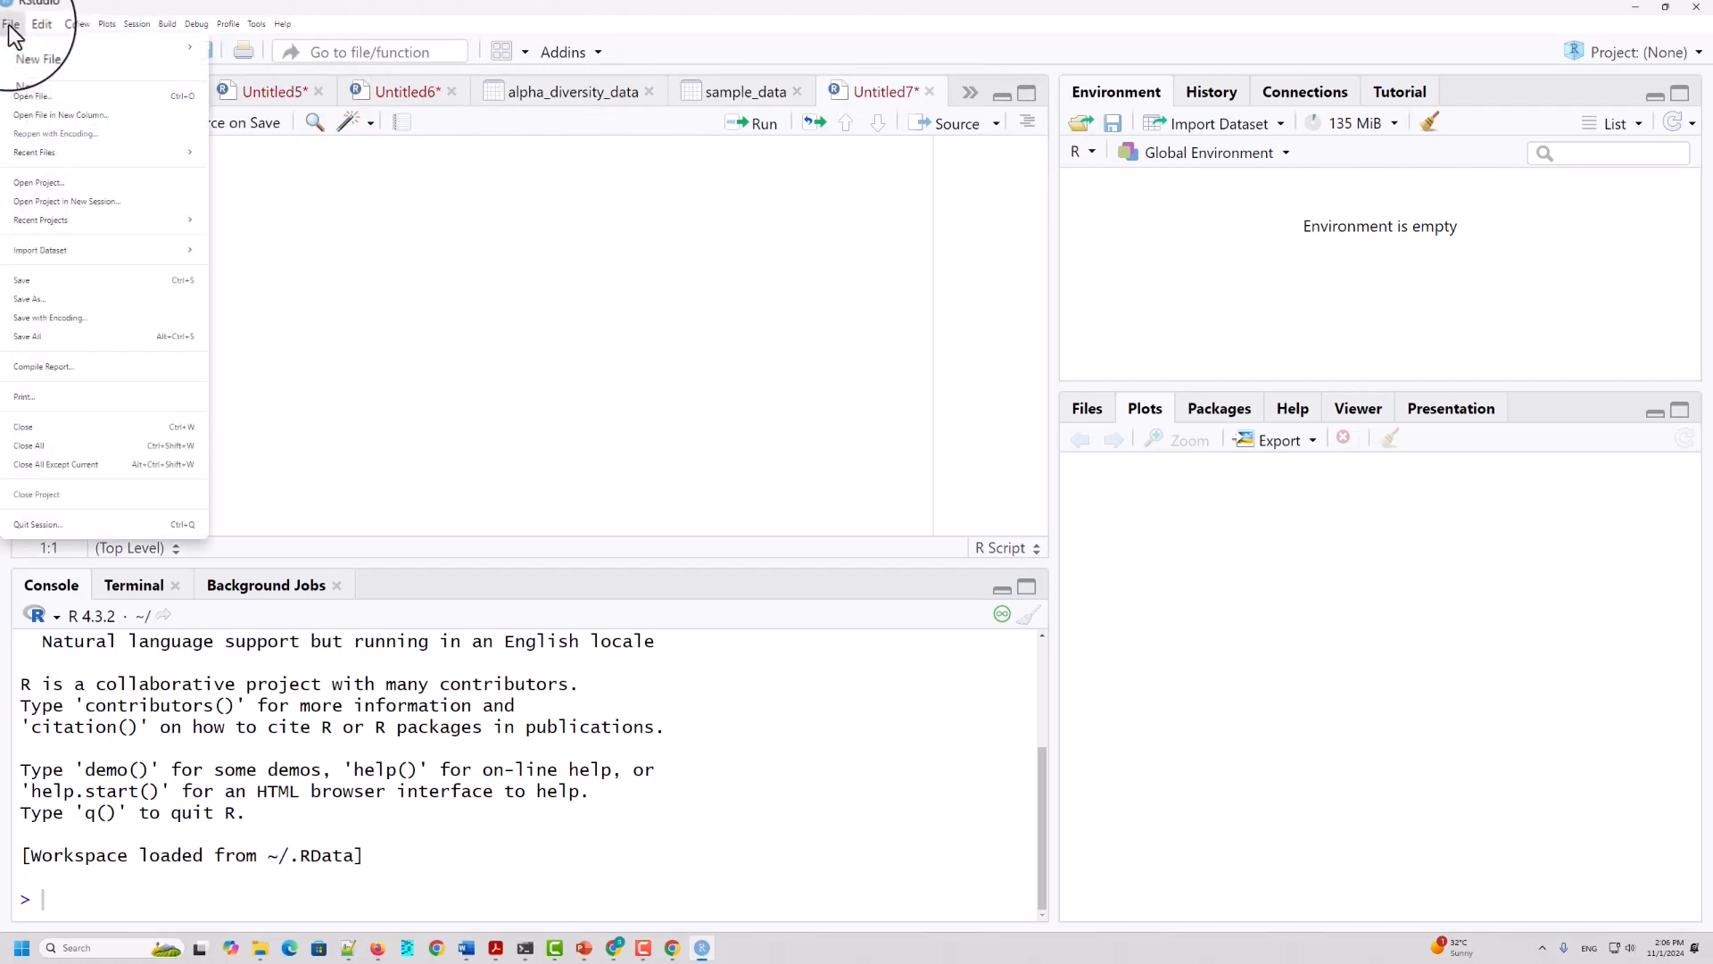
left_click(614, 437)
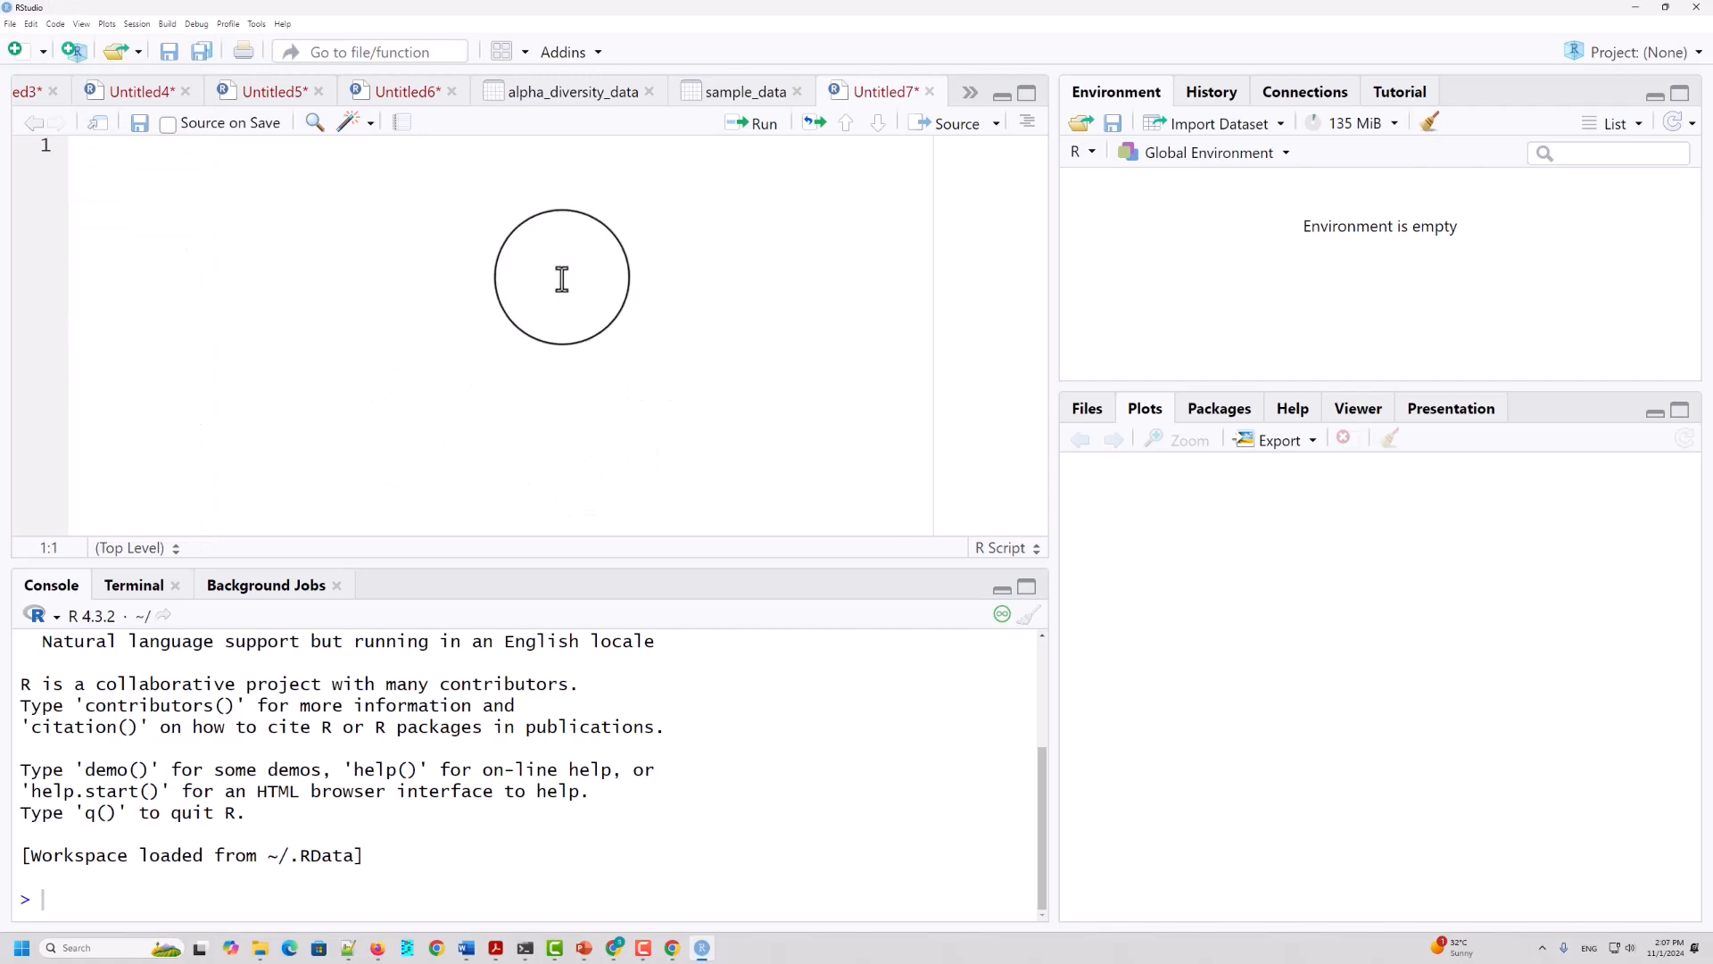
left_click(11, 19)
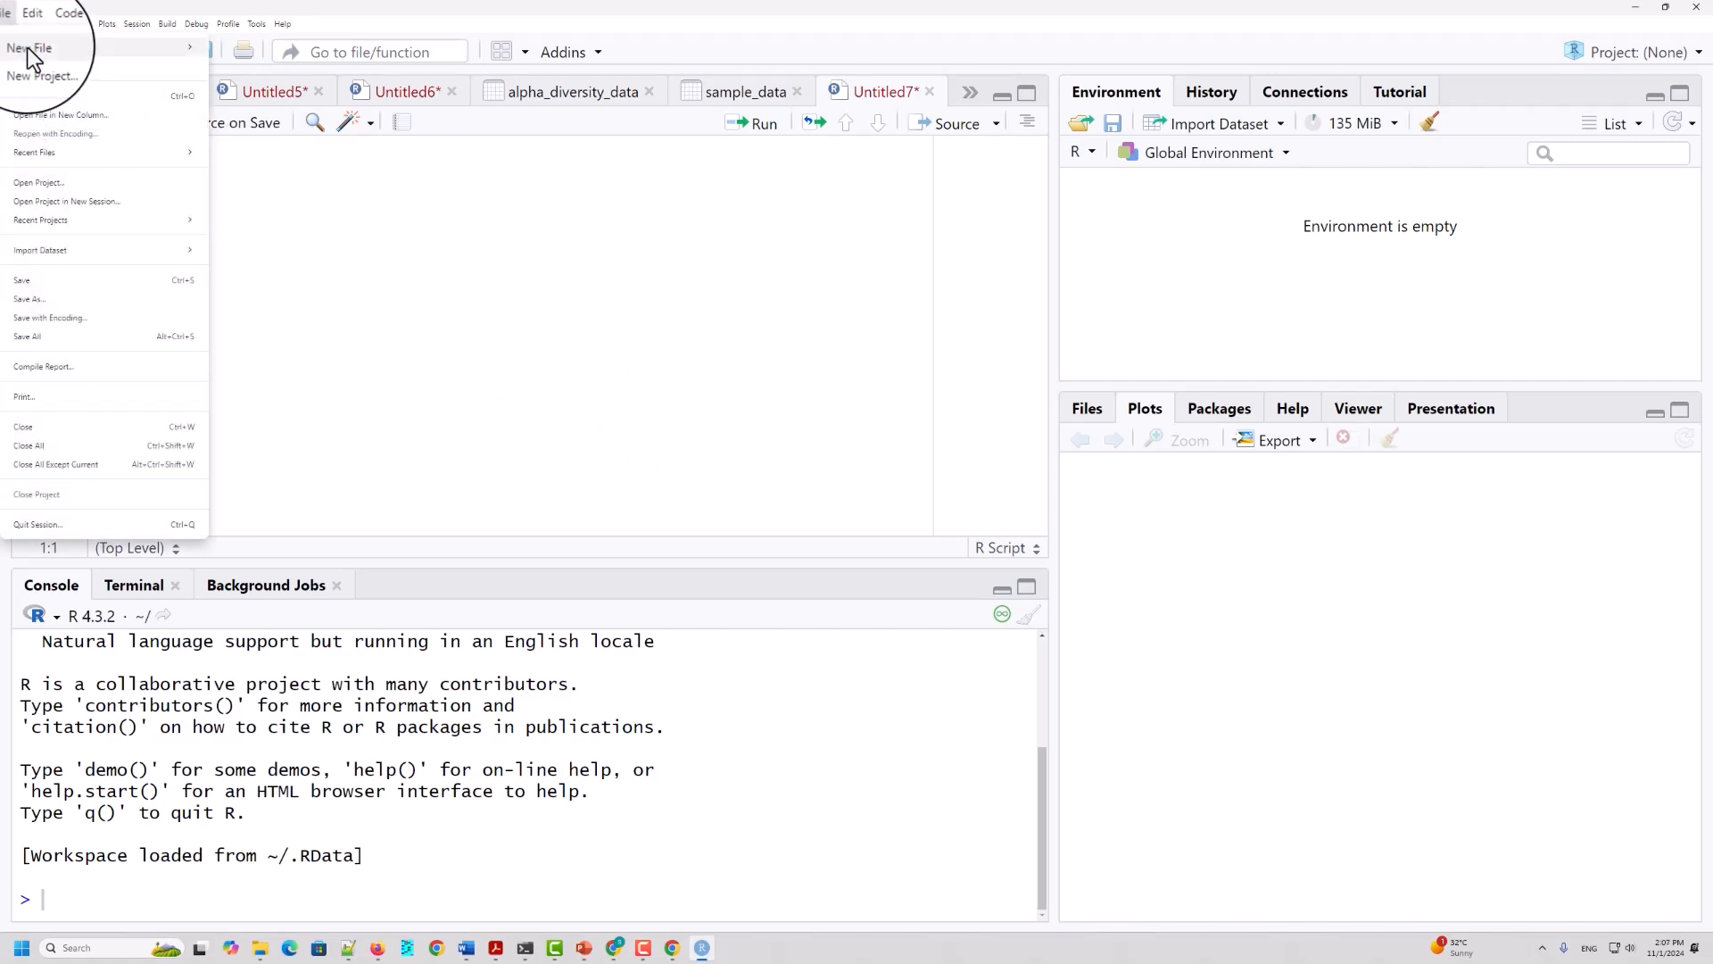
mouse_move(27, 52)
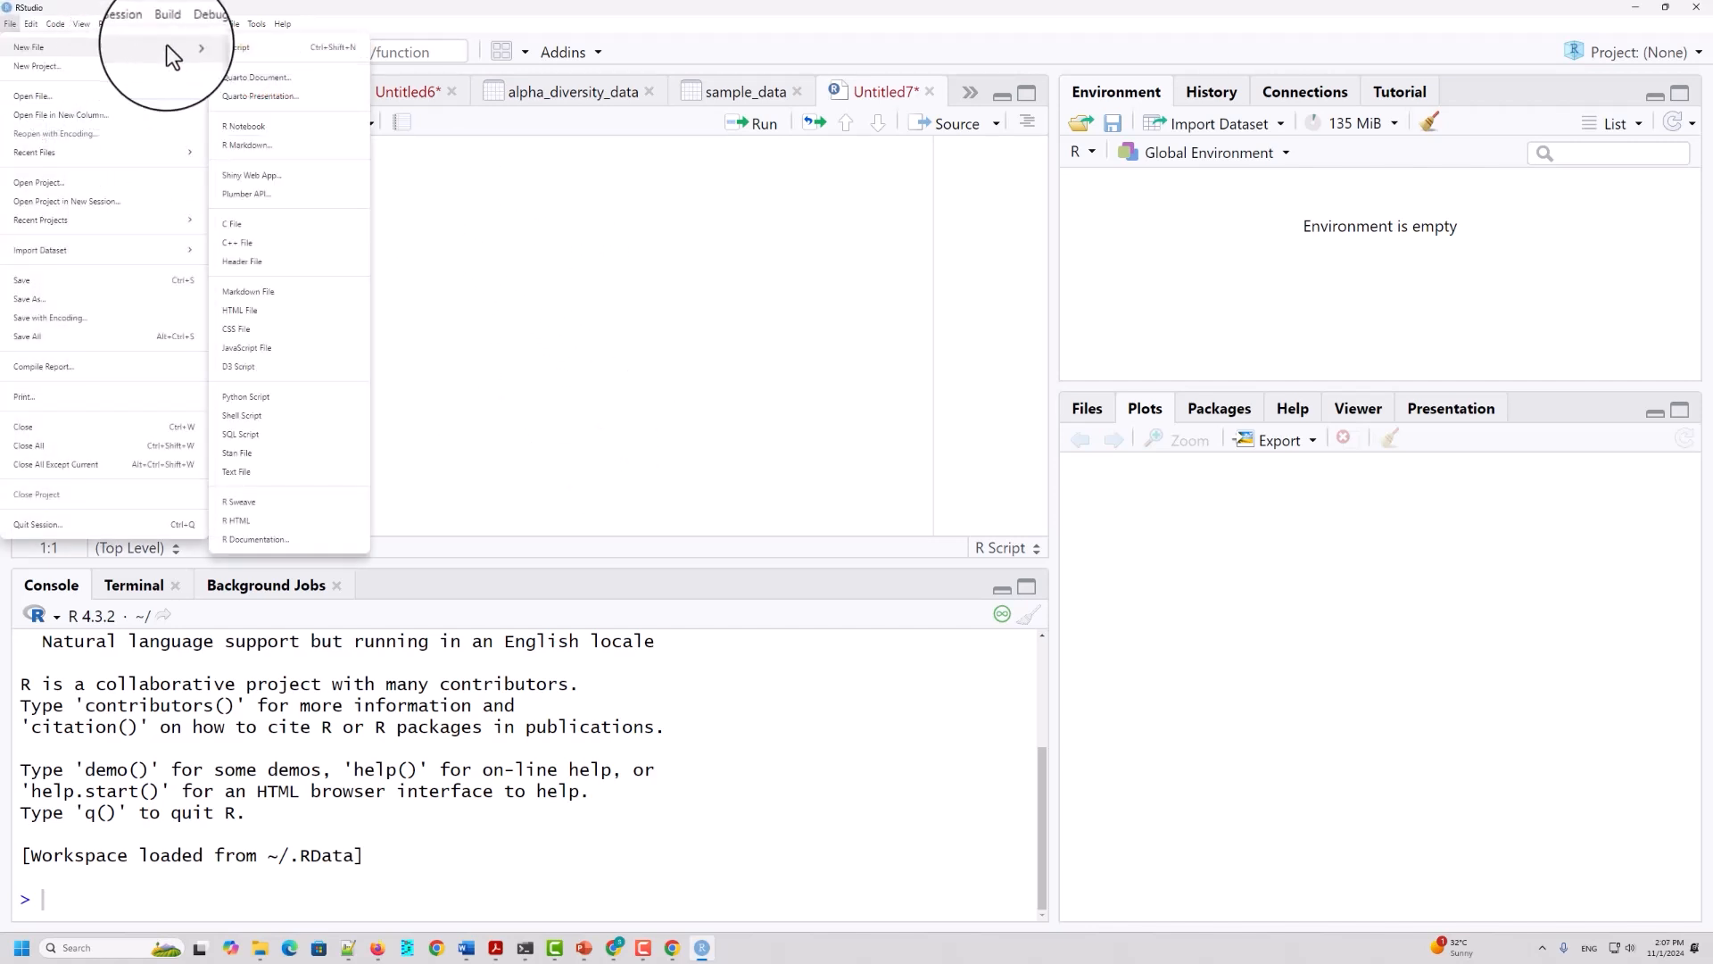
left_click(258, 50)
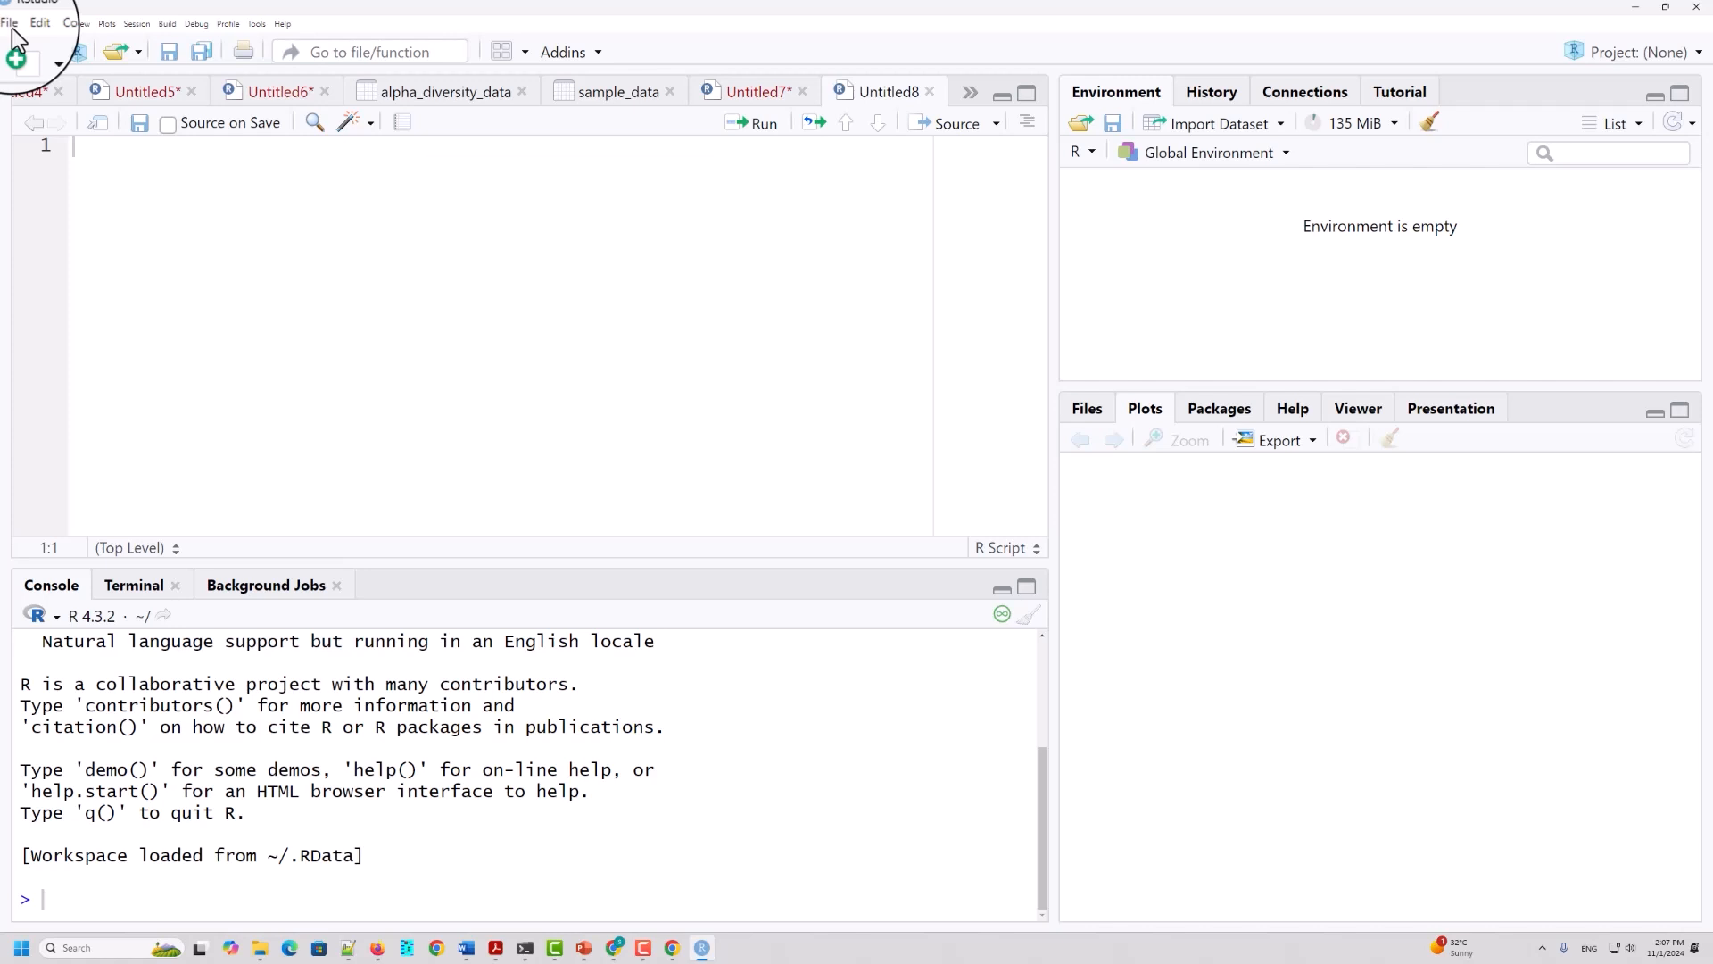
left_click(930, 92)
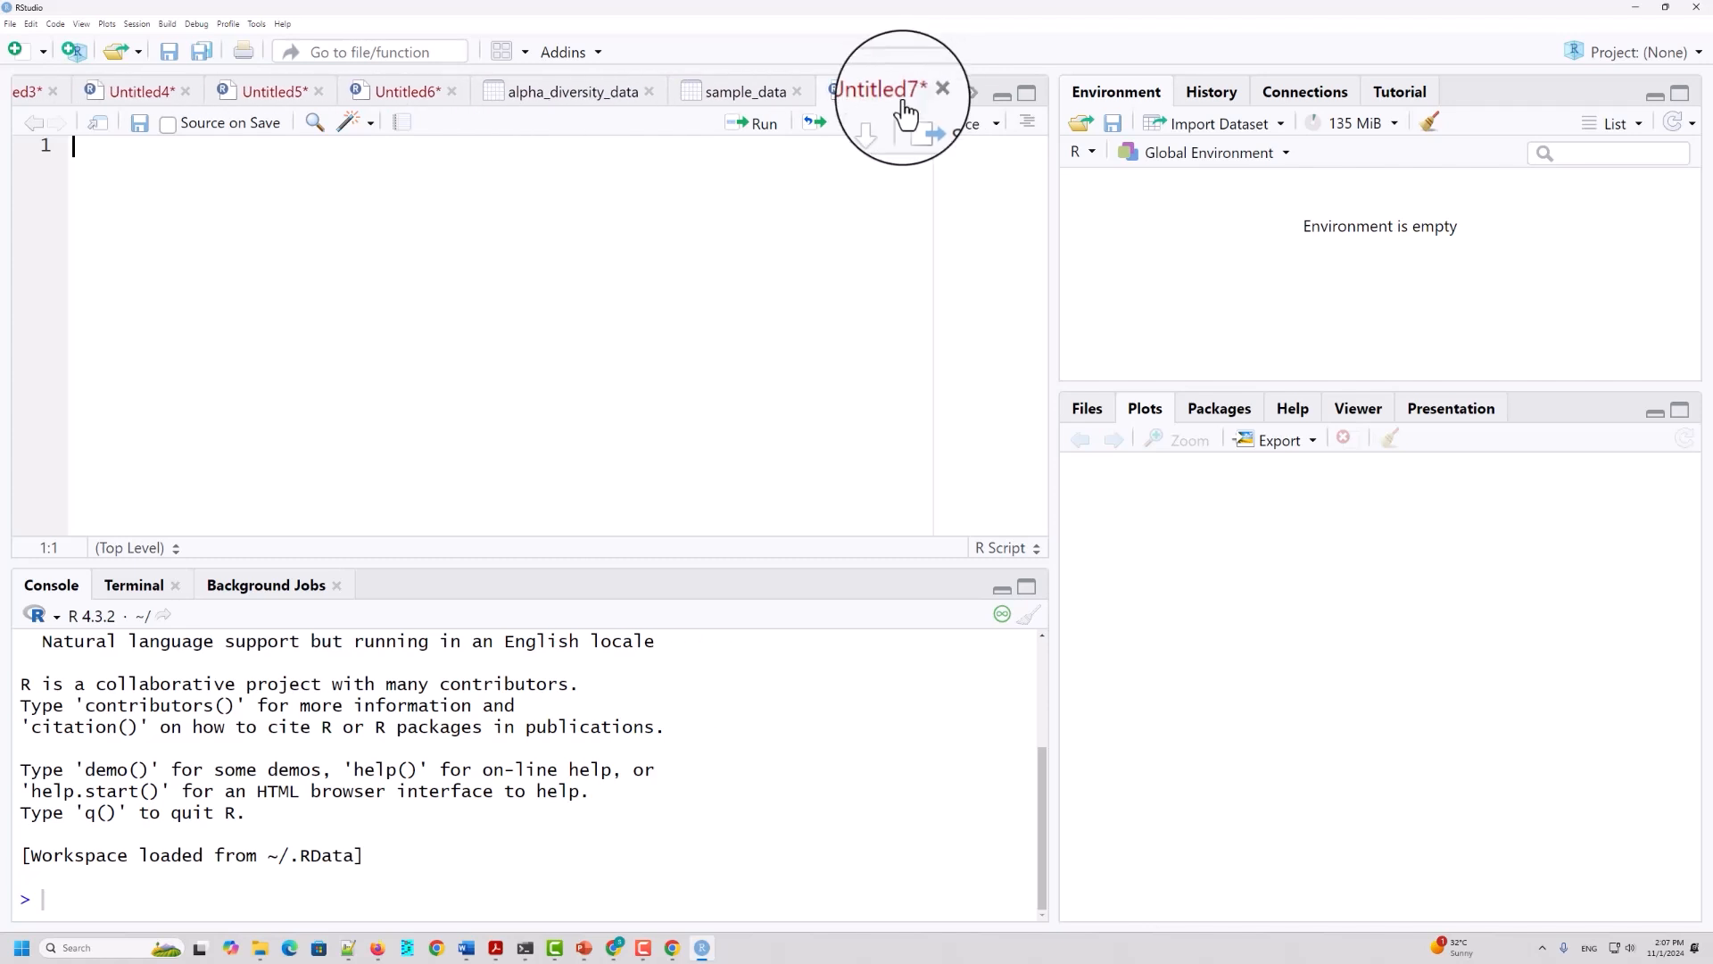
Step: Create a new blank R script beside Untitled7
left_click(16, 51)
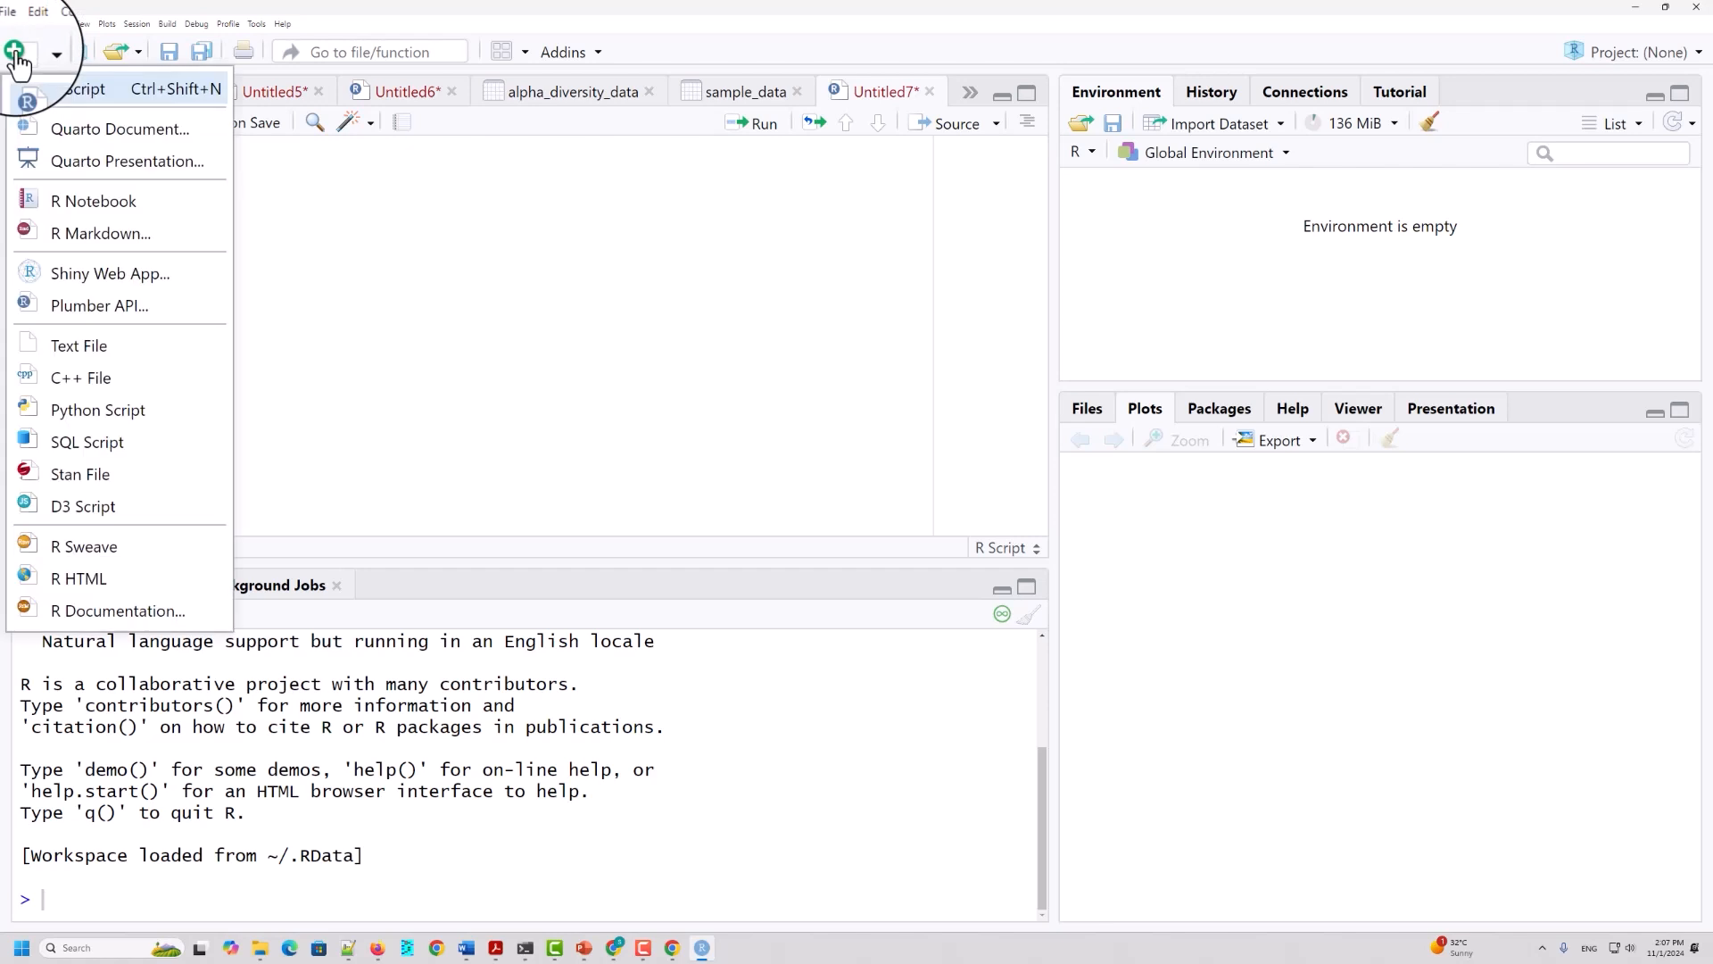
left_click(103, 92)
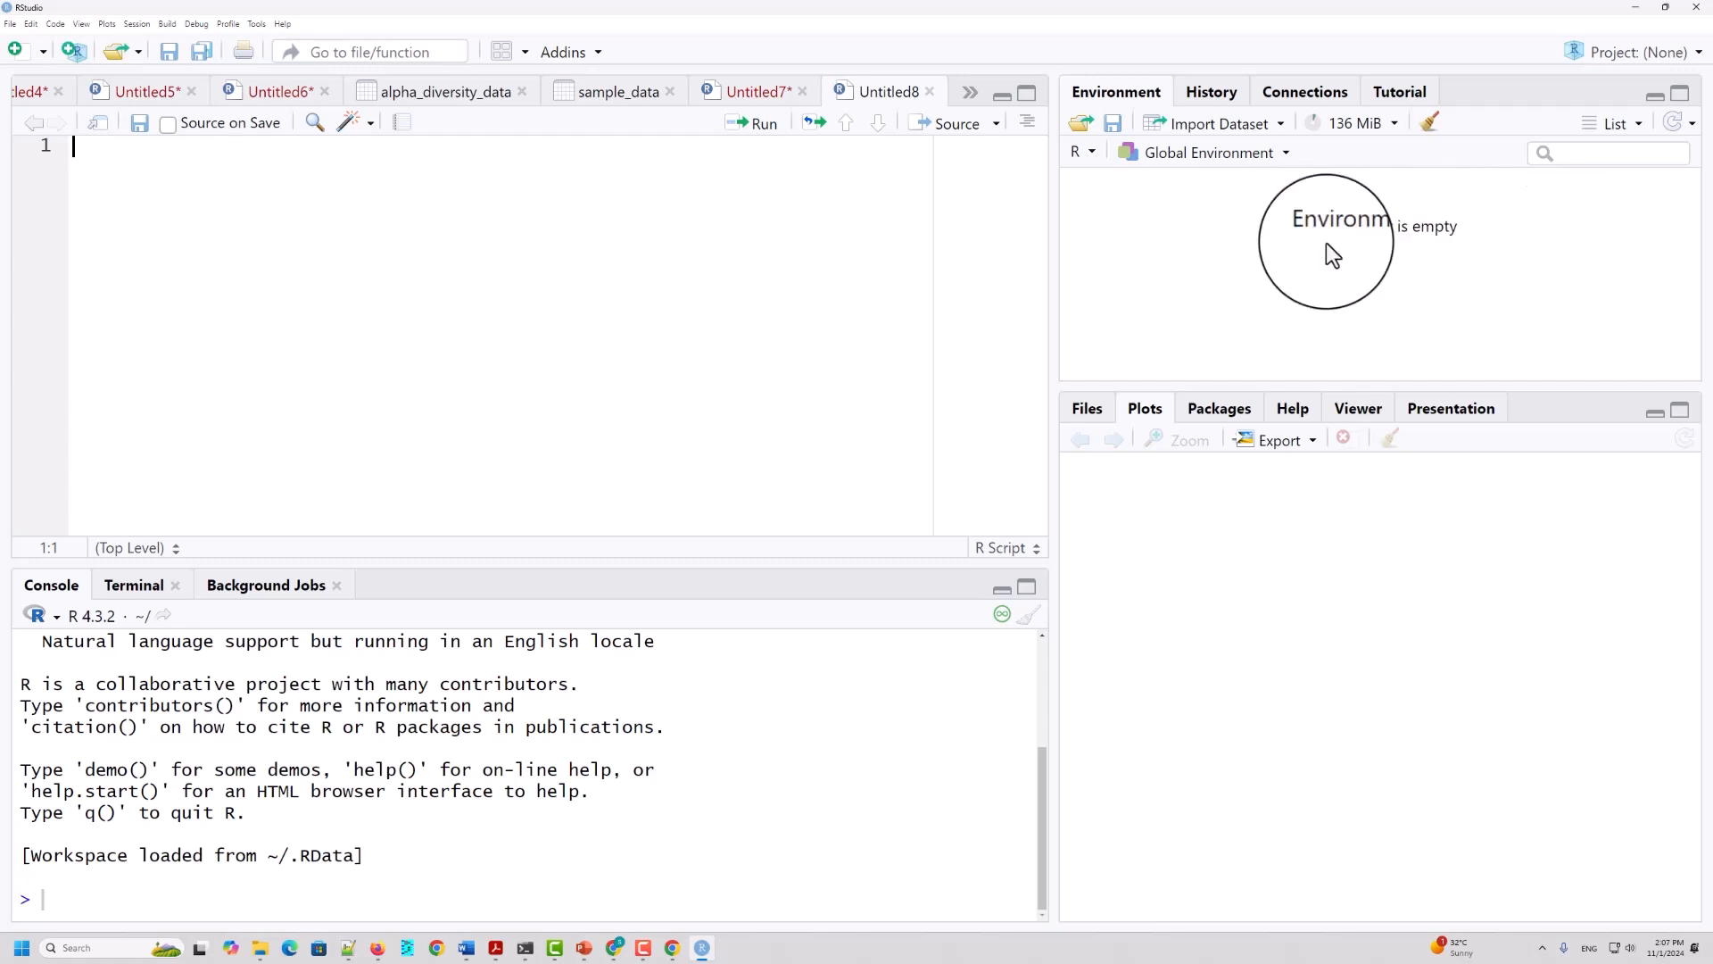
Step: Display the home directory's files in RStudio and look through the listed files and folders
left_click(1089, 408)
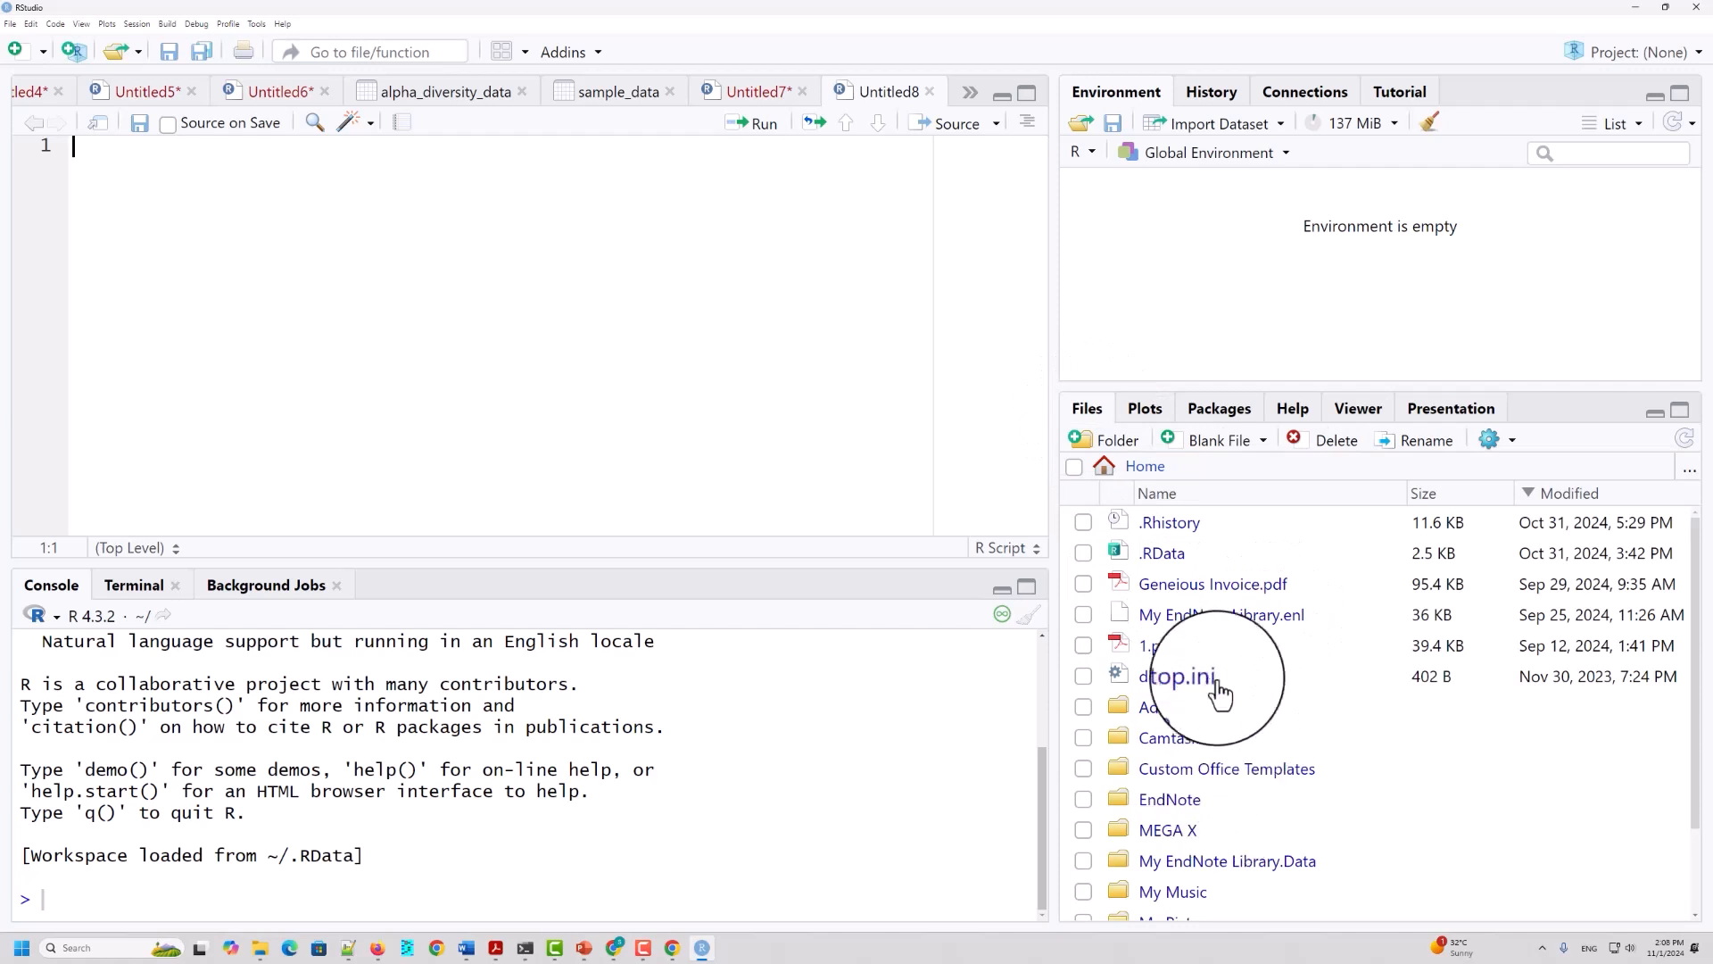
scroll(1219, 687, "down", 2)
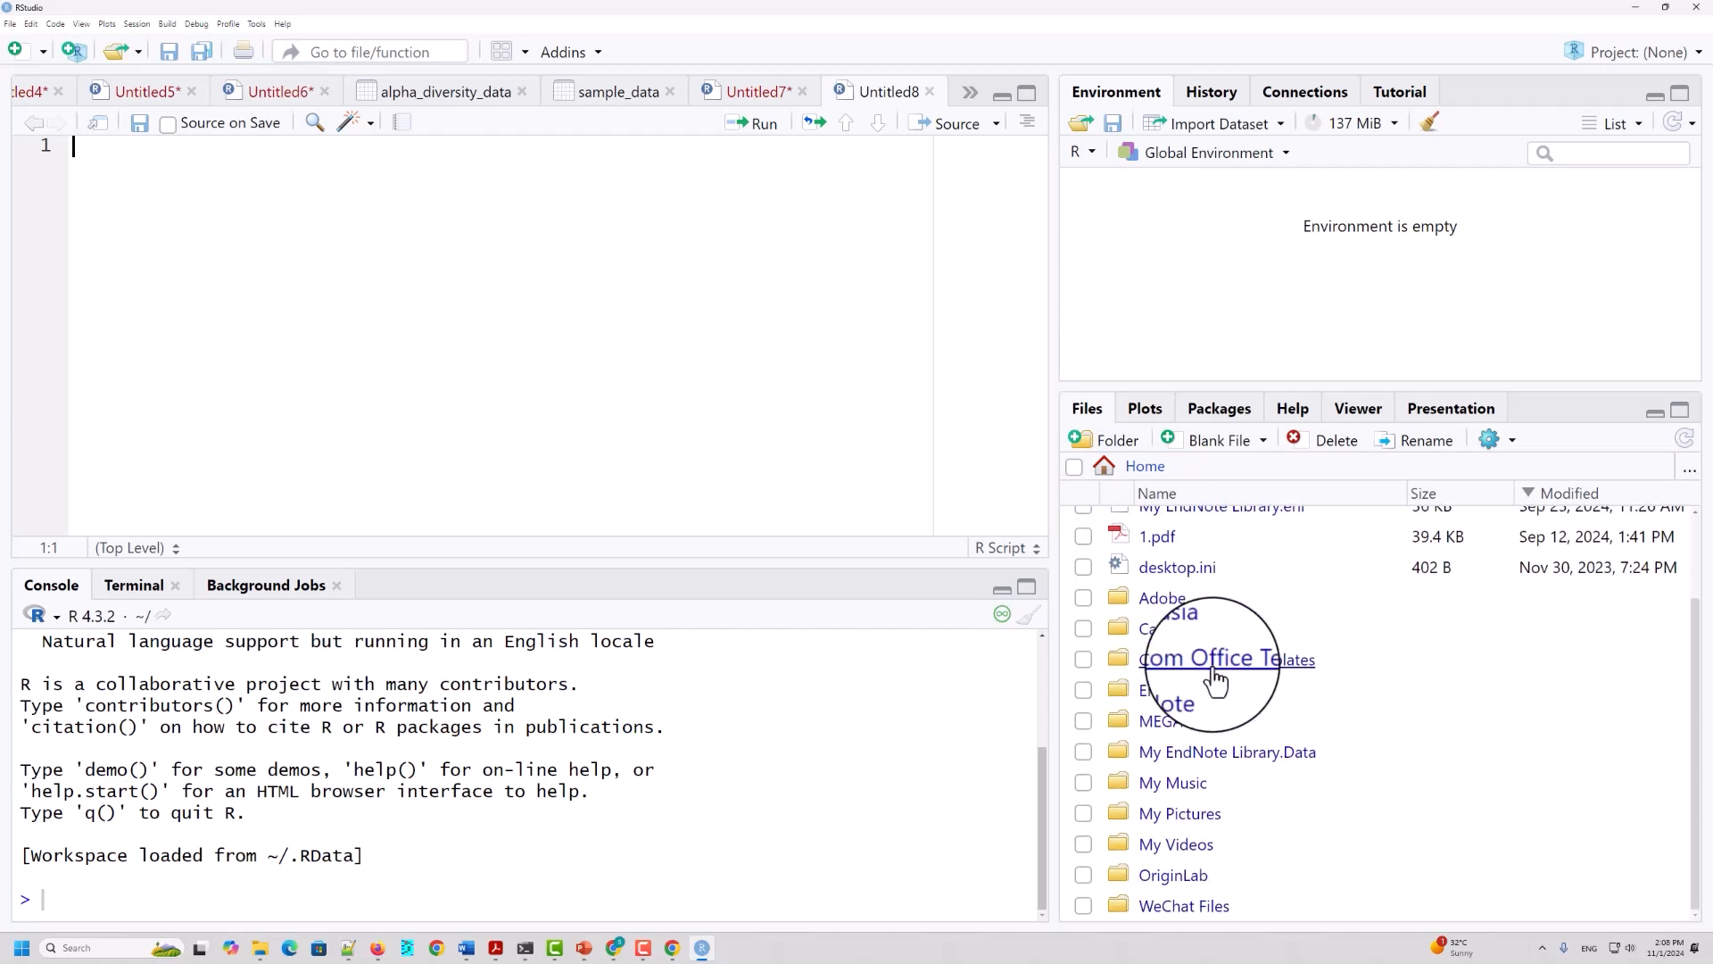
scroll(1216, 680, "up", 2)
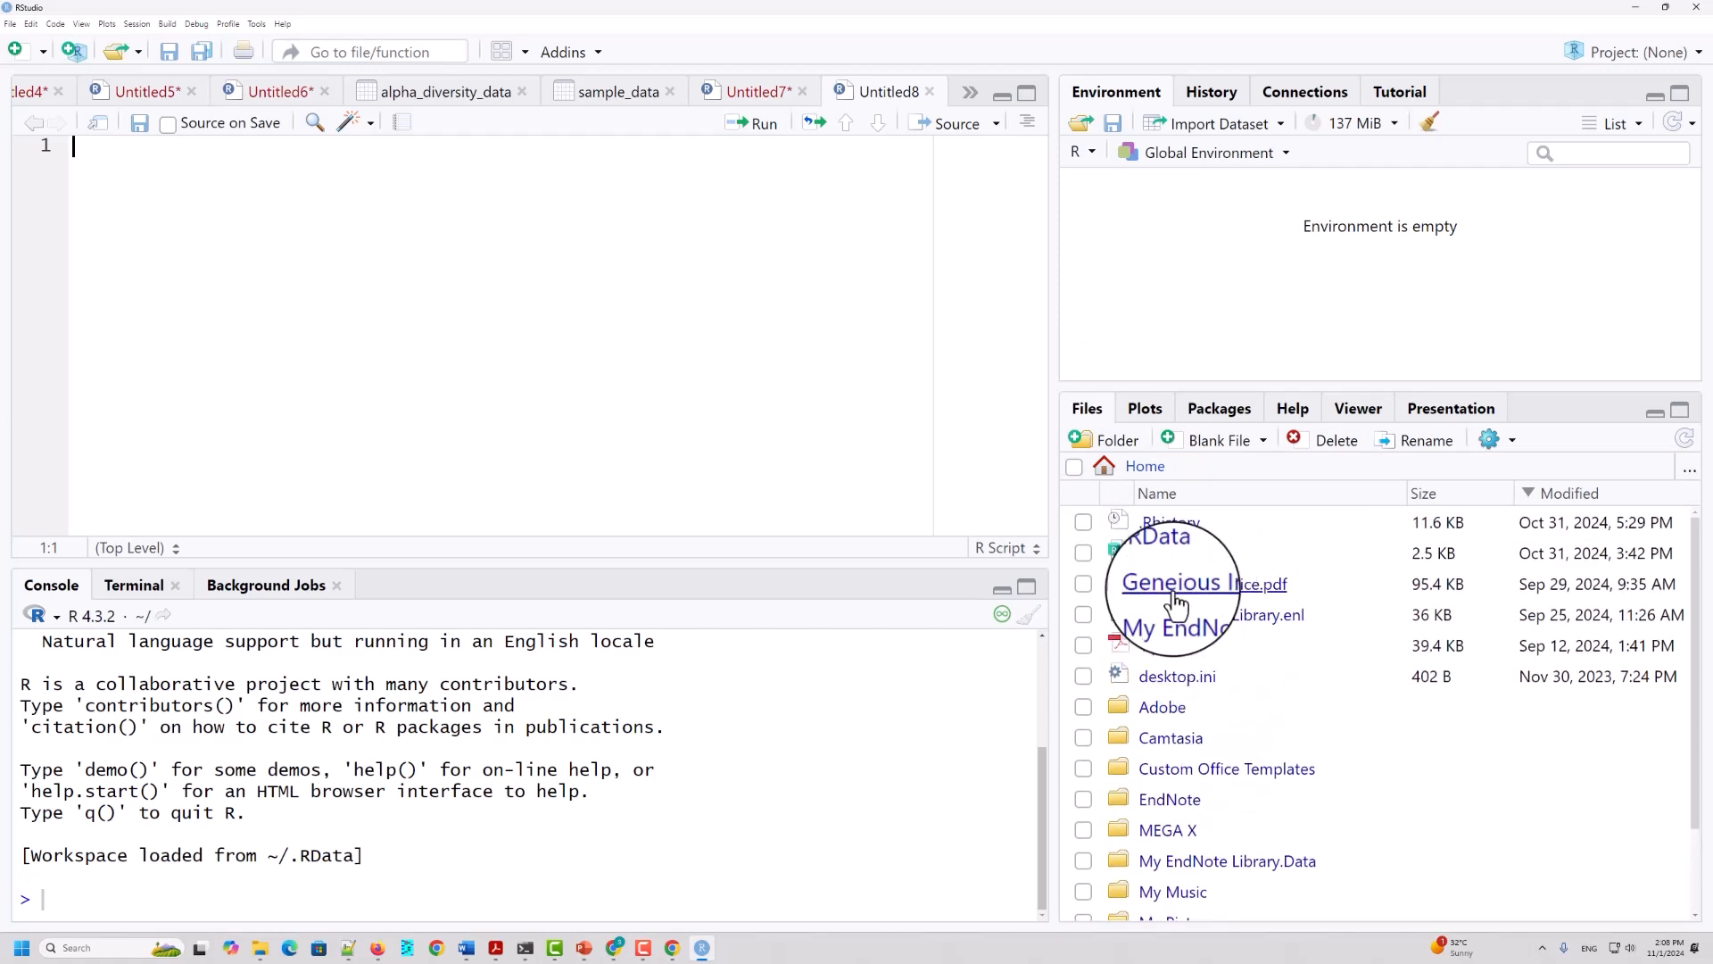
scroll(1235, 687, "down", 2)
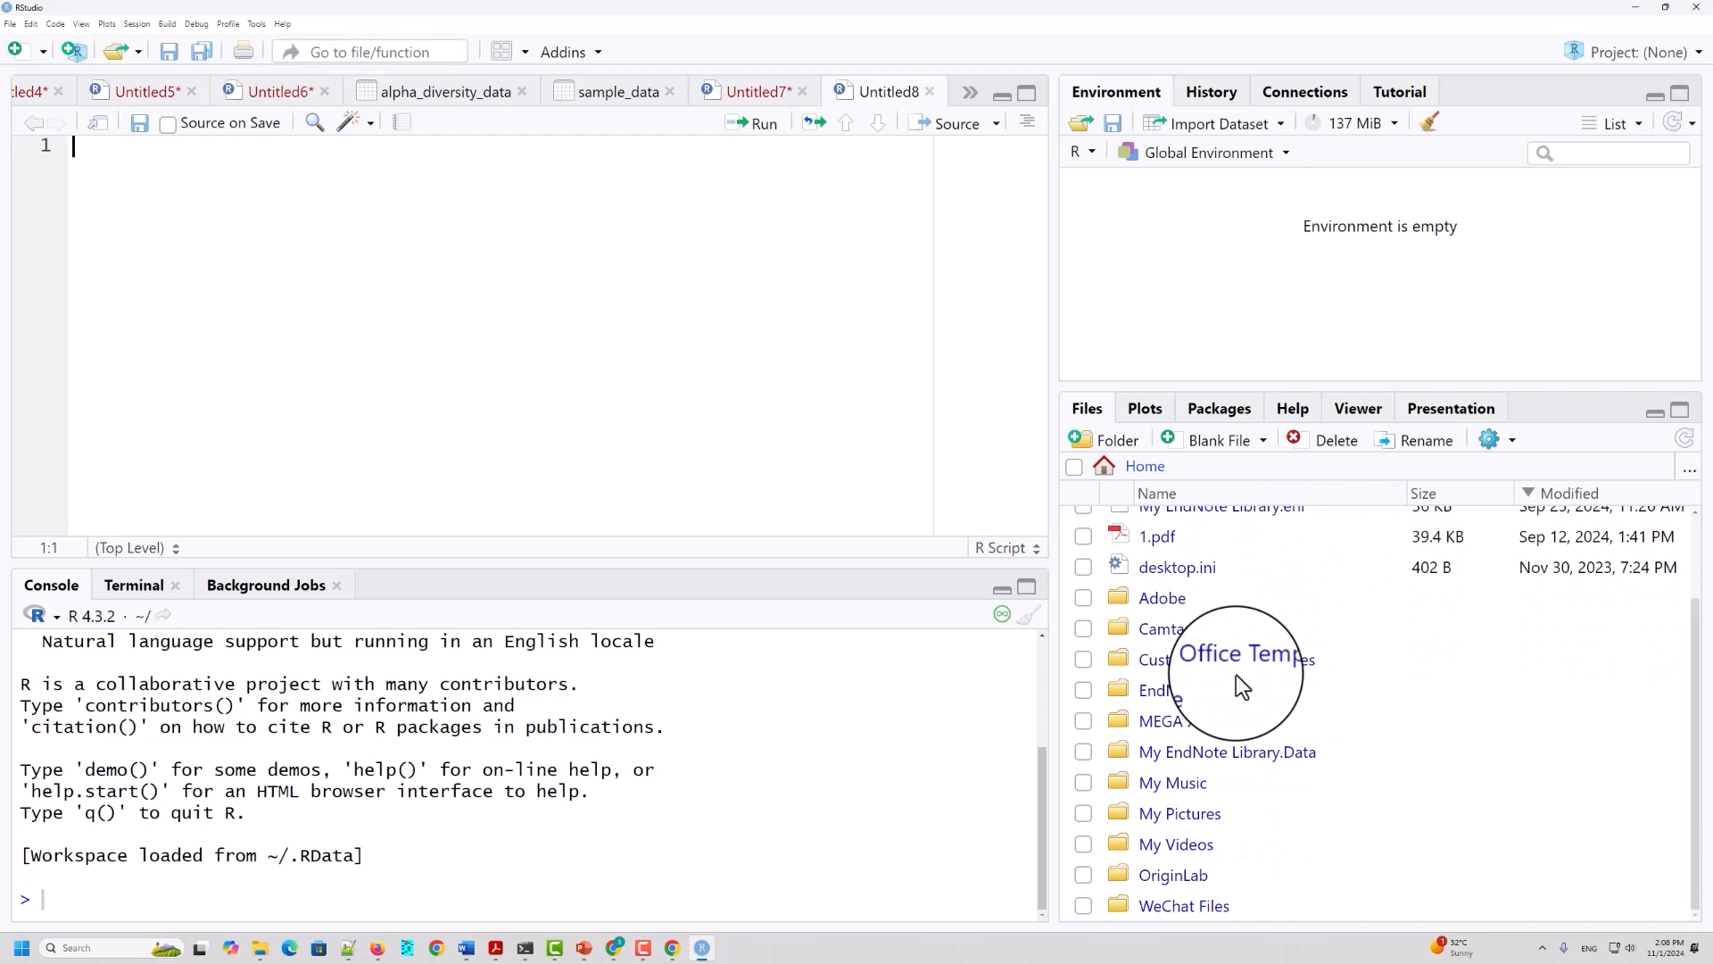
scroll(1262, 635, "up", 2)
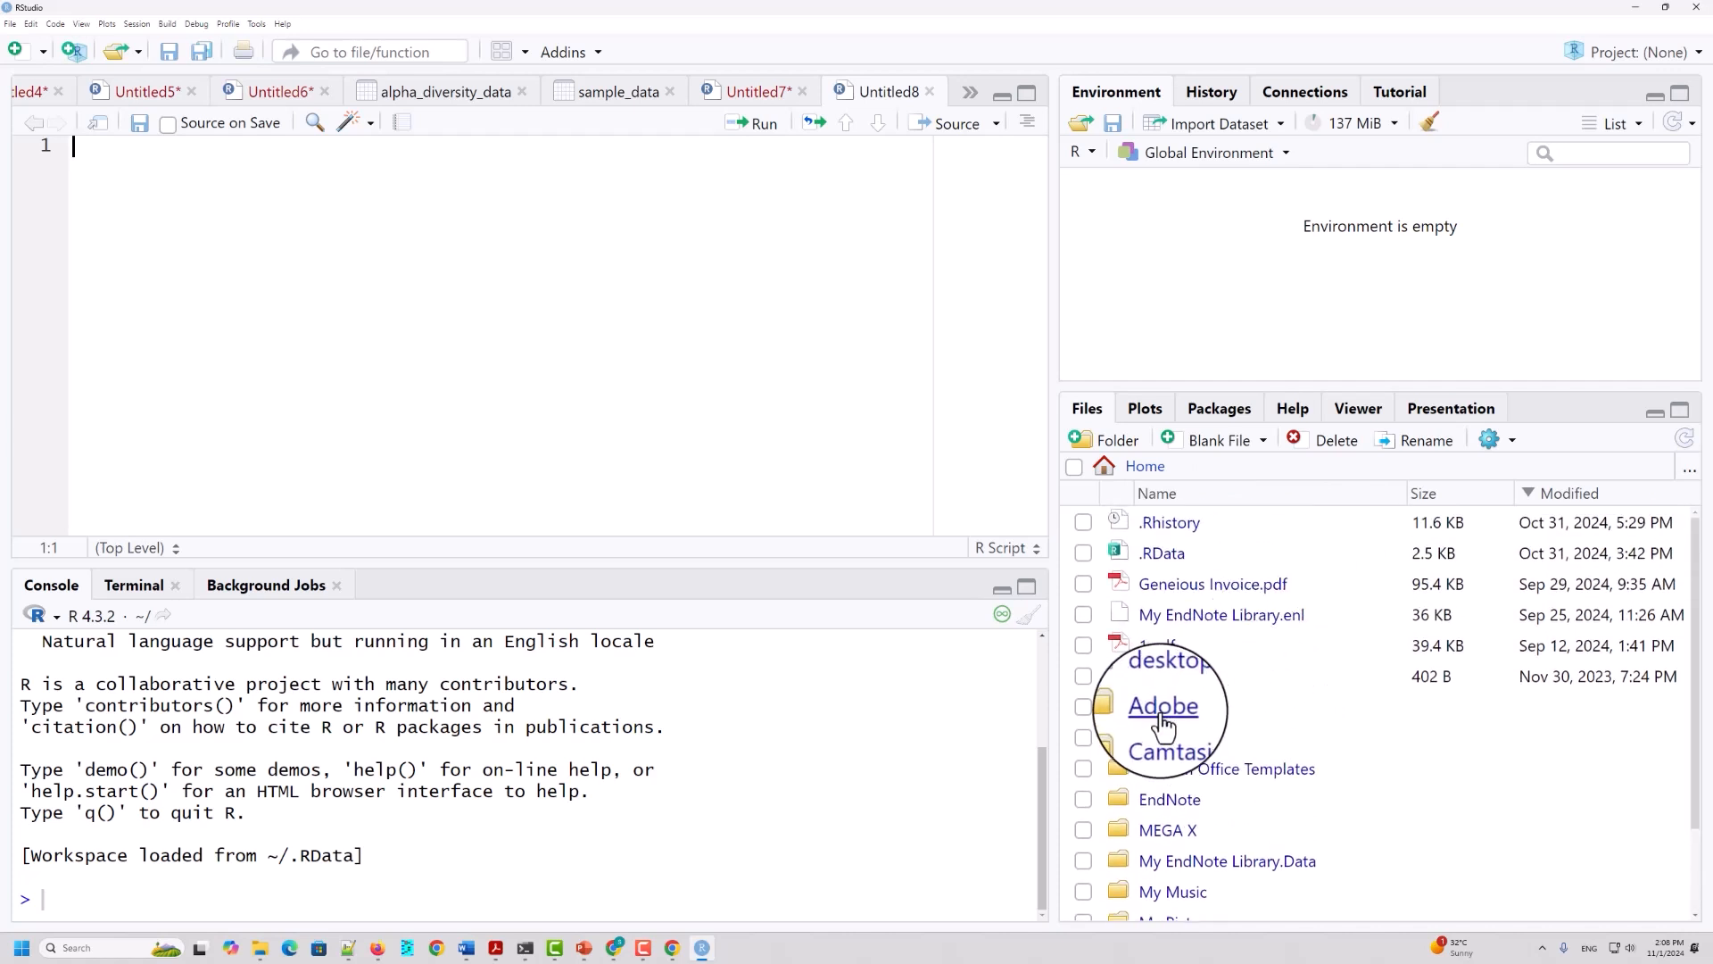
scroll(1158, 709, "down", 2)
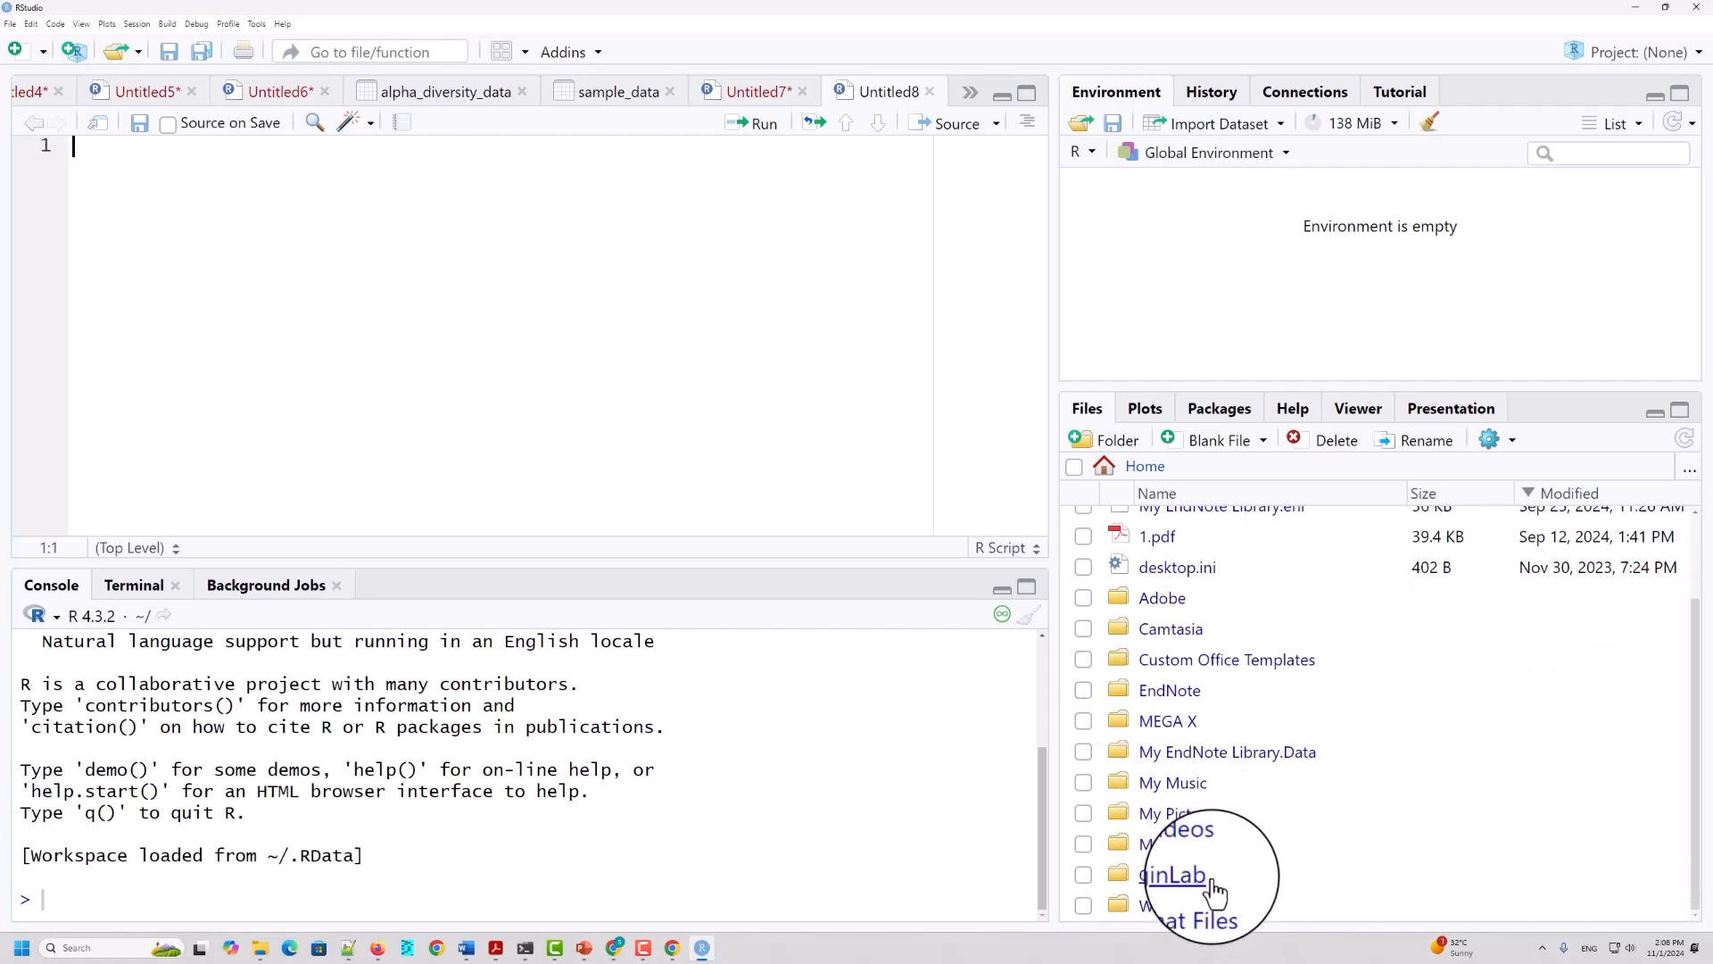
scroll(1187, 508, "up", 2)
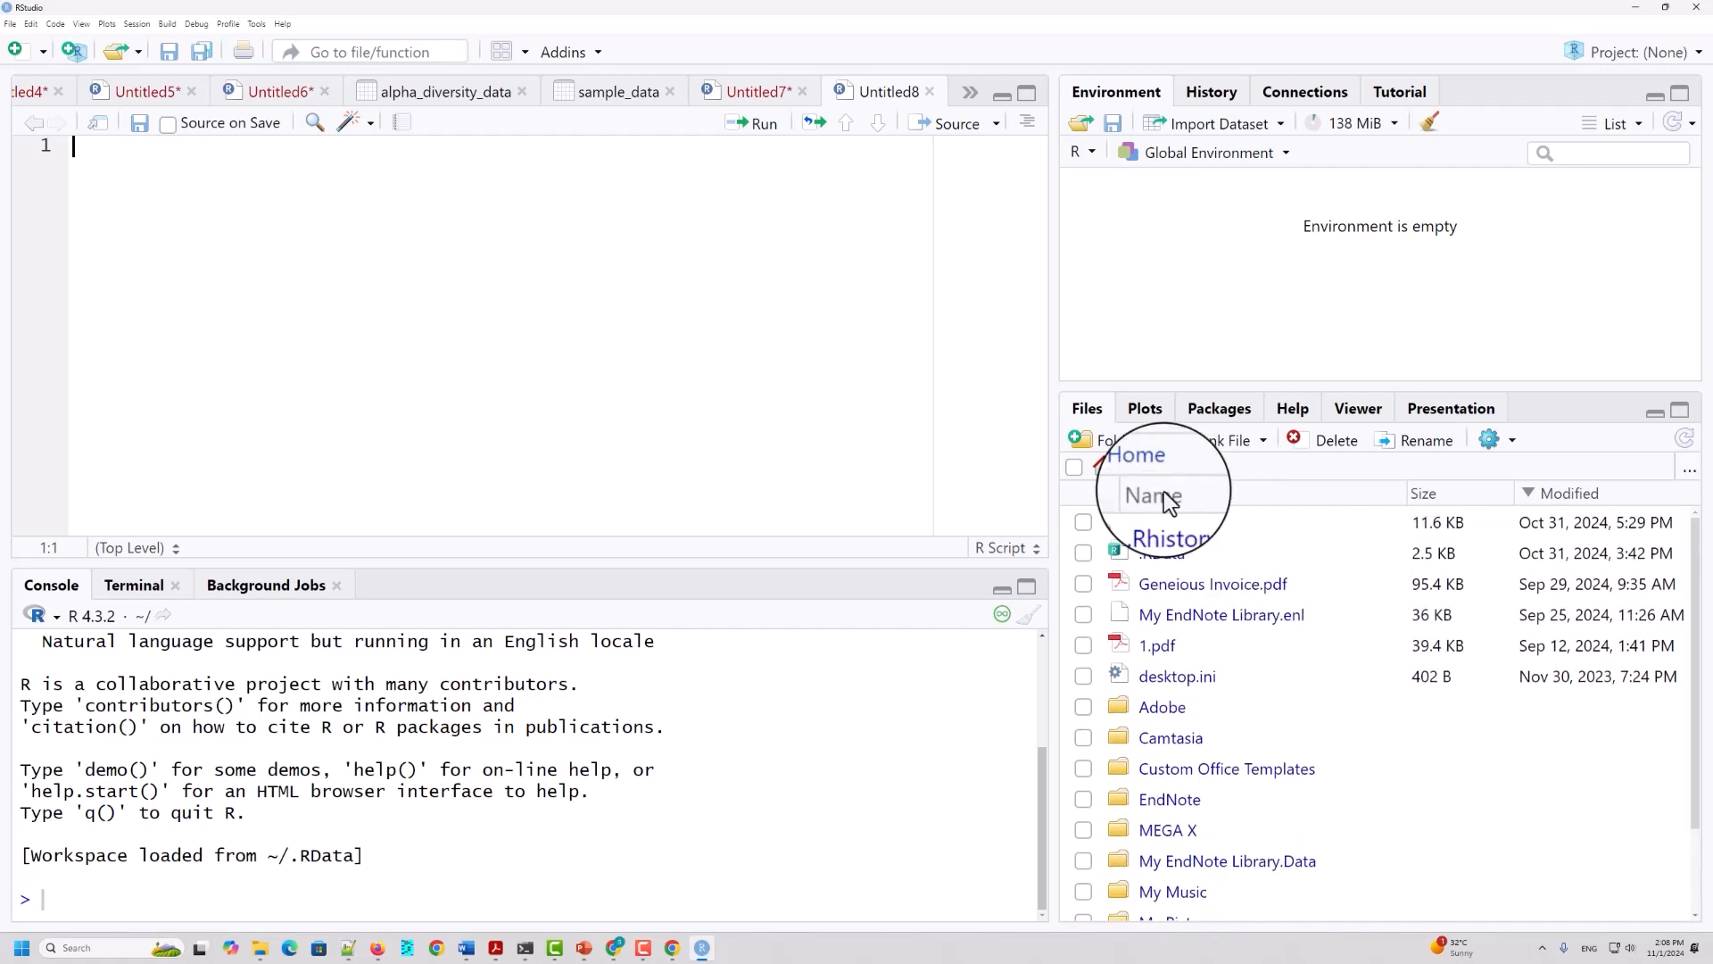
Step: Open the folder chooser for the file listing and cancel it, and look through the plots and installed packages before returning to the files
left_click(1690, 482)
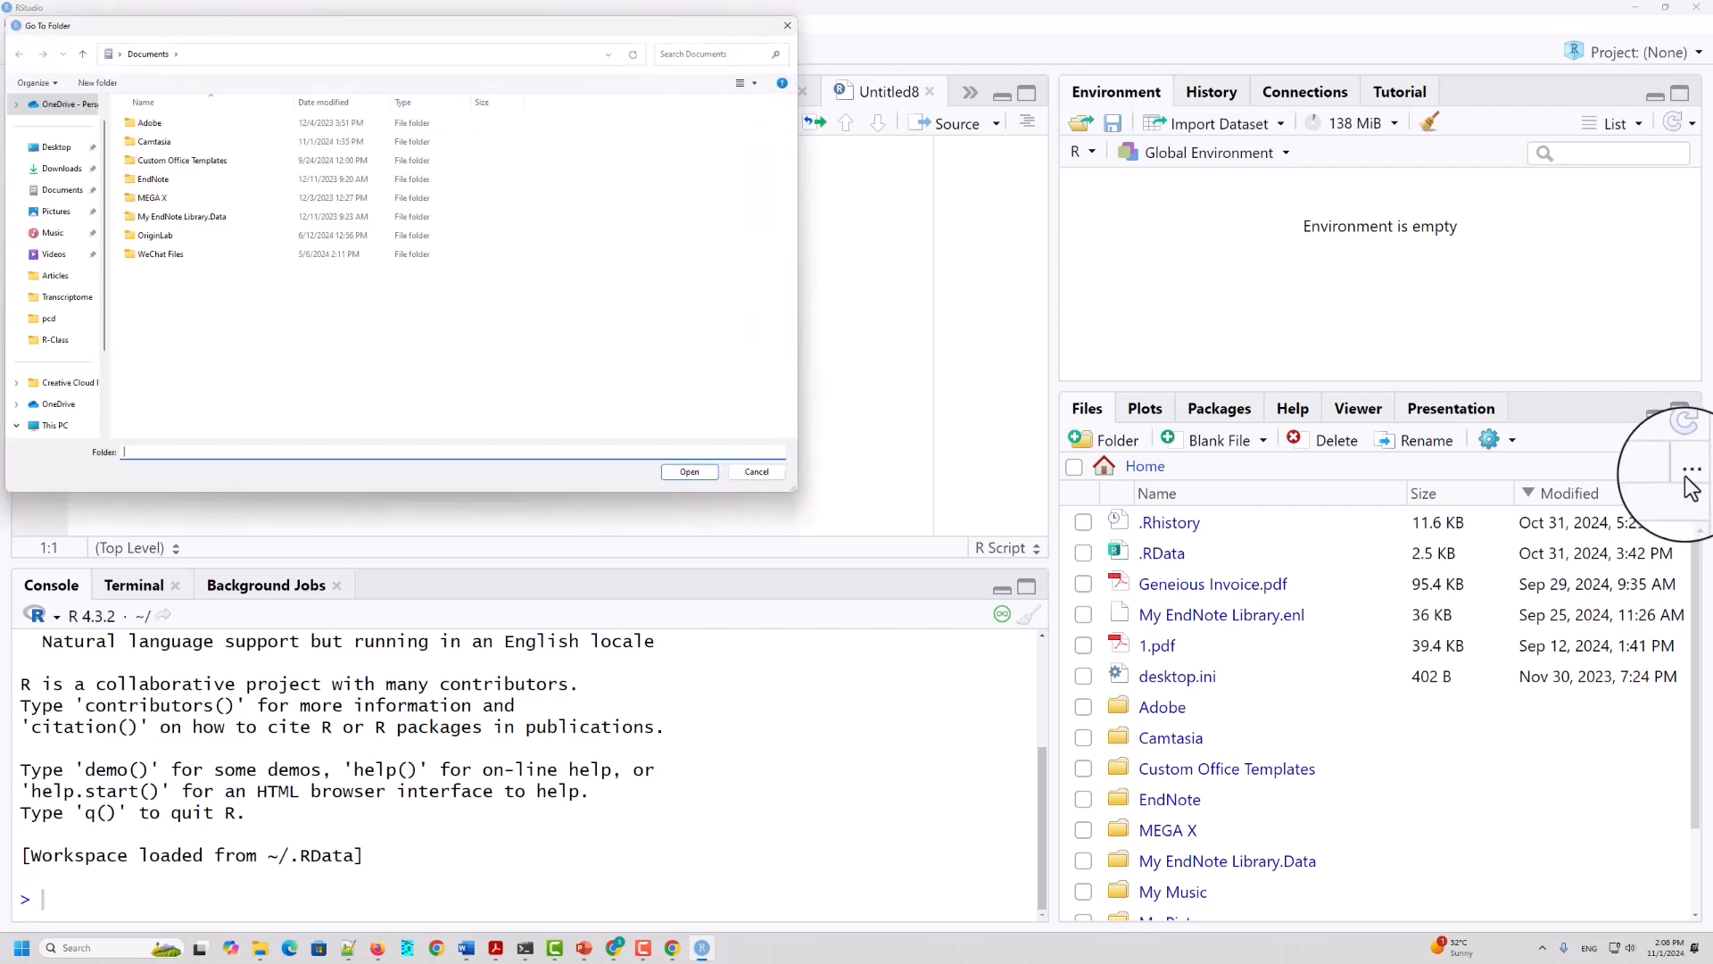
left_click(750, 473)
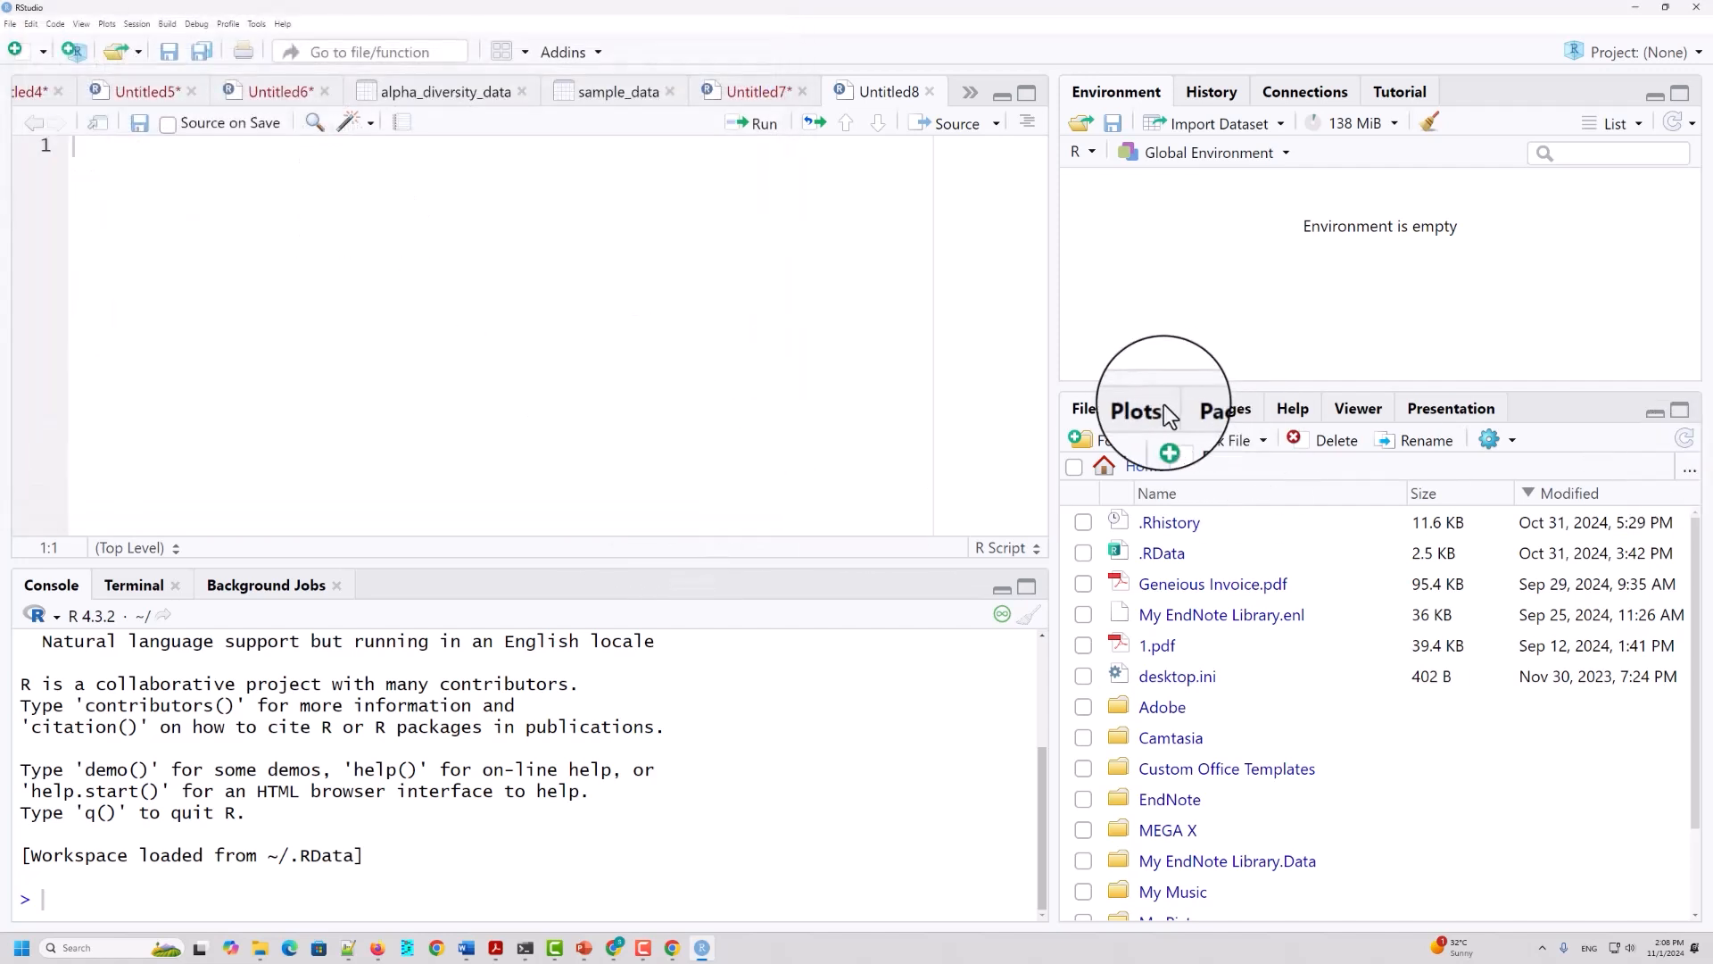
left_click(1141, 409)
left_click(1219, 411)
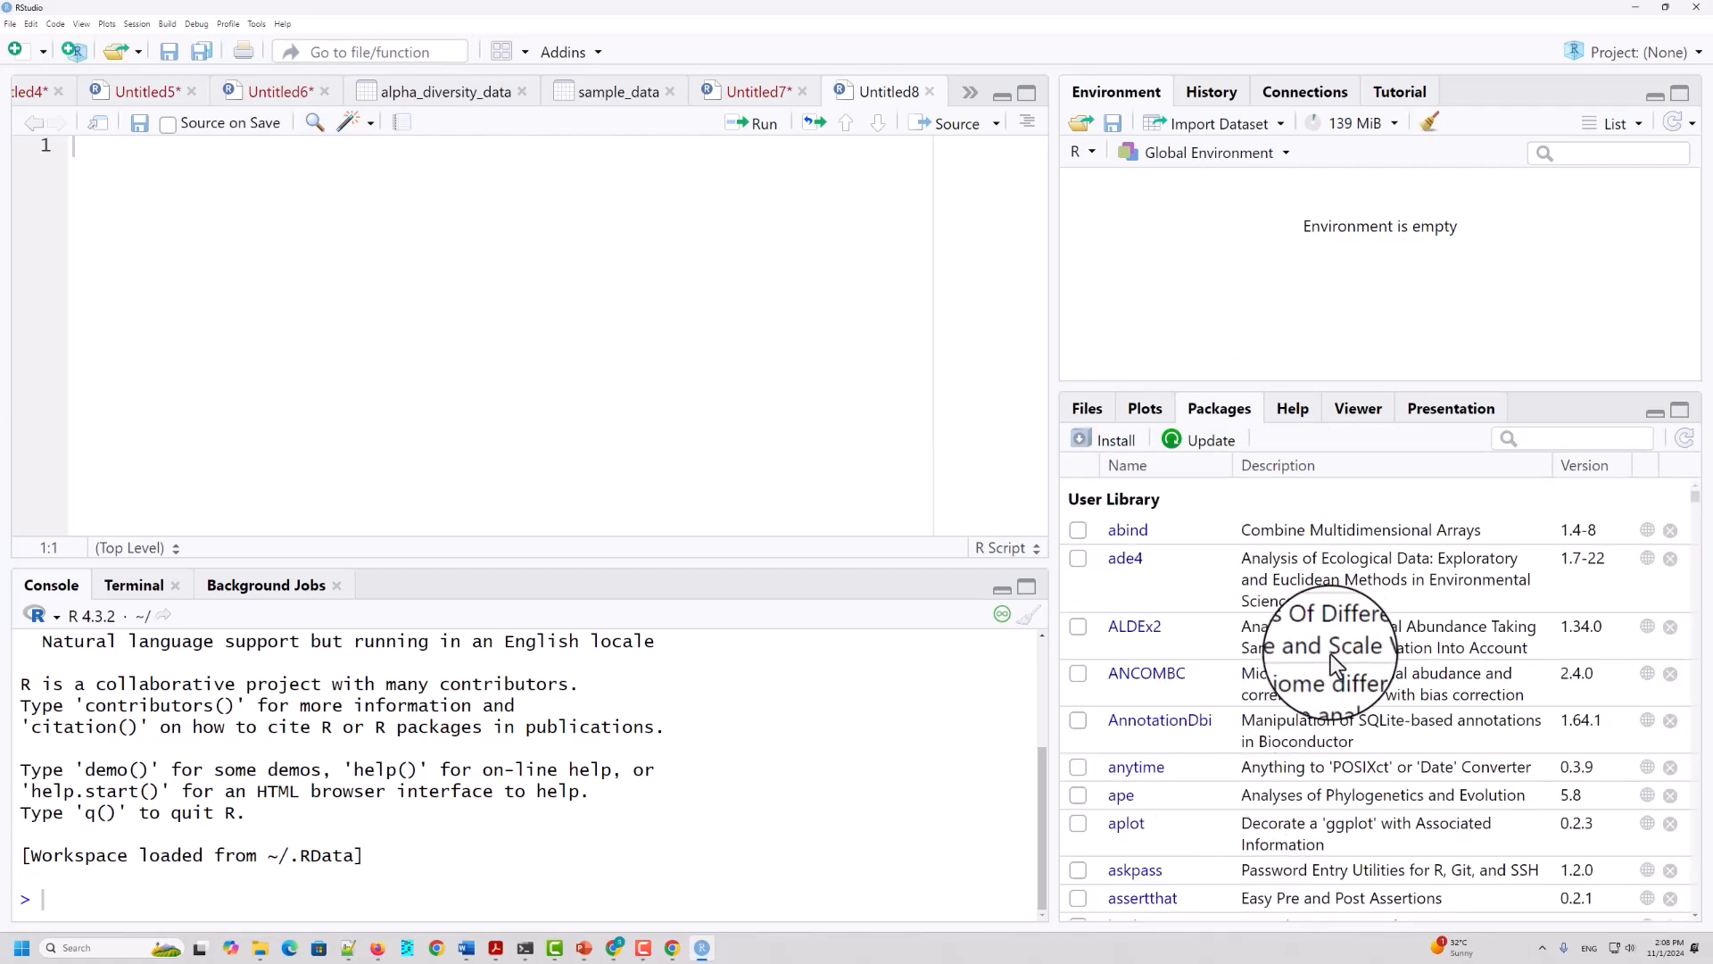
scroll(1228, 635, "down", 10)
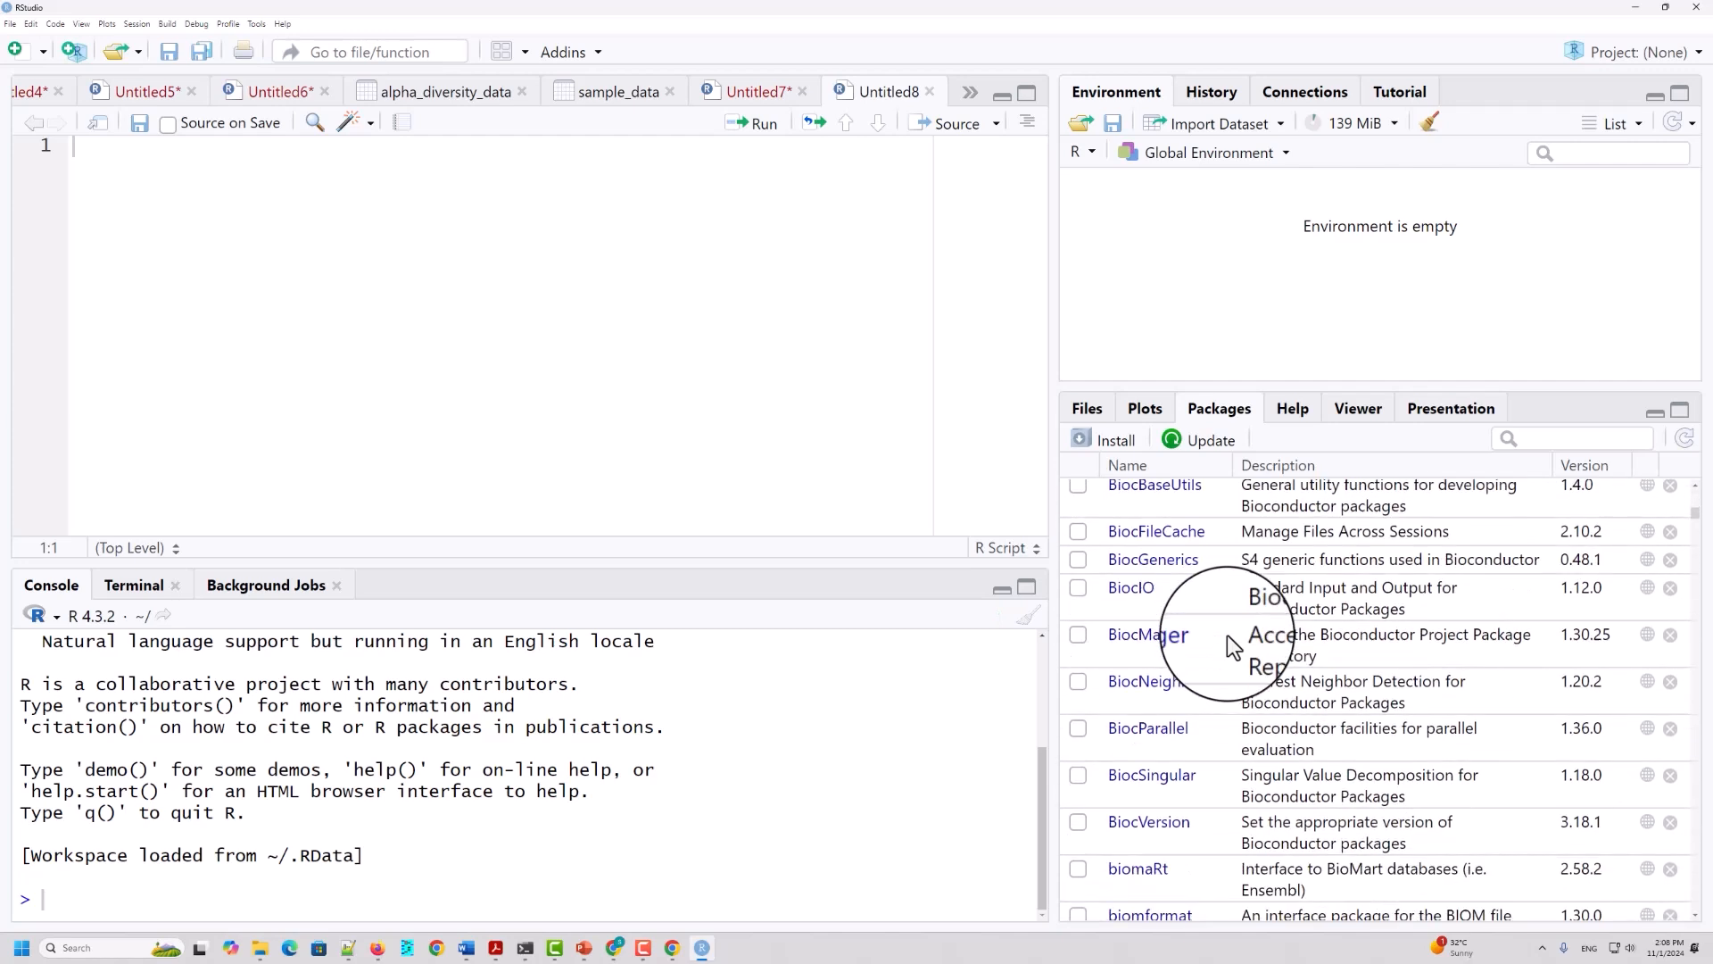
scroll(1228, 634, "up", 10)
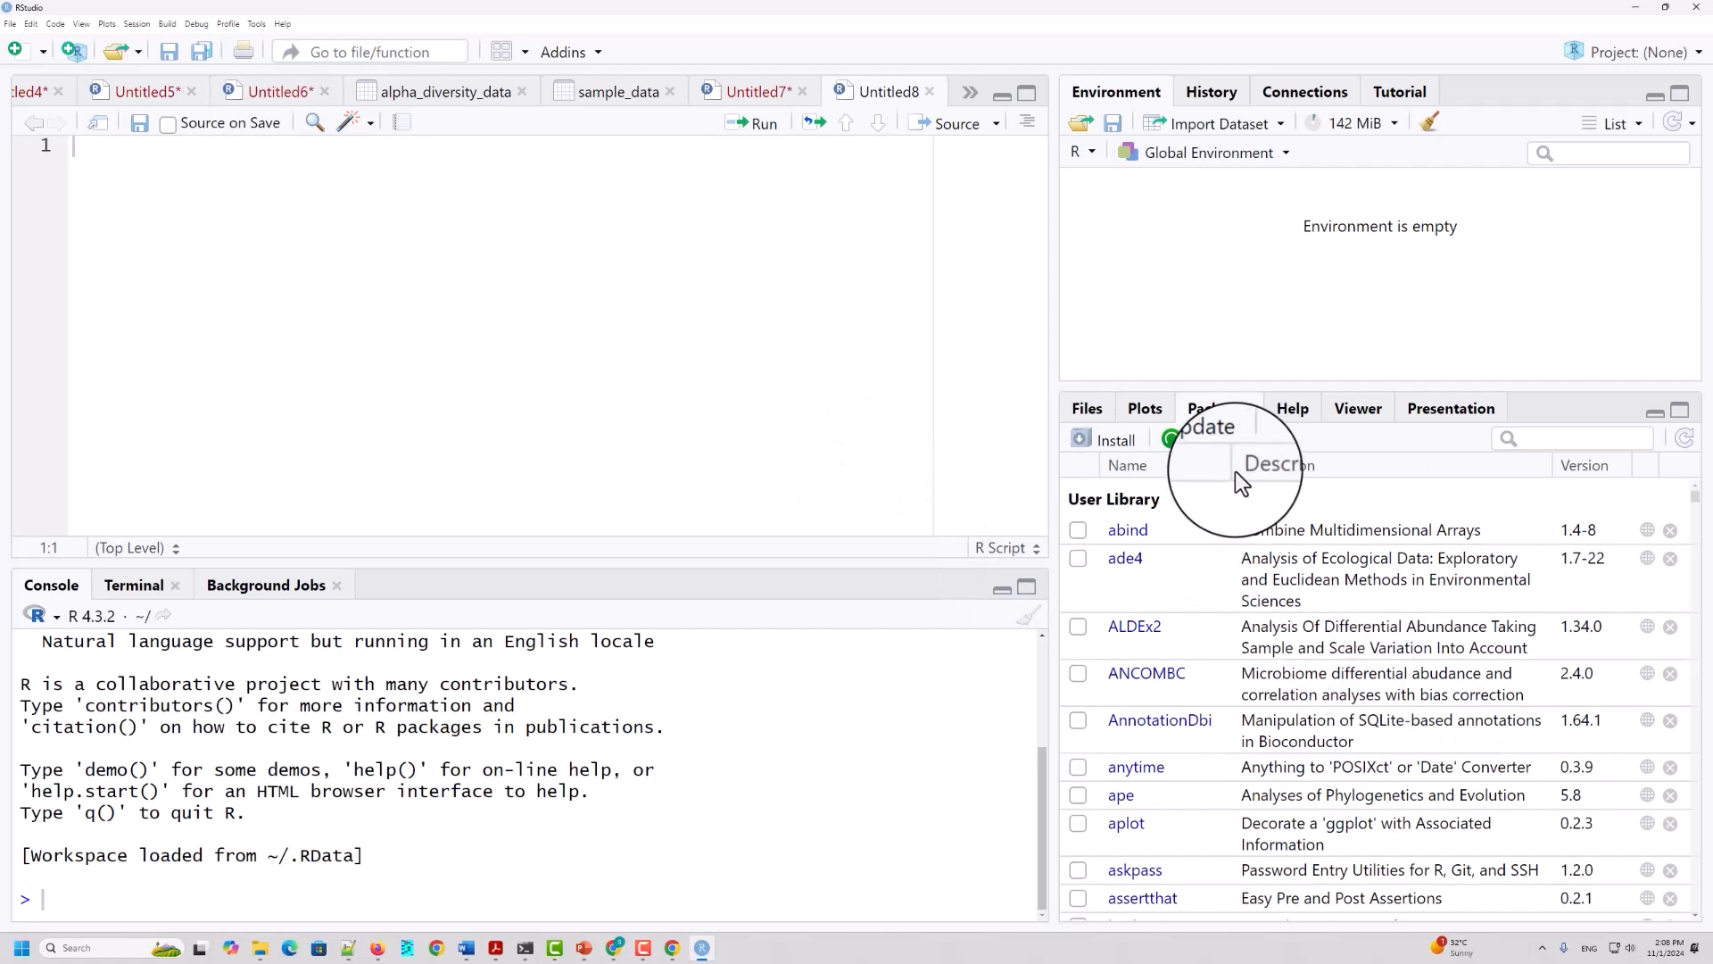
left_click(1087, 407)
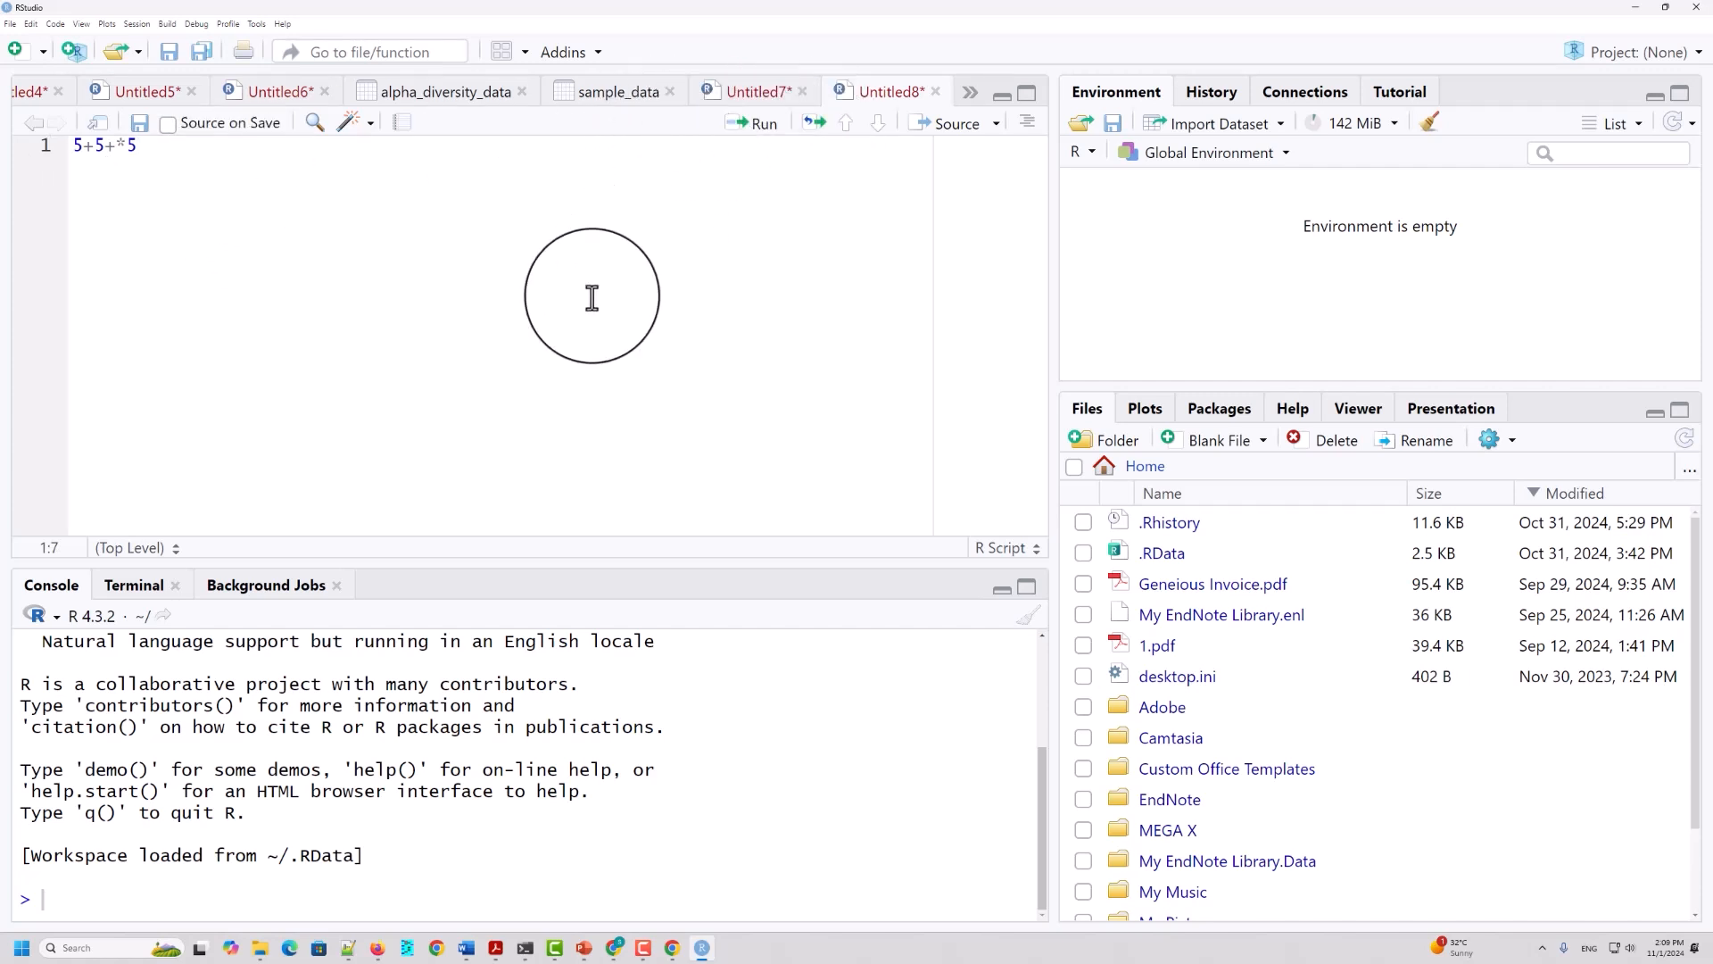
Step: Run 5+5+*5 from the script and highlight the conflicting operators in the code and the console message
left_click(763, 125)
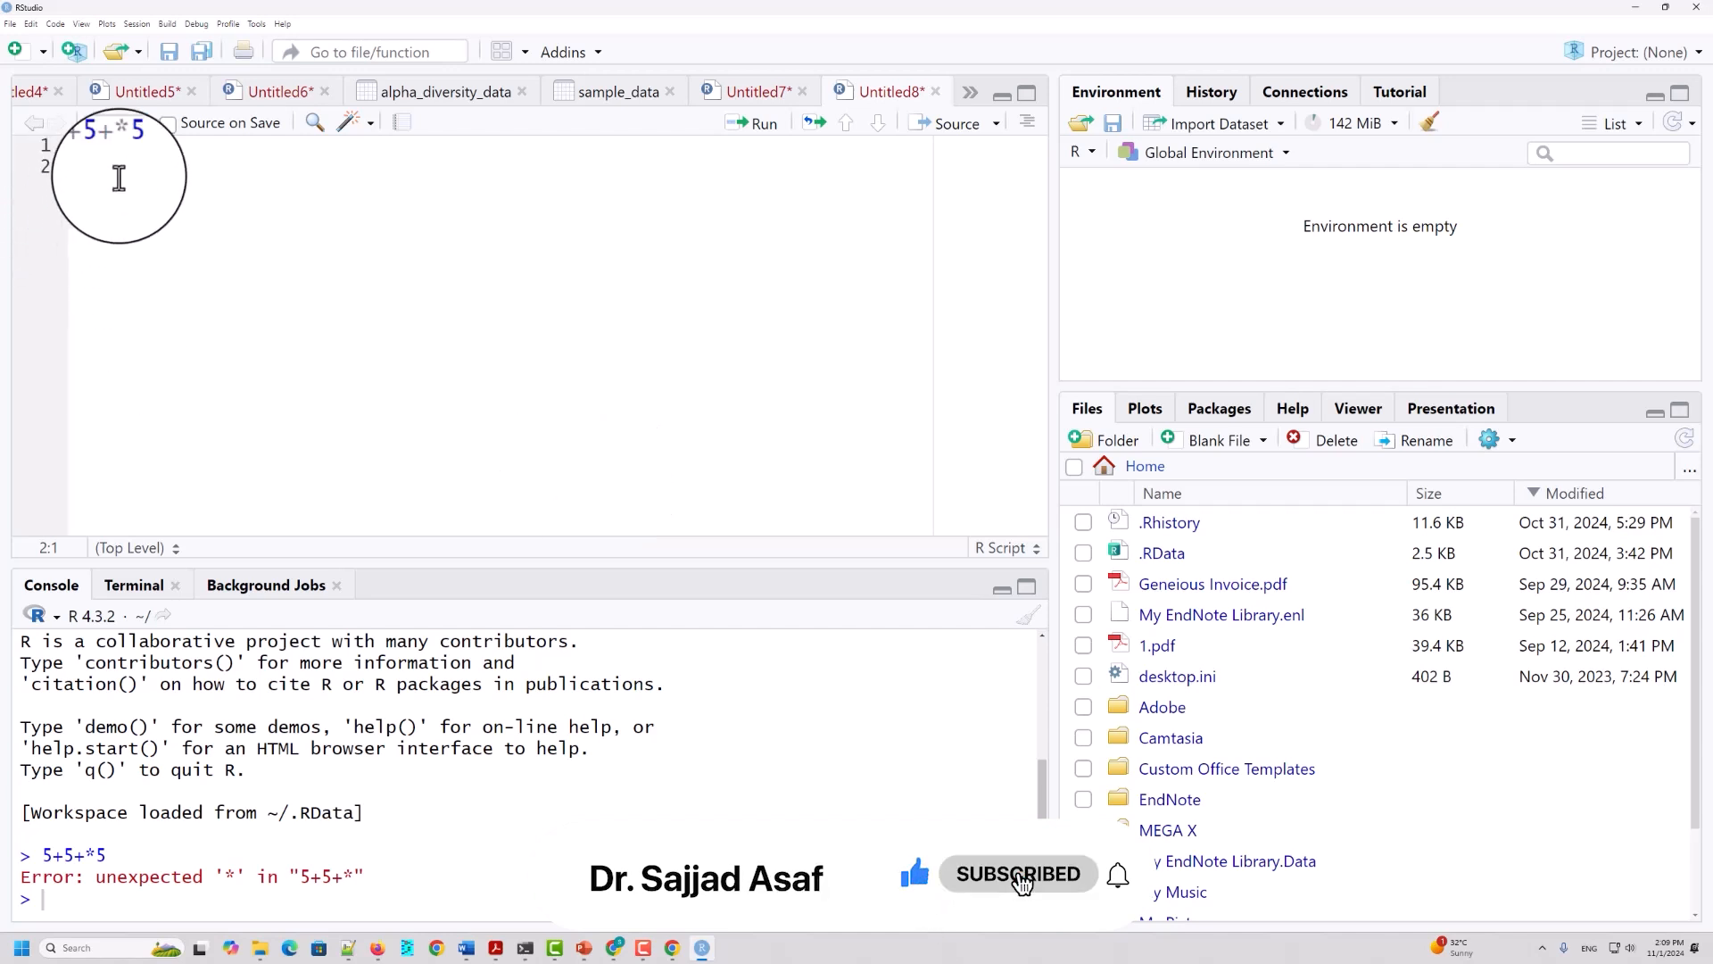
left_click_drag(104, 145, 127, 146)
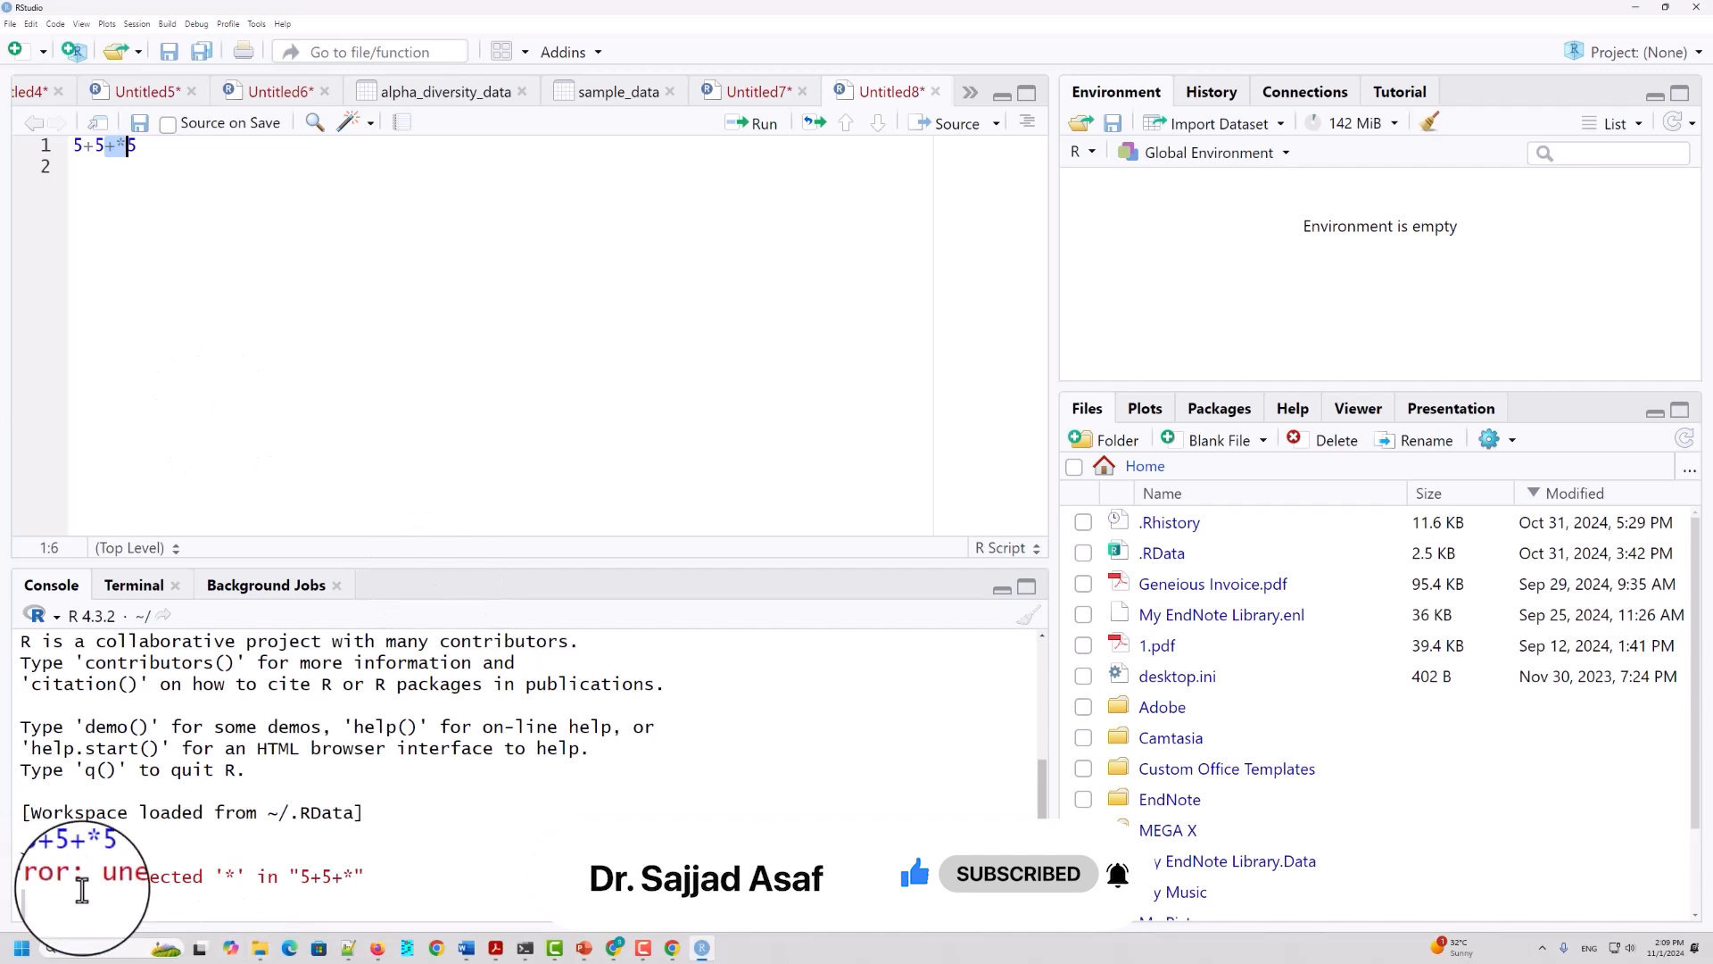
double_click(230, 877)
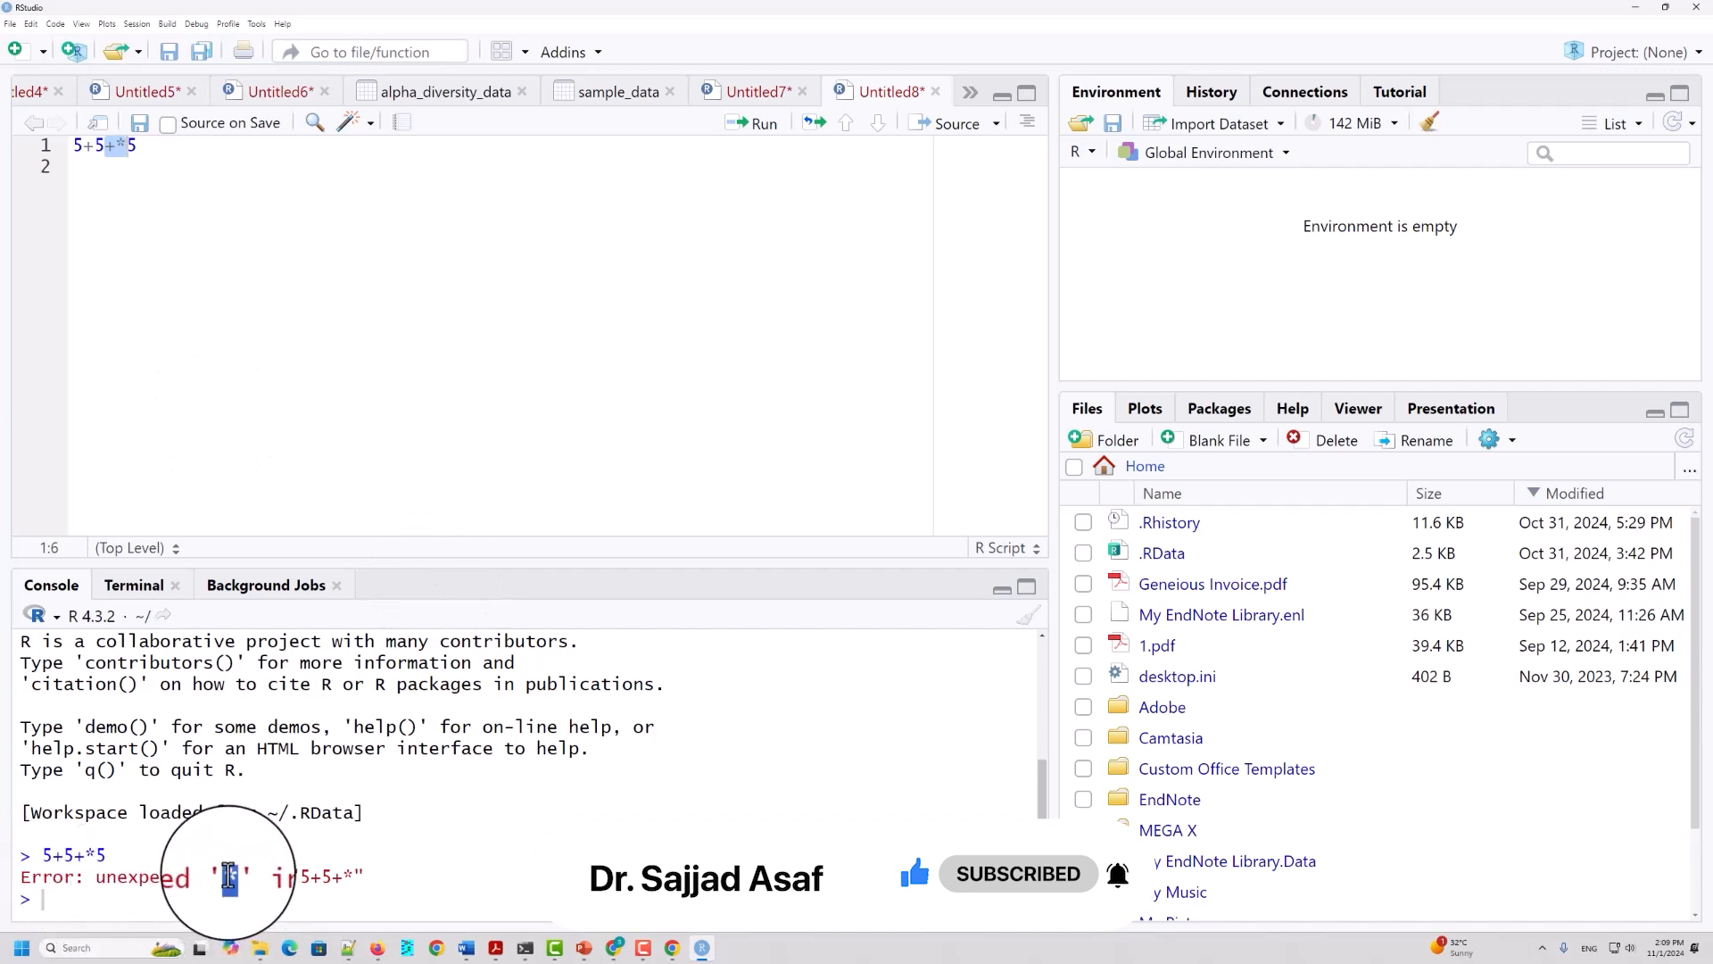
Step: Correct the expression on line 1 to 5+5*5 by removing the extra plus sign, and run it
left_click(109, 151)
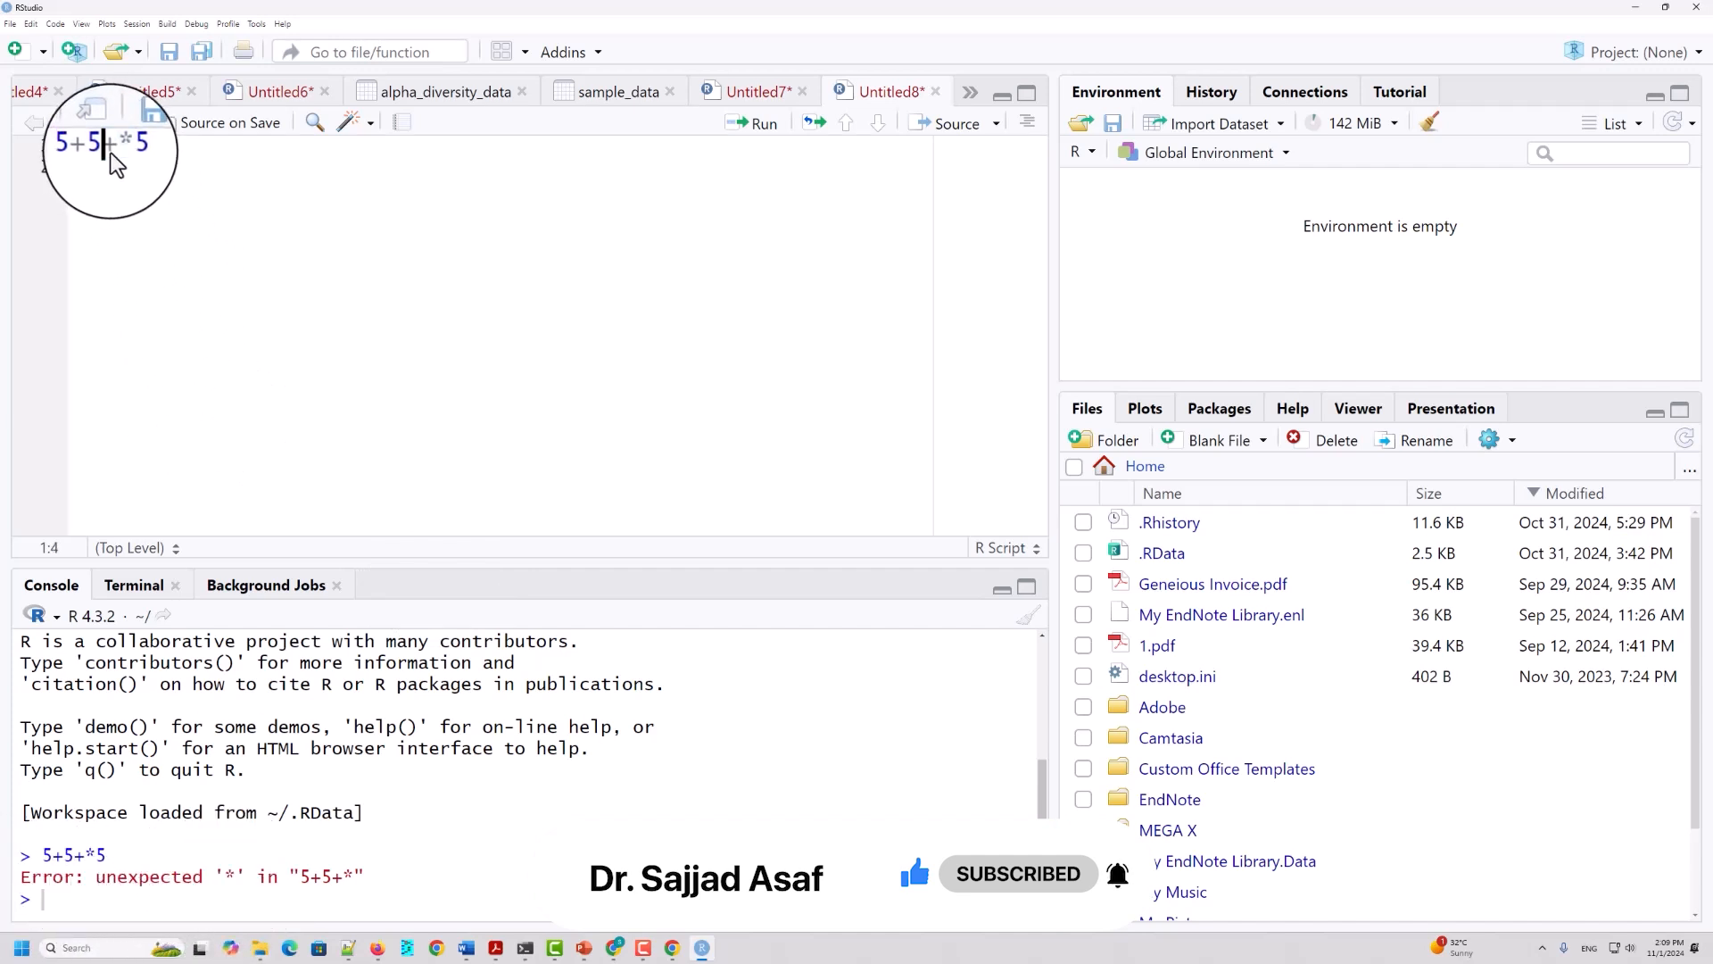
left_click_drag(107, 149, 117, 145)
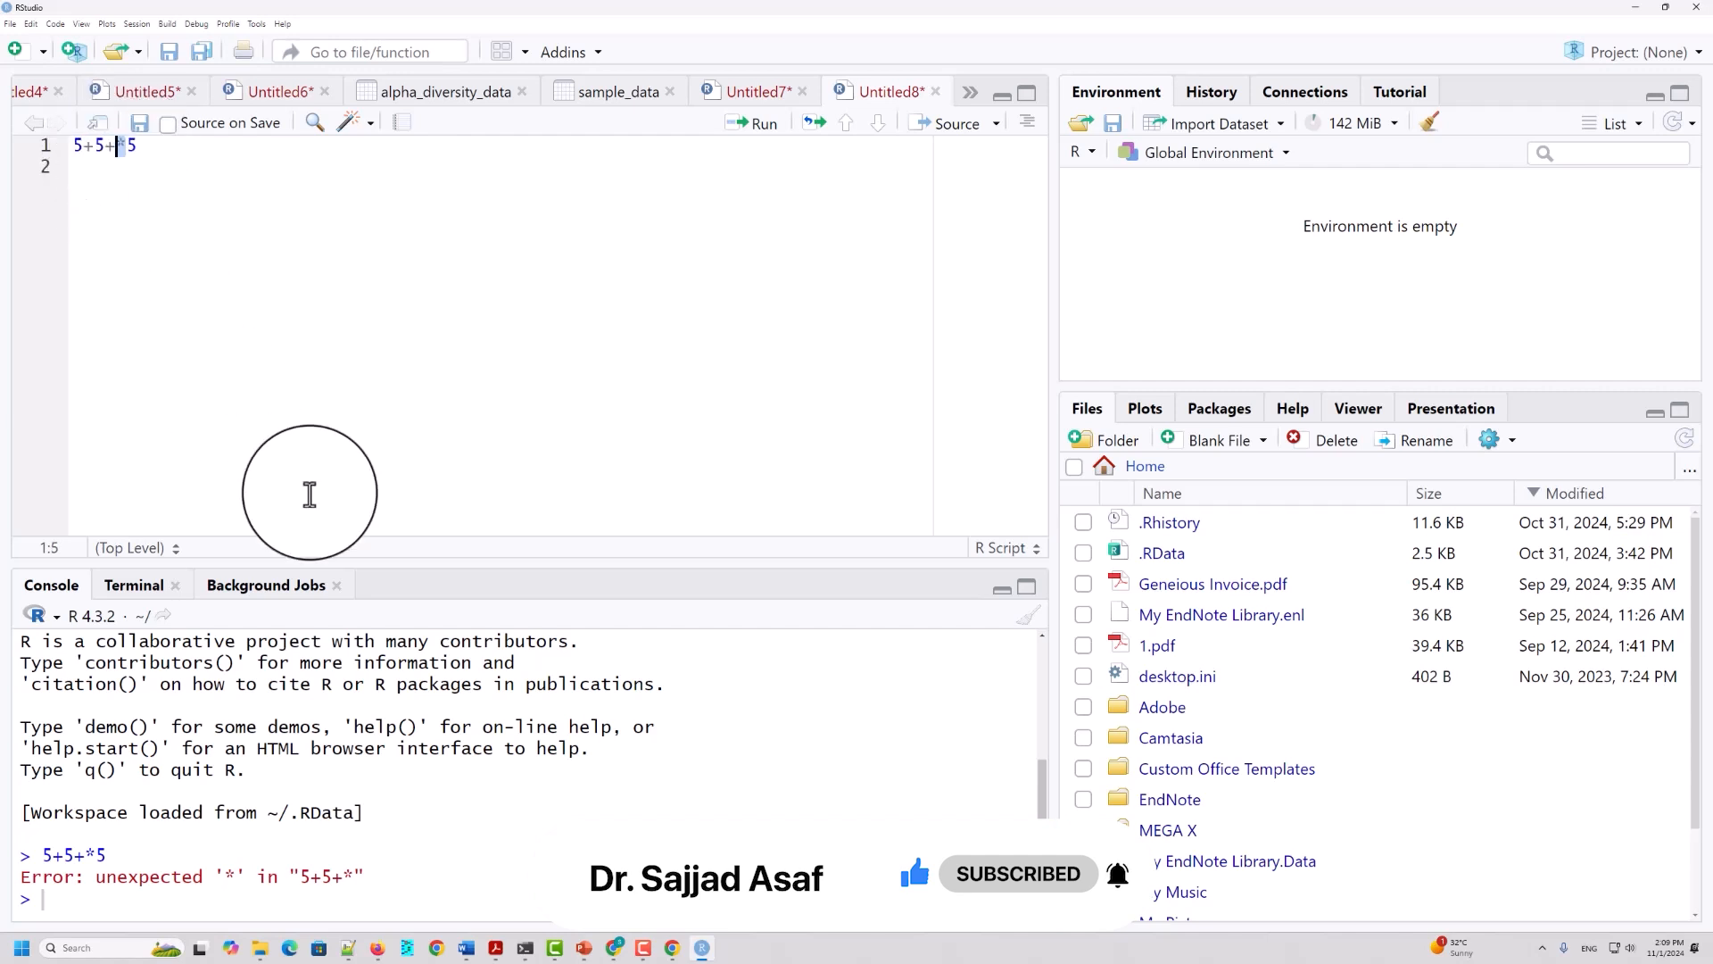
left_click(115, 149)
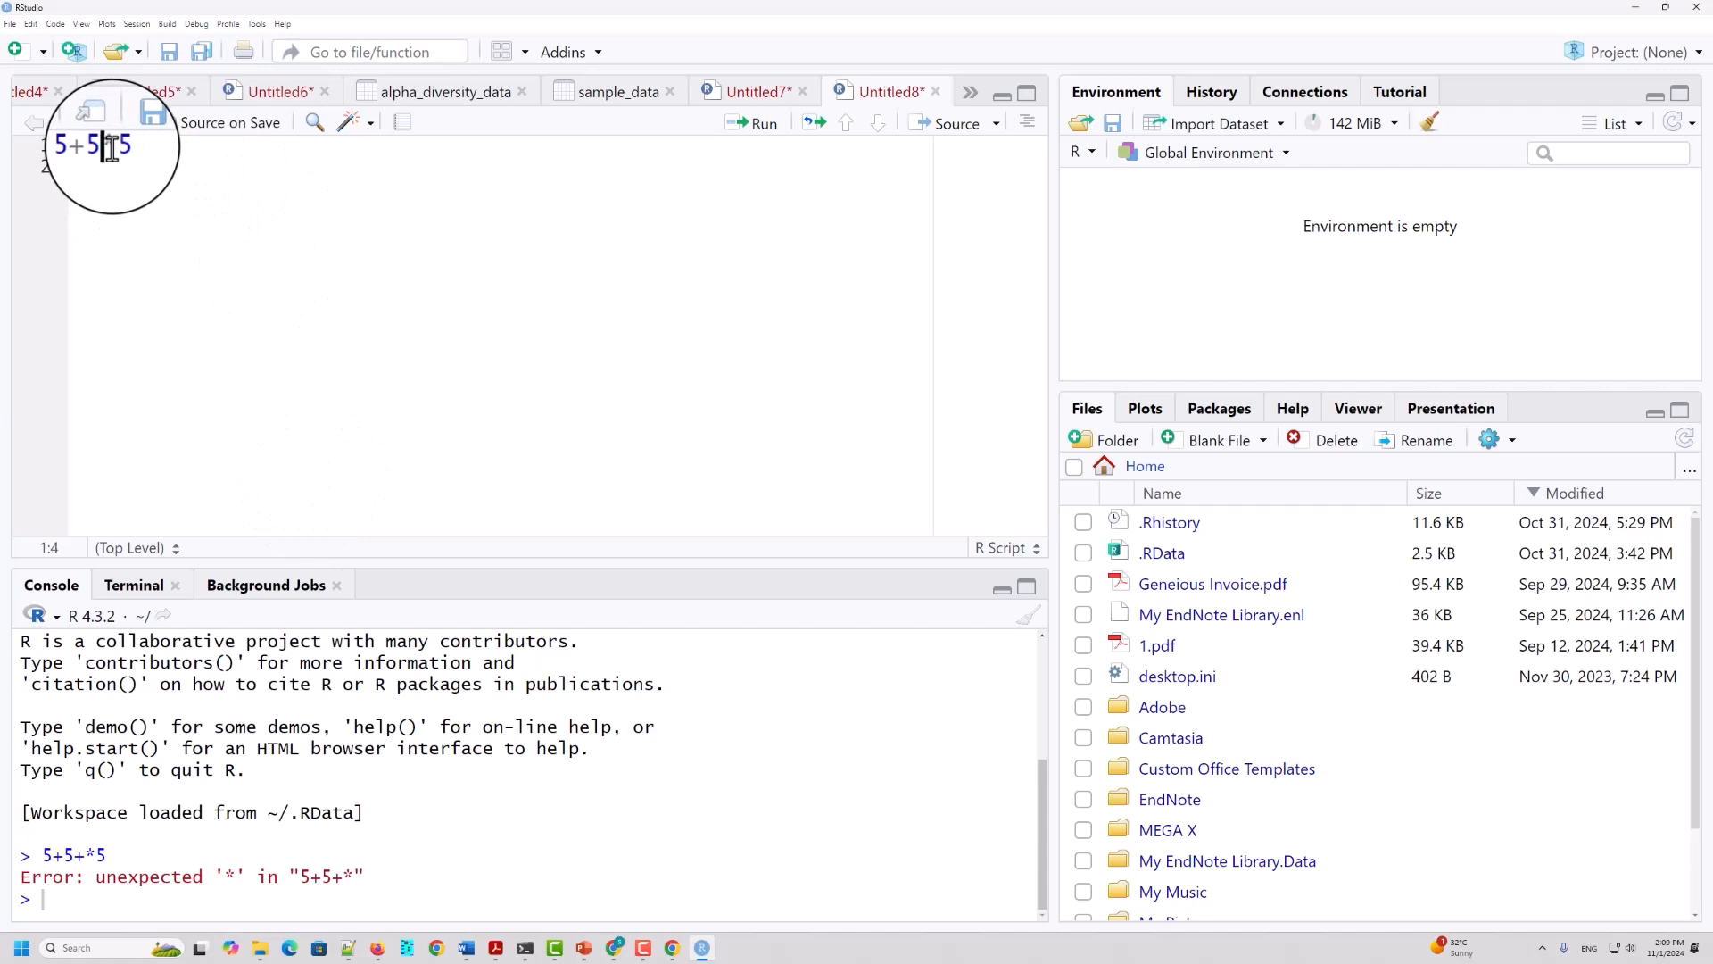
left_click(174, 151)
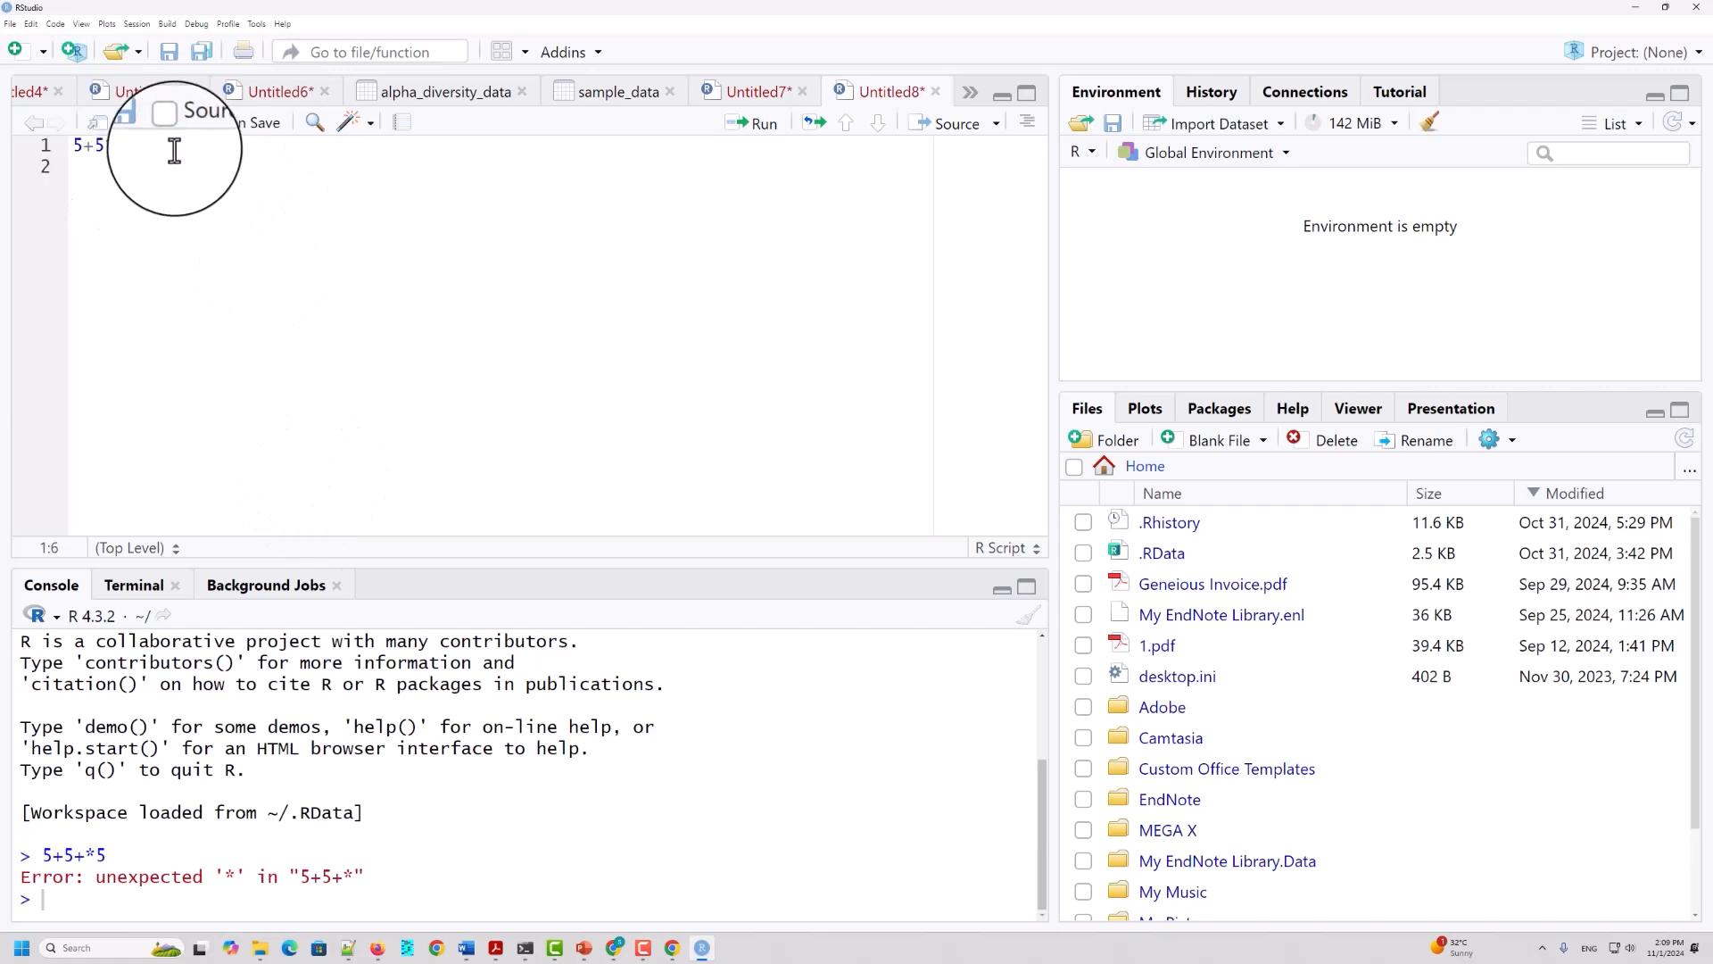
left_click(756, 134)
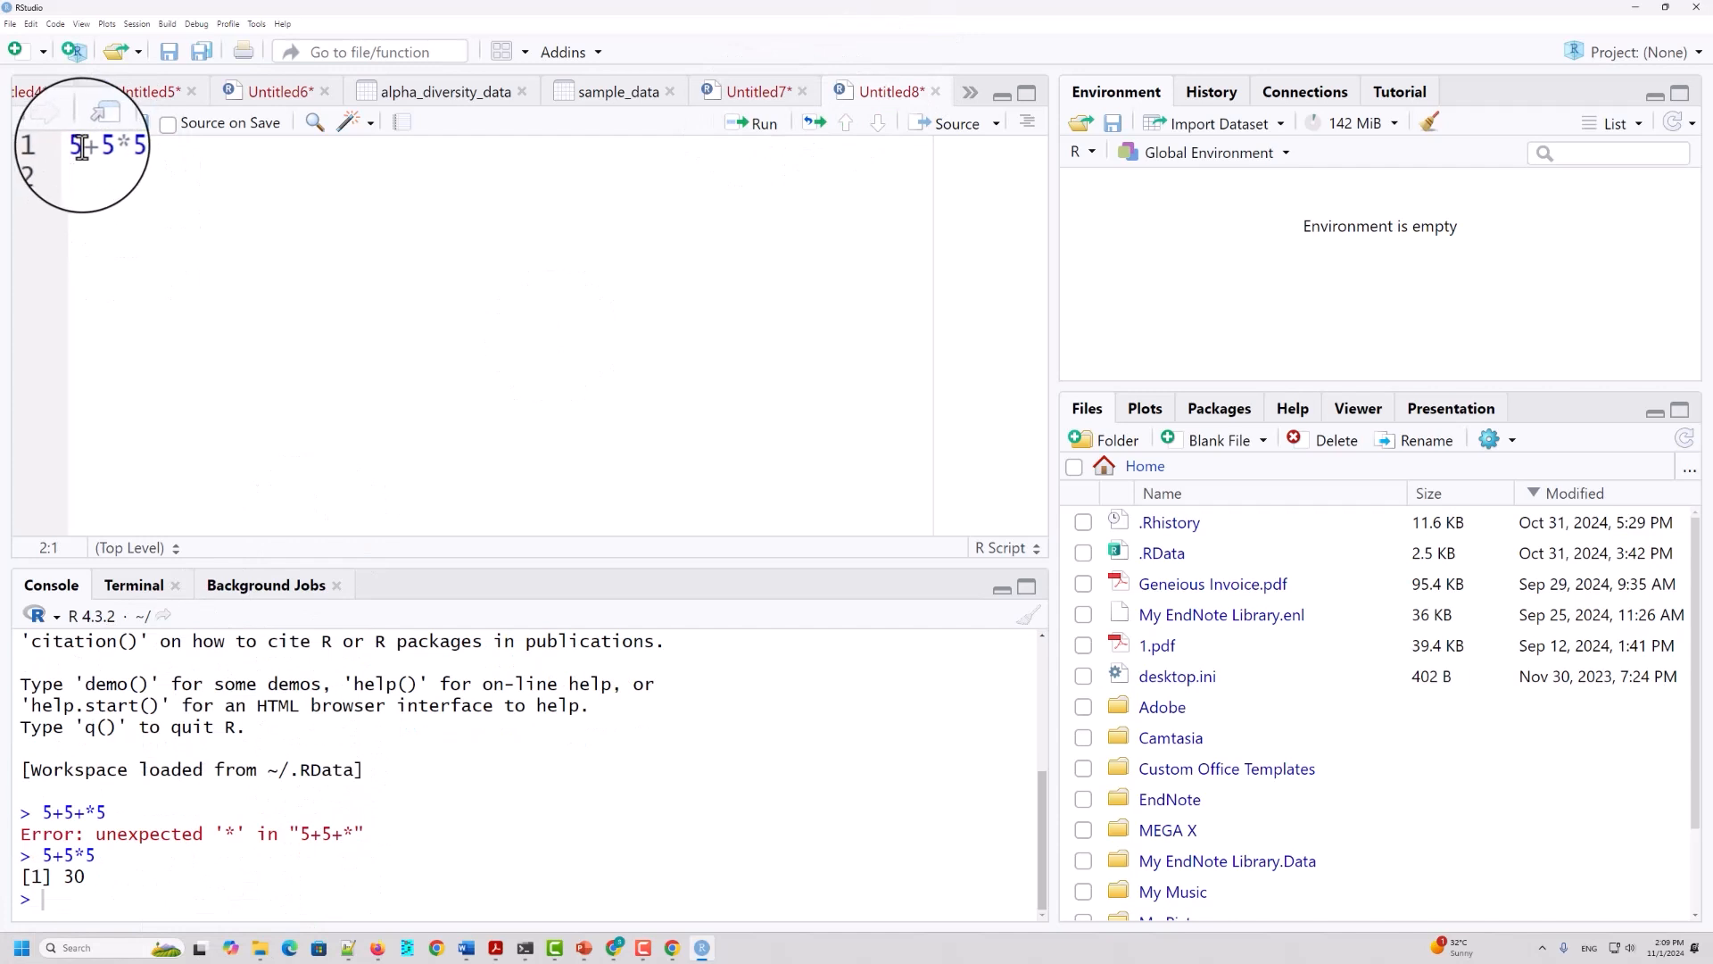
Step: Examine the parts of the expression 5+5*5 and compare them with the result in the console
mouse_move(70, 145)
left_mouse_down()
mouse_move(99, 151)
mouse_move(98, 171)
mouse_move(101, 150)
left_mouse_up()
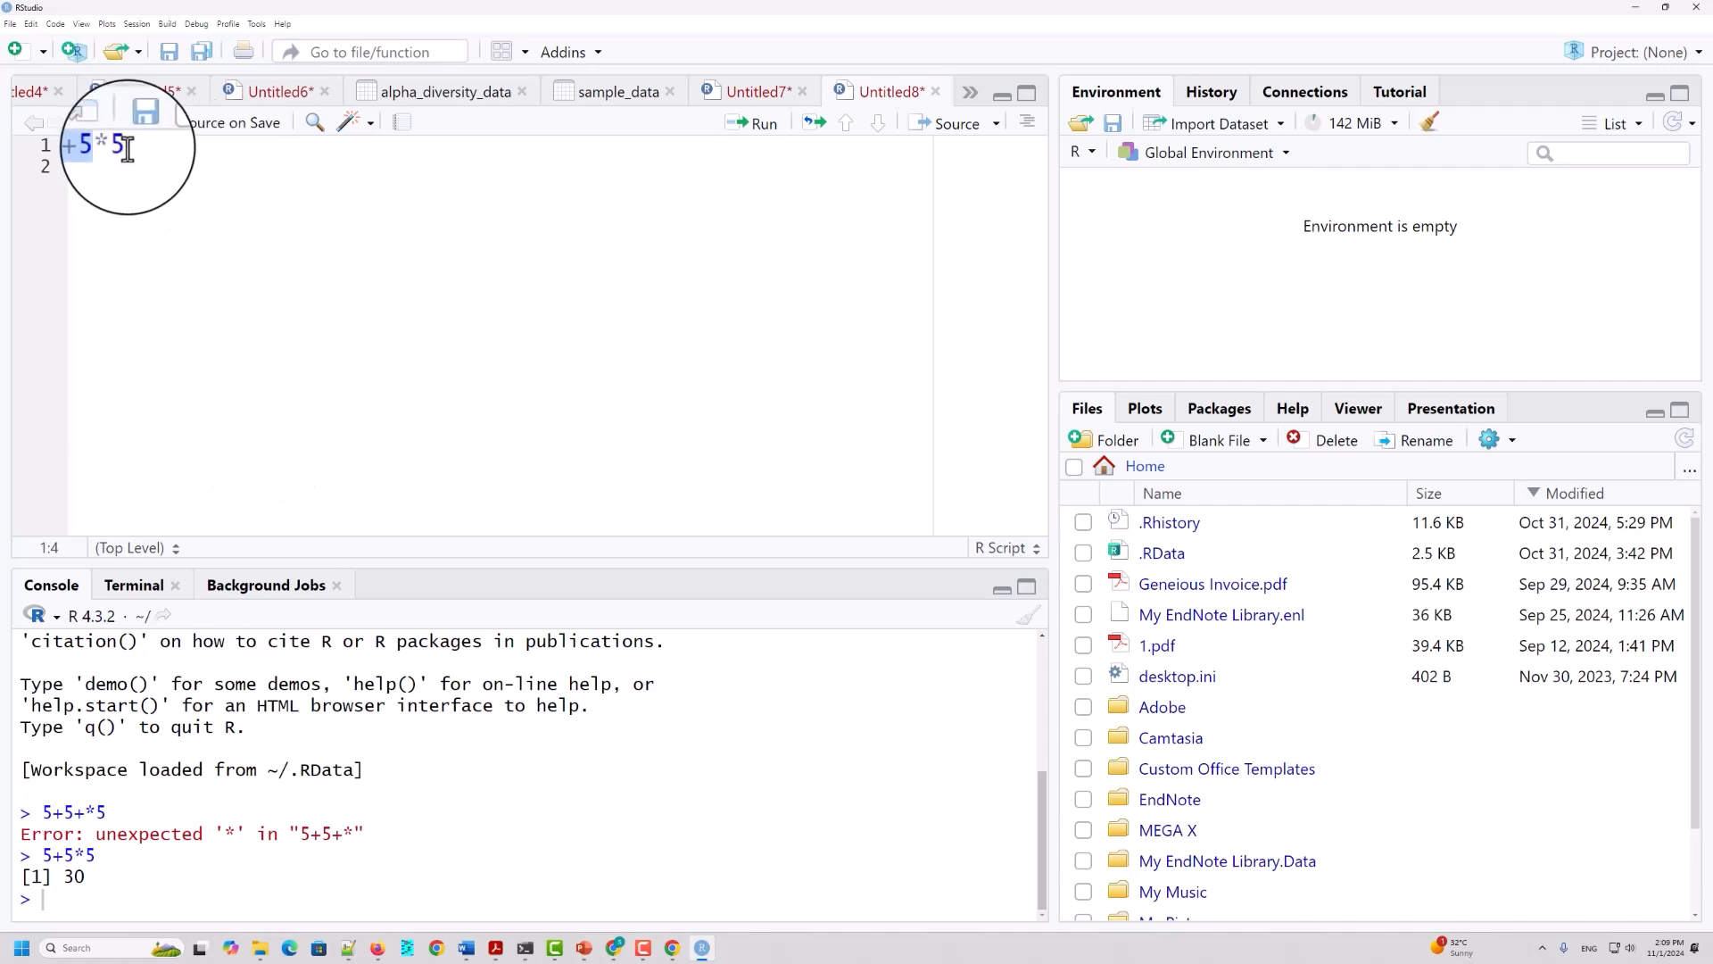
left_click_drag(128, 149, 57, 152)
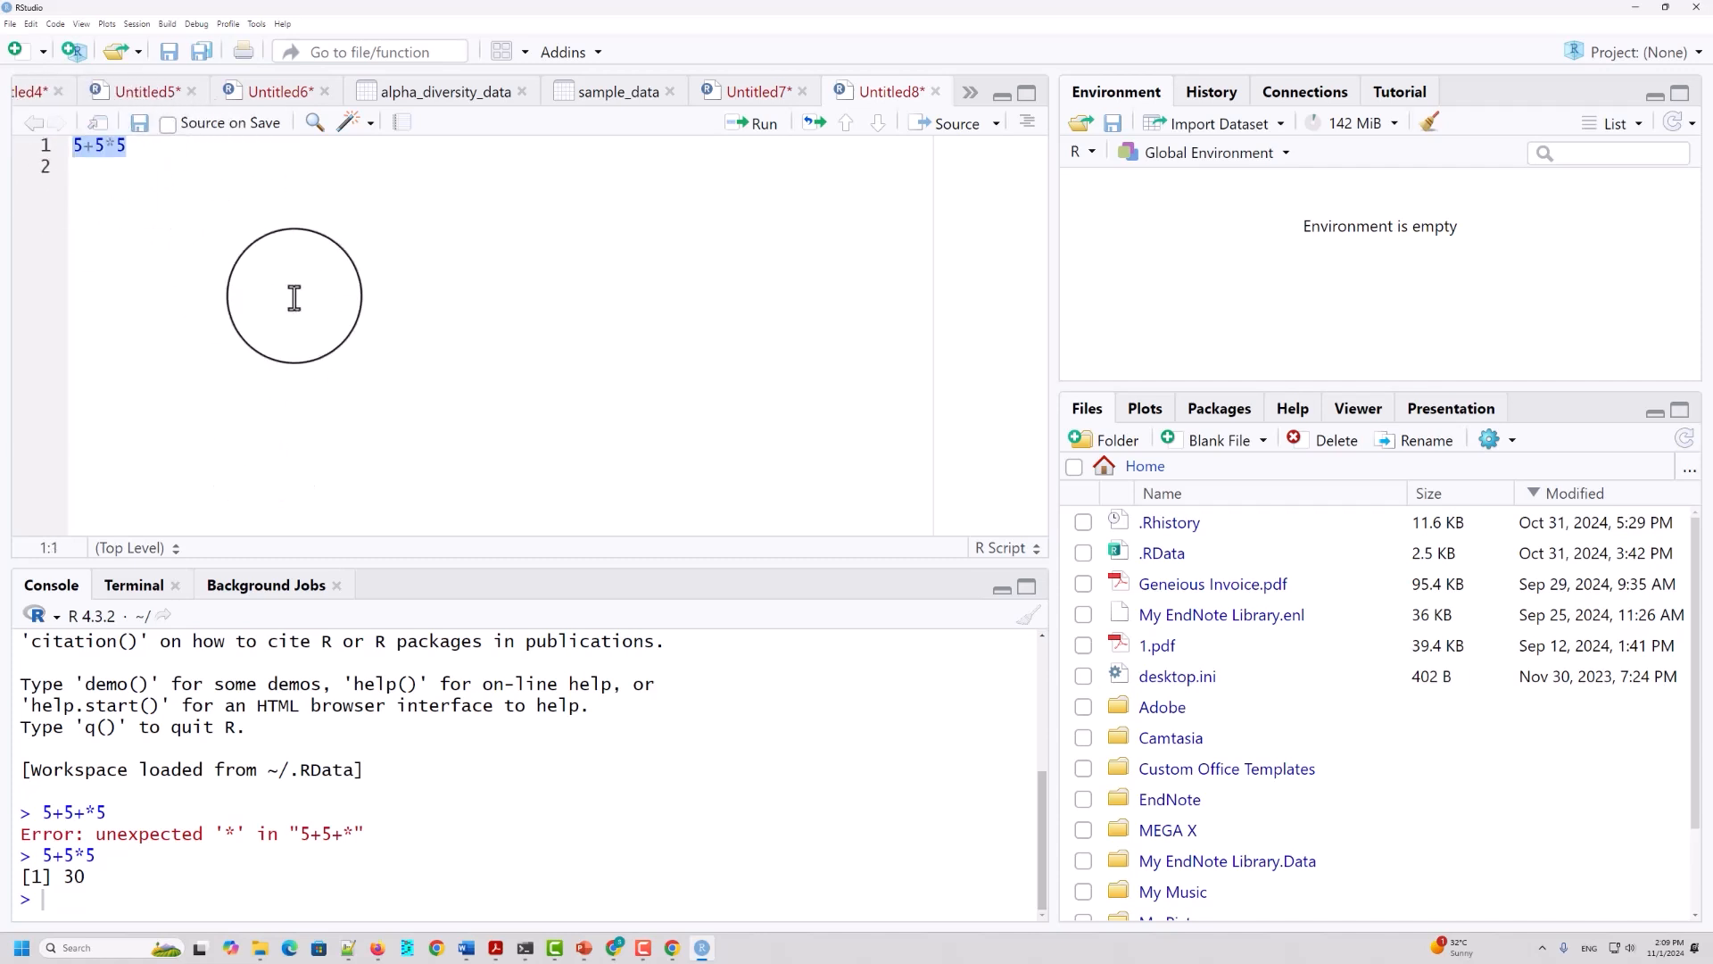
left_click(96, 149)
mouse_move(96, 147)
left_mouse_down()
mouse_move(126, 152)
mouse_move(96, 147)
left_mouse_up()
left_click_drag(87, 878, 65, 877)
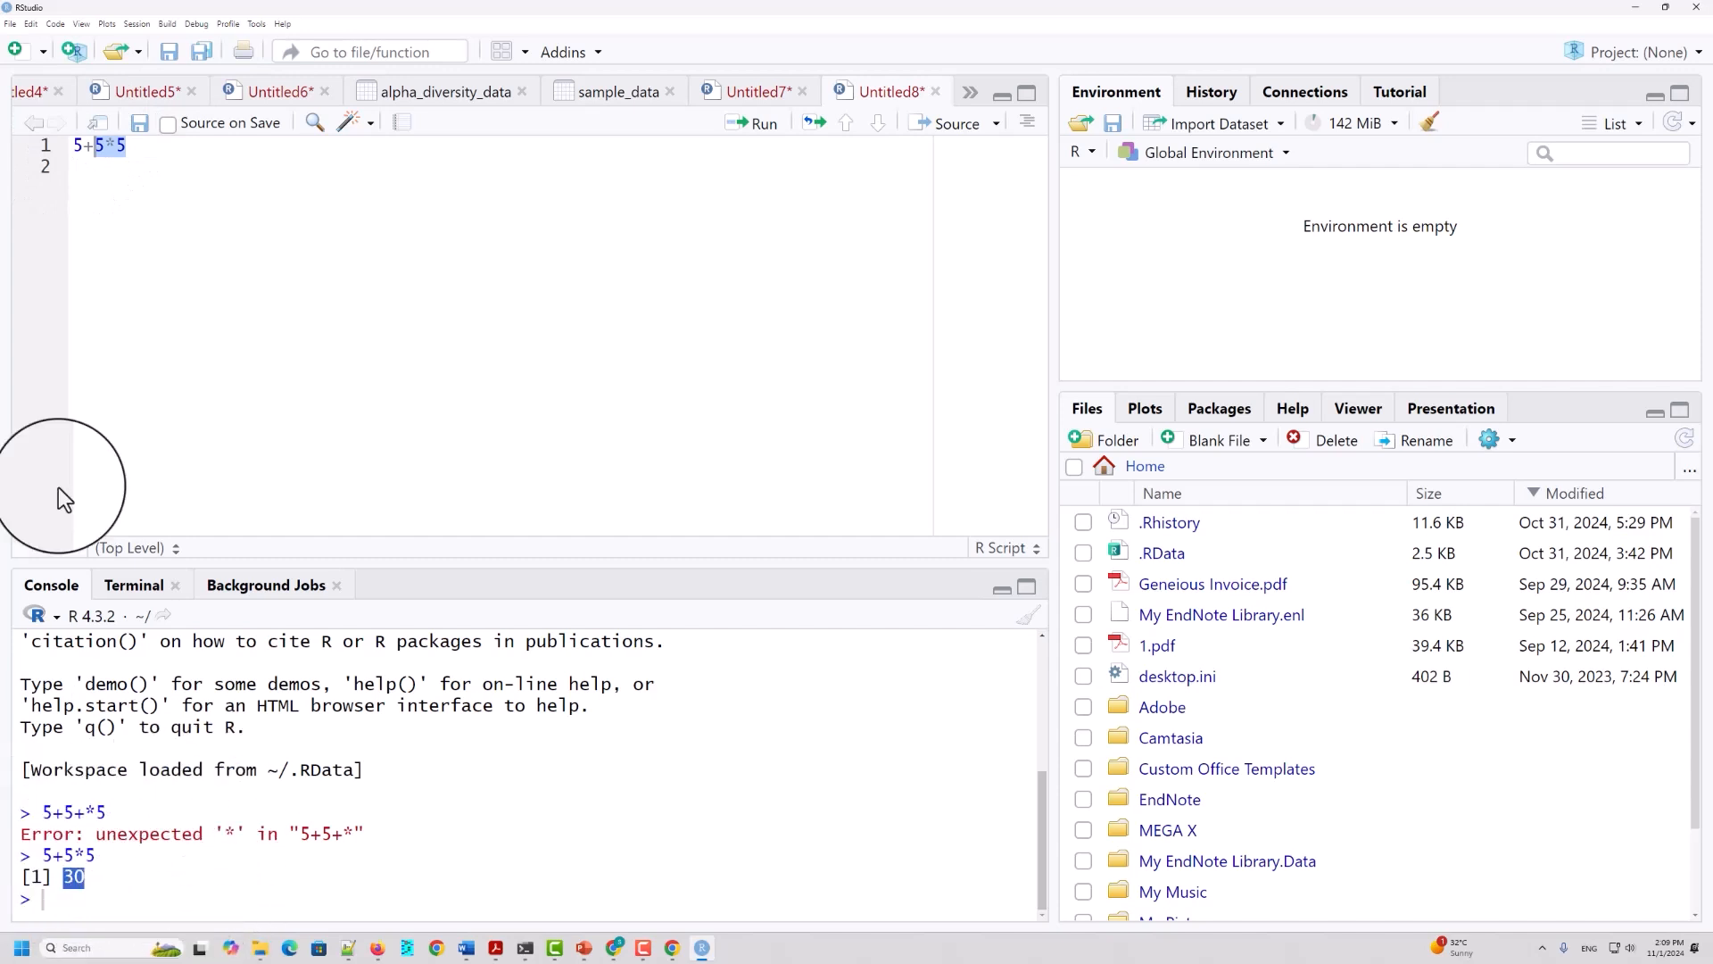
Step: Extend the expression on line 1 to 5+5*5/5 and run it
left_click(148, 144)
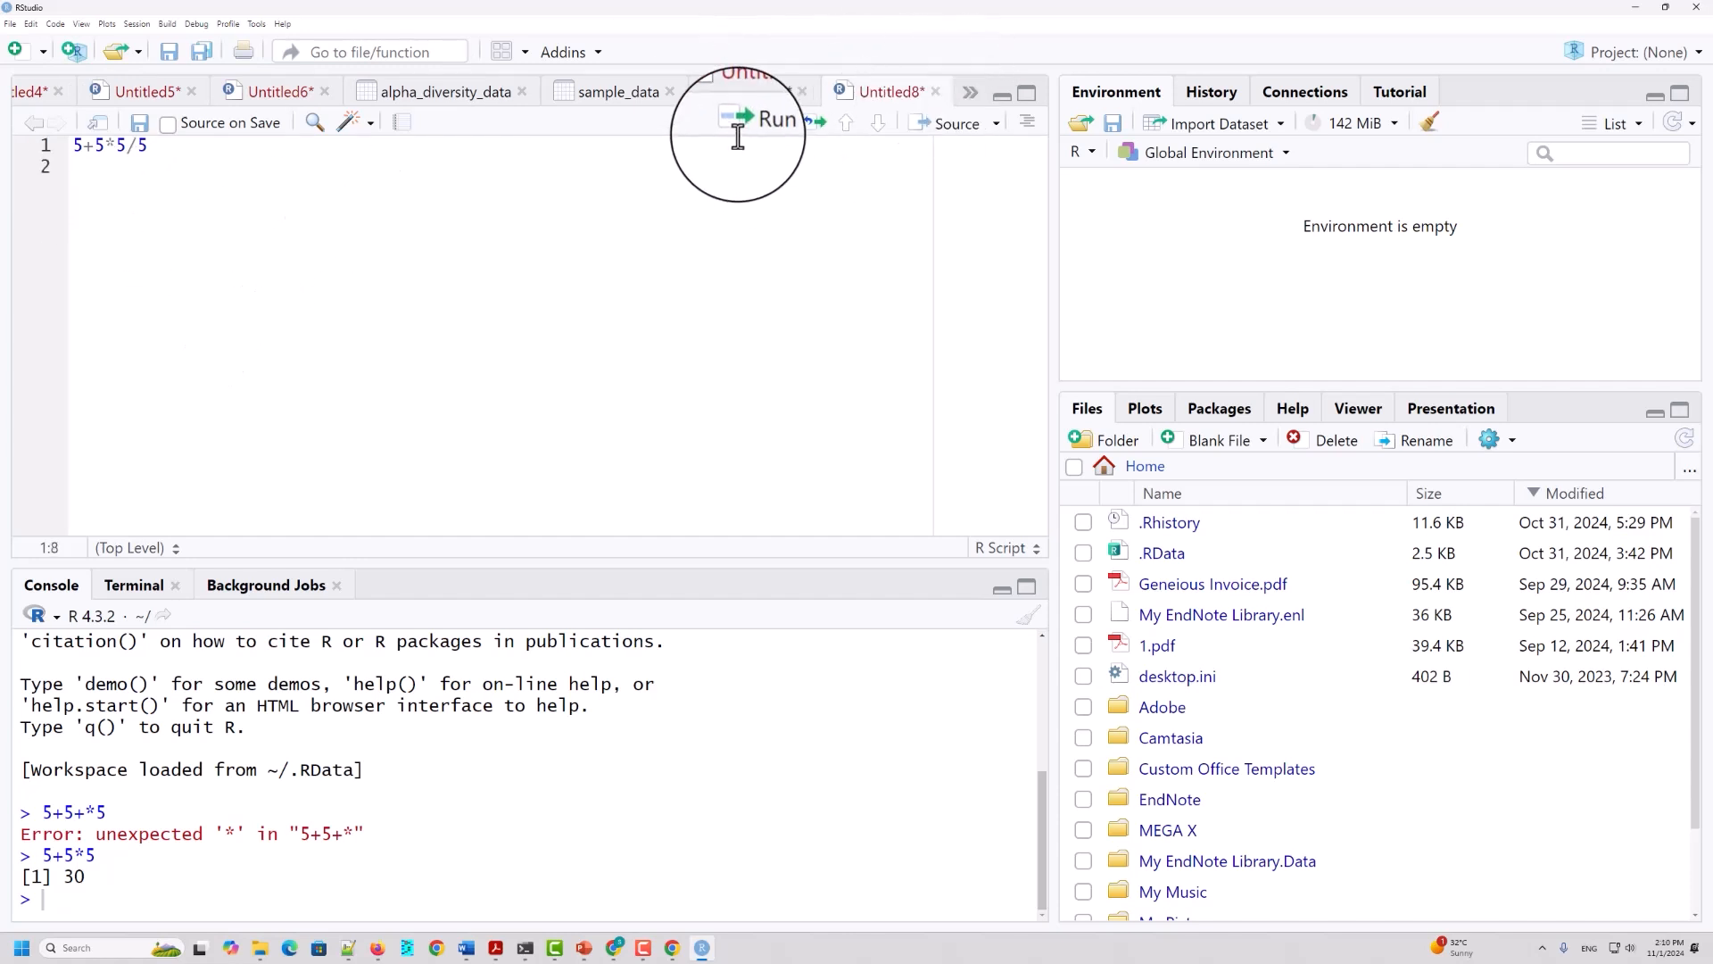
left_click(752, 138)
double_click(73, 857)
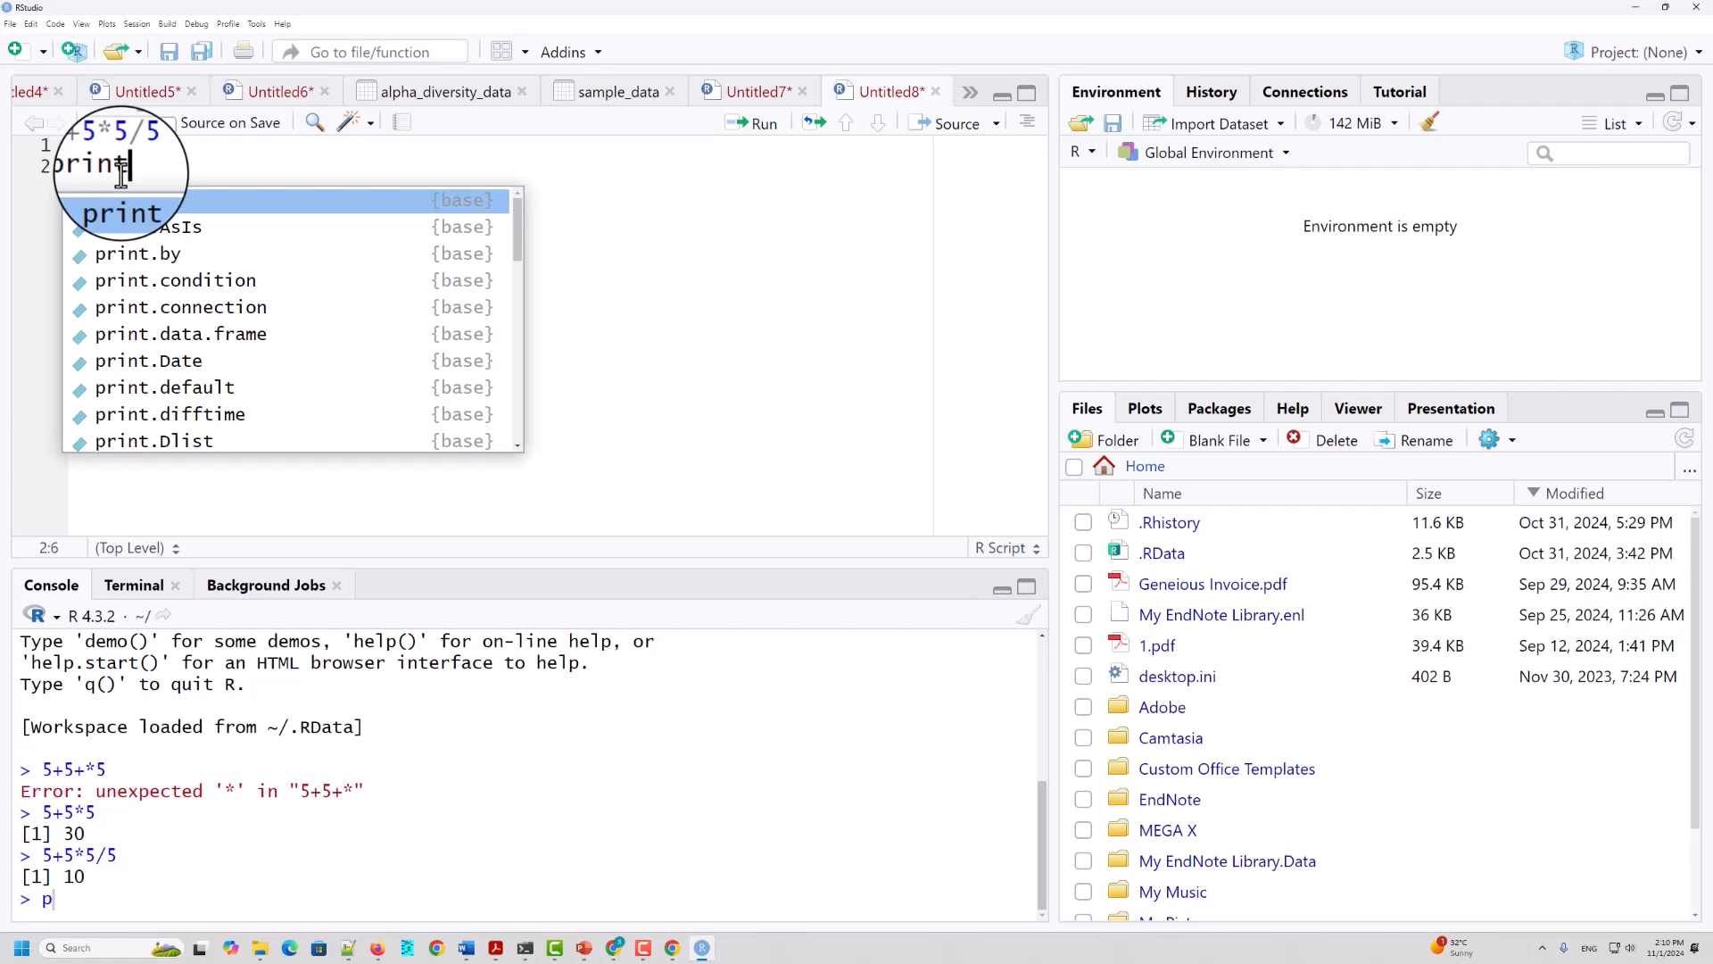
key("Return")
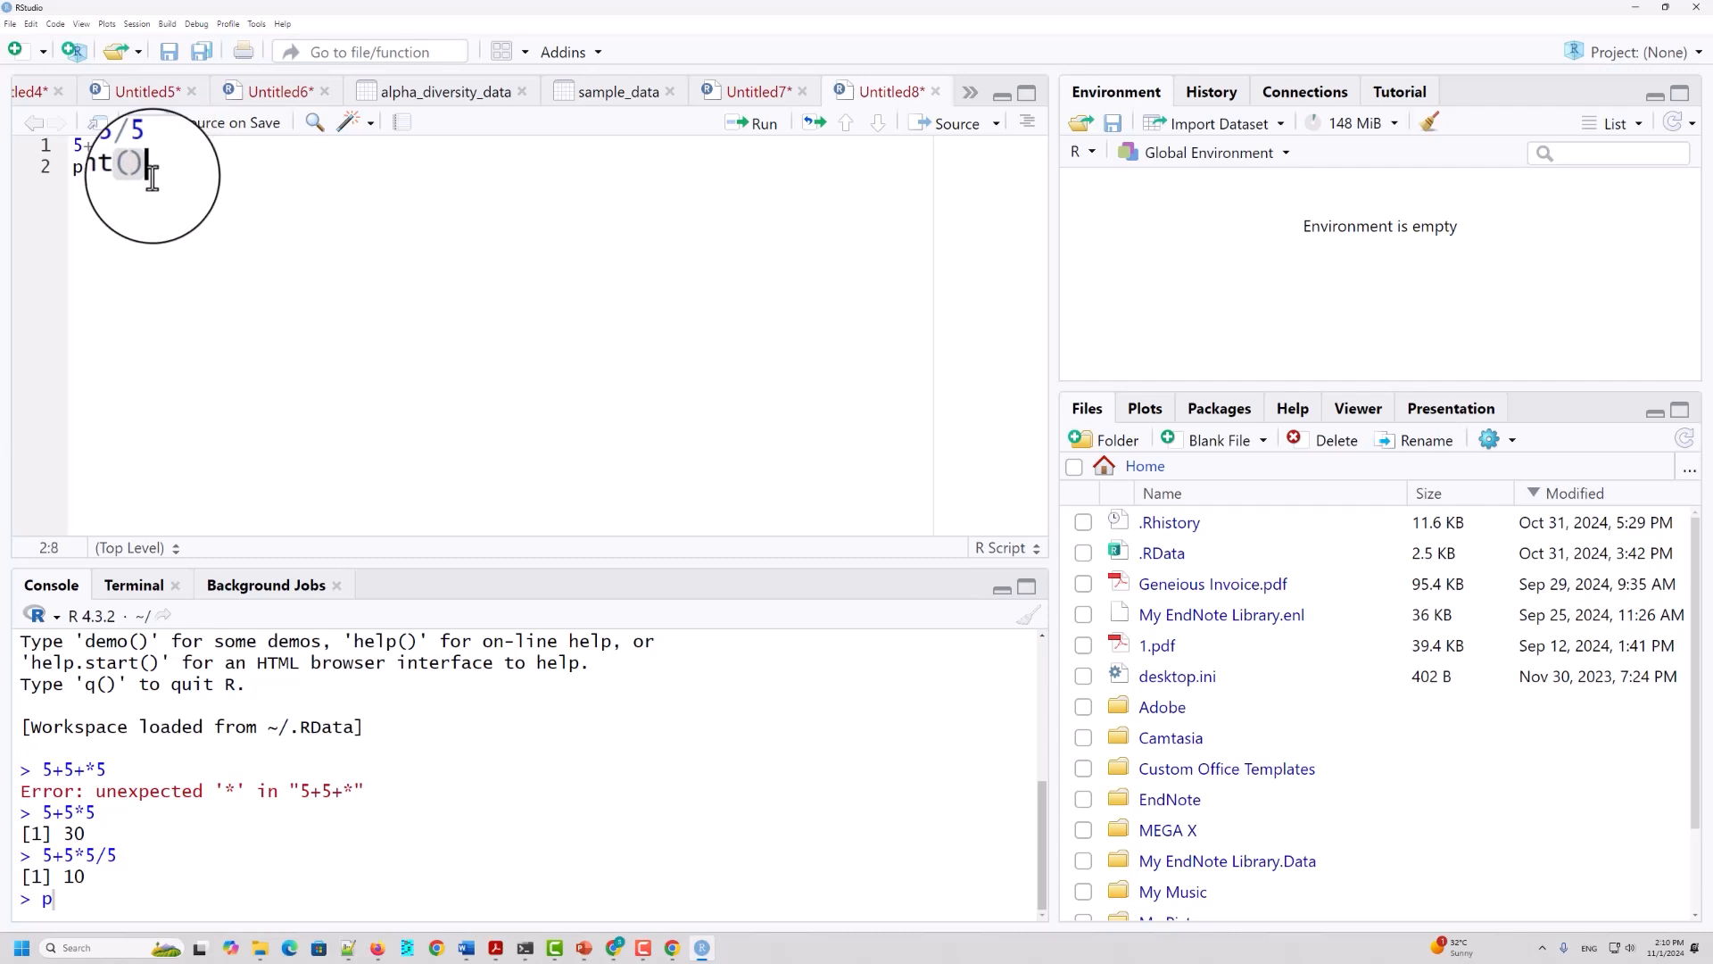
key("BackSpace")
key("BackSpace")
key("BackSpace")
key("BackSpace")
key("BackSpace")
key("BackSpace")
Step: Begin a print() call on line 2 of the script, checking the suggested completions for the function name
type("print")
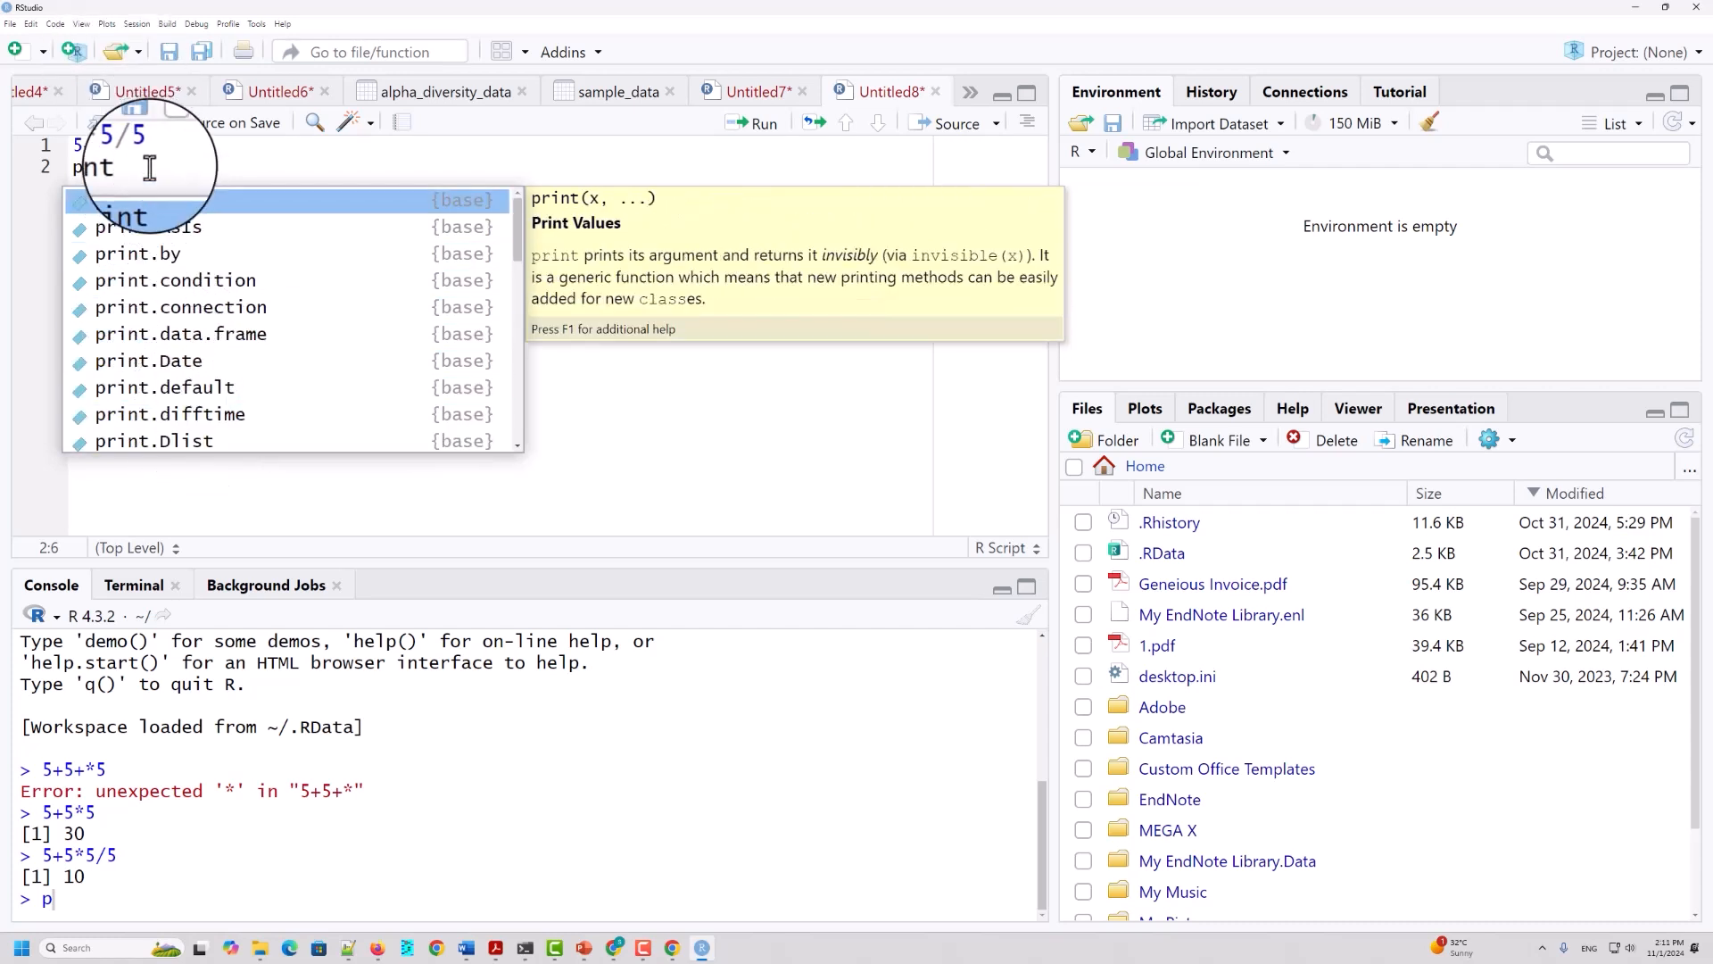
key("Escape")
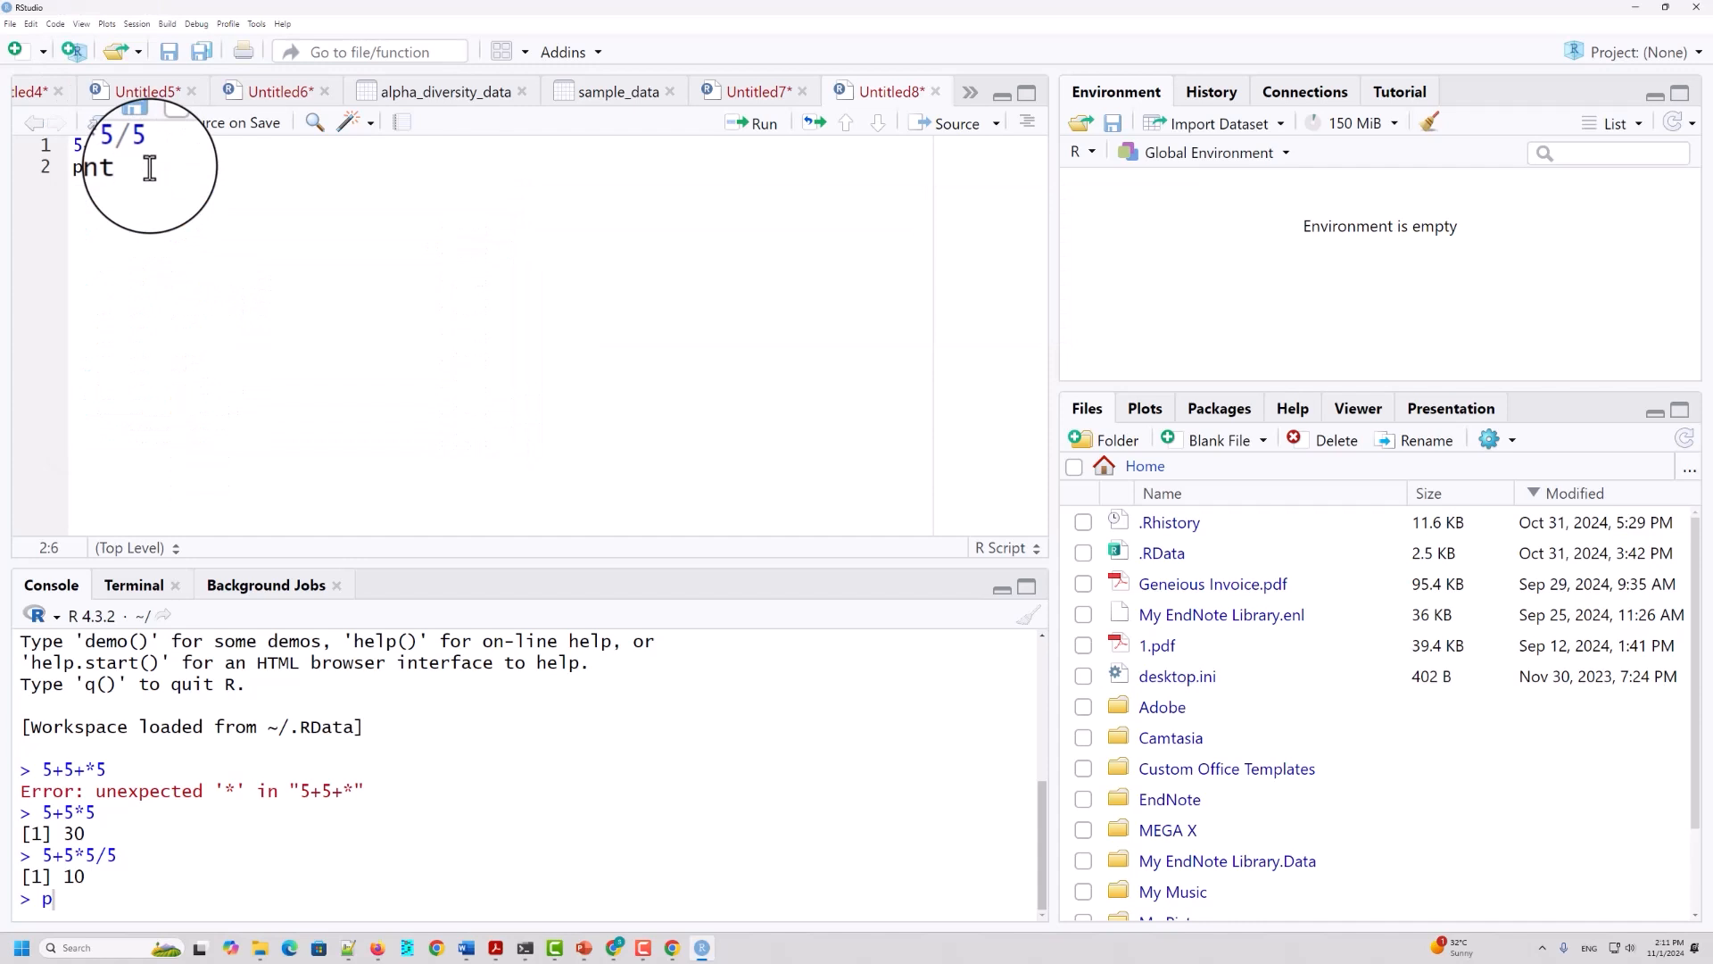
key("BackSpace")
key("BackSpace")
key("BackSpace")
key("BackSpace")
key("BackSpace")
key("BackSpace")
key("BackSpace")
key("BackSpace")
key("BackSpace")
key("BackSpace")
key("ctrl+z")
key("ctrl+z")
type("nt")
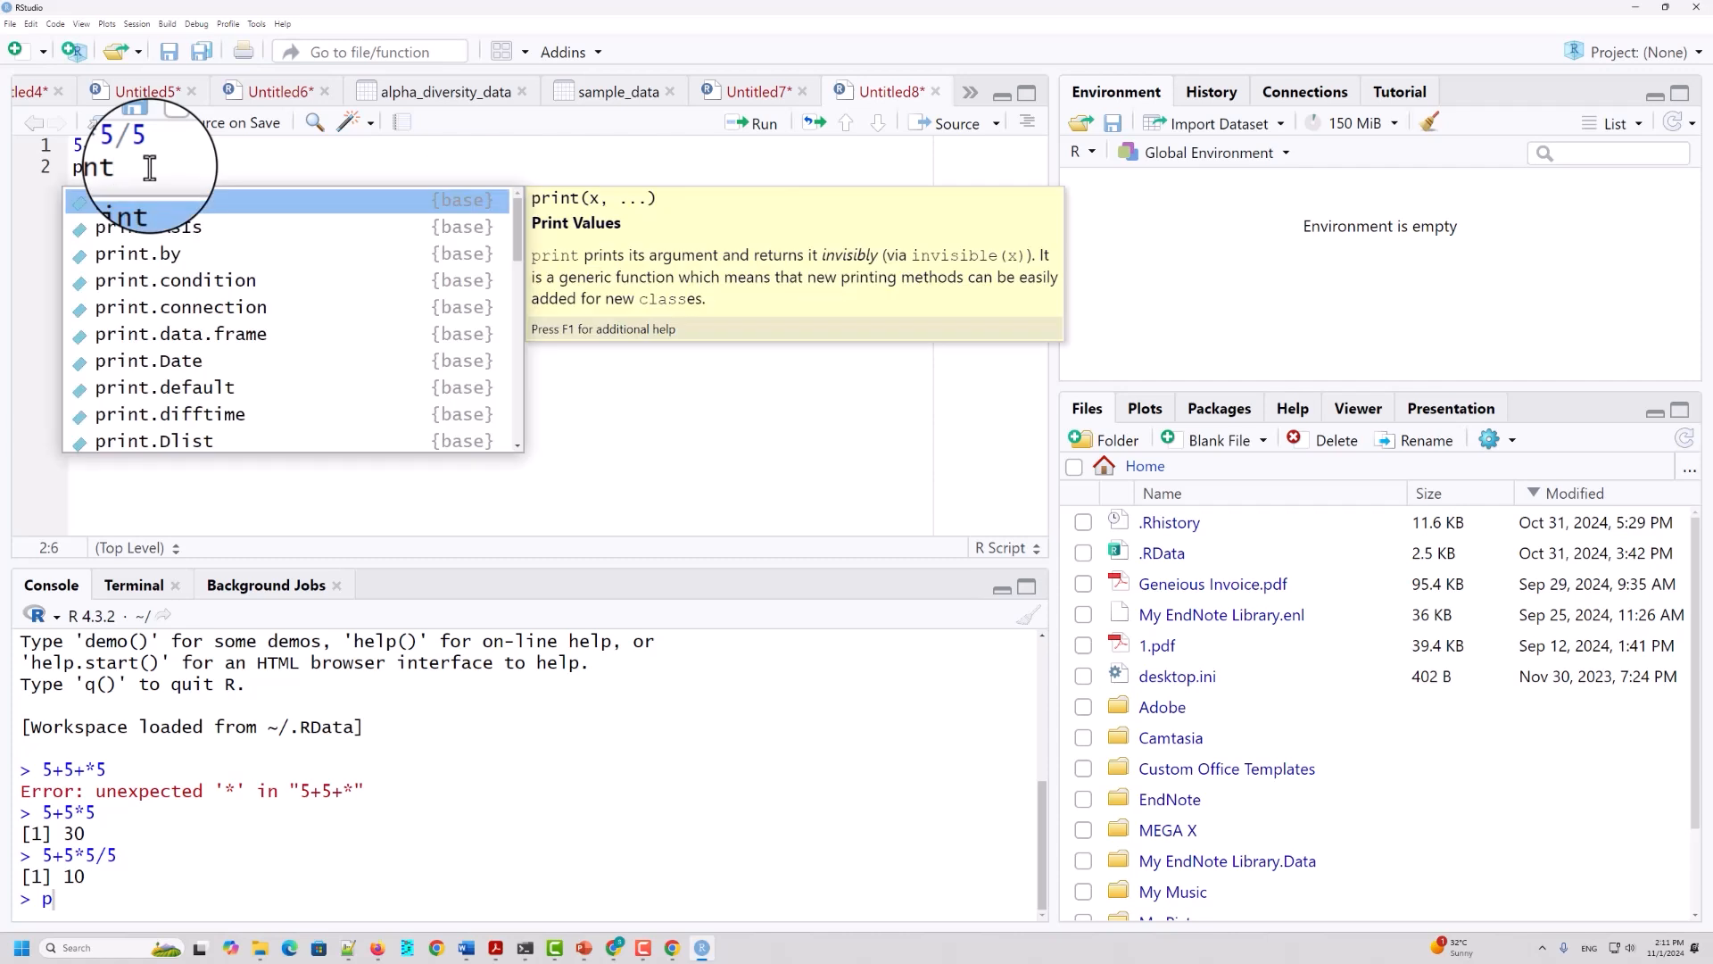
type("(")
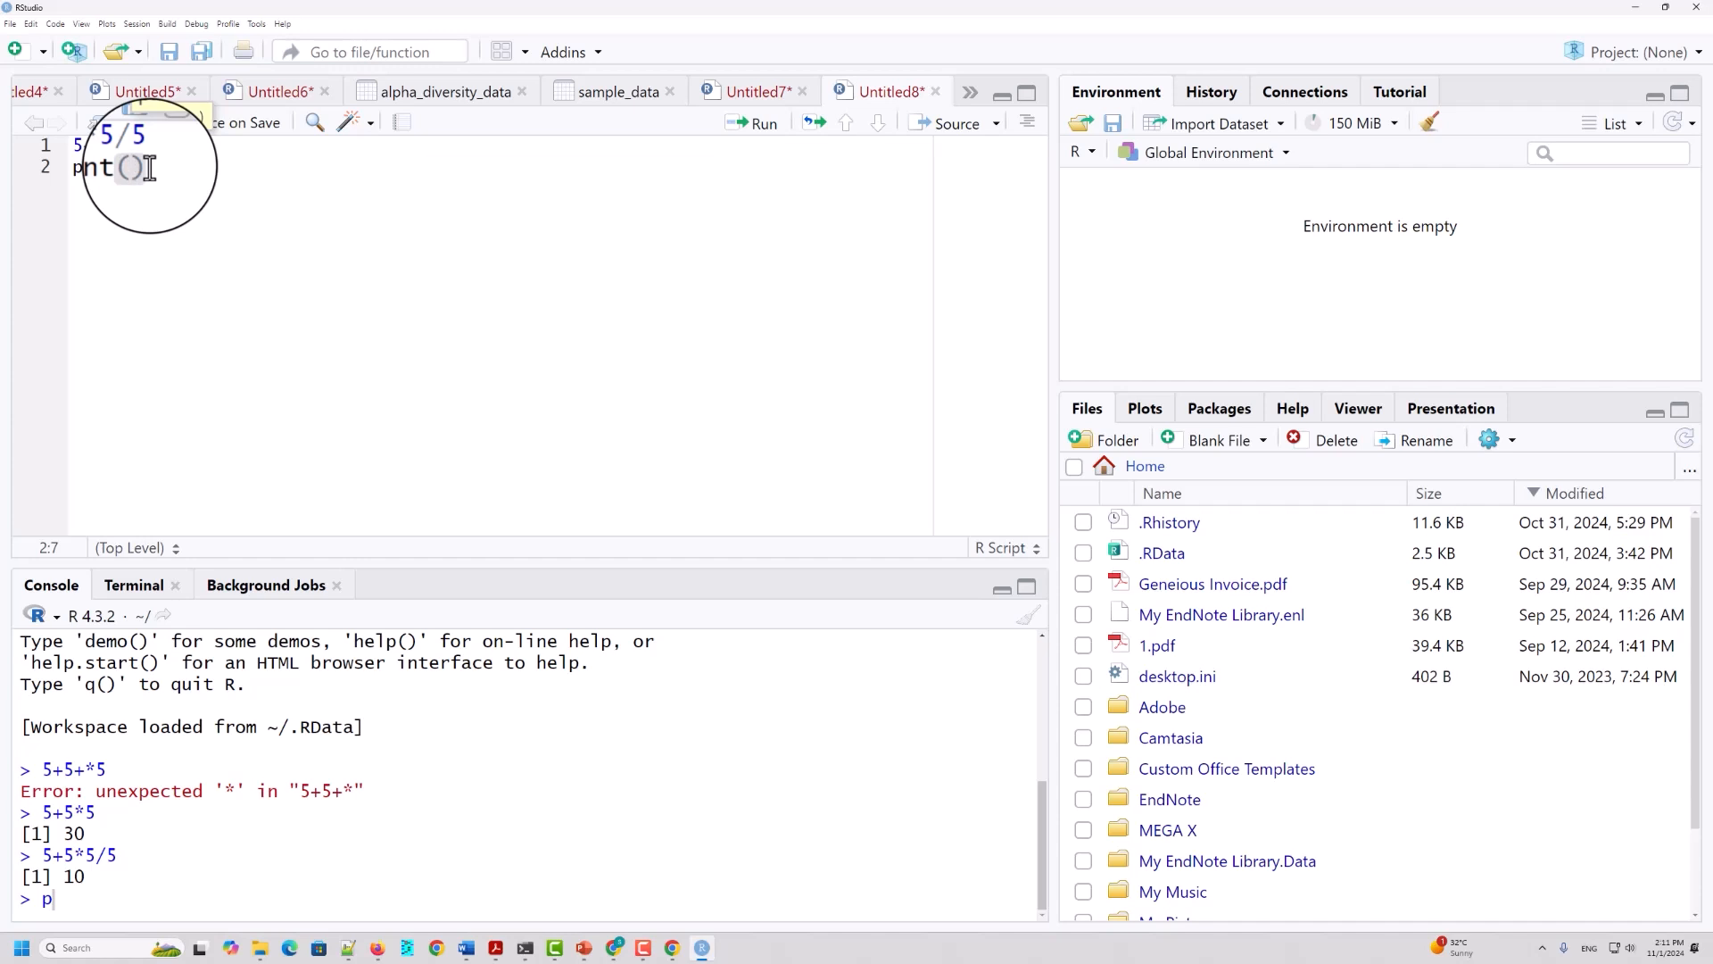
Step: Complete line 2 as print("Hellow world"), run it, and highlight the printed text in the console
type("'")
type("Hello")
key("BackSpace")
key("BackSpace")
key("BackSpace")
type("lo, world")
left_click(338, 167)
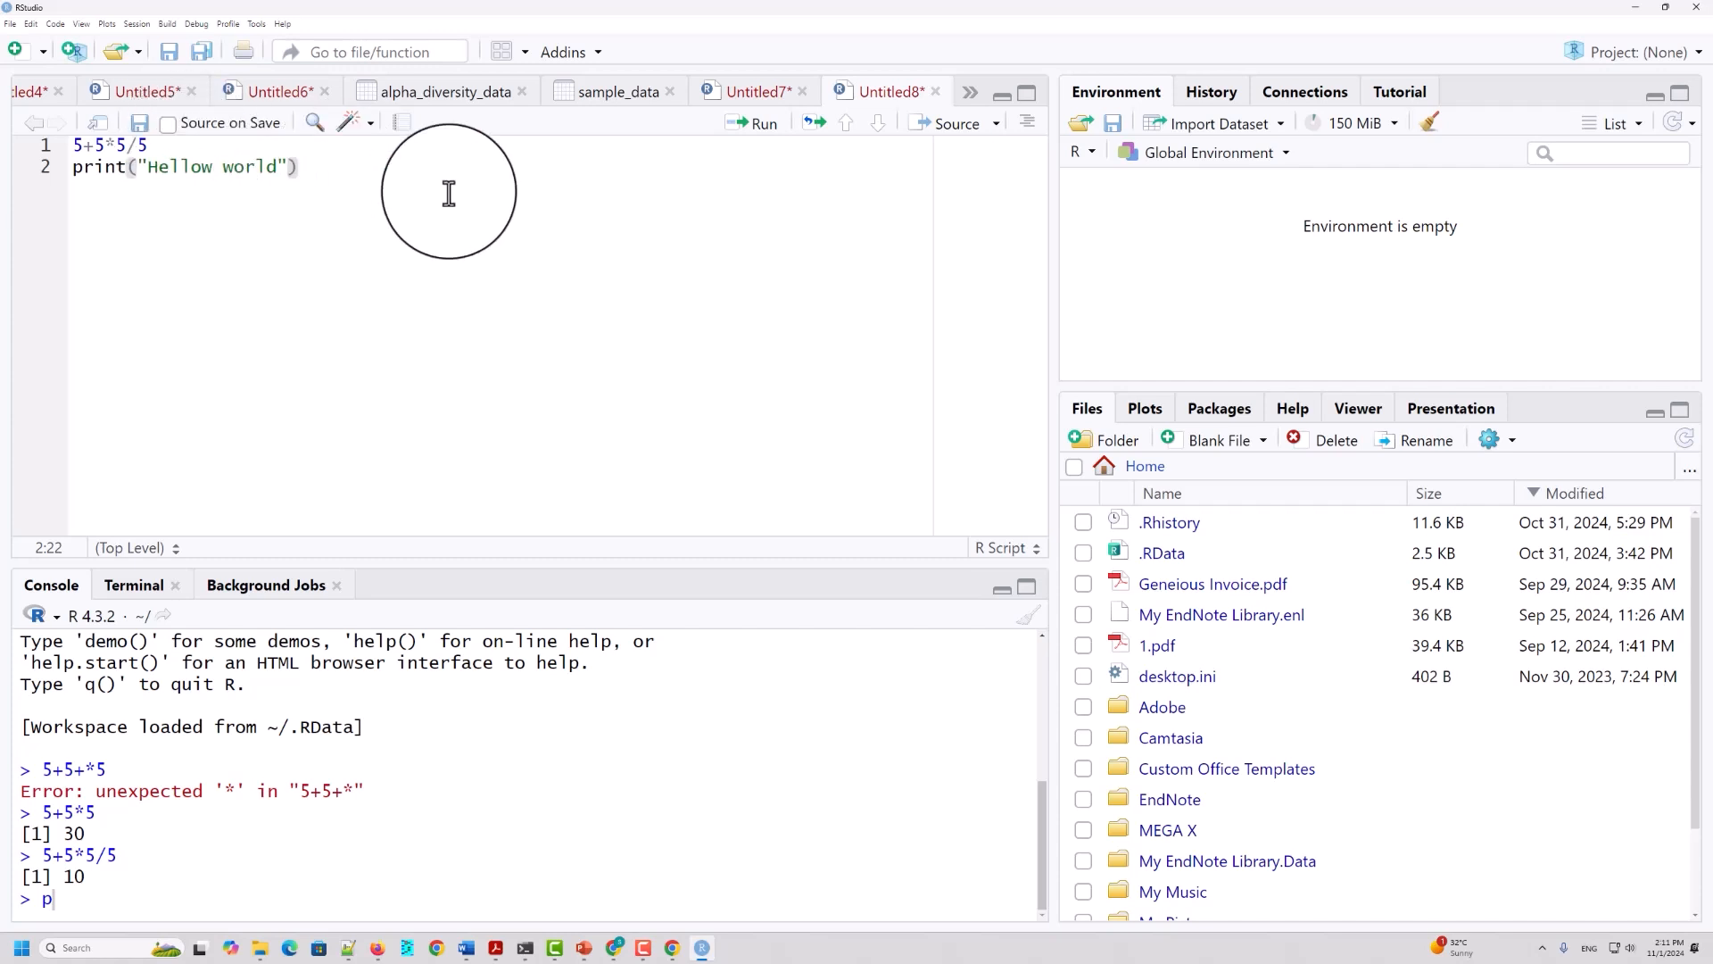
left_click(758, 125)
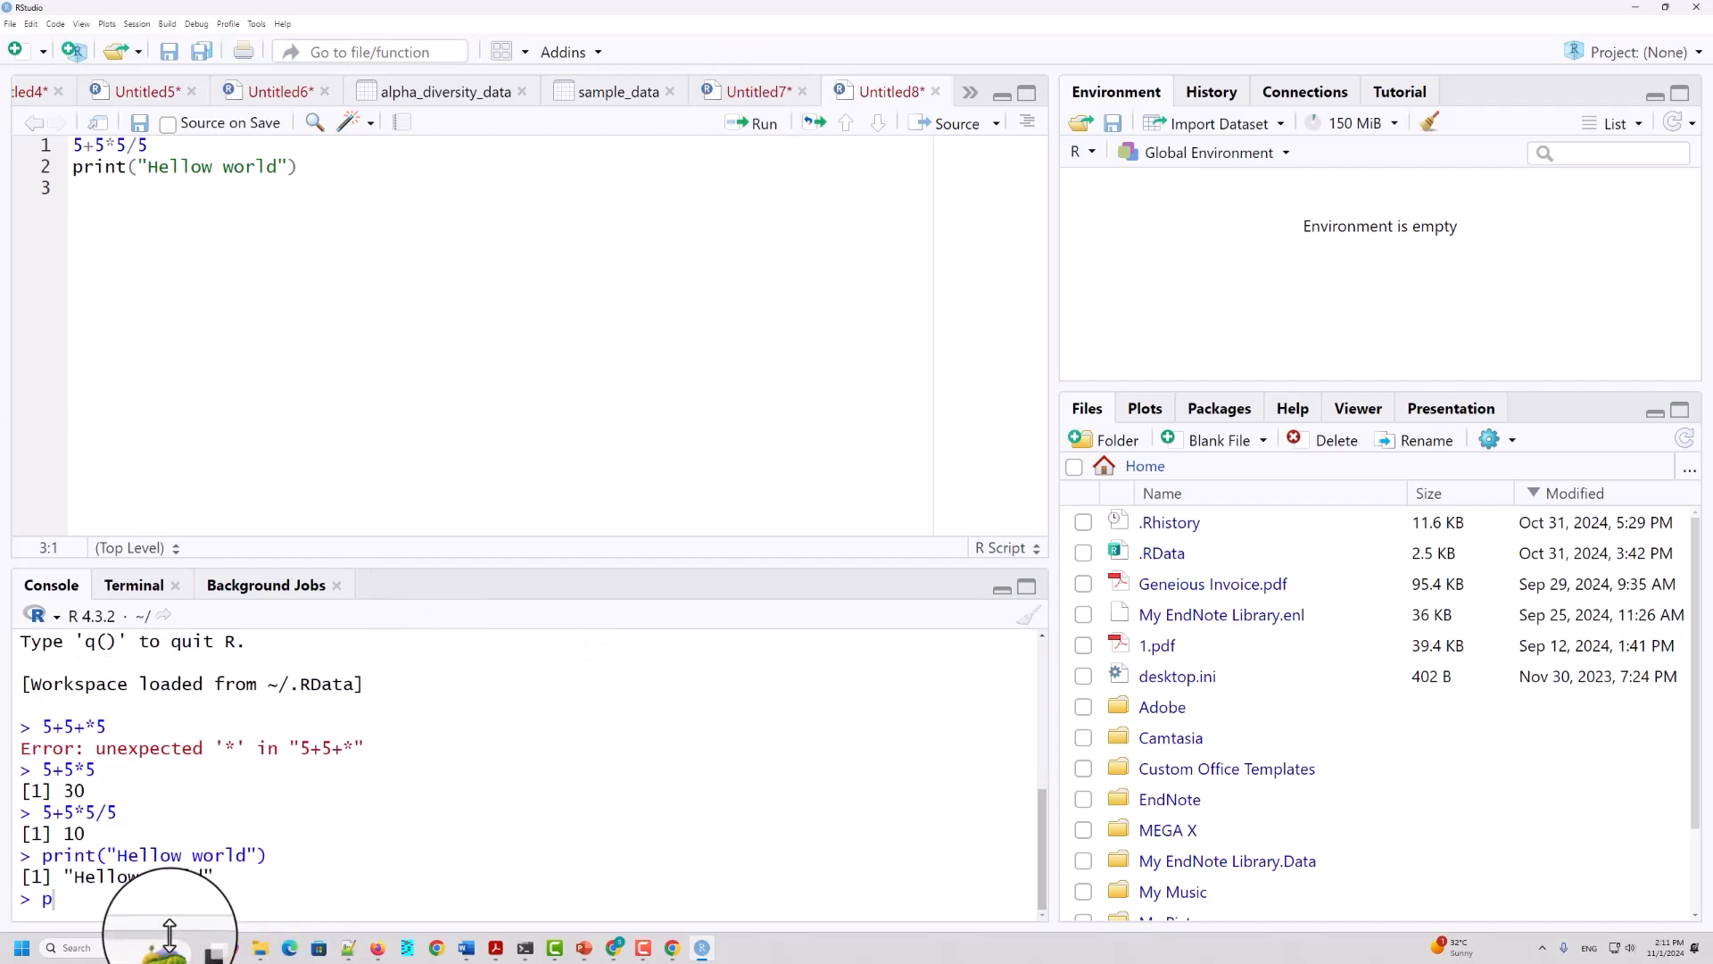
left_click_drag(205, 877, 73, 877)
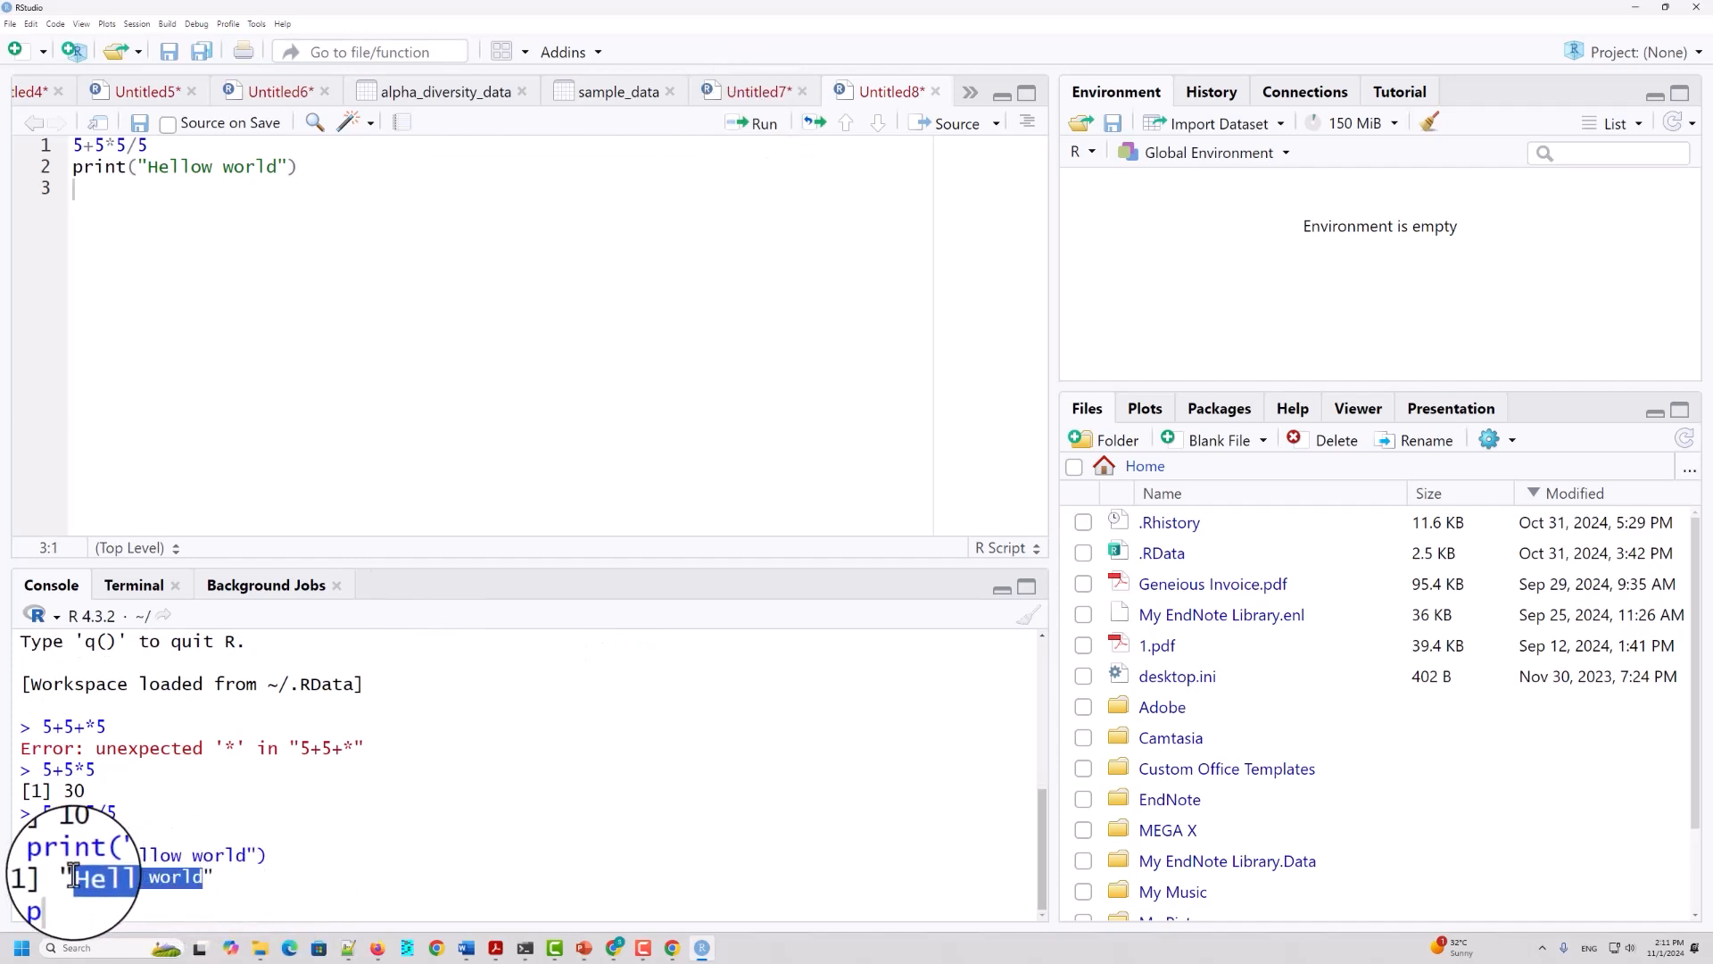
Step: Add the line print("Hellow this is our first R class") below the first print statement
left_click(318, 169)
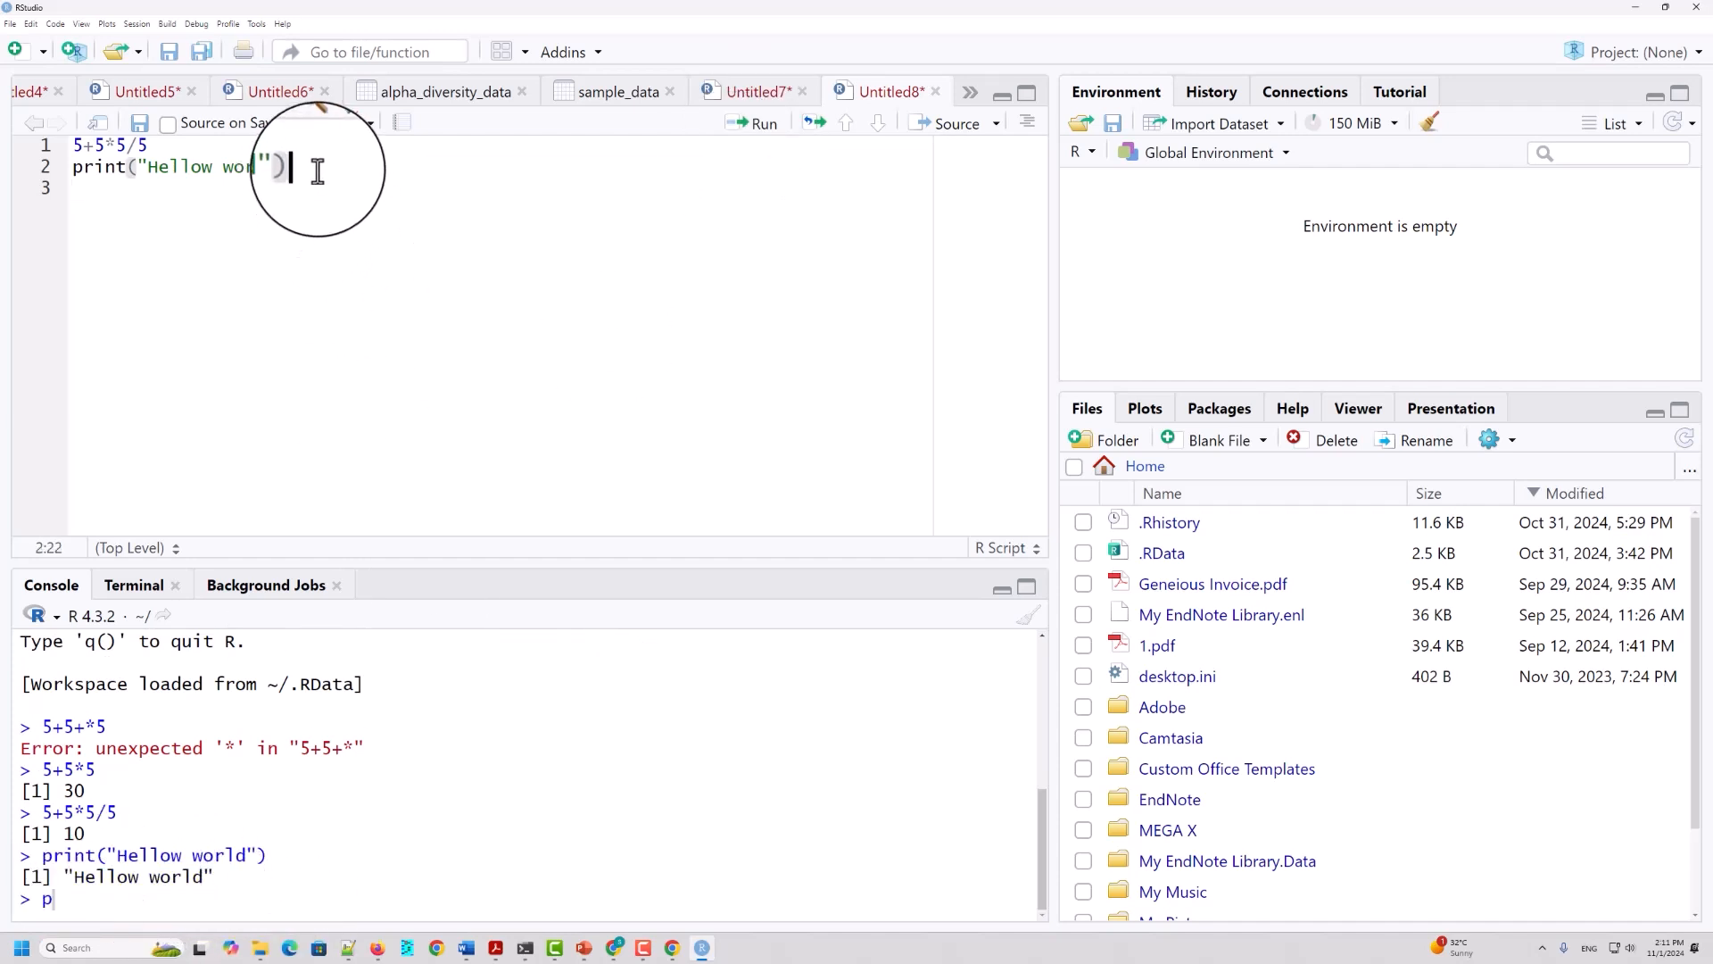
key("Return")
type("print")
key("Return")
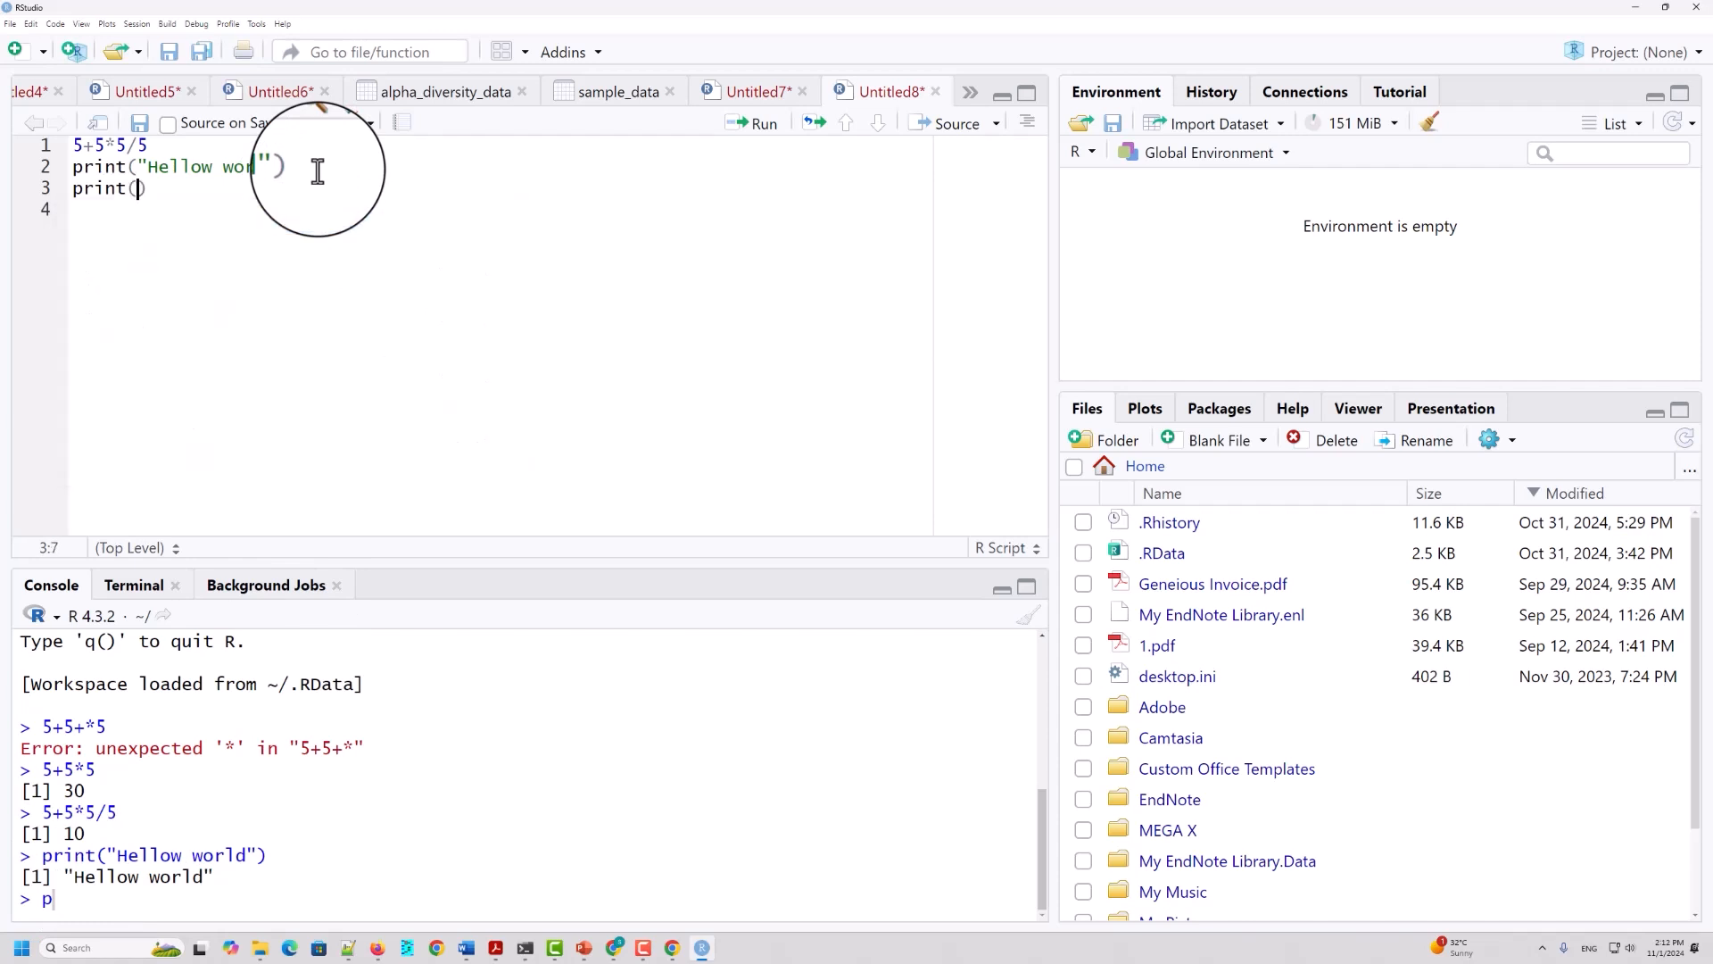
type("\"")
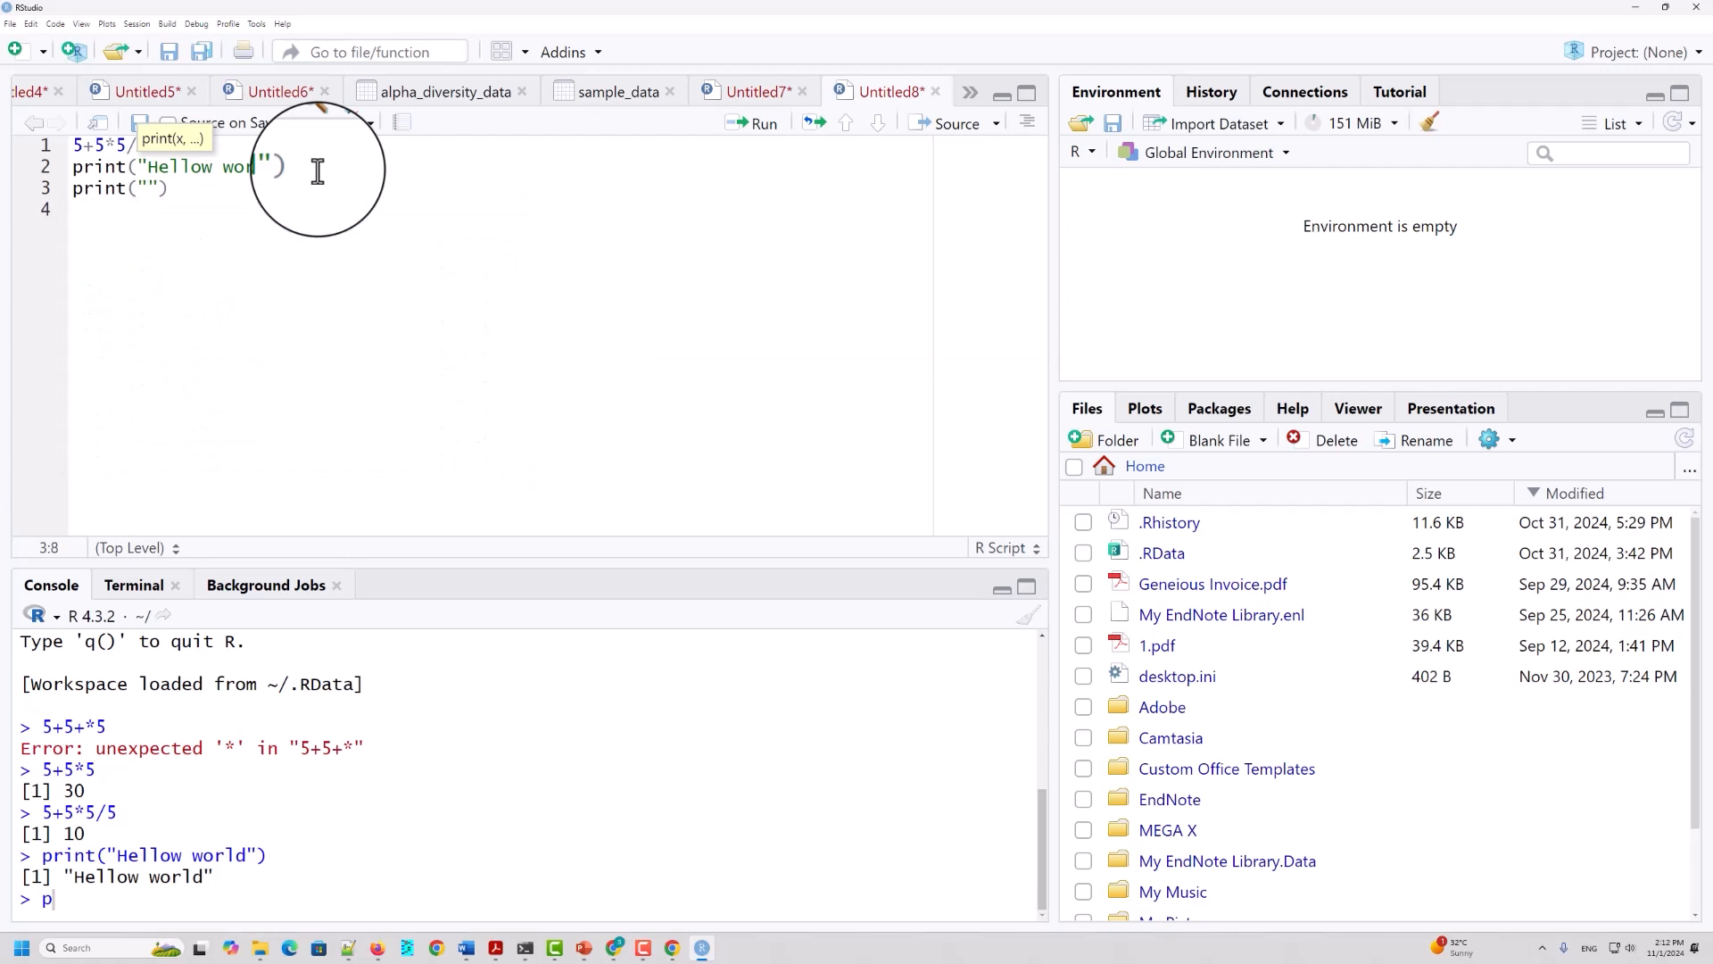
type("Hellow this is our fi")
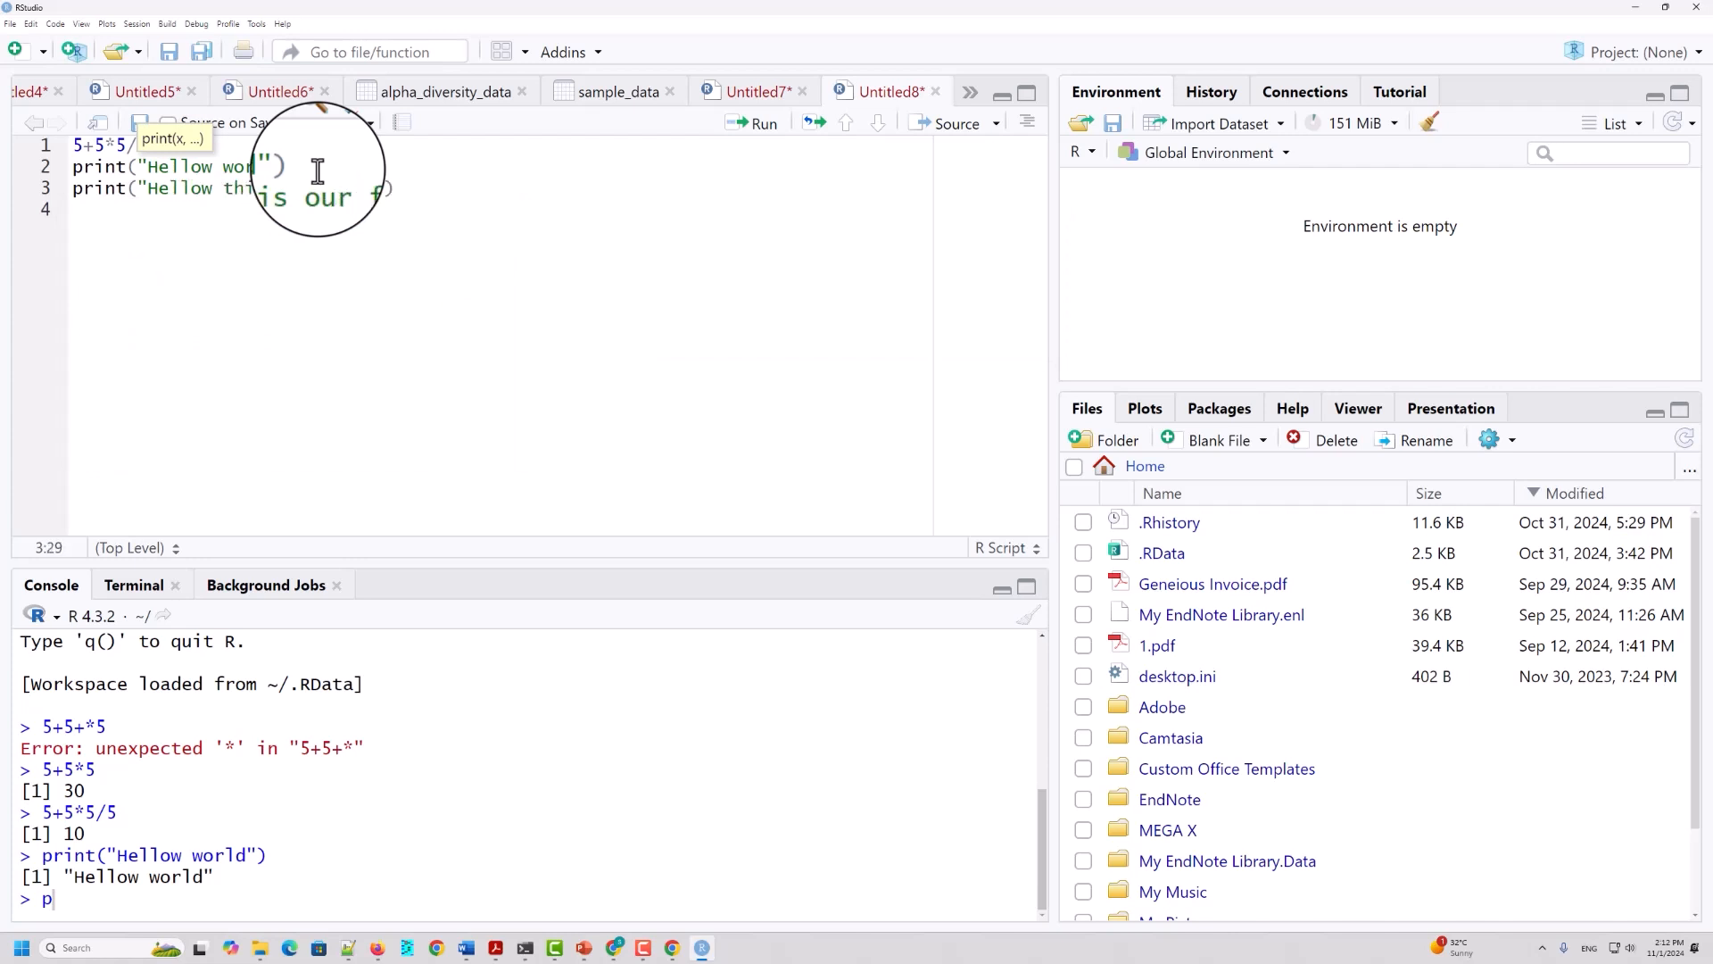
type("rst R class")
left_click_drag(527, 172, 497, 194)
left_click(523, 191)
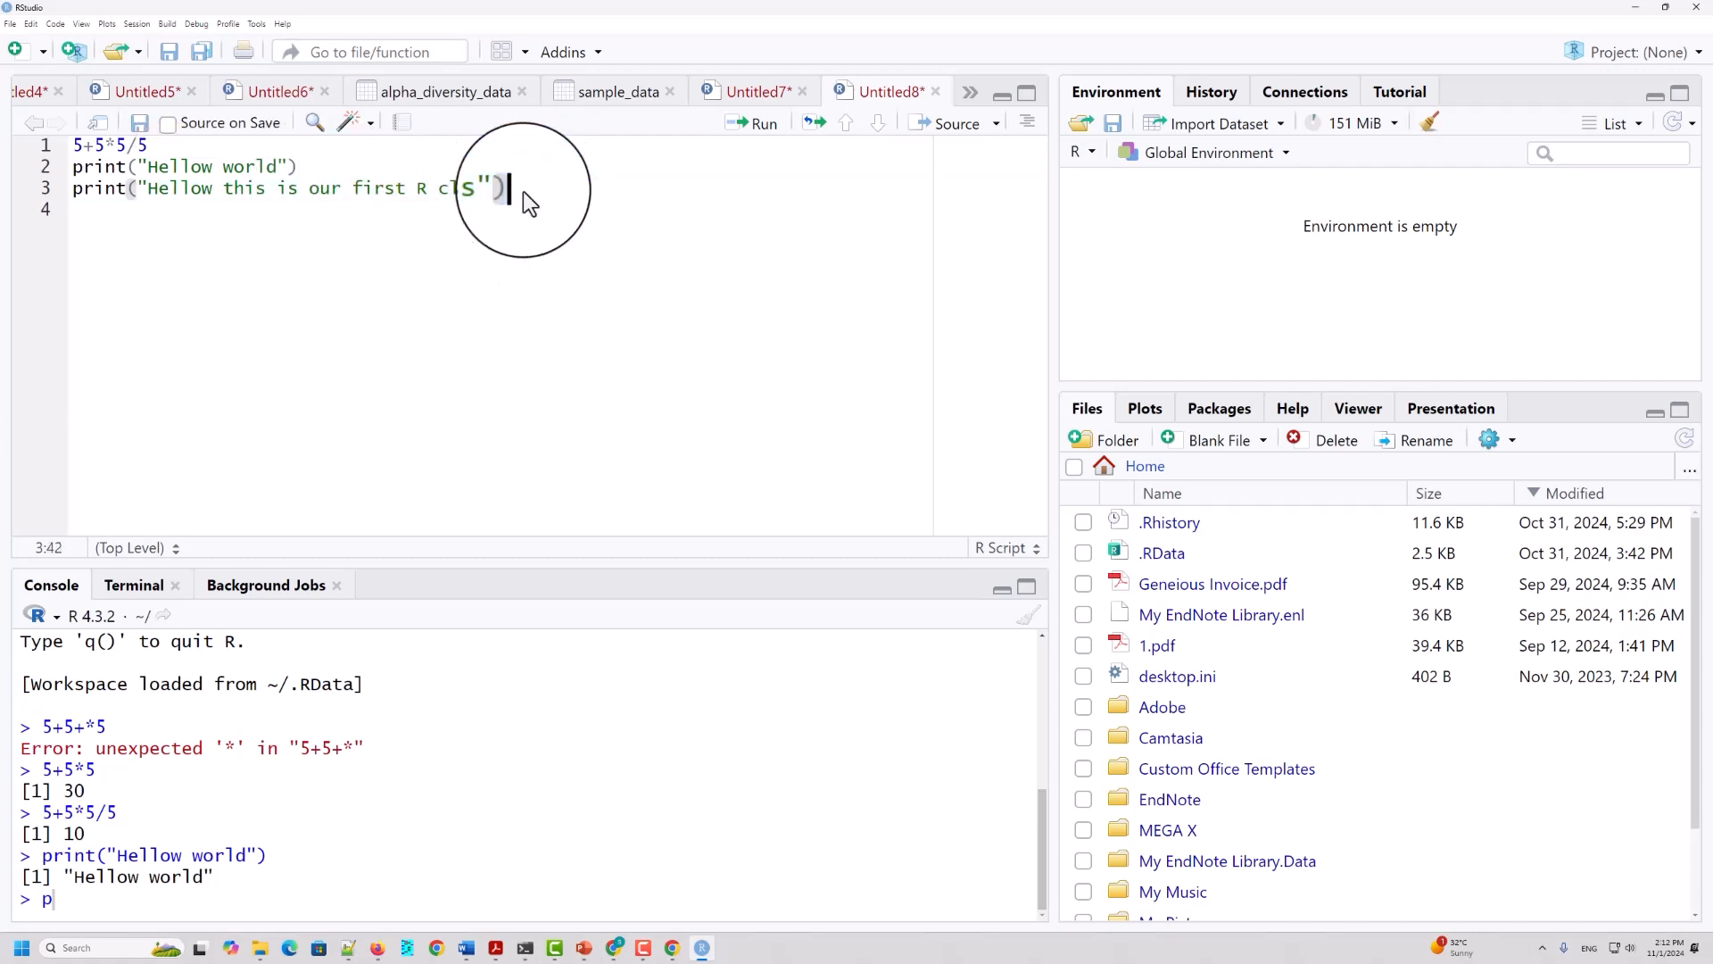
Step: Run the print statement on line 3 and highlight its console output, plus both print lines in the script
left_click(758, 123)
left_click_drag(80, 878, 424, 877)
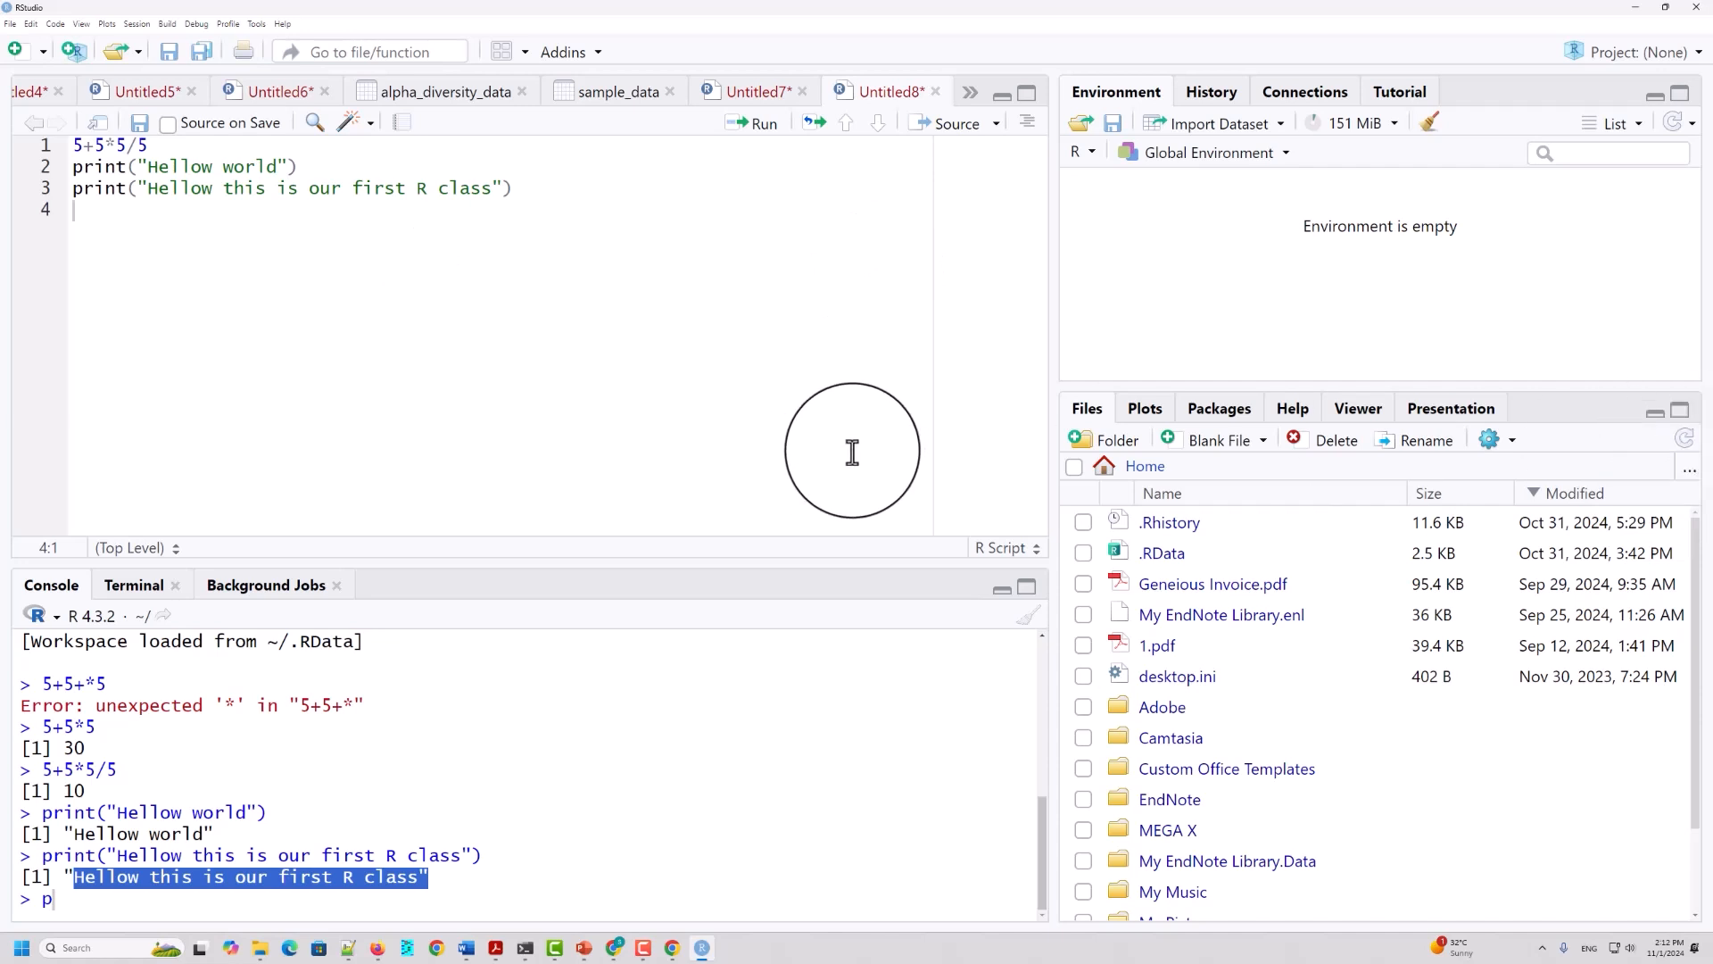
left_click_drag(528, 190, 48, 170)
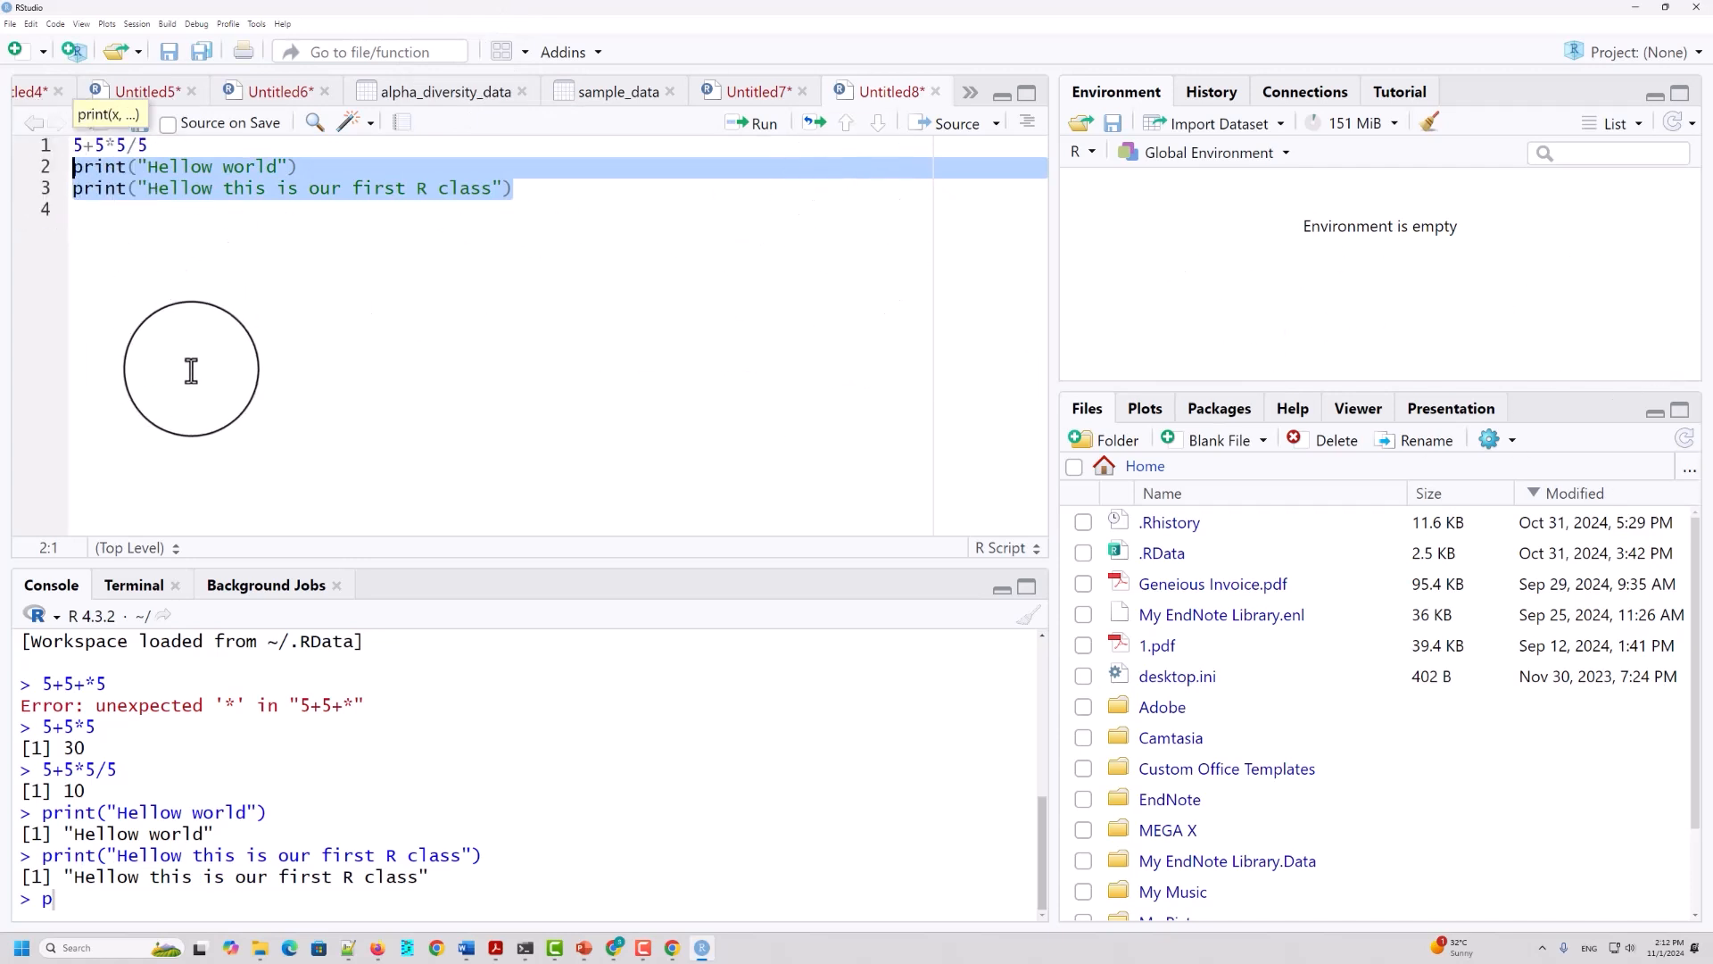
Step: Highlight the two print statements on lines 2 and 3, plus the start of the arithmetic expression on line 1, to review the script
left_click(218, 249)
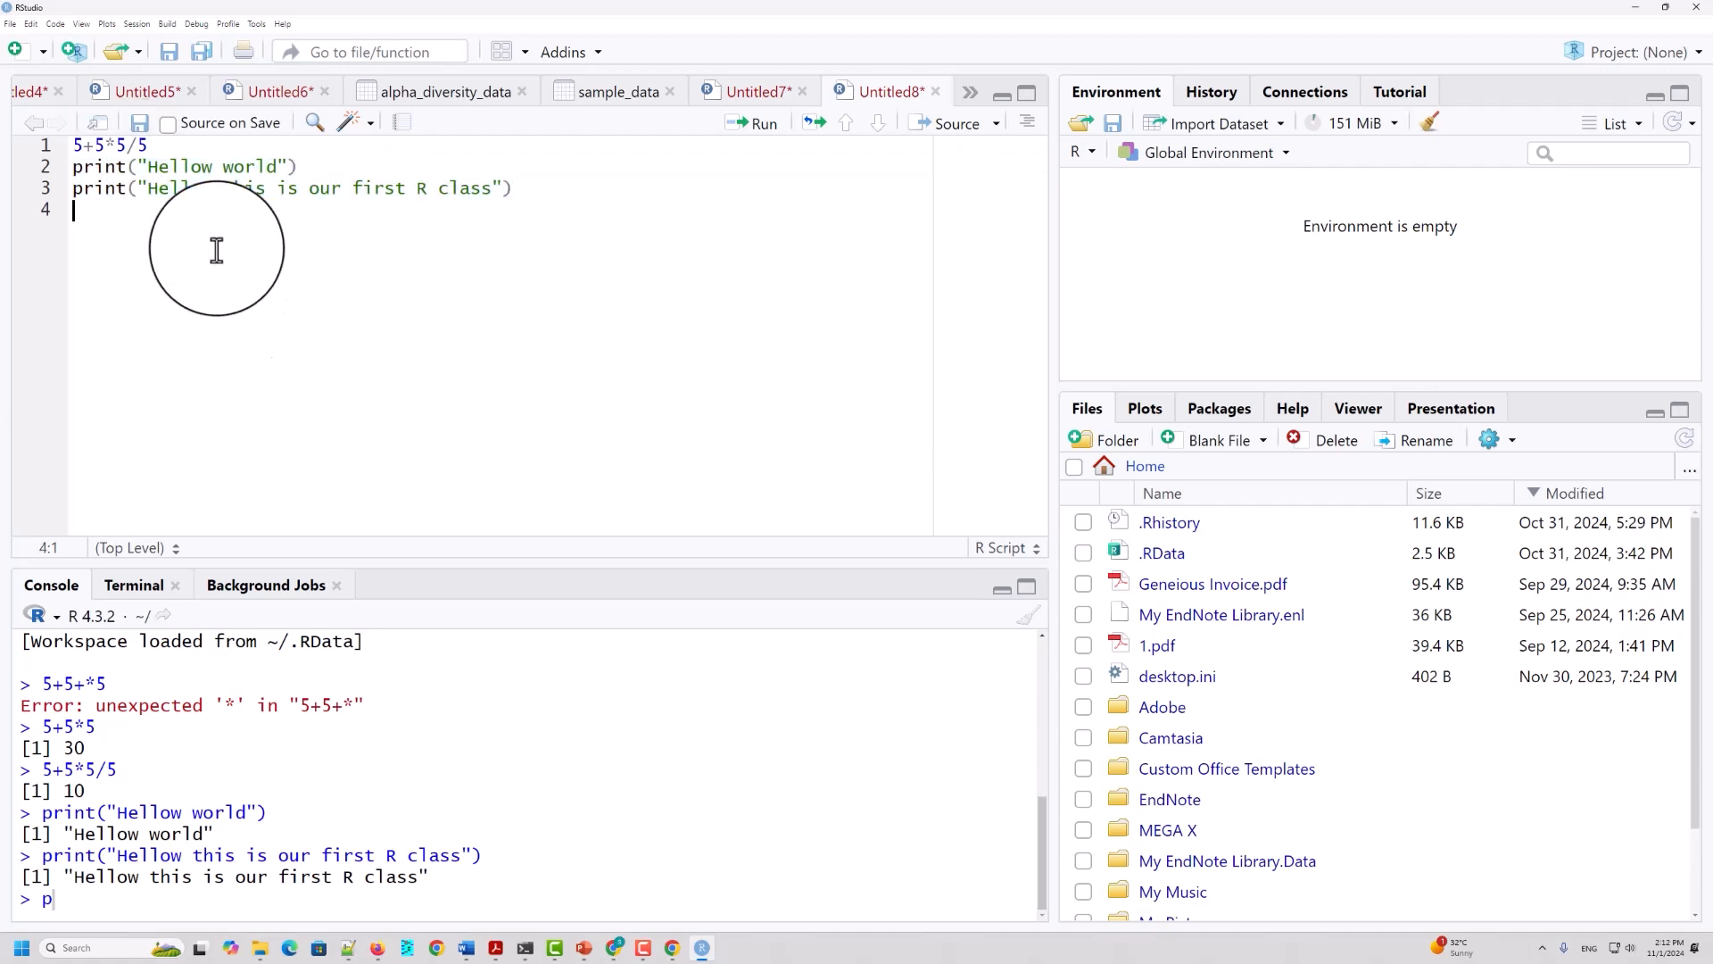
left_click(146, 167)
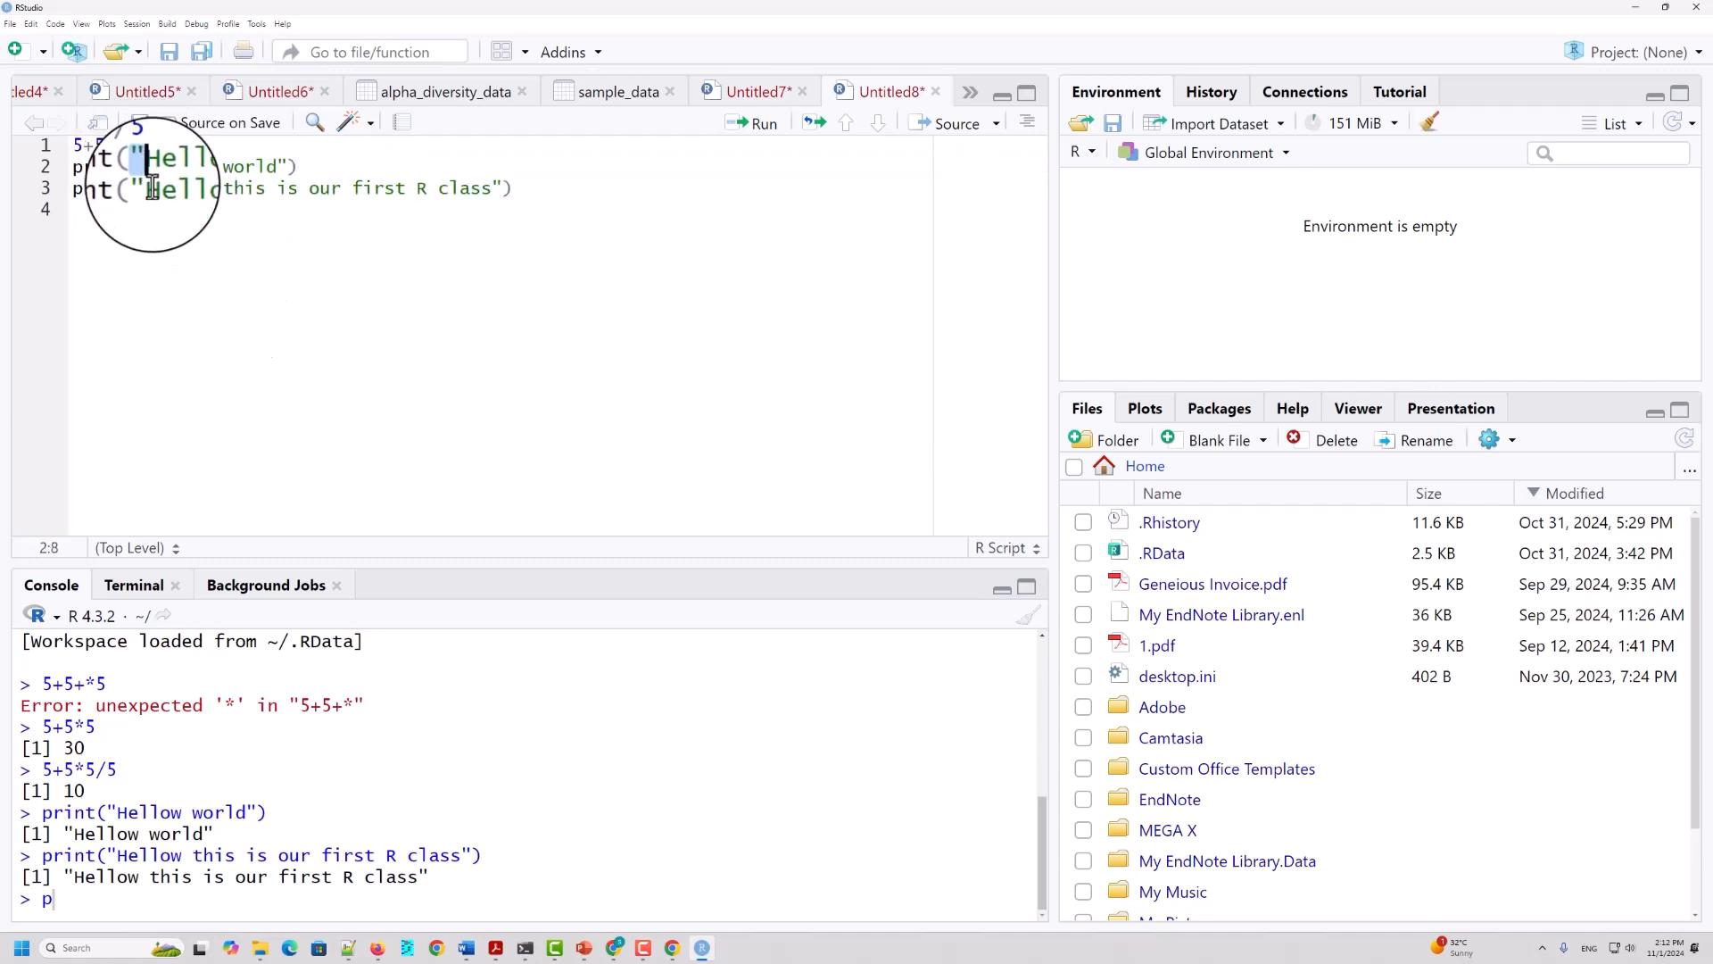
left_click_drag(145, 167, 233, 306)
left_click(593, 184)
left_click_drag(593, 183, 84, 169)
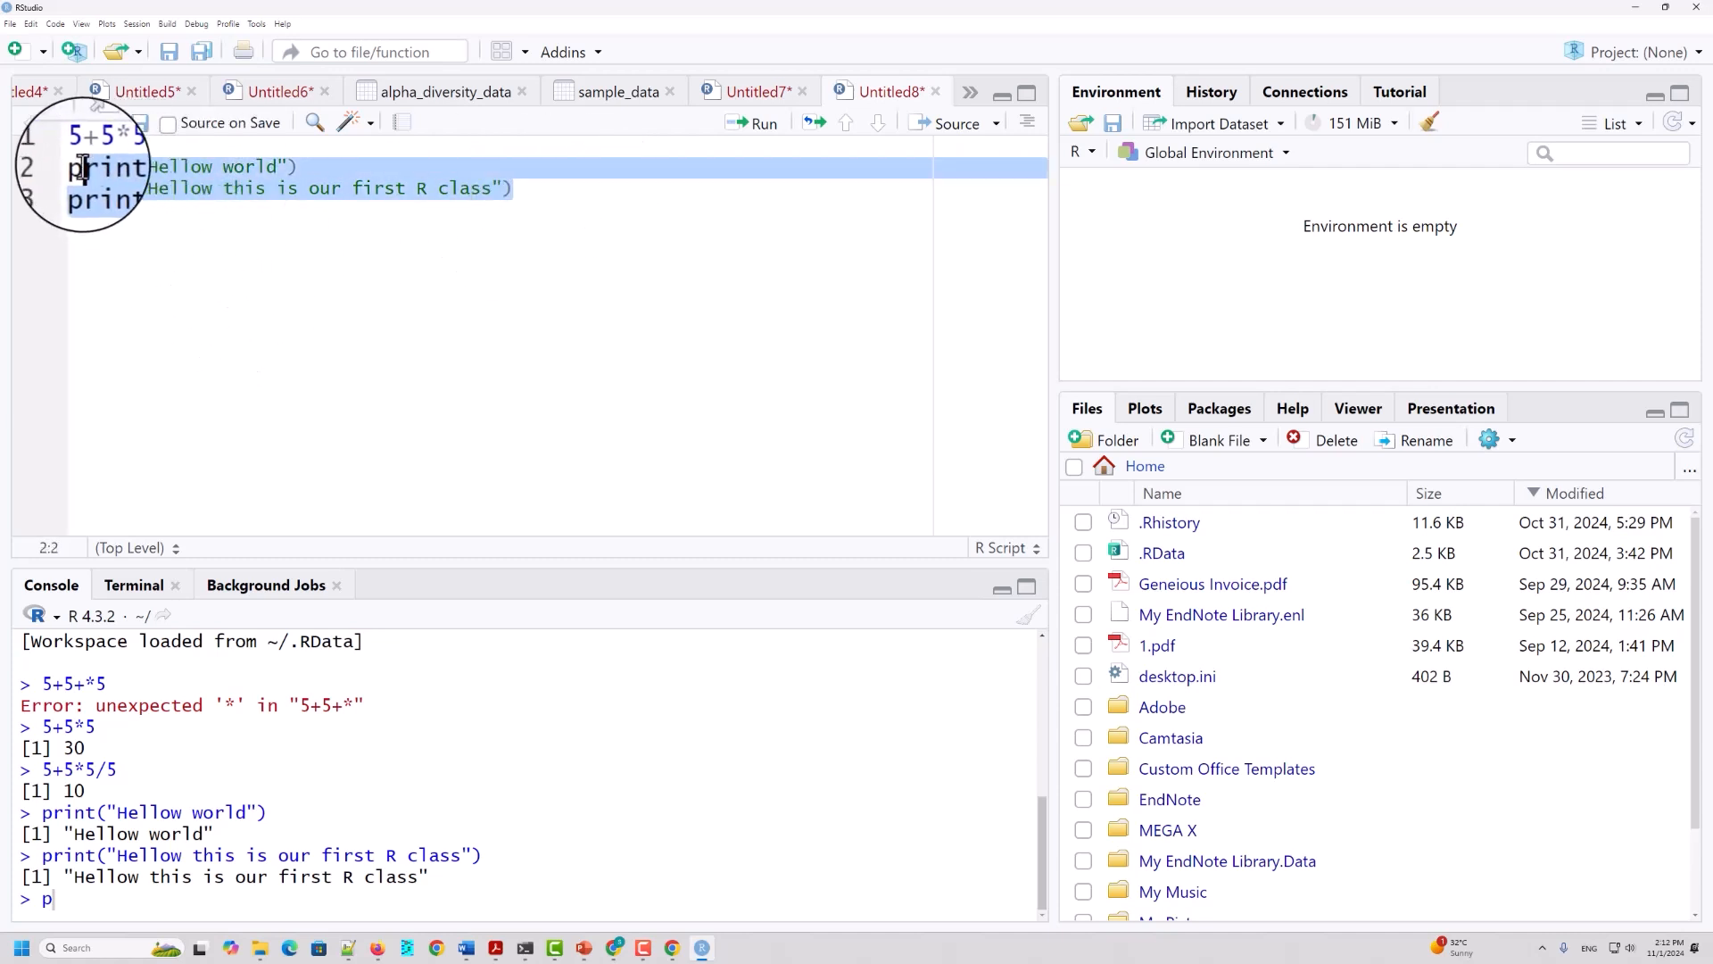
left_click(413, 420)
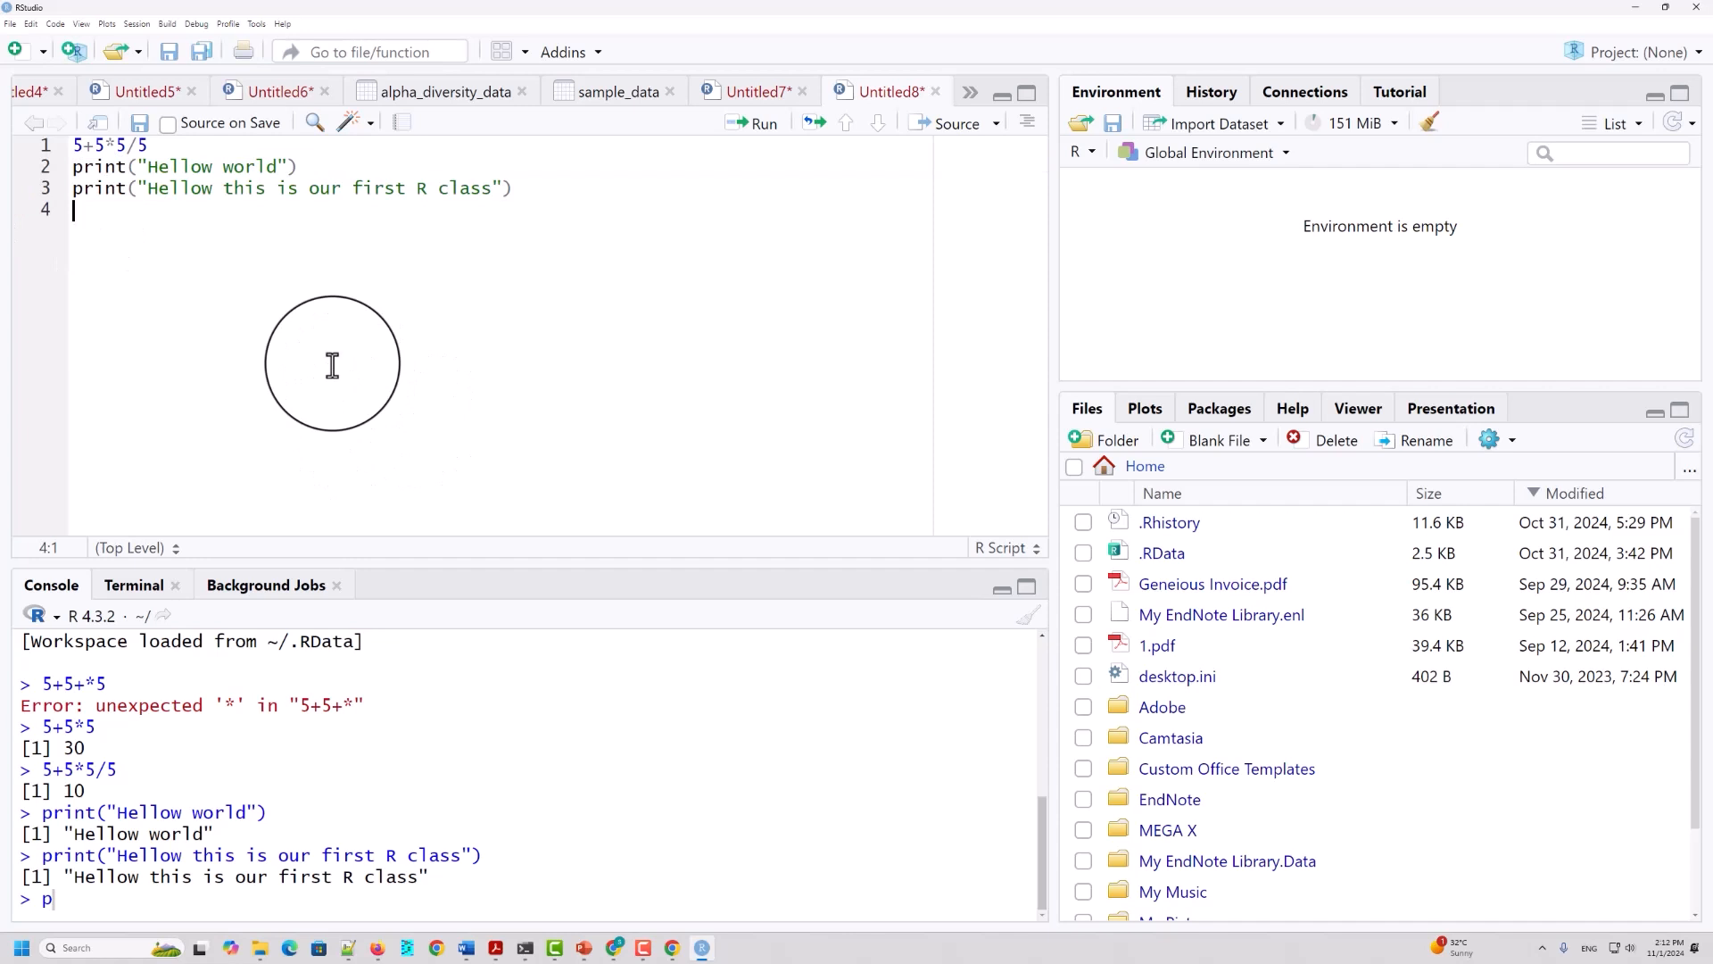
left_click_drag(73, 144, 95, 145)
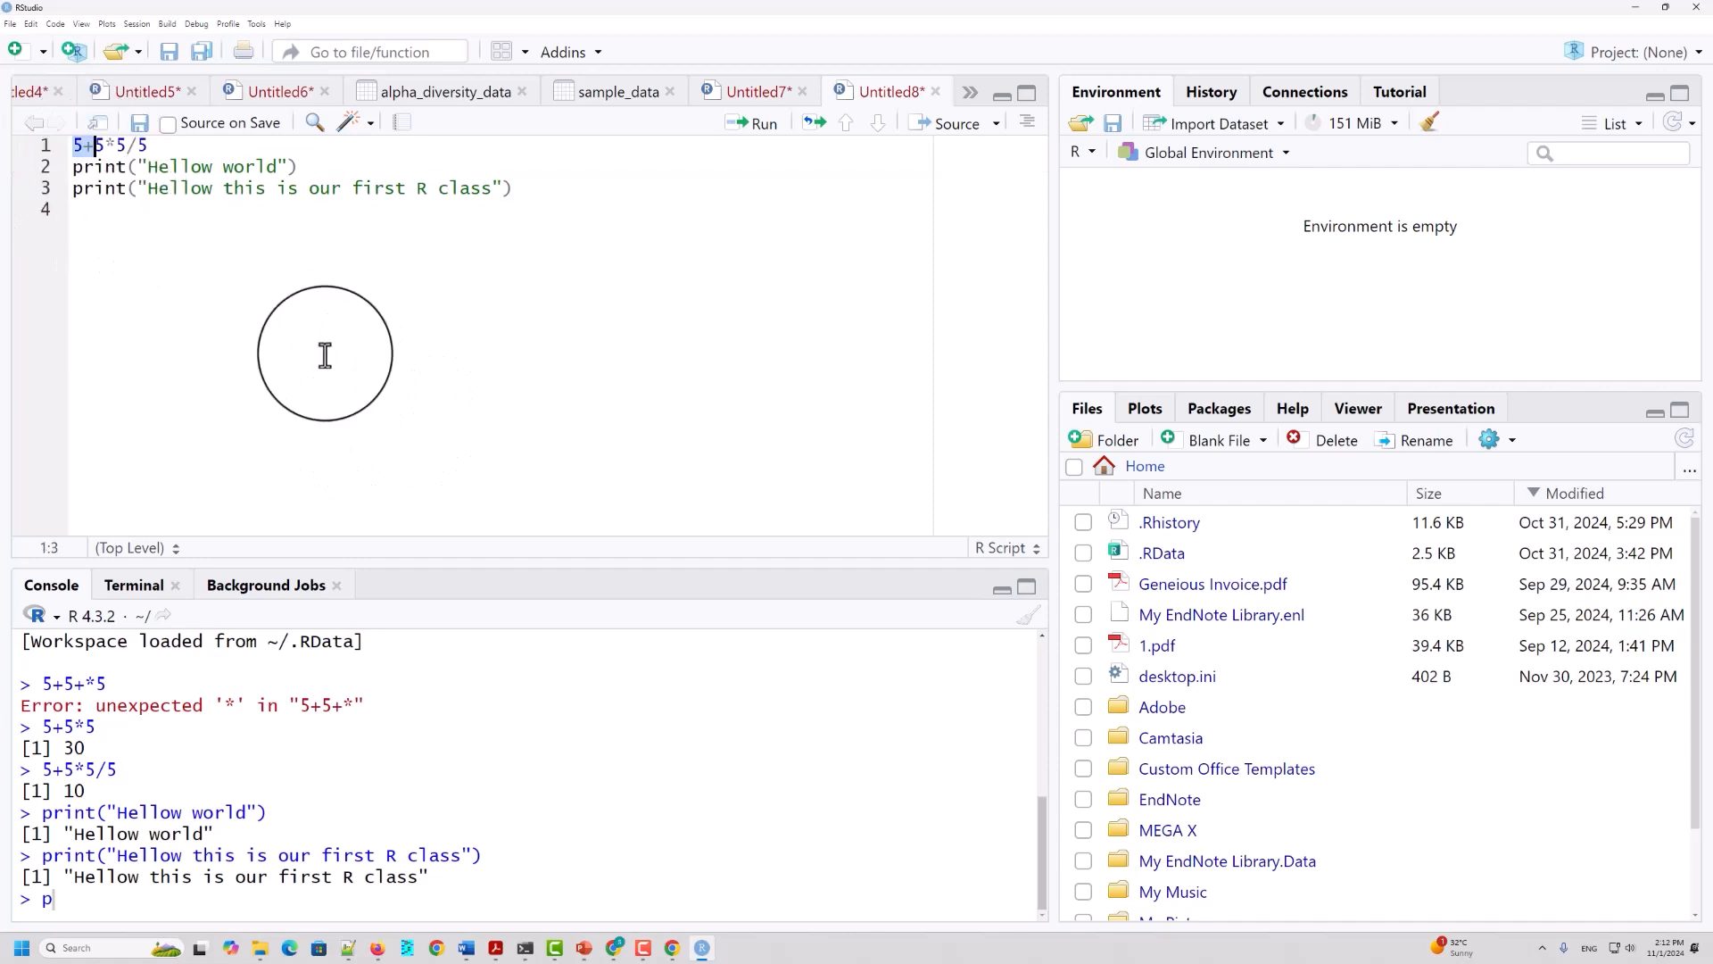
left_click(325, 356)
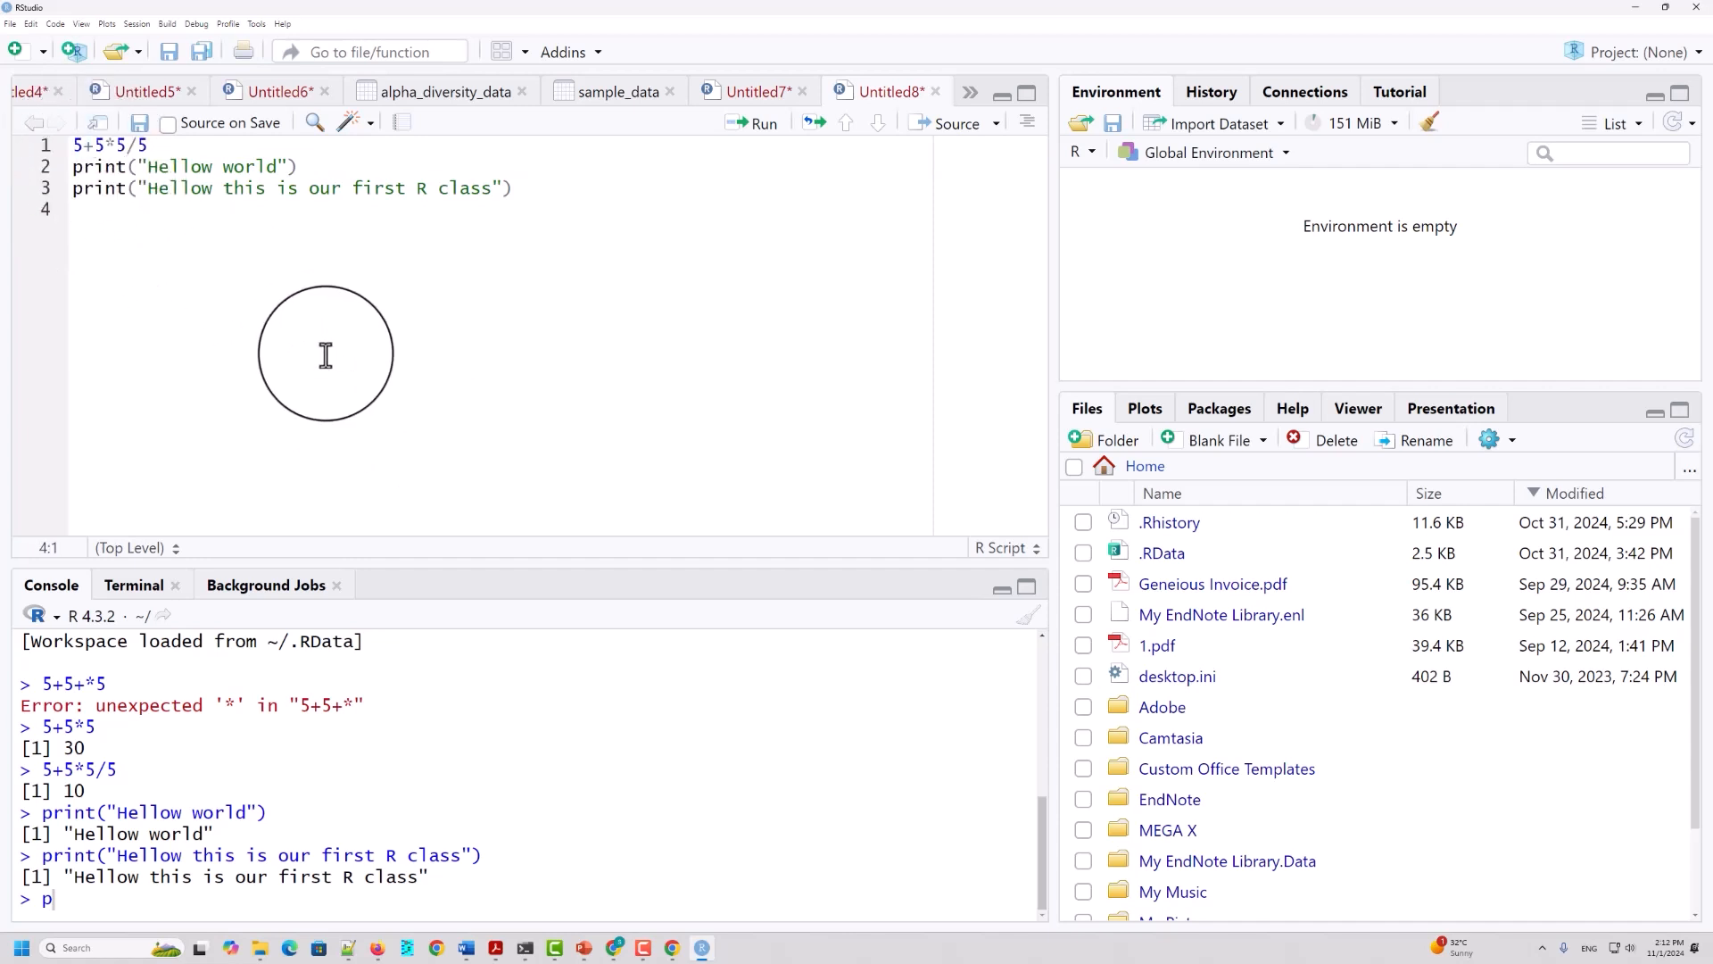